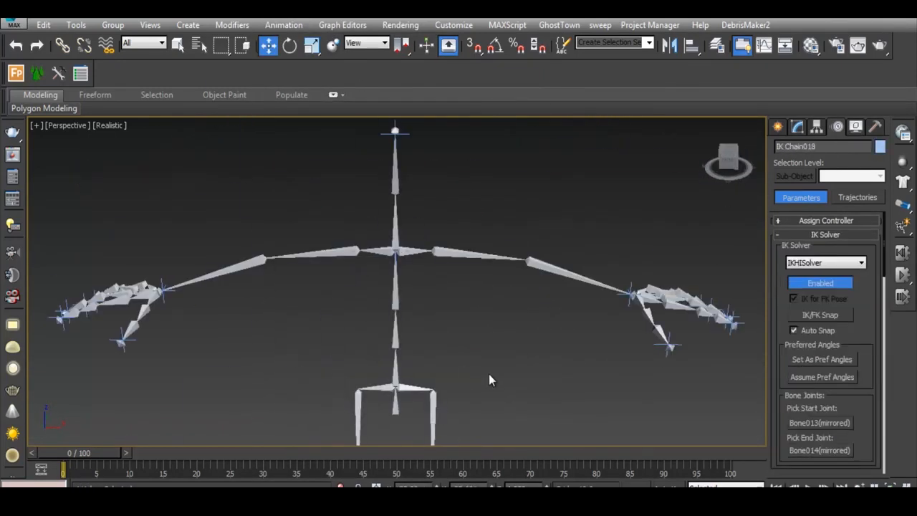
# - Draw two concentric circles around the hips in the Top view, the inner one with a radius of about 27
pyautogui.click(777, 126)
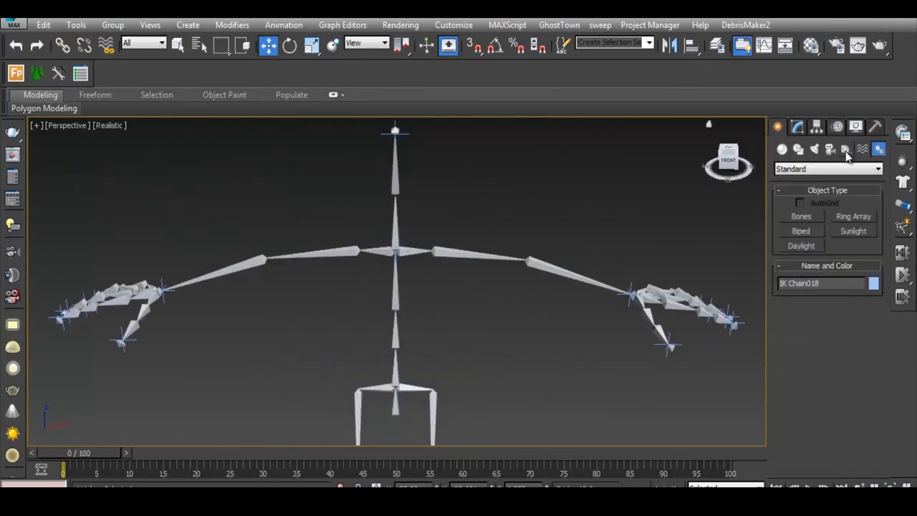
pyautogui.click(798, 148)
pyautogui.click(805, 249)
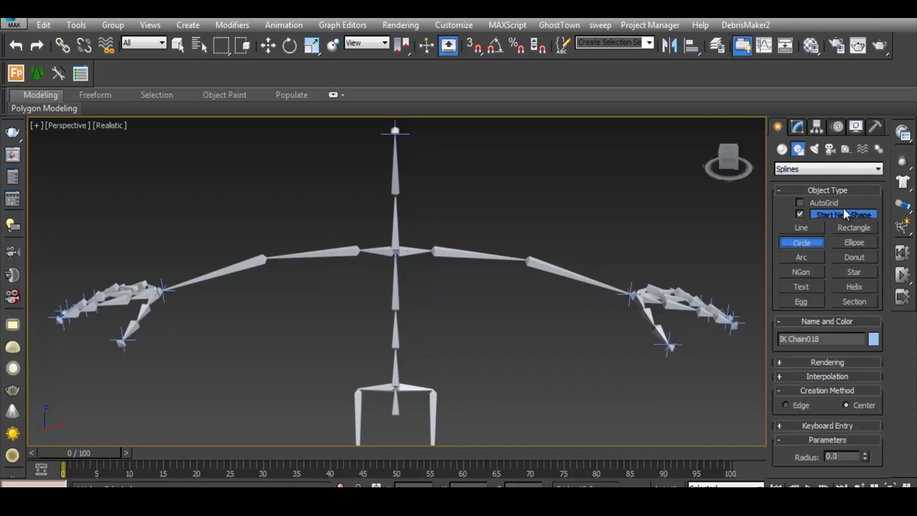
pyautogui.hotkey('alt', 'w')
pyautogui.moveTo(297, 200); pyautogui.dragTo(358, 206, button='middle')
pyautogui.scroll(2, 225, 185)
pyautogui.moveTo(200, 177); pyautogui.dragTo(274, 176)
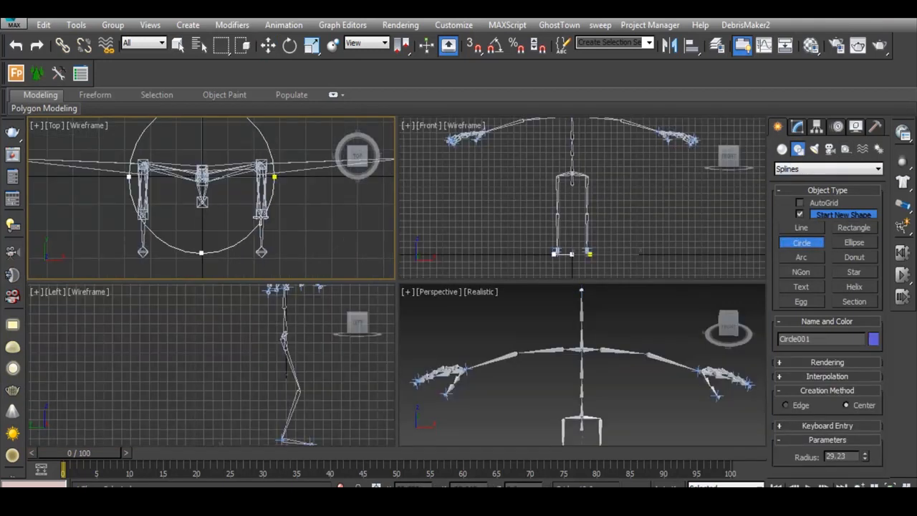
pyautogui.scroll(-2, 274, 187)
pyautogui.moveTo(249, 206); pyautogui.dragTo(313, 260)
# - Raise both circles to the pelvis bones and nudge the inner circle slightly higher
pyautogui.press('w')
pyautogui.moveTo(581, 430); pyautogui.dragTo(558, 301, button='middle')
pyautogui.keyDown('ctrl'); pyautogui.click(559, 393); pyautogui.keyUp('ctrl')
pyautogui.moveTo(559, 355); pyautogui.dragTo(560, 288)
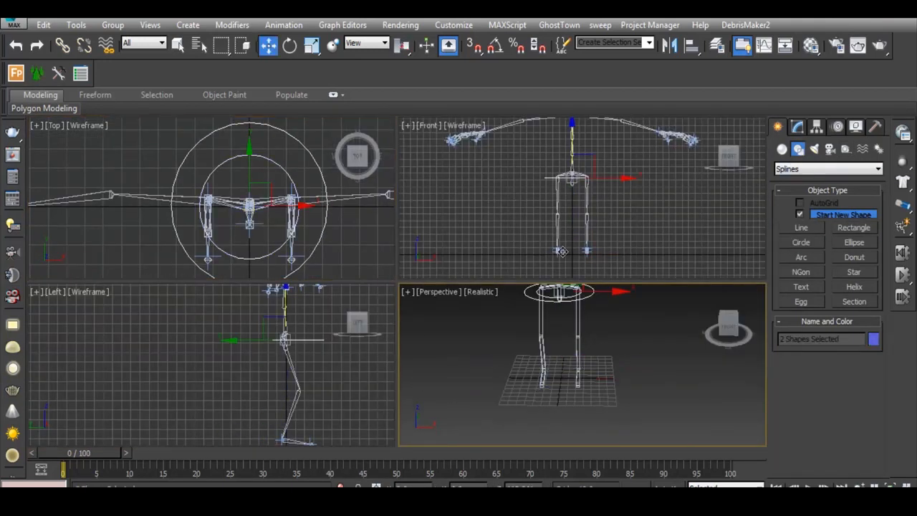
pyautogui.scroll(5, 600, 322)
pyautogui.moveTo(644, 344)
pyautogui.mouseDown(button='middle')
pyautogui.moveTo(658, 400)
pyautogui.moveTo(788, 461)
pyautogui.mouseUp(button='middle')
pyautogui.click(680, 424)
pyautogui.click(630, 397)
pyautogui.moveTo(575, 323); pyautogui.dragTo(575, 310)
# - Draw a circle with a radius of about 18 around one wrist and place a matching copy at the other wrist
pyautogui.scroll(-5, 594, 344)
pyautogui.moveTo(626, 361); pyautogui.dragTo(540, 401, button='middle')
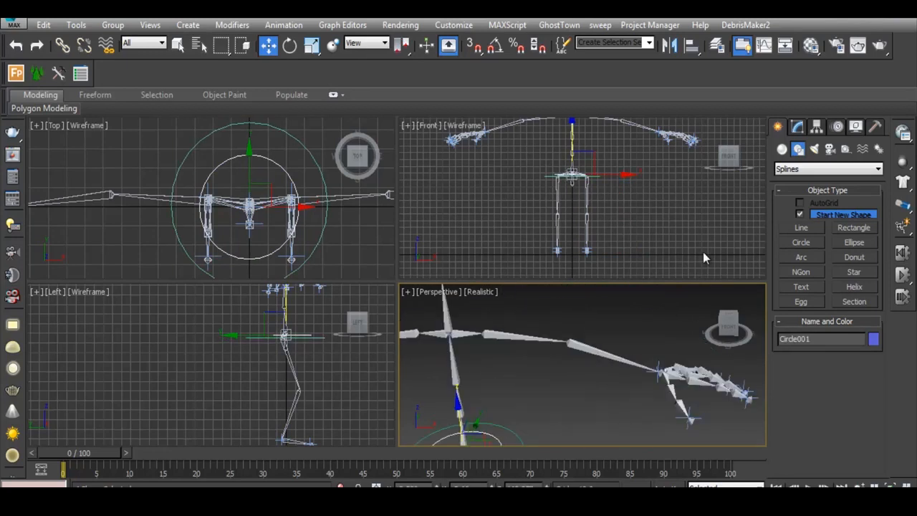
pyautogui.click(801, 242)
pyautogui.moveTo(308, 294); pyautogui.dragTo(280, 363, button='middle')
pyautogui.moveTo(257, 341); pyautogui.dragTo(269, 352)
pyautogui.press('w')
pyautogui.moveTo(239, 233); pyautogui.dragTo(317, 229, button='middle')
pyautogui.moveTo(365, 199)
pyautogui.mouseDown()
pyautogui.moveTo(116, 200)
pyautogui.moveTo(373, 202)
pyautogui.mouseUp()
pyautogui.scroll(-4, 93, 200)
pyautogui.click(474, 335)
pyautogui.keyDown('alt'); pyautogui.moveTo(638, 341); pyautogui.dragTo(581, 381, button='middle'); pyautogui.keyUp('alt')
pyautogui.moveTo(522, 315); pyautogui.dragTo(570, 424, button='middle')
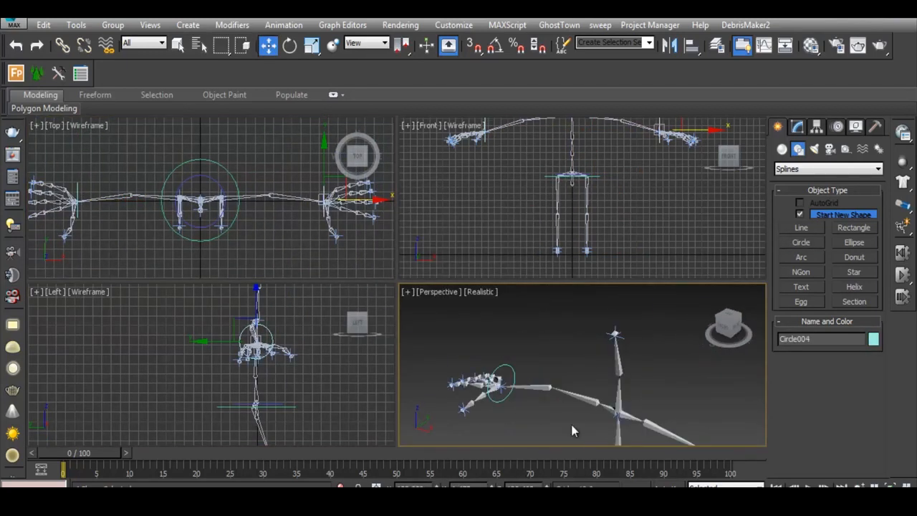
# - Draw a circle with a radius of about 19 around the spine in the Top view and raise it to the shoulders
pyautogui.click(813, 241)
pyautogui.moveTo(201, 202); pyautogui.dragTo(218, 203)
pyautogui.press('w')
pyautogui.moveTo(510, 155); pyautogui.dragTo(482, 207, button='middle')
pyautogui.moveTo(545, 264); pyautogui.dragTo(545, 121)
# - Tilt the chest circle and nudge it into line with the spine
pyautogui.keyDown('alt'); pyautogui.moveTo(608, 358); pyautogui.dragTo(697, 348, button='middle'); pyautogui.keyUp('alt')
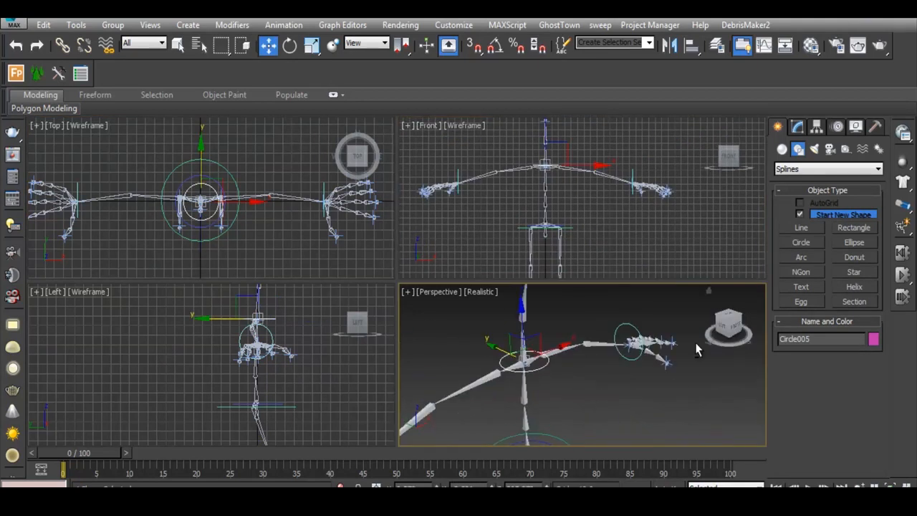
pyautogui.press('e')
pyautogui.moveTo(556, 353); pyautogui.dragTo(565, 375)
pyautogui.press('w')
pyautogui.scroll(4, 274, 302)
pyautogui.moveTo(252, 324); pyautogui.dragTo(250, 321)
# - Create a small Dummy helper and align it with the thumb tip of one hand
pyautogui.scroll(-5, 578, 333)
pyautogui.keyDown('alt'); pyautogui.moveTo(577, 315); pyautogui.dragTo(569, 347, button='middle'); pyautogui.keyUp('alt')
pyautogui.click(846, 148)
pyautogui.click(801, 216)
pyautogui.scroll(6, 655, 187)
pyautogui.moveTo(572, 206); pyautogui.dragTo(583, 216)
pyautogui.press('w')
pyautogui.scroll(5, 336, 222)
pyautogui.moveTo(289, 128); pyautogui.dragTo(288, 175)
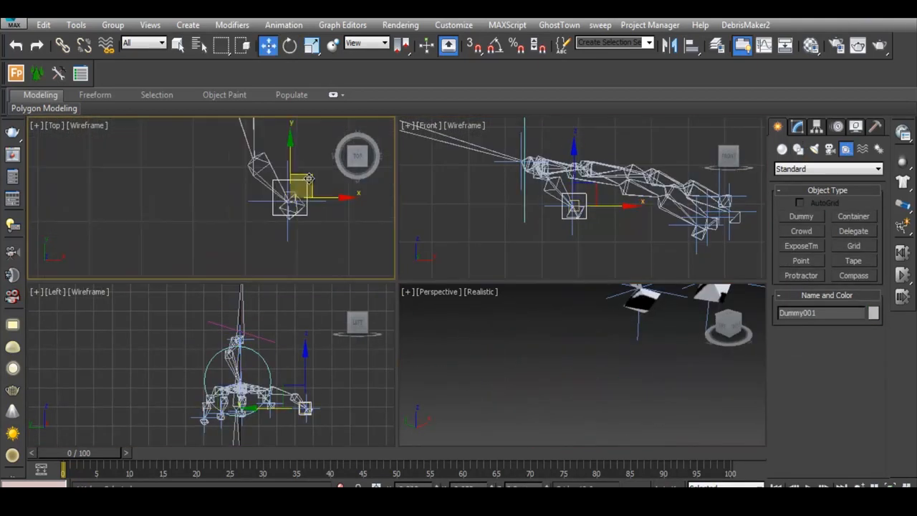
# - Clone the thumb dummy and position the copies on the other fingertips of the same hand
pyautogui.keyDown('shift'); pyautogui.moveTo(178, 234); pyautogui.dragTo(282, 180); pyautogui.keyUp('shift')
pyautogui.click(493, 270)
pyautogui.click(459, 323)
pyautogui.moveTo(358, 137); pyautogui.dragTo(50, 273, button='middle')
pyautogui.moveTo(274, 168); pyautogui.dragTo(145, 203)
pyautogui.scroll(5, 505, 401)
# - Select the five fingertip dummies and mirror copies of them onto the other hand
pyautogui.keyDown('alt'); pyautogui.moveTo(505, 401); pyautogui.dragTo(616, 358, button='middle'); pyautogui.keyUp('alt')
pyautogui.keyDown('ctrl'); pyautogui.click(649, 351); pyautogui.keyUp('ctrl')
pyautogui.click(670, 46)
pyautogui.scroll(-6, 253, 224)
pyautogui.scroll(5, 253, 224)
pyautogui.scroll(-6, 582, 358)
# - Create a larger Dummy helper around the tip of the head bone and center it in the Front and Left views
pyautogui.click(801, 216)
pyautogui.scroll(-5, 618, 204)
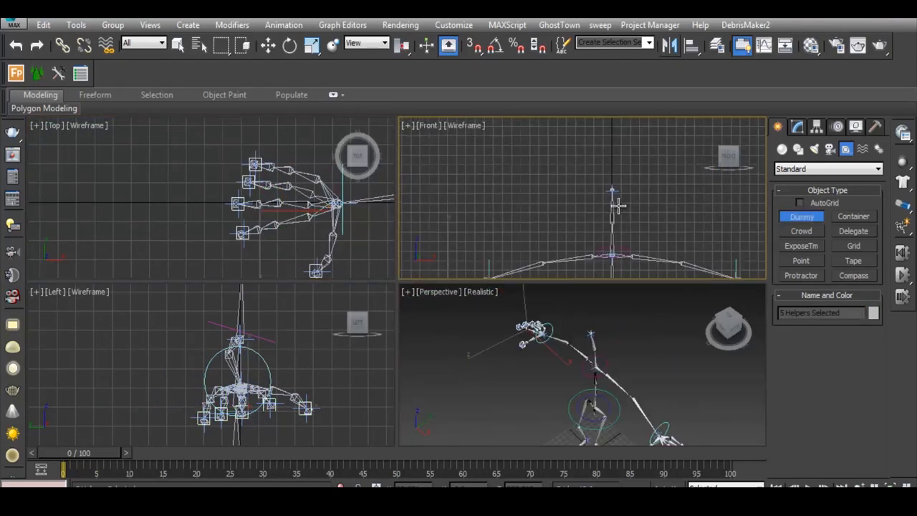
pyautogui.scroll(5, 608, 189)
pyautogui.moveTo(600, 182); pyautogui.dragTo(634, 210)
pyautogui.press('w')
pyautogui.scroll(-6, 244, 358)
pyautogui.scroll(3, 240, 351)
pyautogui.moveTo(259, 356); pyautogui.dragTo(269, 356)
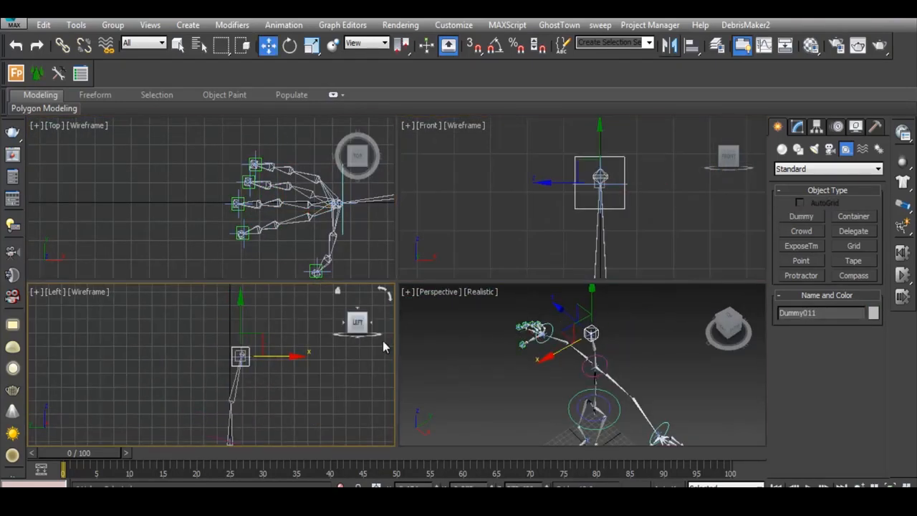
# - Draw a foot control bone chain below the foot in the Left view, running from heel to toe and back toward the ankle
pyautogui.keyDown('alt'); pyautogui.moveTo(530, 380); pyautogui.dragTo(546, 295, button='middle'); pyautogui.keyUp('alt')
pyautogui.hotkey('alt', 'w')
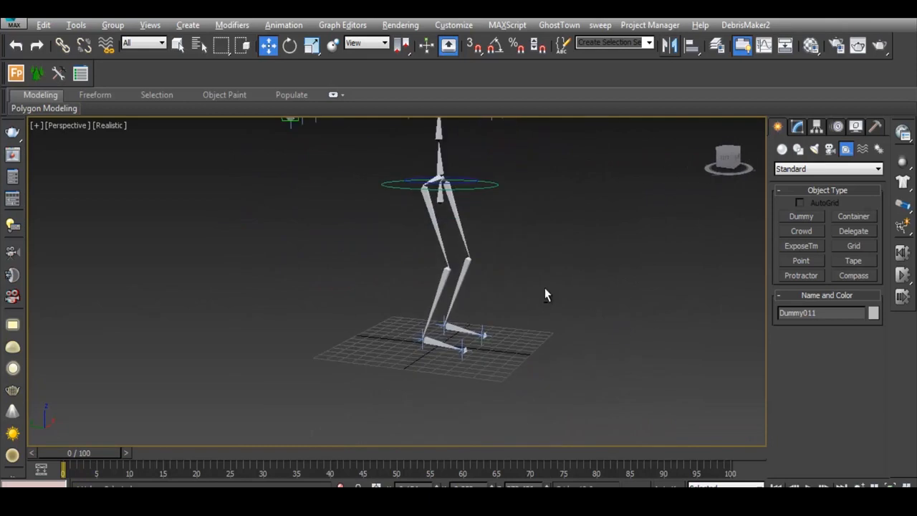
pyautogui.hotkey('alt', 'w')
pyautogui.scroll(-2, 358, 358)
pyautogui.hotkey('alt', 'w')
pyautogui.moveTo(434, 358); pyautogui.dragTo(430, 136, button='middle')
pyautogui.click(801, 216)
pyautogui.click(381, 354)
pyautogui.click(442, 354)
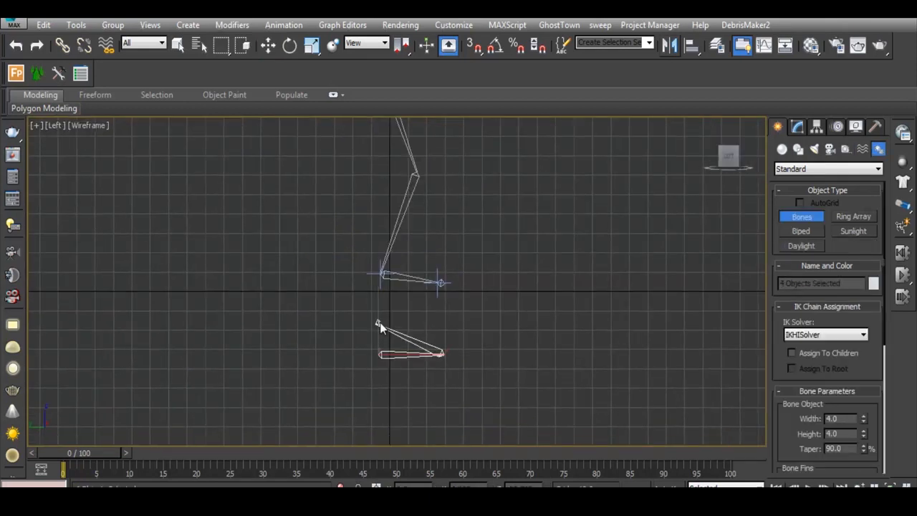
pyautogui.click(379, 323)
pyautogui.rightClick(379, 324)
# - Place one copy of the foot control bones below the other foot using the Copy option
pyautogui.moveTo(358, 312); pyautogui.dragTo(465, 373)
pyautogui.hotkey('alt', 'w')
pyautogui.hotkey('alt', 'w')
pyautogui.moveTo(577, 294); pyautogui.dragTo(561, 337, button='middle')
pyautogui.moveTo(540, 325)
pyautogui.mouseDown()
pyautogui.moveTo(399, 325)
pyautogui.moveTo(682, 325)
pyautogui.mouseUp()
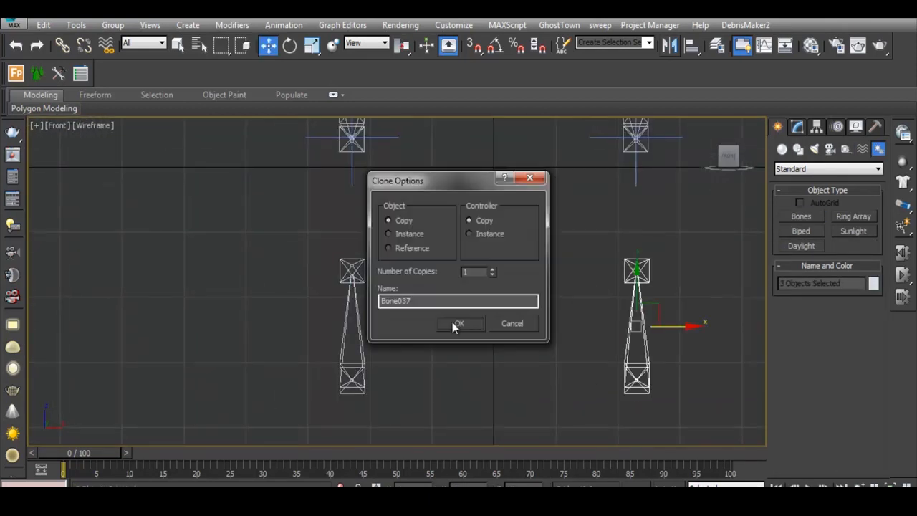
pyautogui.click(453, 323)
# - Move the outer hip circle down to the ground and enlarge its radius to 69.268
pyautogui.hotkey('alt', 'w')
pyautogui.hotkey('alt', 'w')
pyautogui.keyDown('alt'); pyautogui.moveTo(560, 362); pyautogui.dragTo(602, 358, button='middle'); pyautogui.keyUp('alt')
pyautogui.moveTo(436, 190); pyautogui.dragTo(436, 342)
pyautogui.click(797, 127)
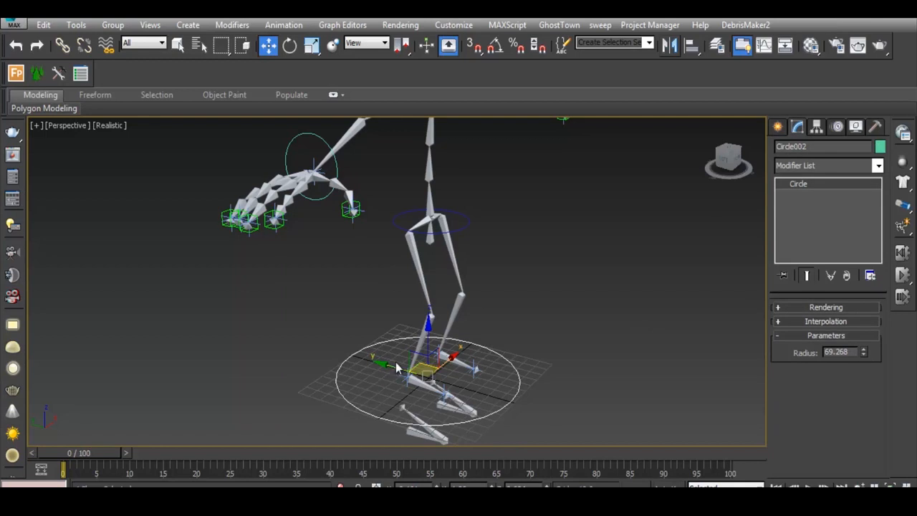
# - Link the fingertip IK chains of one hand to their surrounding dummies
pyautogui.keyDown('alt'); pyautogui.moveTo(590, 385); pyautogui.dragTo(577, 345, button='middle'); pyautogui.keyUp('alt')
pyautogui.moveTo(578, 345); pyautogui.dragTo(578, 365, button='middle')
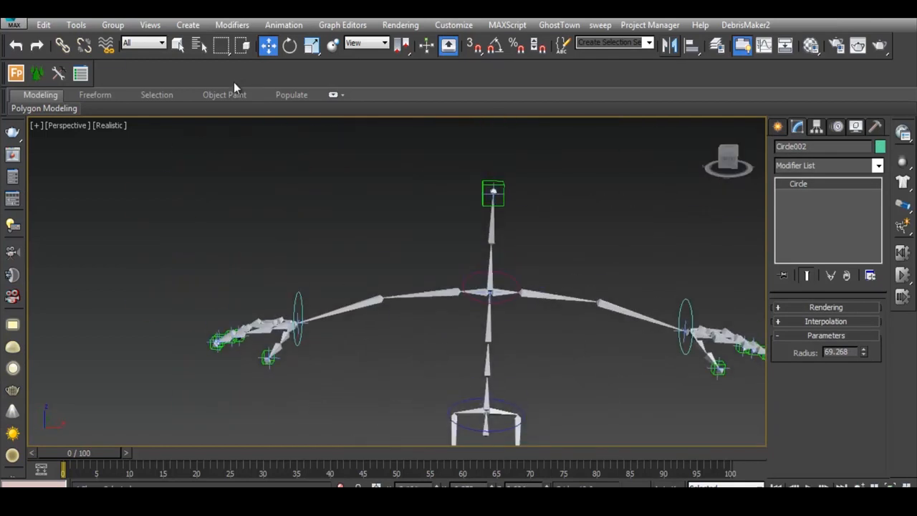
pyautogui.click(63, 46)
pyautogui.scroll(-2, 358, 207)
pyautogui.moveTo(284, 311); pyautogui.dragTo(327, 350, button='middle')
pyautogui.scroll(6, 327, 351)
pyautogui.moveTo(358, 371); pyautogui.dragTo(478, 251)
pyautogui.keyDown('alt'); pyautogui.moveTo(191, 311); pyautogui.dragTo(215, 344, button='middle'); pyautogui.keyUp('alt')
pyautogui.click(451, 189)
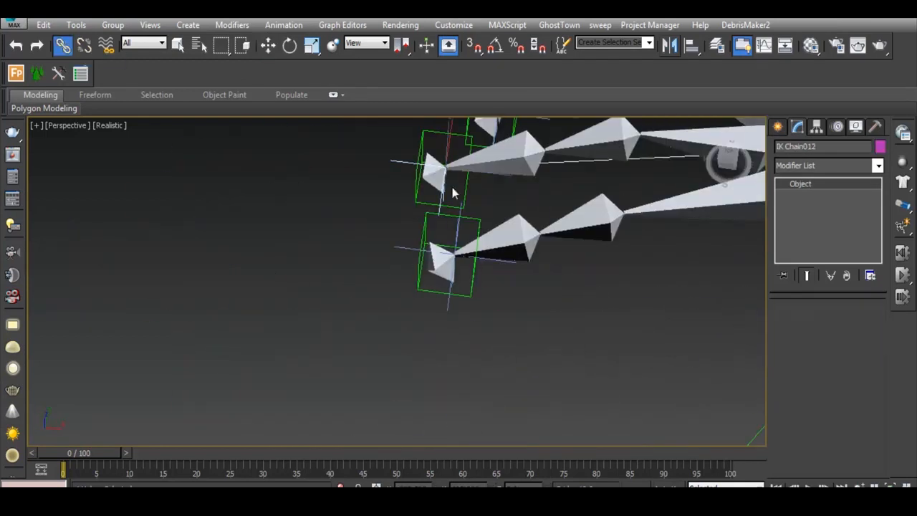
pyautogui.scroll(-2, 454, 193)
pyautogui.moveTo(454, 193); pyautogui.dragTo(326, 336, button='middle')
pyautogui.moveTo(351, 299); pyautogui.dragTo(605, 322)
pyautogui.moveTo(375, 270); pyautogui.dragTo(607, 315)
pyautogui.moveTo(459, 315); pyautogui.dragTo(422, 302, button='middle')
# - Link the wrist IK chain to the wrist circle, test-rotate the circle and undo the rotation
pyautogui.moveTo(577, 334); pyautogui.dragTo(595, 221)
pyautogui.press('e')
pyautogui.click(599, 290)
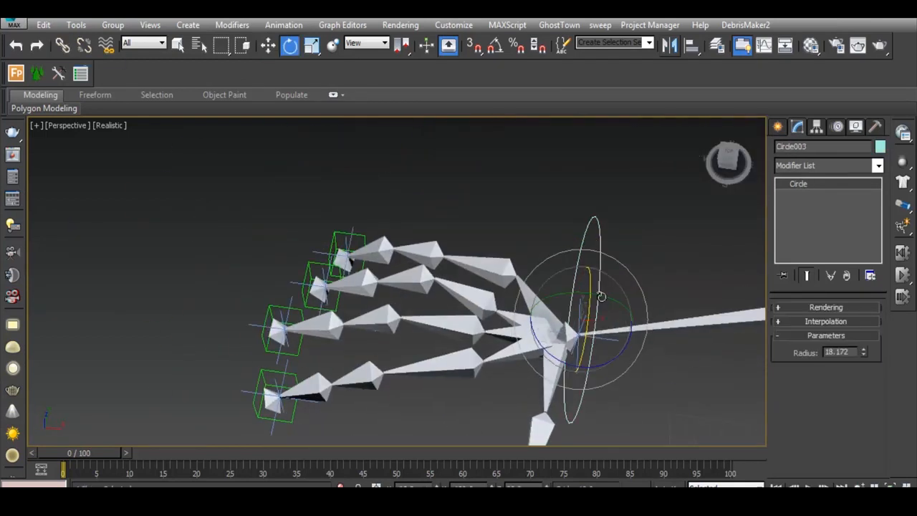
pyautogui.moveTo(590, 302)
pyautogui.mouseDown()
pyautogui.moveTo(587, 288)
pyautogui.moveTo(582, 315)
pyautogui.mouseUp()
pyautogui.hotkey('ctrl', 'z')
# - Link the same hand's fingertip dummies to its wrist circle and rotate the circle to test the hand
pyautogui.scroll(-6, 228, 319)
pyautogui.keyDown('alt'); pyautogui.moveTo(409, 286); pyautogui.dragTo(370, 248, button='middle'); pyautogui.keyUp('alt')
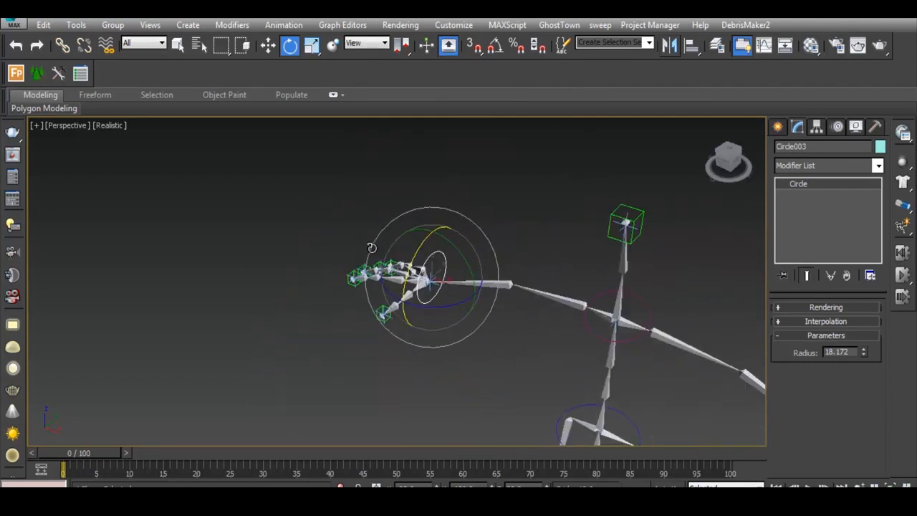
pyautogui.scroll(5, 370, 248)
pyautogui.click(373, 179)
pyautogui.click(63, 46)
pyautogui.moveTo(321, 355); pyautogui.dragTo(478, 169)
pyautogui.keyDown('alt'); pyautogui.moveTo(444, 286); pyautogui.dragTo(458, 304, button='middle'); pyautogui.keyUp('alt')
pyautogui.moveTo(268, 212); pyautogui.dragTo(495, 172)
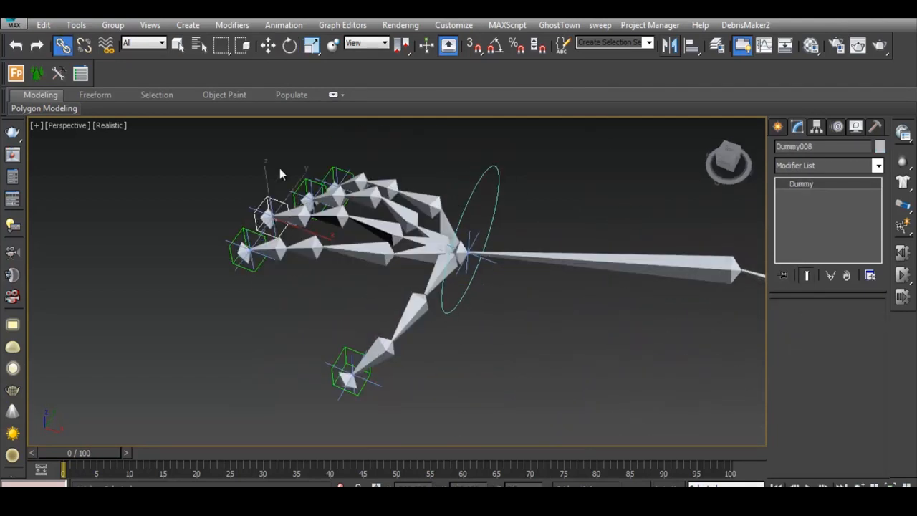
pyautogui.moveTo(334, 176); pyautogui.dragTo(494, 171)
pyautogui.press('e')
pyautogui.moveTo(474, 201)
pyautogui.mouseDown()
pyautogui.moveTo(469, 211)
pyautogui.moveTo(472, 193)
pyautogui.mouseUp()
pyautogui.click(342, 356)
pyautogui.press('w')
# - Link the other hand's IK chains to their controls and its fingertip dummies to the wrist circle
pyautogui.keyDown('alt'); pyautogui.moveTo(479, 225); pyautogui.dragTo(327, 293, button='middle'); pyautogui.keyUp('alt')
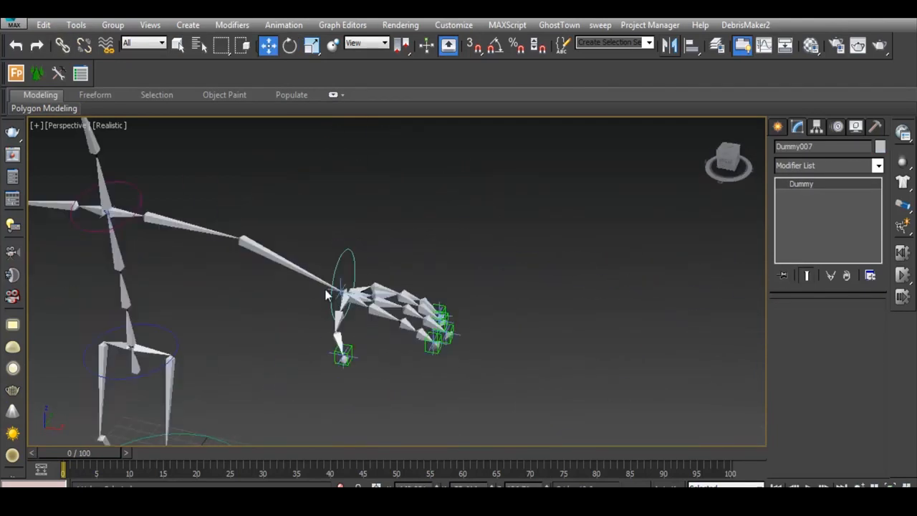
pyautogui.click(63, 45)
pyautogui.keyDown('alt'); pyautogui.moveTo(401, 300); pyautogui.dragTo(419, 340, button='middle'); pyautogui.keyUp('alt')
pyautogui.moveTo(444, 368)
pyautogui.mouseDown()
pyautogui.moveTo(436, 371)
pyautogui.moveTo(441, 360)
pyautogui.mouseUp()
pyautogui.scroll(4, 472, 360)
pyautogui.moveTo(445, 274); pyautogui.dragTo(551, 292, button='middle')
pyautogui.moveTo(319, 385); pyautogui.dragTo(358, 207)
pyautogui.moveTo(540, 359); pyautogui.dragTo(368, 147)
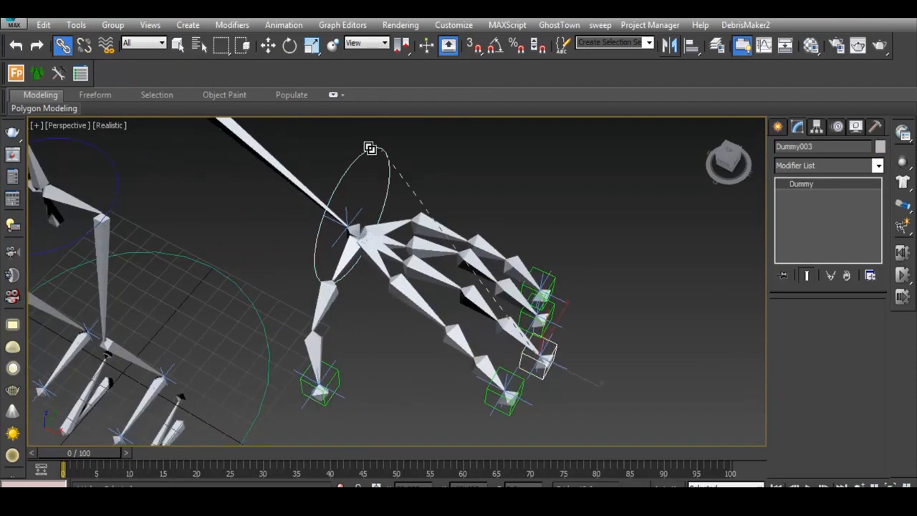
# - Link the spine's root bone to the pelvis circle and the head IK chain to the head dummy
pyautogui.scroll(-6, 444, 237)
pyautogui.keyDown('alt'); pyautogui.moveTo(501, 286); pyautogui.dragTo(440, 338, button='middle'); pyautogui.keyUp('alt')
pyautogui.moveTo(439, 337); pyautogui.dragTo(453, 345)
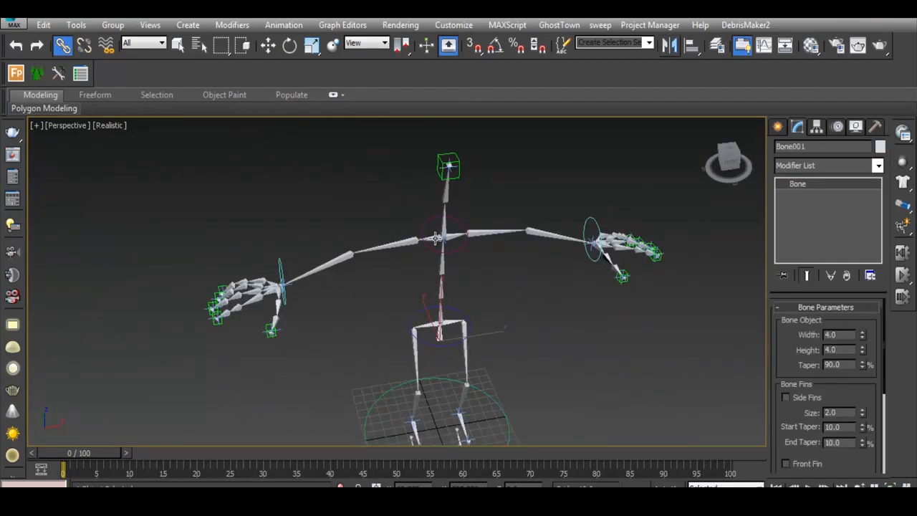
pyautogui.scroll(4, 454, 149)
pyautogui.moveTo(454, 188); pyautogui.dragTo(474, 209)
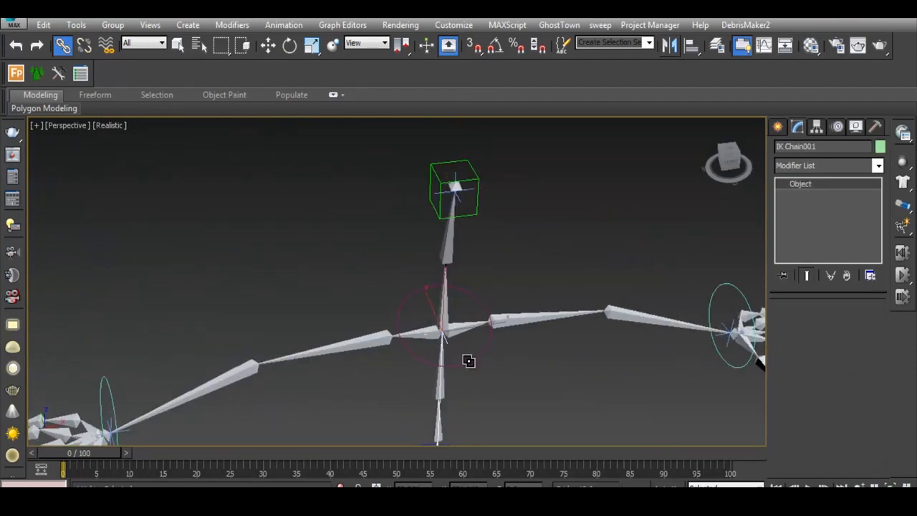
# - Link the chest IK chain to the chest circle and rotate the circle to test the upper body
pyautogui.click(472, 361)
pyautogui.press('w')
pyautogui.press('e')
pyautogui.moveTo(460, 318)
pyautogui.mouseDown()
pyautogui.moveTo(458, 343)
pyautogui.moveTo(460, 331)
pyautogui.mouseUp()
pyautogui.scroll(-4, 494, 307)
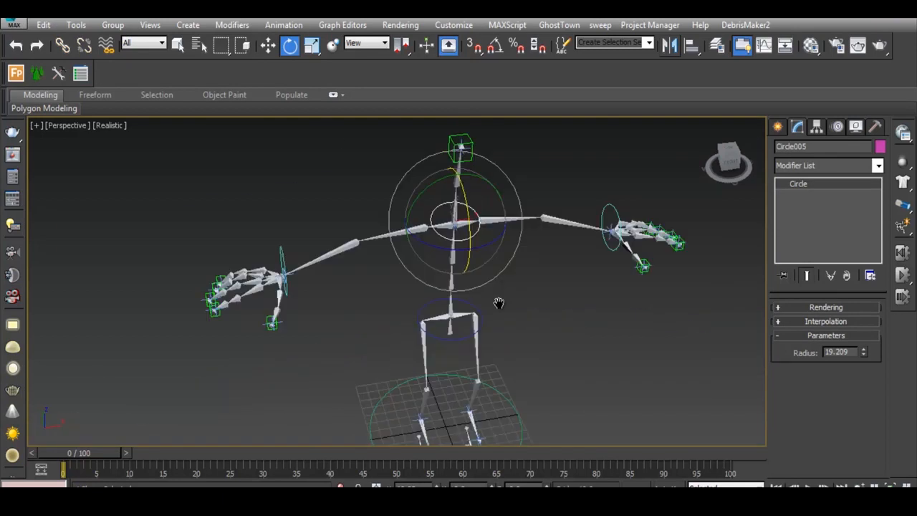
# - Link both wrist circles to the pelvis circle
pyautogui.keyDown('alt'); pyautogui.moveTo(497, 305); pyautogui.dragTo(461, 276, button='middle'); pyautogui.keyUp('alt')
pyautogui.click(460, 266)
pyautogui.click(459, 260)
pyautogui.press('l')
pyautogui.moveTo(563, 227); pyautogui.dragTo(470, 328)
pyautogui.moveTo(298, 344); pyautogui.dragTo(412, 327)
# - Link the ankle and toe IK chains of both feet to the foot control bones beneath them
pyautogui.moveTo(454, 428); pyautogui.dragTo(456, 320, button='middle')
pyautogui.moveTo(459, 326); pyautogui.dragTo(453, 348)
pyautogui.scroll(3, 470, 346)
pyautogui.moveTo(453, 317); pyautogui.dragTo(450, 350)
pyautogui.moveTo(389, 334); pyautogui.dragTo(384, 368)
pyautogui.moveTo(485, 342); pyautogui.dragTo(393, 391)
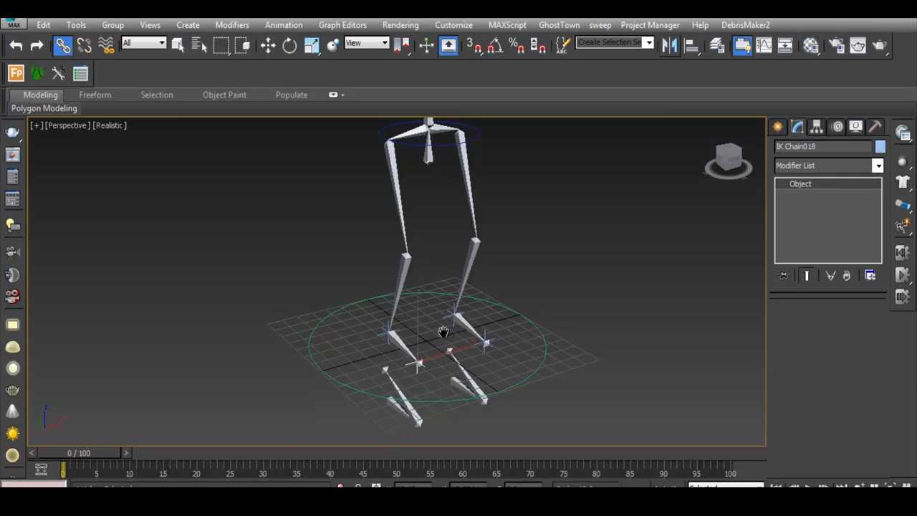
# - Link the pelvis circle to the large ground circle
pyautogui.scroll(-3, 399, 434)
pyautogui.moveTo(443, 331); pyautogui.dragTo(427, 400, button='middle')
pyautogui.scroll(2, 423, 350)
pyautogui.moveTo(461, 168); pyautogui.dragTo(510, 329)
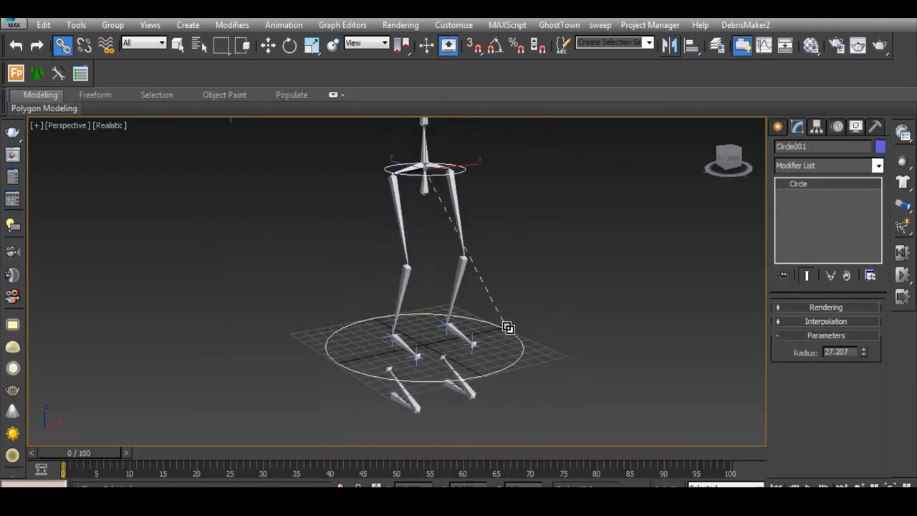
# - Link the foot control bone to the large ground circle and select the circle to test moving the whole rig
pyautogui.moveTo(396, 398); pyautogui.dragTo(344, 364)
pyautogui.moveTo(523, 338); pyautogui.dragTo(525, 340)
pyautogui.press('w')
pyautogui.moveTo(537, 347); pyautogui.dragTo(487, 396, button='middle')
pyautogui.scroll(-2, 486, 395)
pyautogui.click(481, 398)
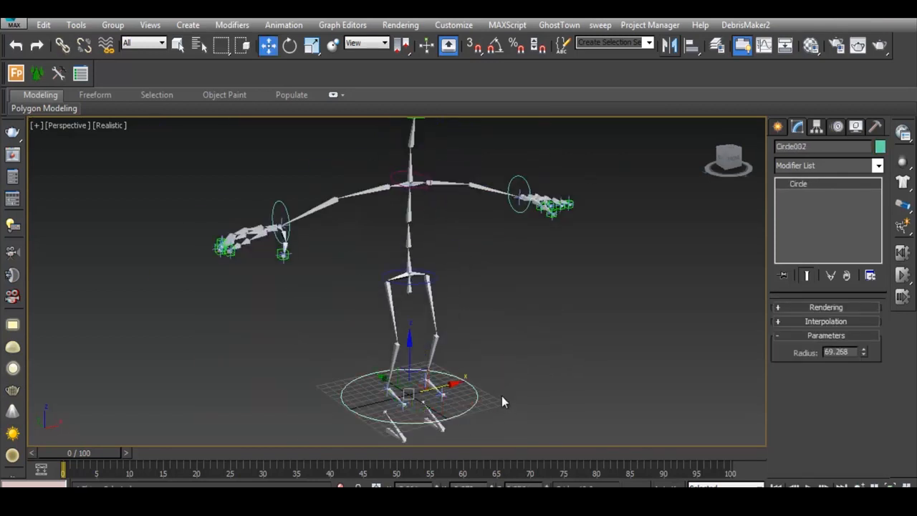
pyautogui.scroll(-2, 502, 396)
pyautogui.moveTo(445, 394)
pyautogui.mouseDown()
pyautogui.moveTo(542, 469)
pyautogui.moveTo(448, 396)
pyautogui.mouseUp()
# - Select a foot control bone and the pelvis circle in turn to test the lower-body controls
pyautogui.click(429, 412)
pyautogui.click(422, 395)
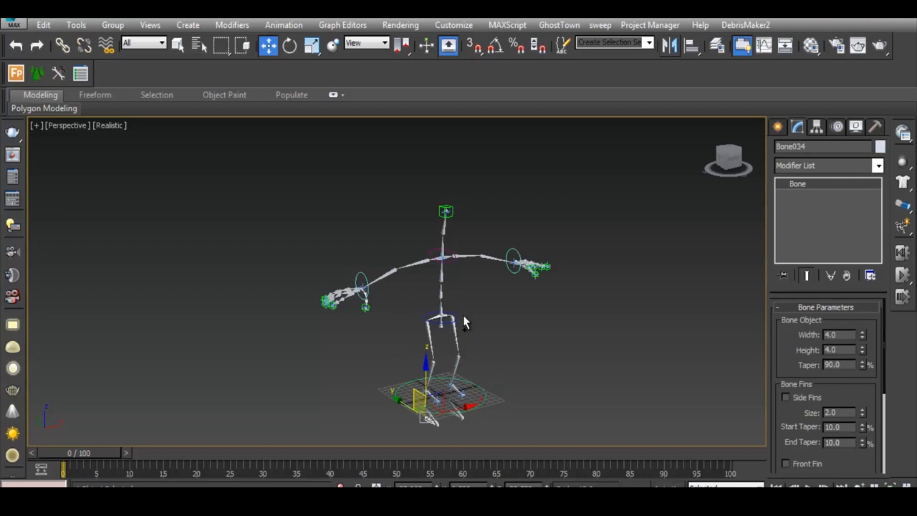
pyautogui.click(460, 317)
pyautogui.moveTo(462, 314)
pyautogui.mouseDown()
pyautogui.moveTo(426, 322)
pyautogui.moveTo(462, 313)
pyautogui.mouseUp()
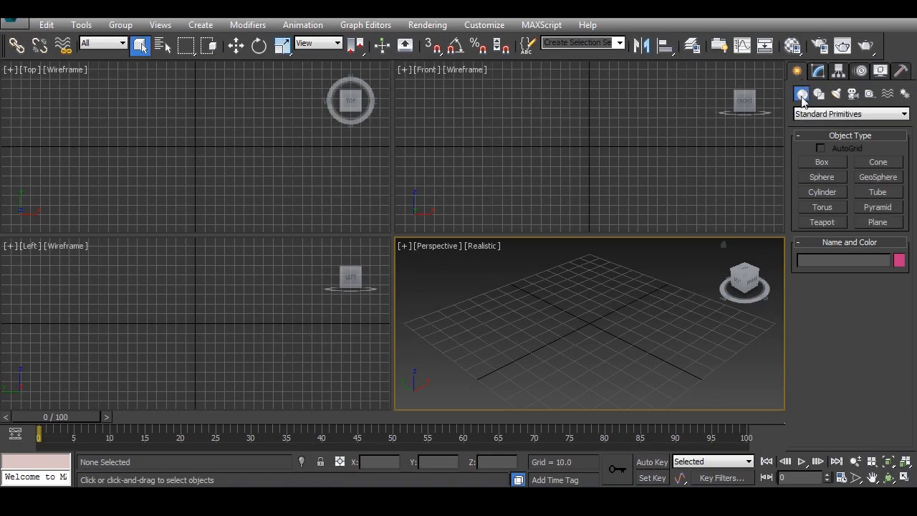
# - Show the Systems object types that include the Bones tool in the empty scene
pyautogui.click(903, 94)
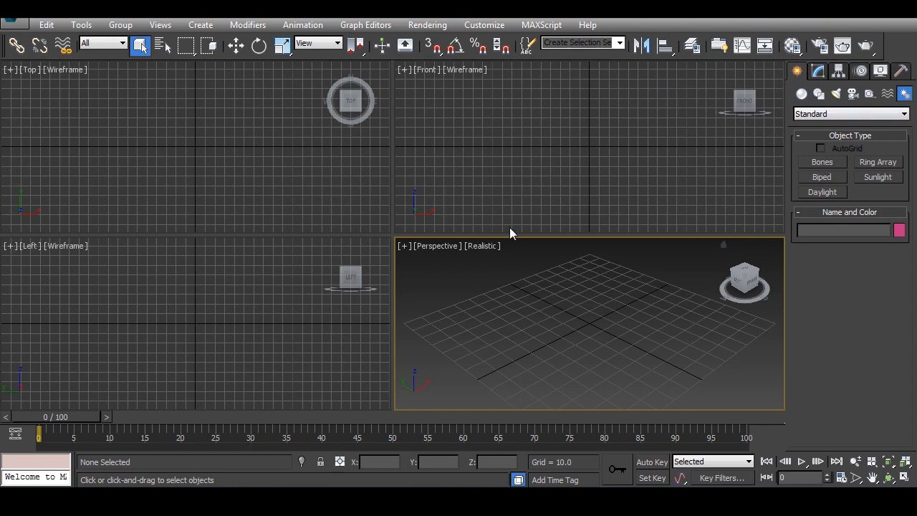
pyautogui.click(201, 25)
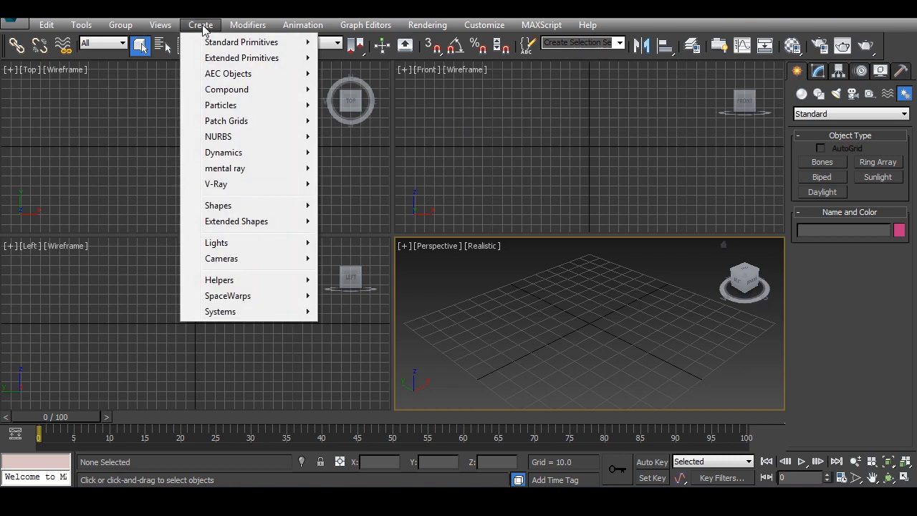
pyautogui.click(203, 26)
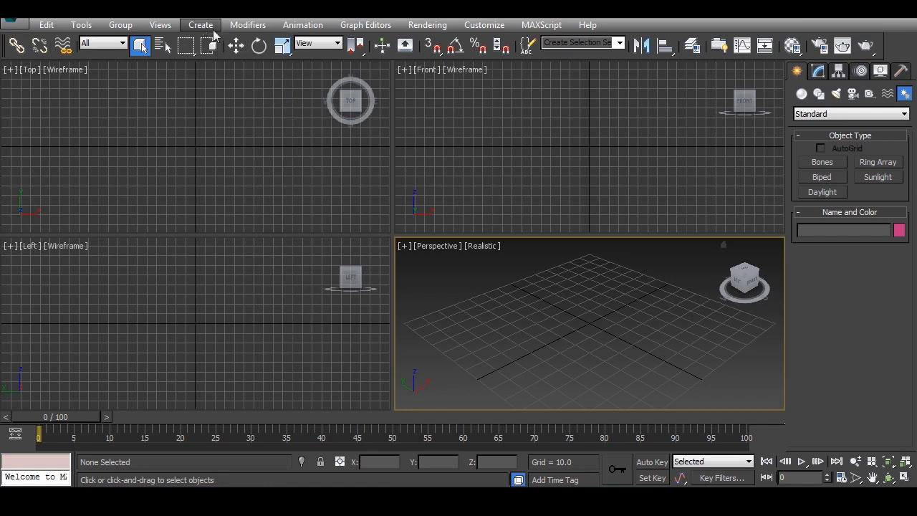
# - Open the Bone Tools window and place it over the Top and Left views
pyautogui.click(308, 27)
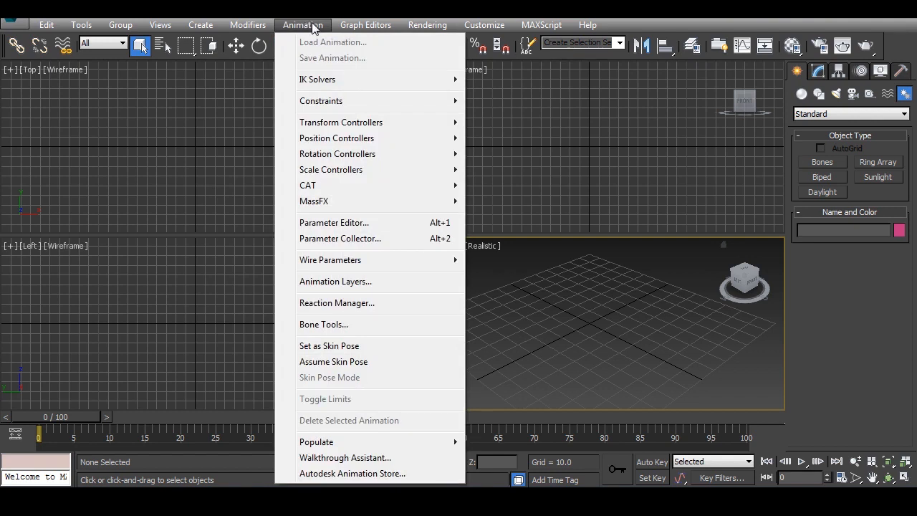
pyautogui.click(344, 326)
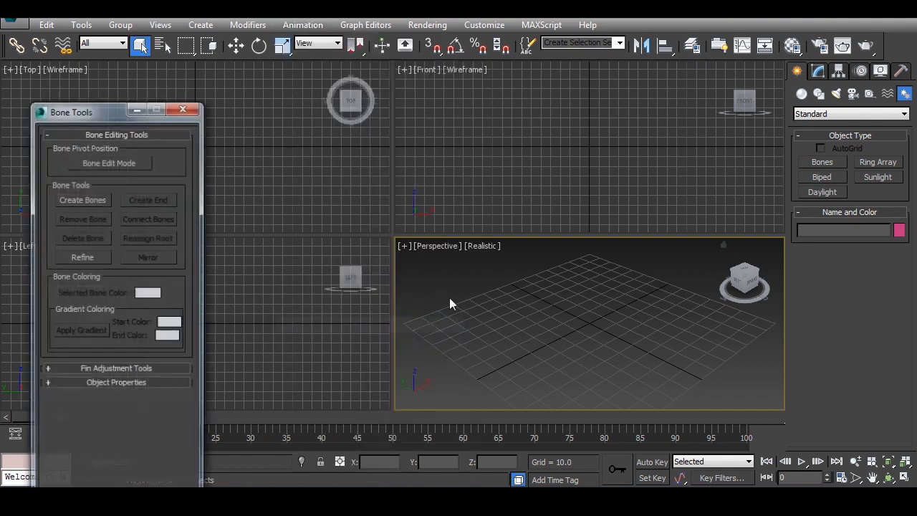
pyautogui.moveTo(99, 113); pyautogui.dragTo(111, 85)
pyautogui.click(303, 26)
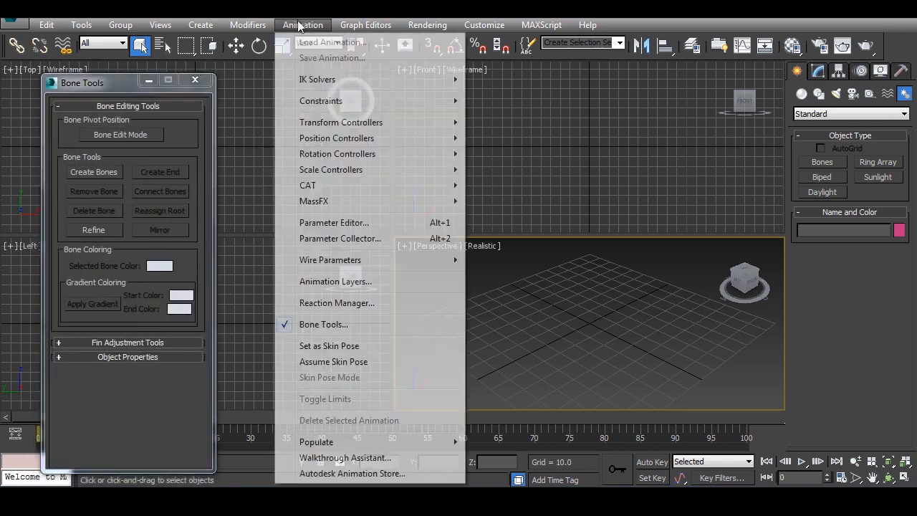
pyautogui.moveTo(484, 26)
pyautogui.press('Escape')
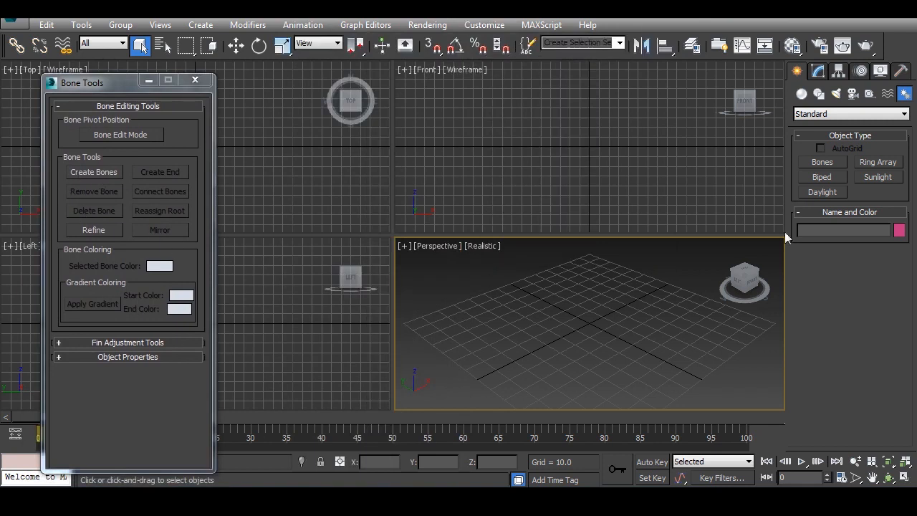
# - Draw a chain of three bones with an end bone in the Front view, rising from the origin and bending toward positive X
pyautogui.click(831, 163)
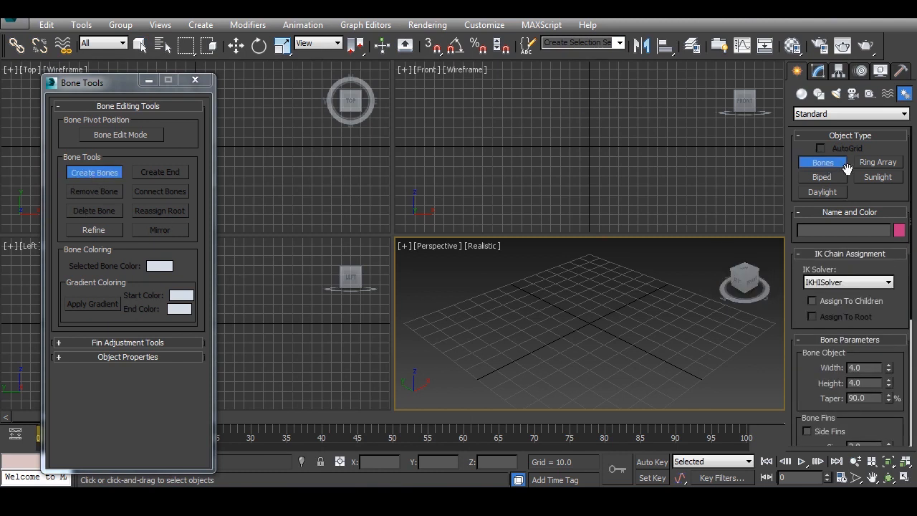
pyautogui.moveTo(596, 169); pyautogui.dragTo(584, 209, button='middle')
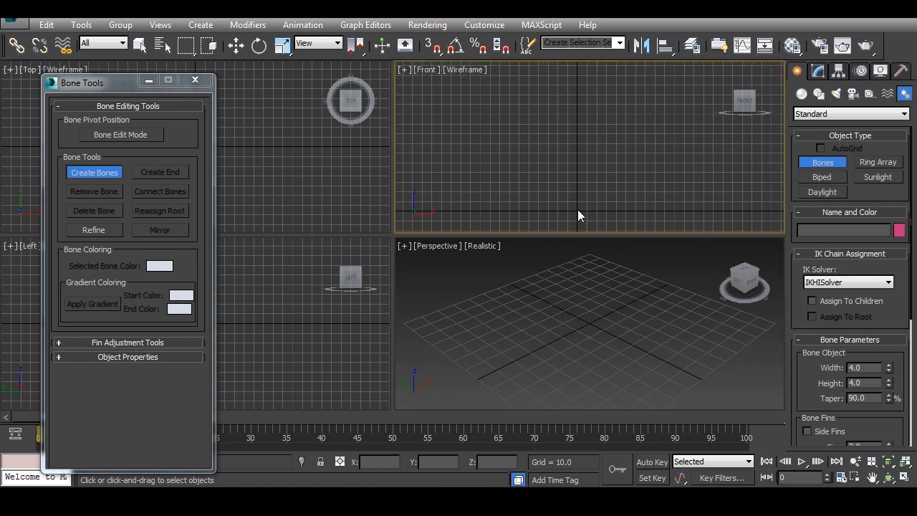
pyautogui.click(576, 210)
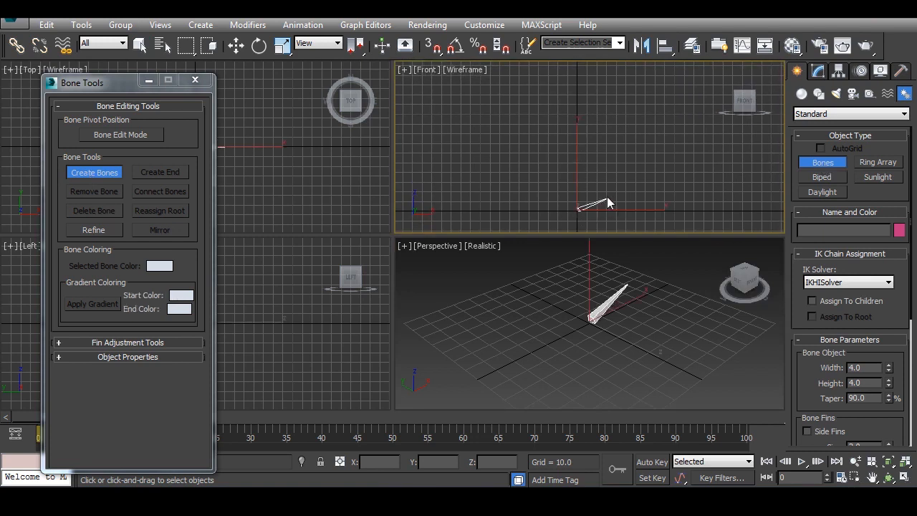
pyautogui.click(577, 166)
pyautogui.rightClick(579, 148)
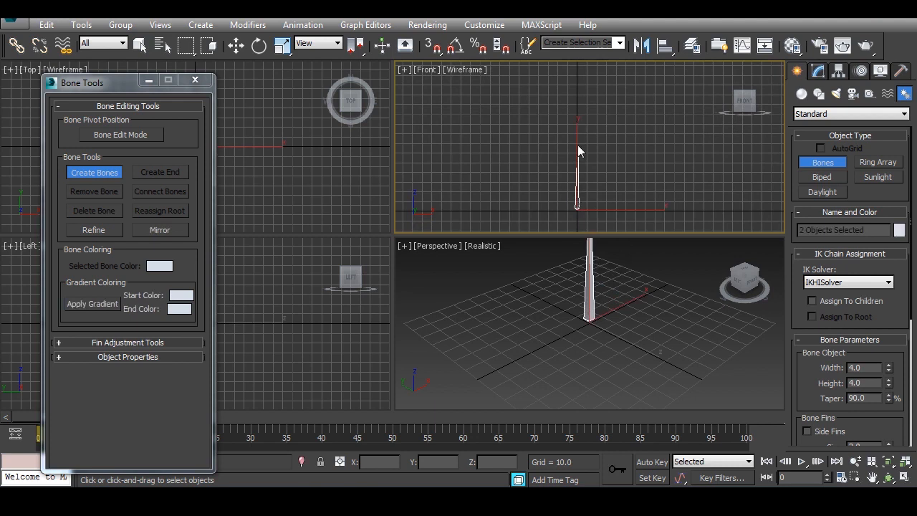
pyautogui.click(580, 142)
pyautogui.click(596, 91)
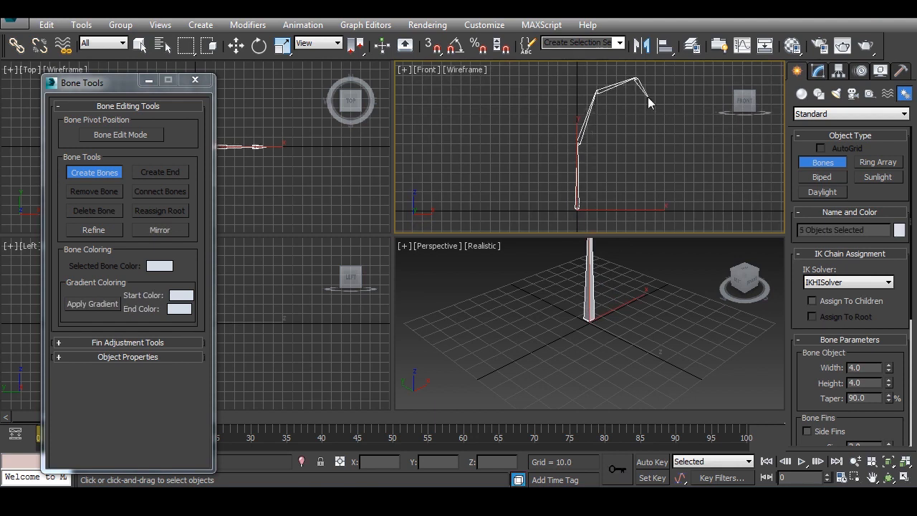
pyautogui.click(635, 79)
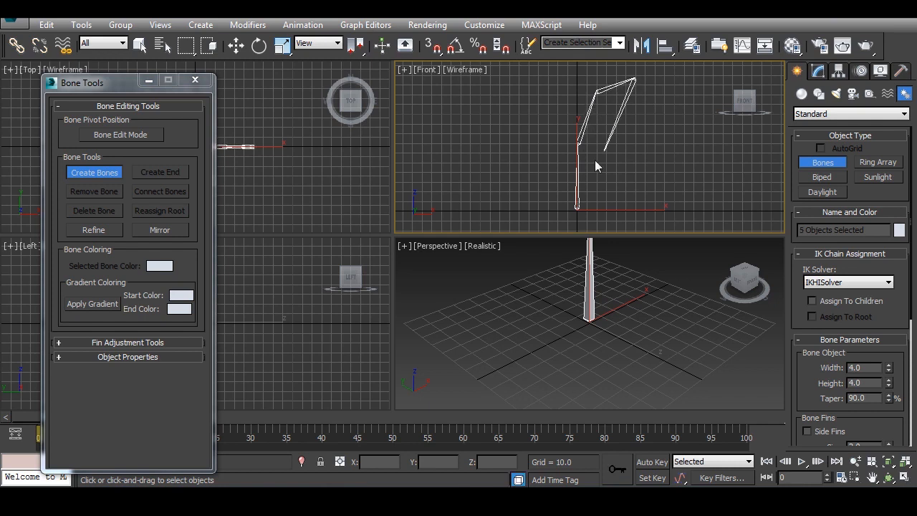
pyautogui.rightClick(660, 136)
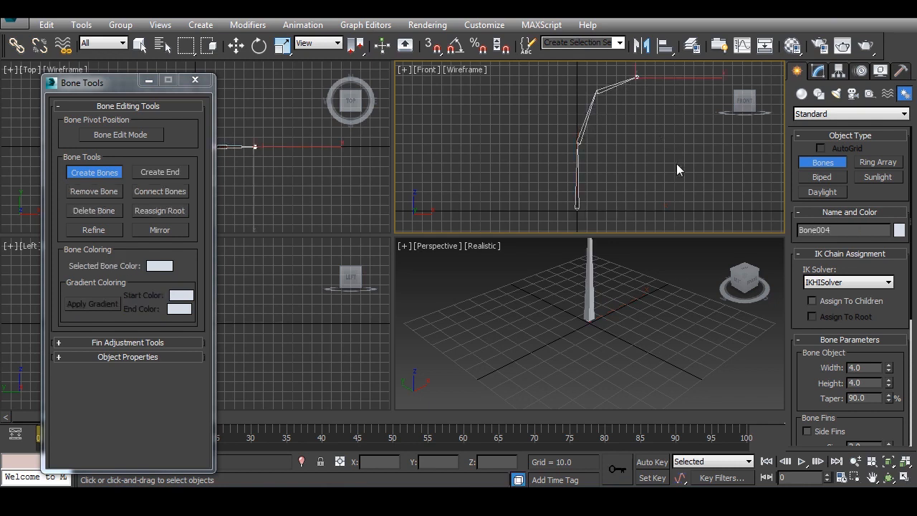
# - Maximize the Perspective view and frame the whole bone chain
pyautogui.moveTo(572, 302); pyautogui.dragTo(532, 389, button='middle')
pyautogui.scroll(-3, 542, 367)
pyautogui.hotkey('alt', 'w')
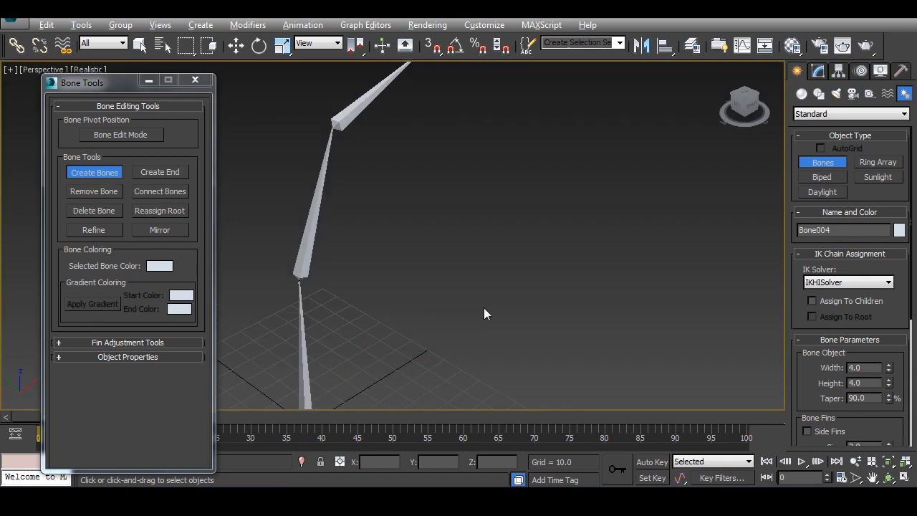
pyautogui.scroll(-4, 432, 289)
pyautogui.moveTo(456, 316); pyautogui.dragTo(454, 283, button='middle')
pyautogui.scroll(3, 453, 291)
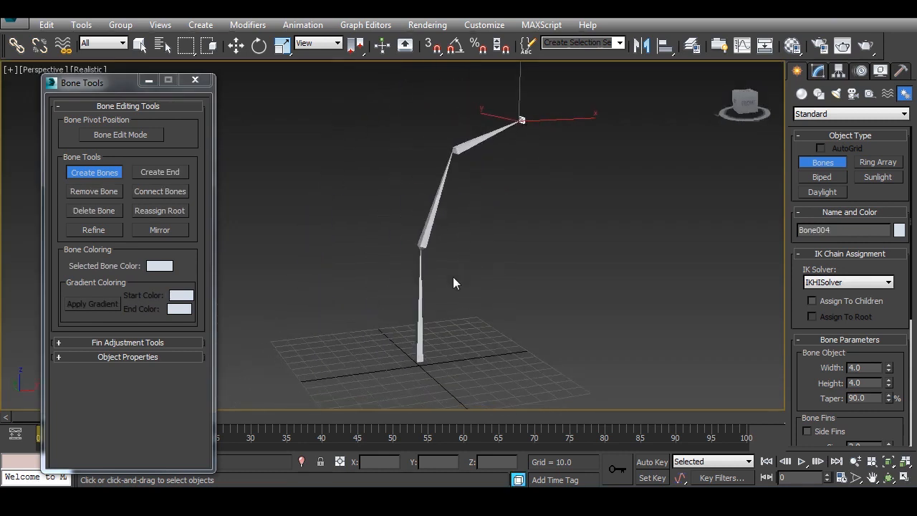
# - Select the bones of the chain one by one, from the small end bone down to the base bone, to examine their hierarchy
pyautogui.click(236, 46)
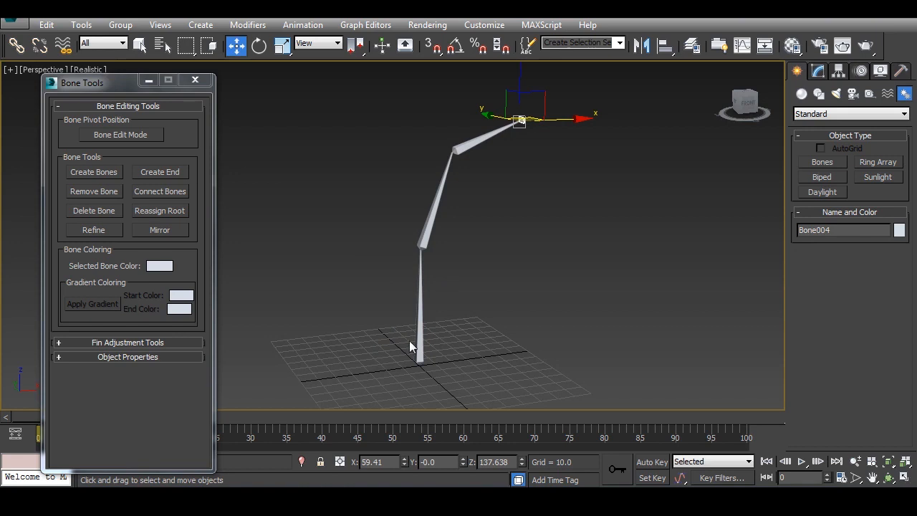
pyautogui.click(425, 232)
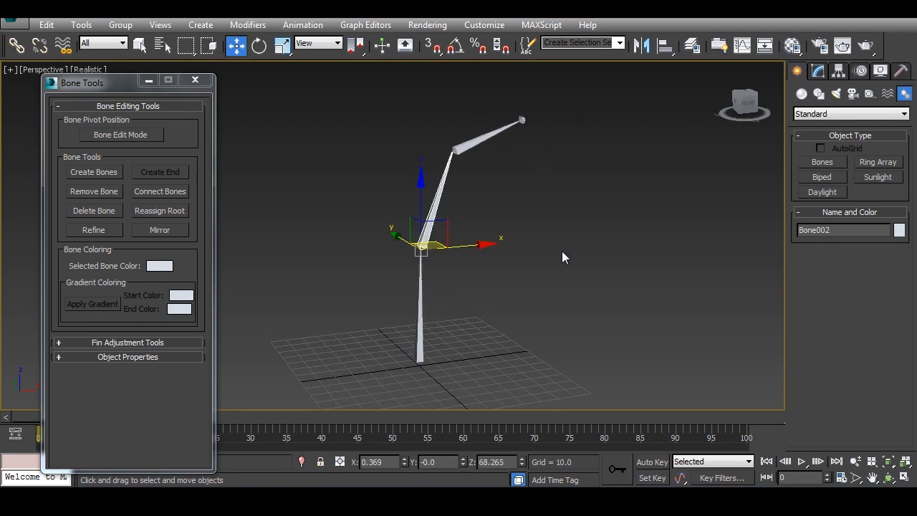
pyautogui.click(526, 129)
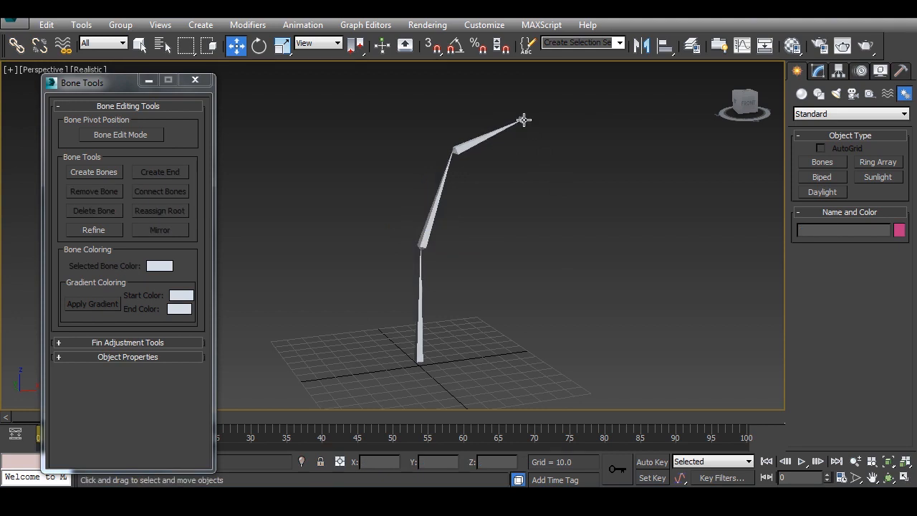
pyautogui.click(521, 121)
pyautogui.click(470, 144)
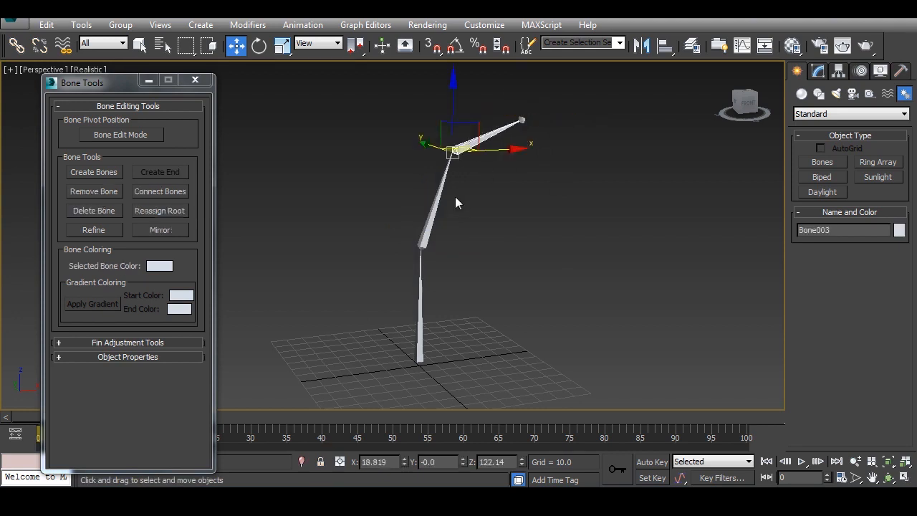
pyautogui.click(432, 212)
pyautogui.click(419, 325)
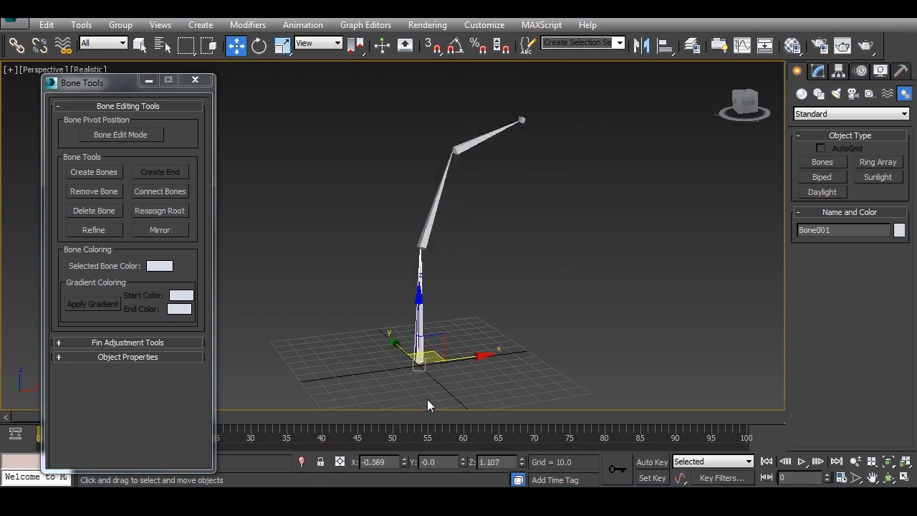
# - Rotate the middle bone about the Y axis to test its child bones, and undo the rotation
pyautogui.click(427, 228)
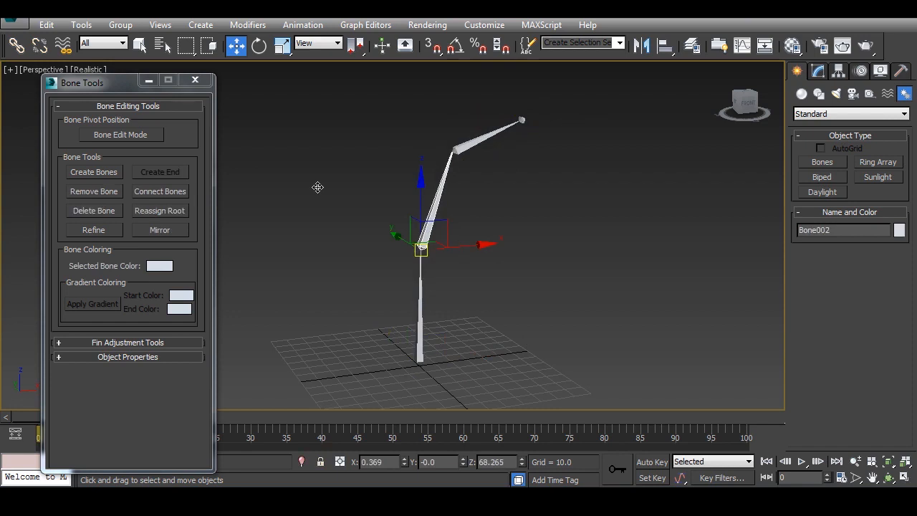
pyautogui.click(258, 45)
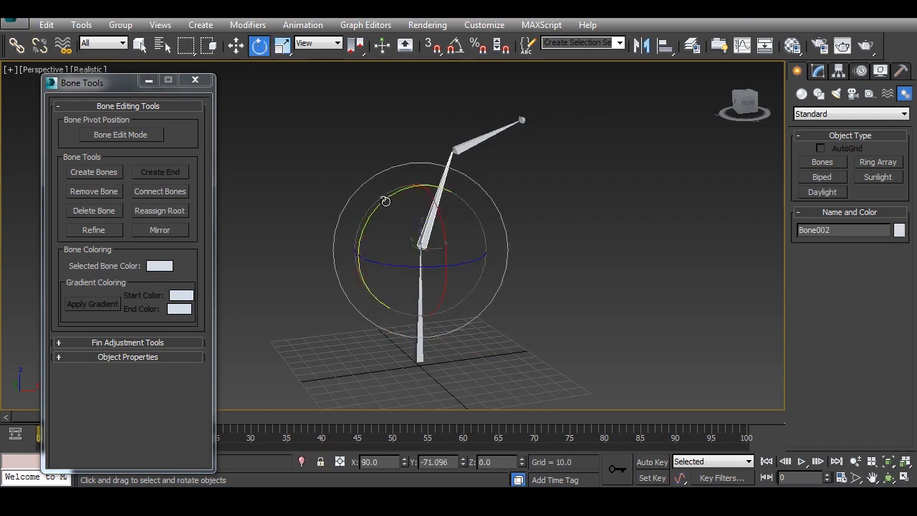
pyautogui.moveTo(389, 205); pyautogui.dragTo(338, 212)
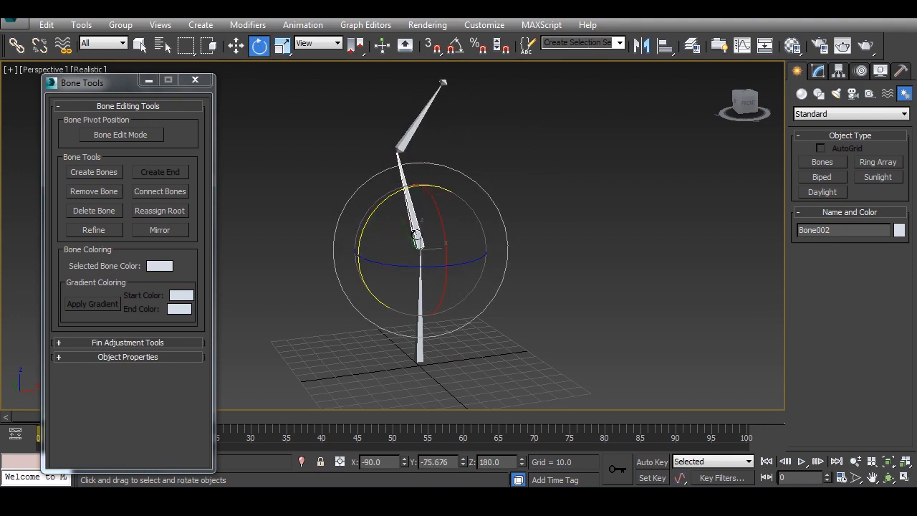
pyautogui.hotkey('ctrl', 'z')
# - Rotate the base bone slightly about the Y axis to test the whole chain, and undo the rotation
pyautogui.click(416, 347)
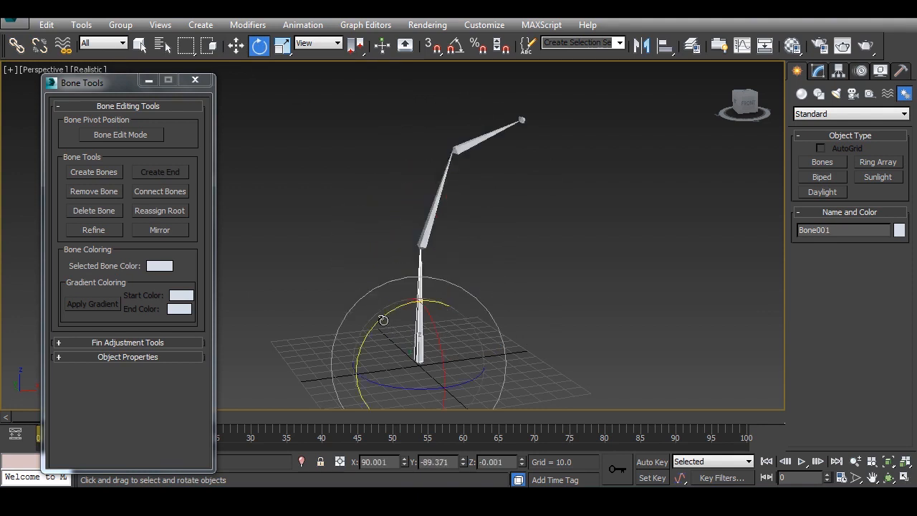
pyautogui.moveTo(383, 319)
pyautogui.mouseDown()
pyautogui.moveTo(415, 305)
pyautogui.moveTo(317, 320)
pyautogui.moveTo(364, 303)
pyautogui.moveTo(367, 317)
pyautogui.mouseUp()
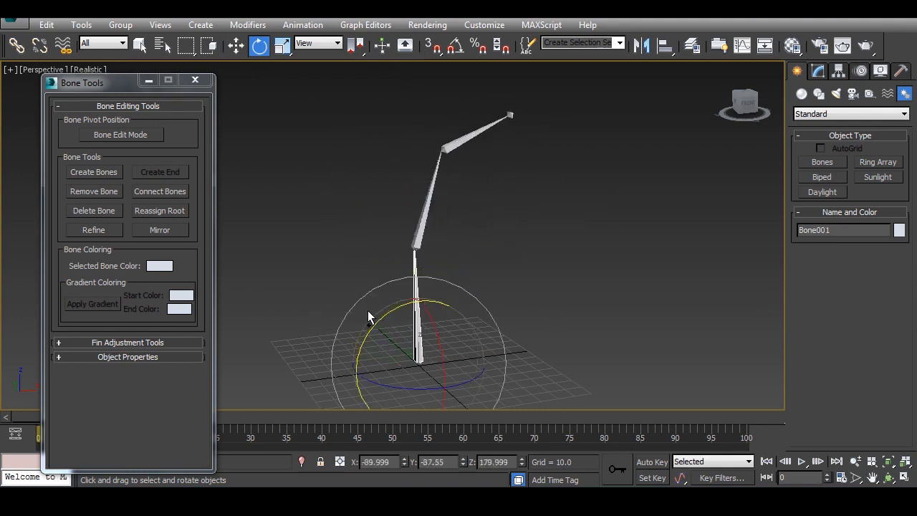
pyautogui.hotkey('ctrl', 'z')
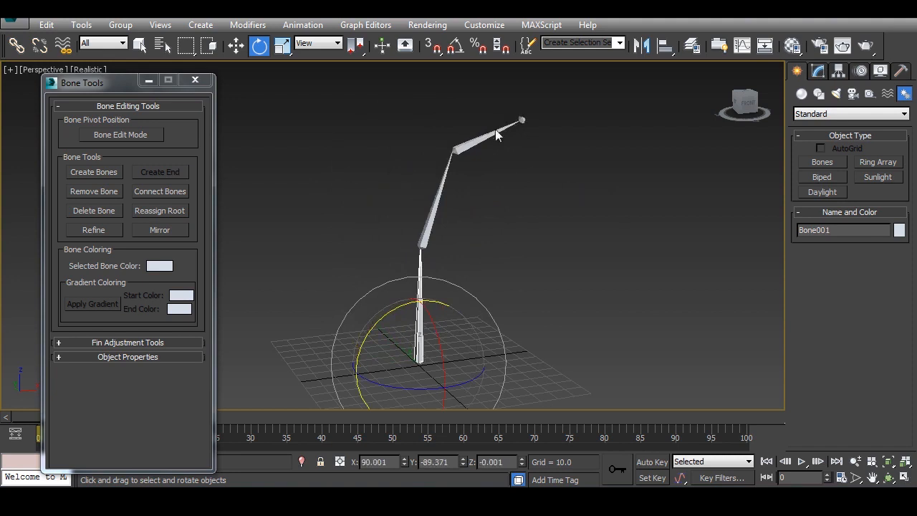
# - Rotate the uppermost long bone about the Y axis as a test, and undo the rotation
pyautogui.click(470, 144)
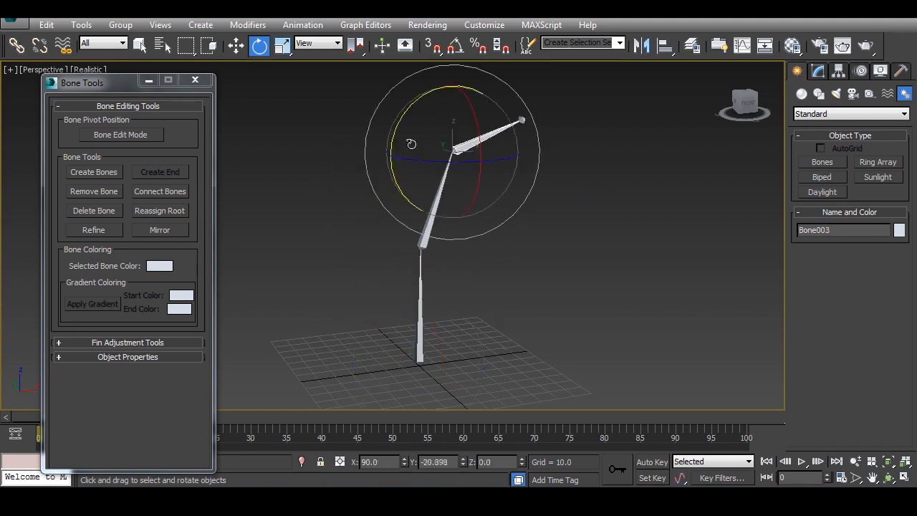
pyautogui.moveTo(395, 126); pyautogui.dragTo(424, 102)
pyautogui.hotkey('ctrl', 'z')
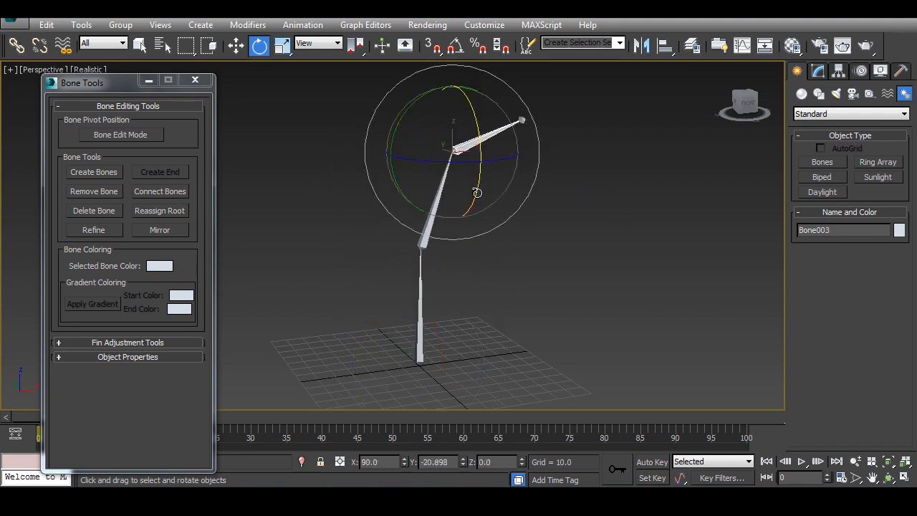
# - Try another rotation of the middle bone from a higher viewing angle, and undo it
pyautogui.moveTo(449, 211); pyautogui.dragTo(461, 282, button='middle')
pyautogui.keyDown('alt'); pyautogui.moveTo(460, 282); pyautogui.dragTo(387, 337, button='middle'); pyautogui.keyUp('alt')
pyautogui.moveTo(467, 270); pyautogui.dragTo(486, 204)
pyautogui.keyDown('alt'); pyautogui.moveTo(492, 278); pyautogui.dragTo(446, 252, button='middle'); pyautogui.keyUp('alt')
pyautogui.click(471, 280)
pyautogui.click(422, 238)
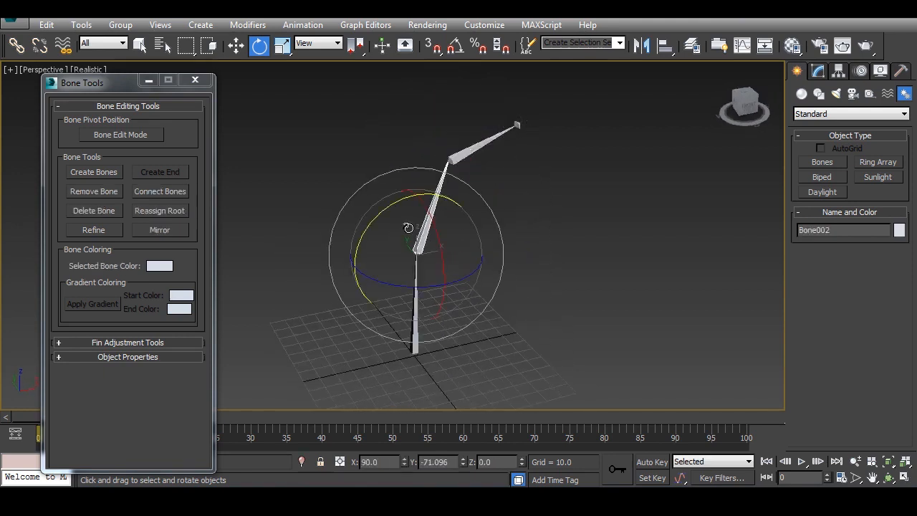
pyautogui.moveTo(409, 228)
pyautogui.mouseDown()
pyautogui.moveTo(355, 305)
pyautogui.moveTo(441, 170)
pyautogui.moveTo(319, 245)
pyautogui.moveTo(460, 217)
pyautogui.moveTo(408, 251)
pyautogui.mouseUp()
pyautogui.hotkey('ctrl', 'z')
# - Rotate the uppermost long bone upward about the Y axis to about -46 degrees
pyautogui.click(462, 157)
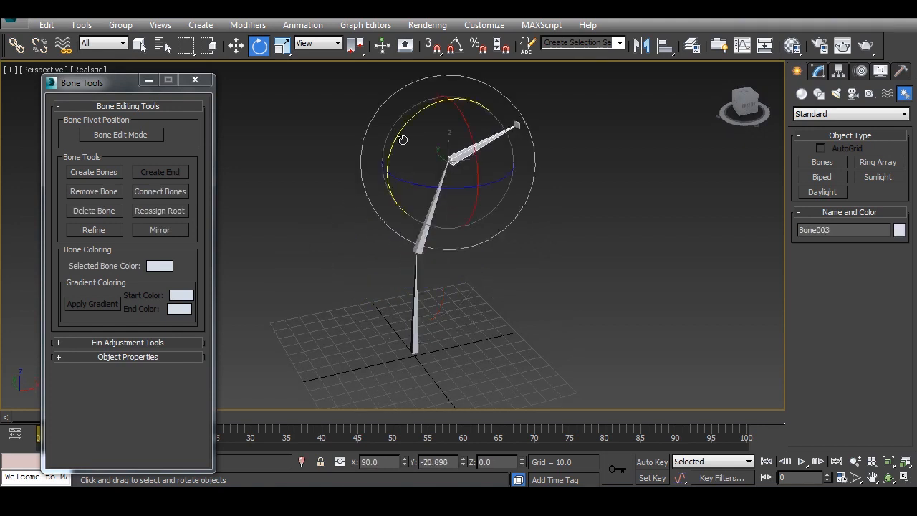
pyautogui.moveTo(403, 140); pyautogui.dragTo(477, 245)
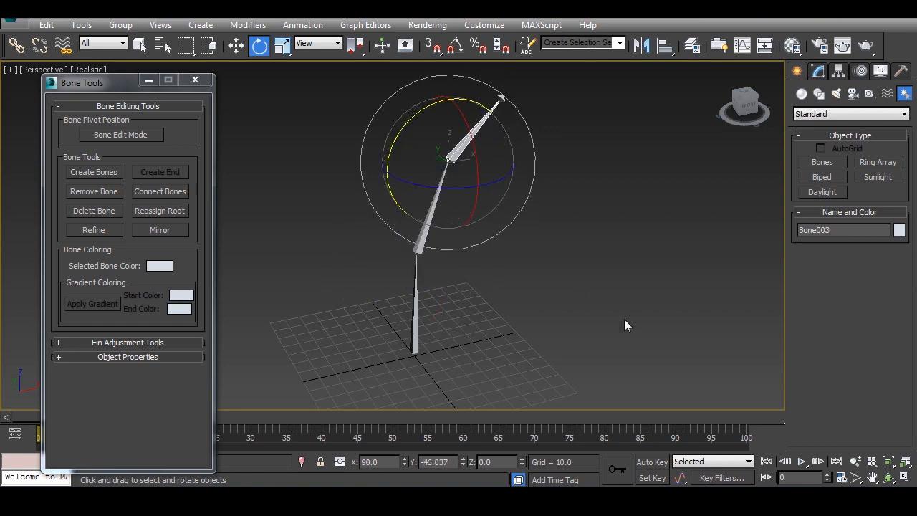
# - Show the bone chain in a maximized Front viewport
pyautogui.click(903, 476)
pyautogui.moveTo(514, 179); pyautogui.dragTo(528, 164, button='middle')
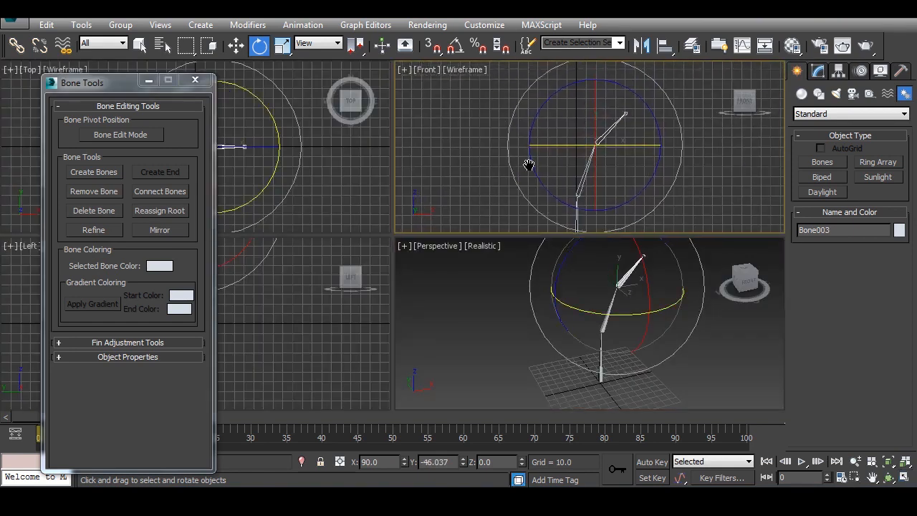
pyautogui.hotkey('alt', 'w')
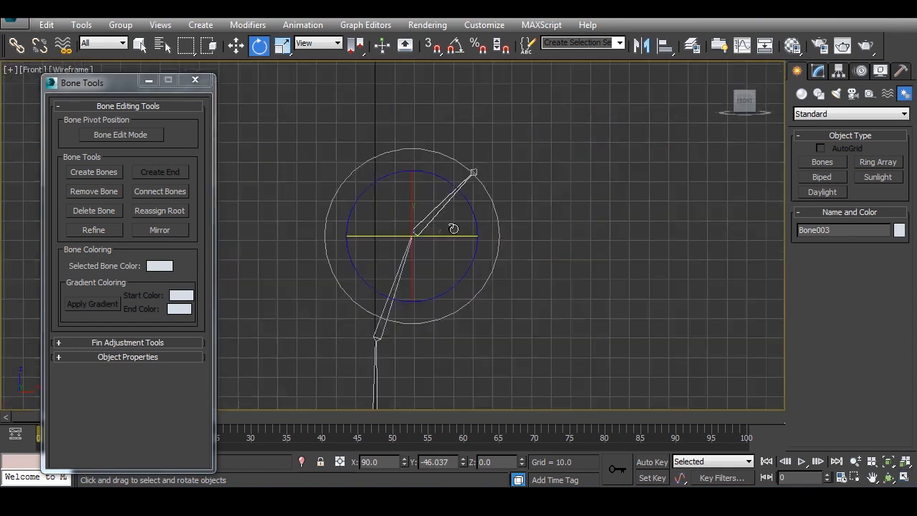
pyautogui.moveTo(454, 227); pyautogui.dragTo(523, 152, button='middle')
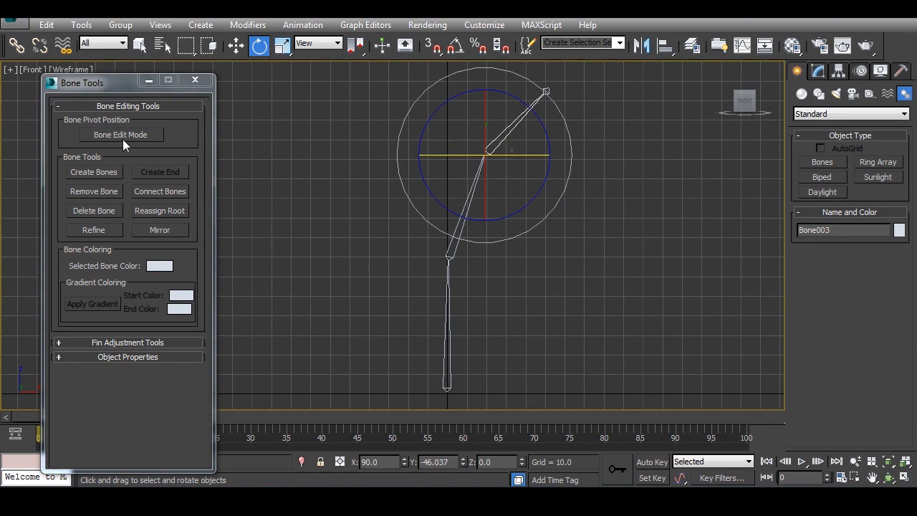
pyautogui.moveTo(506, 274); pyautogui.dragTo(507, 316, button='middle')
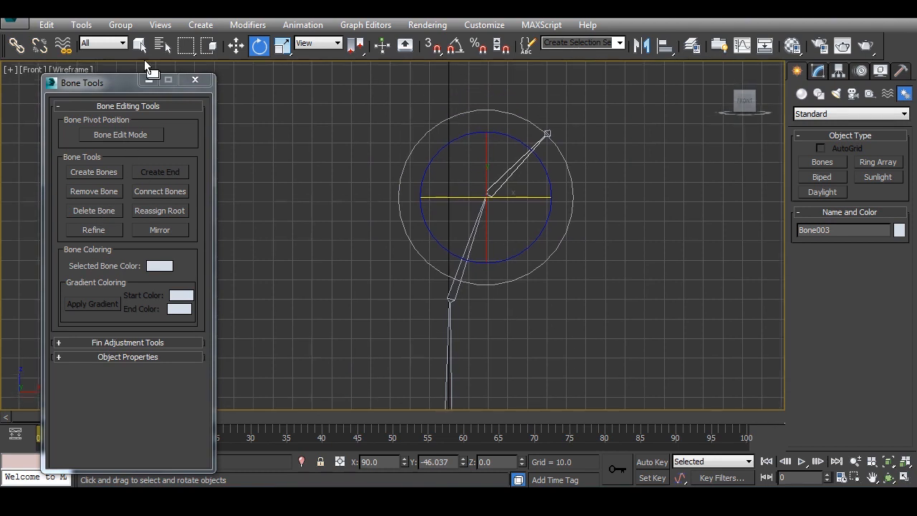
# - Select the middle bone with the Move tool, turn Bone Edit Mode on, and turn it off again
pyautogui.press('w')
pyautogui.click(465, 375)
pyautogui.click(461, 271)
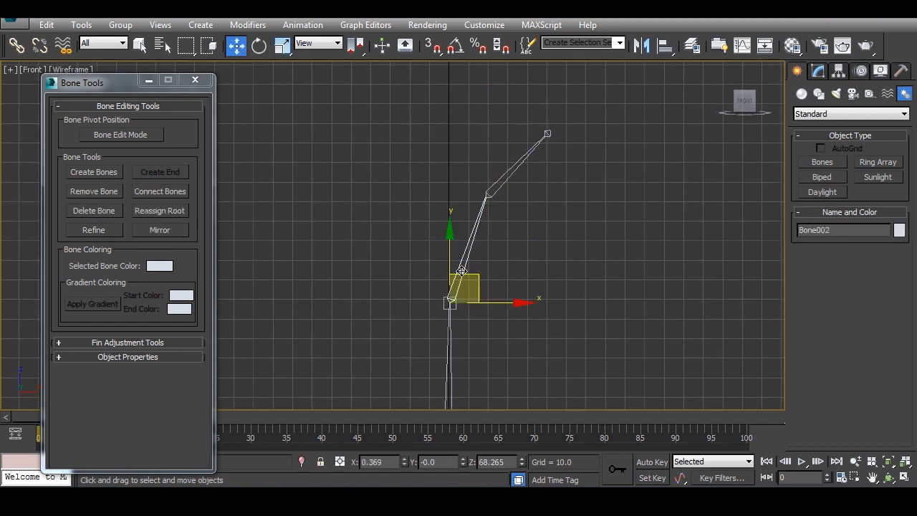
pyautogui.click(120, 134)
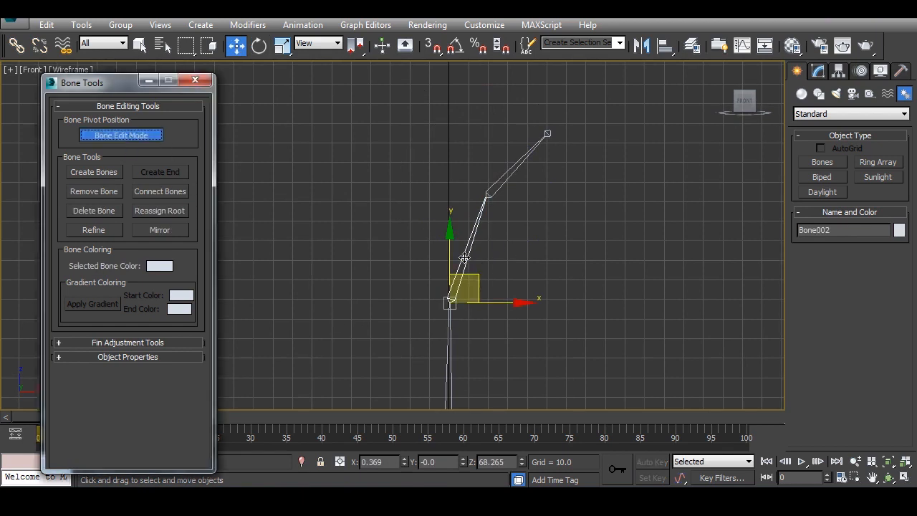
pyautogui.click(109, 133)
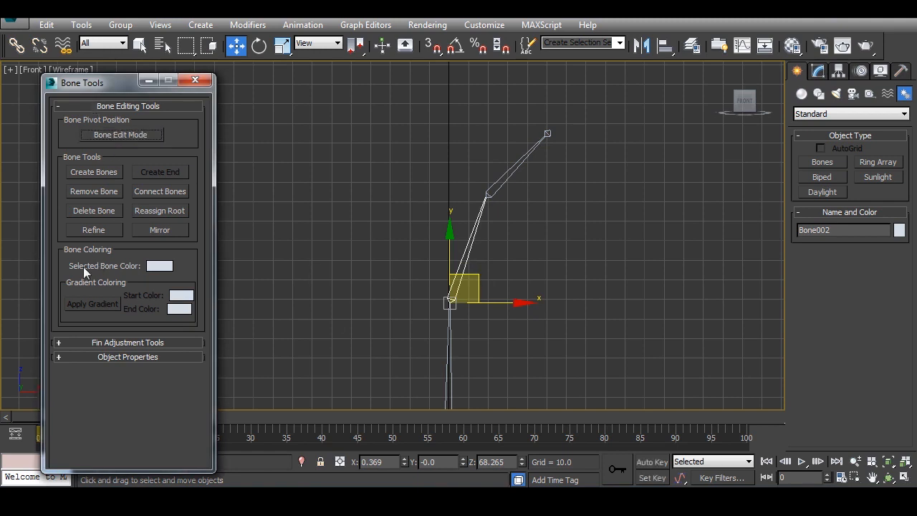
# - Split the middle bone into two near its midpoint with Refine, and end the Refine command
pyautogui.click(98, 230)
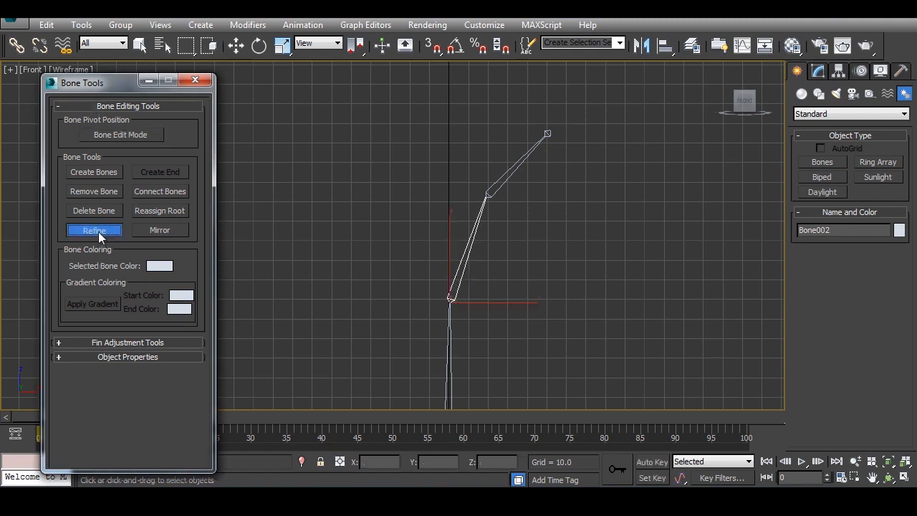
pyautogui.click(465, 252)
pyautogui.moveTo(474, 333); pyautogui.dragTo(415, 311, button='middle')
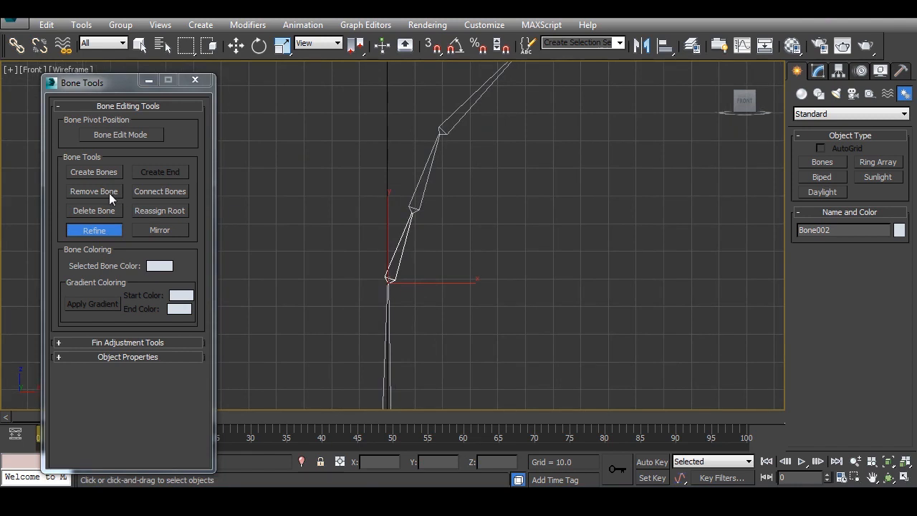
pyautogui.click(93, 230)
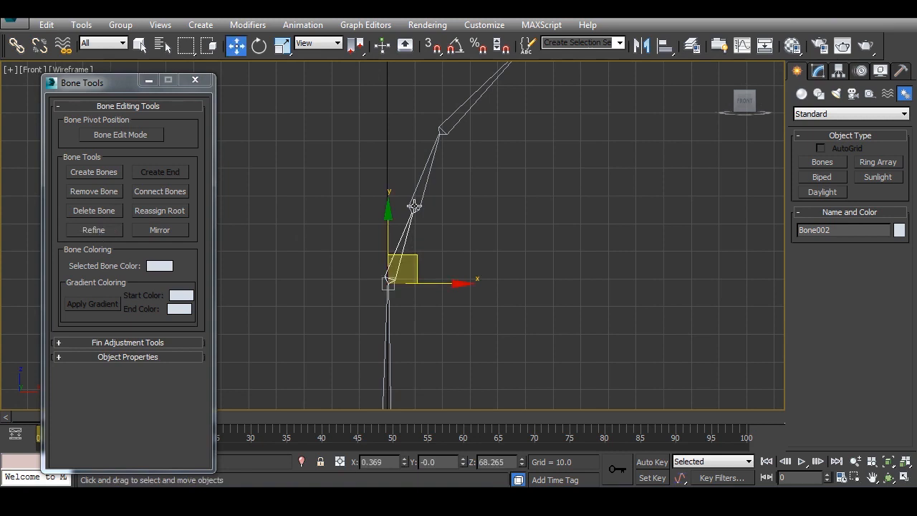
# - Try Remove Bone and Delete Bone in turn on the upper half of the split bone, undoing each
pyautogui.click(409, 202)
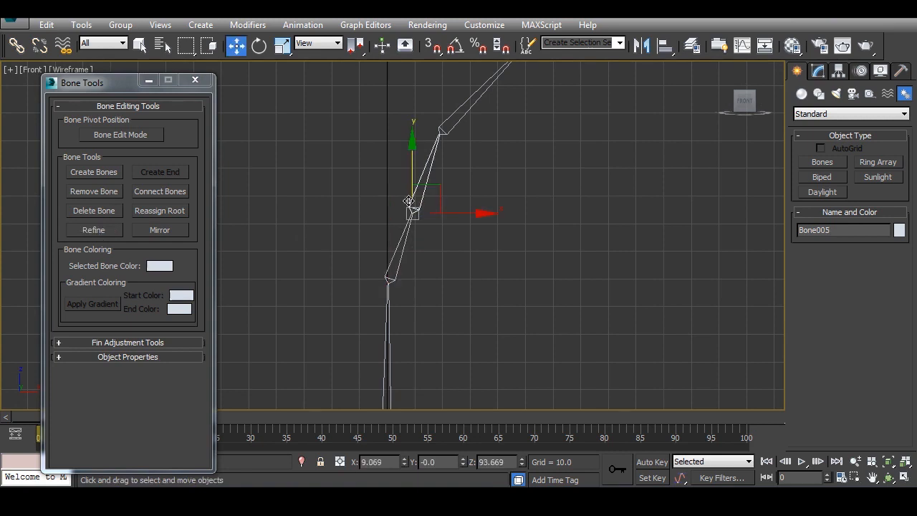
pyautogui.click(94, 191)
pyautogui.moveTo(431, 209); pyautogui.dragTo(374, 338, button='middle')
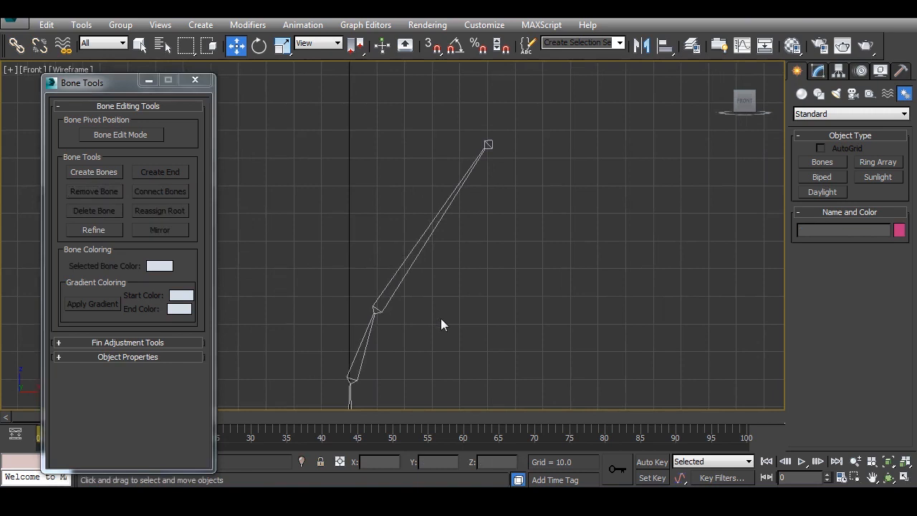
pyautogui.hotkey('ctrl', 'z')
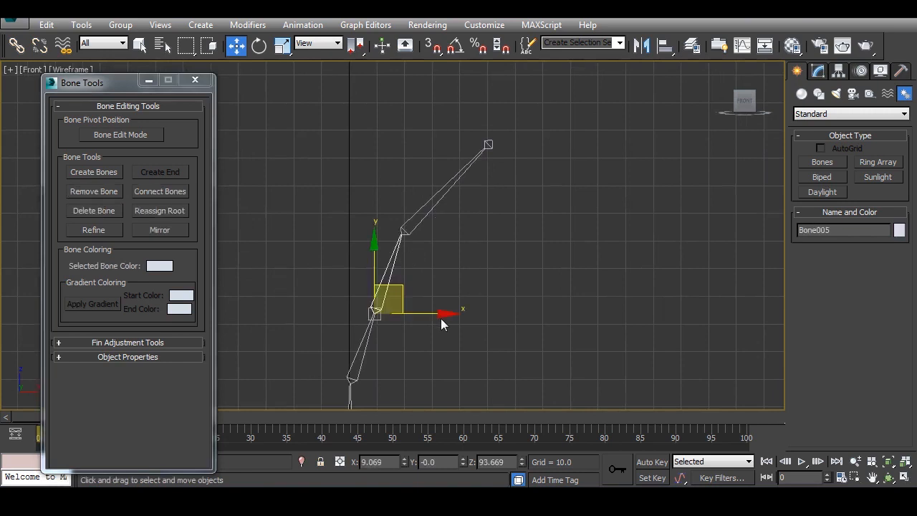
pyautogui.click(103, 211)
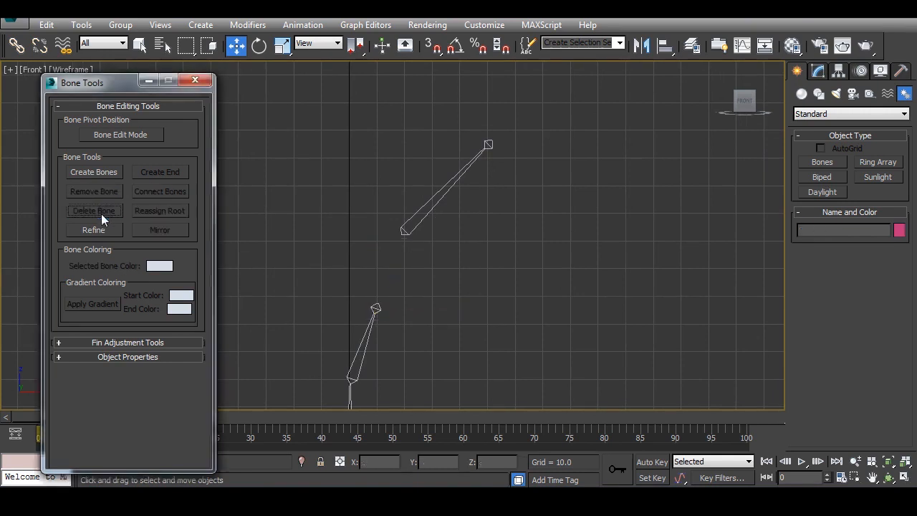
pyautogui.click(380, 309)
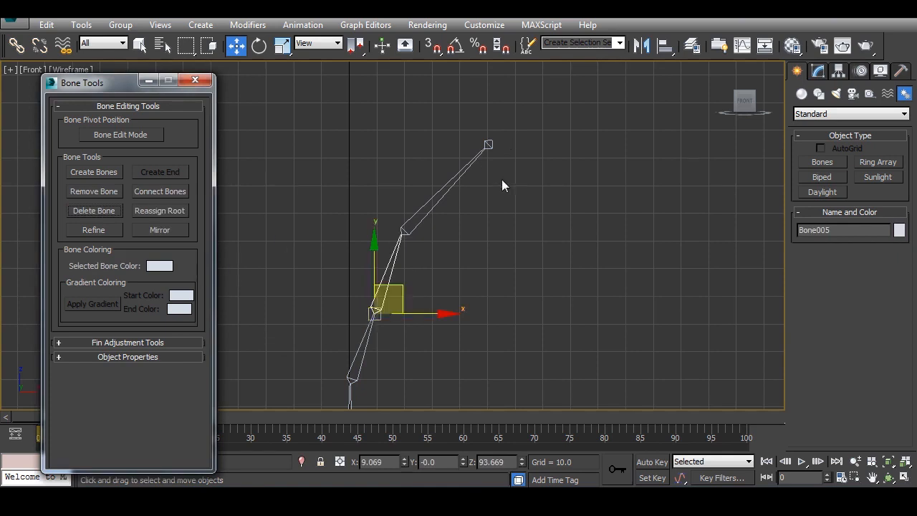
# - Create a separate chain of two bones plus an end bone, starting just beyond the existing chain's tip and extending up to the right
pyautogui.moveTo(480, 179); pyautogui.dragTo(460, 214, button='middle')
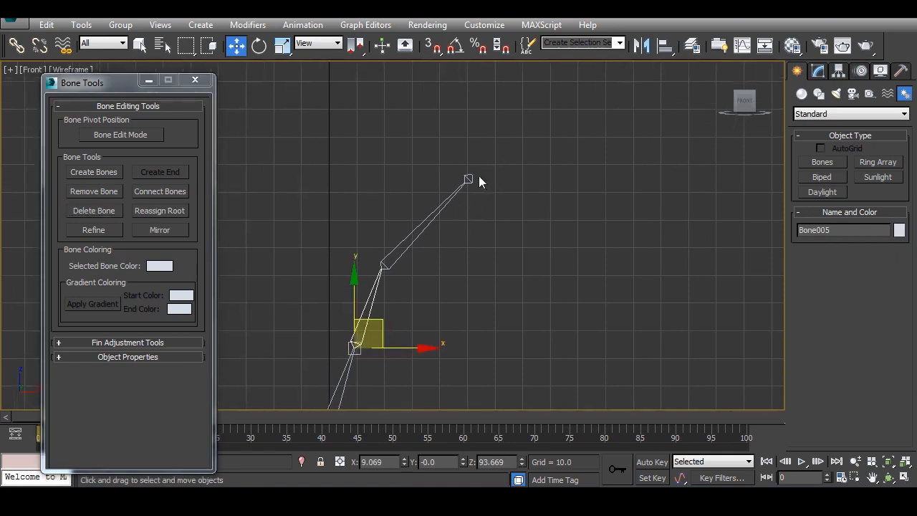
pyautogui.click(547, 222)
pyautogui.click(105, 171)
pyautogui.moveTo(530, 241); pyautogui.dragTo(482, 313, button='middle')
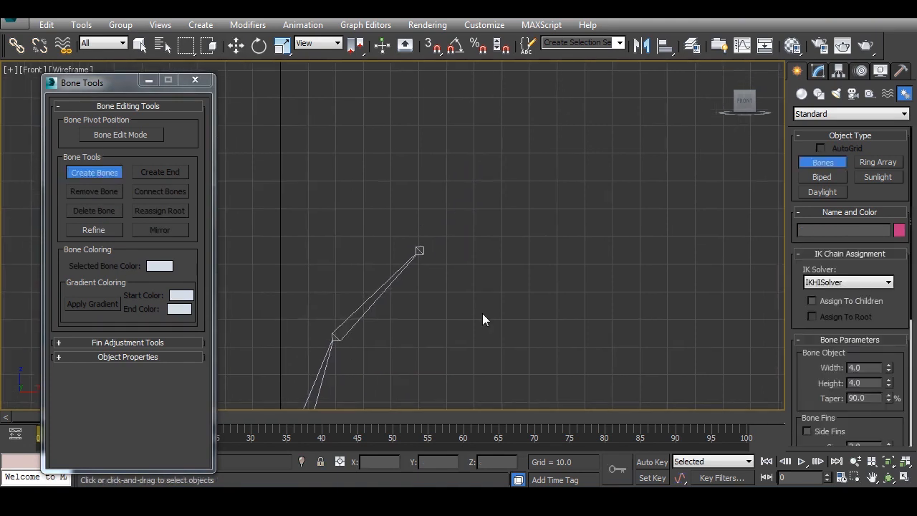
pyautogui.click(452, 223)
pyautogui.click(554, 148)
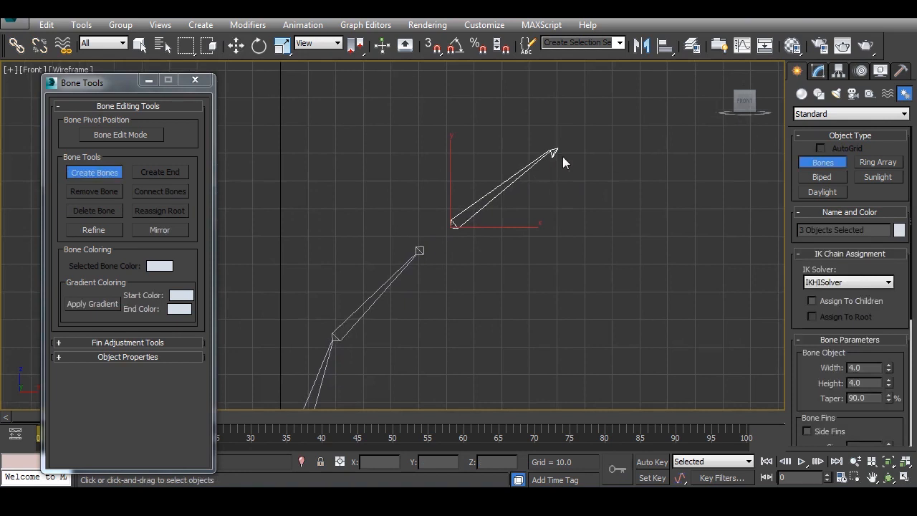
pyautogui.click(645, 131)
pyautogui.rightClick(666, 168)
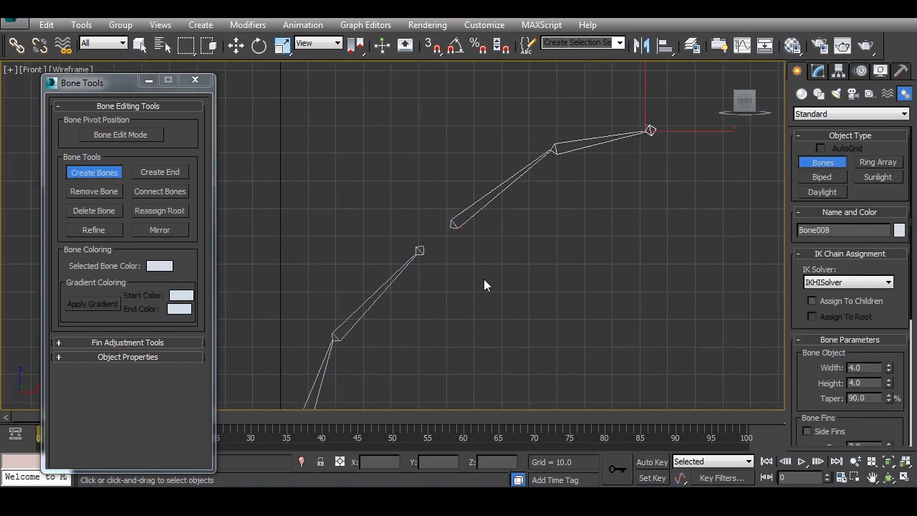
# - Join the original chain's end bone to the first bone of the new chain with Connect Bones
pyautogui.moveTo(268, 313); pyautogui.dragTo(277, 282, button='middle')
pyautogui.press('w')
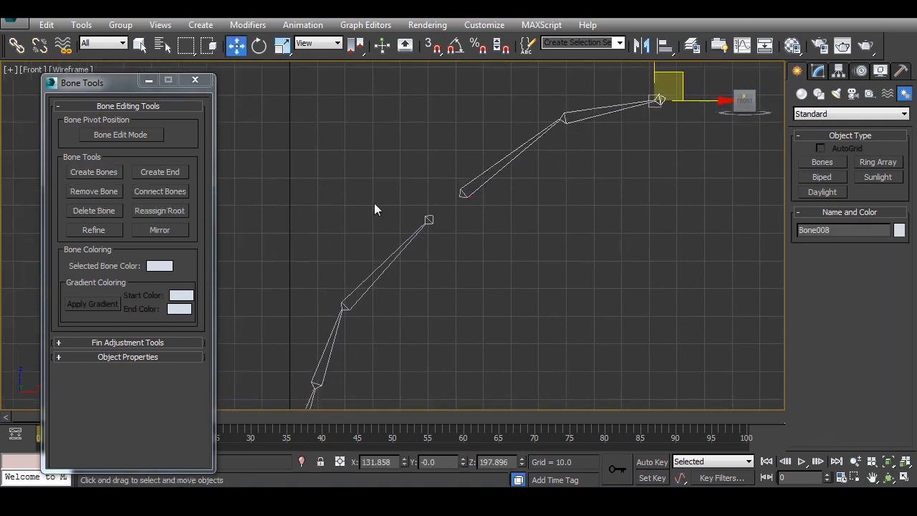
pyautogui.click(428, 218)
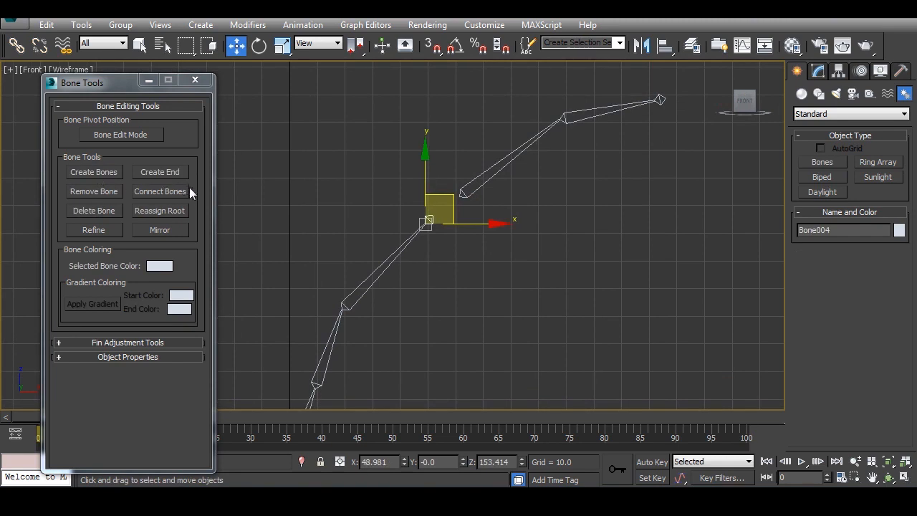
pyautogui.click(161, 191)
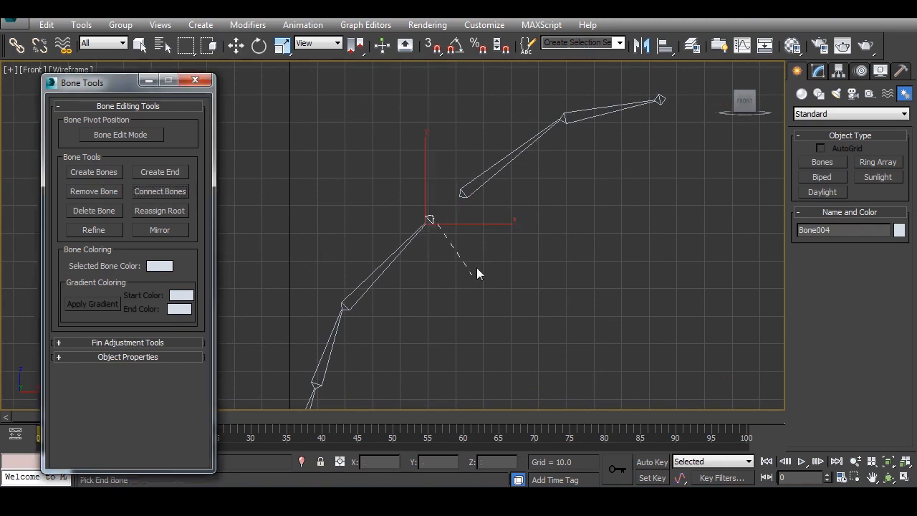
pyautogui.click(463, 194)
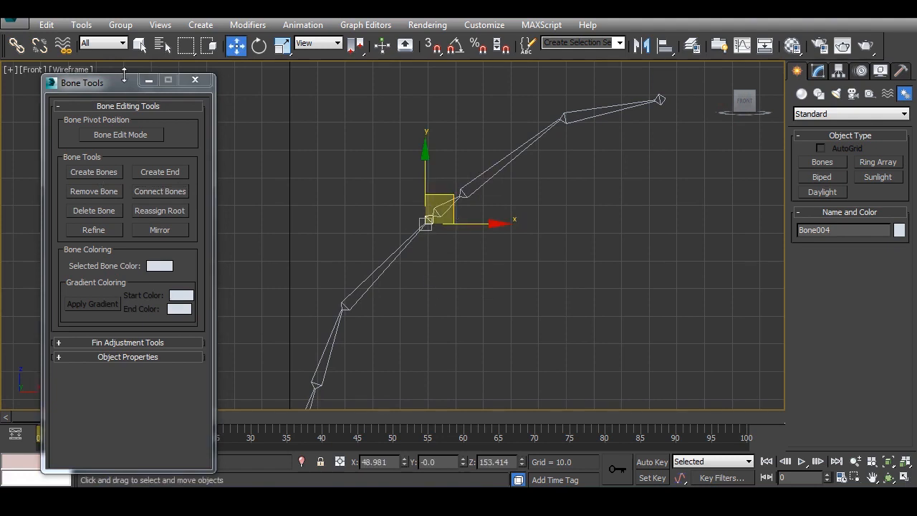
# - Test the joined chain by rotating the long bone below the joint about 11 degrees, undoing it, and rotating the connecting bone
pyautogui.click(258, 45)
pyautogui.click(333, 287)
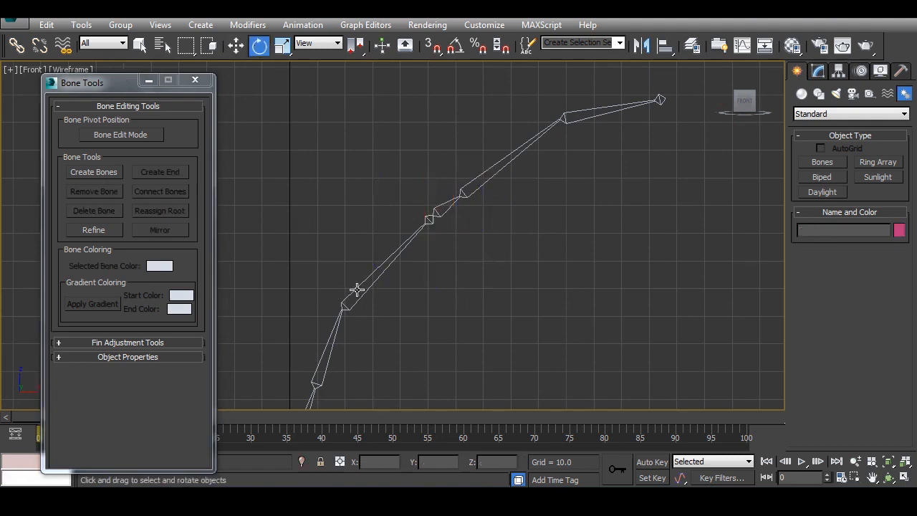
pyautogui.click(357, 289)
pyautogui.moveTo(399, 272); pyautogui.dragTo(397, 247)
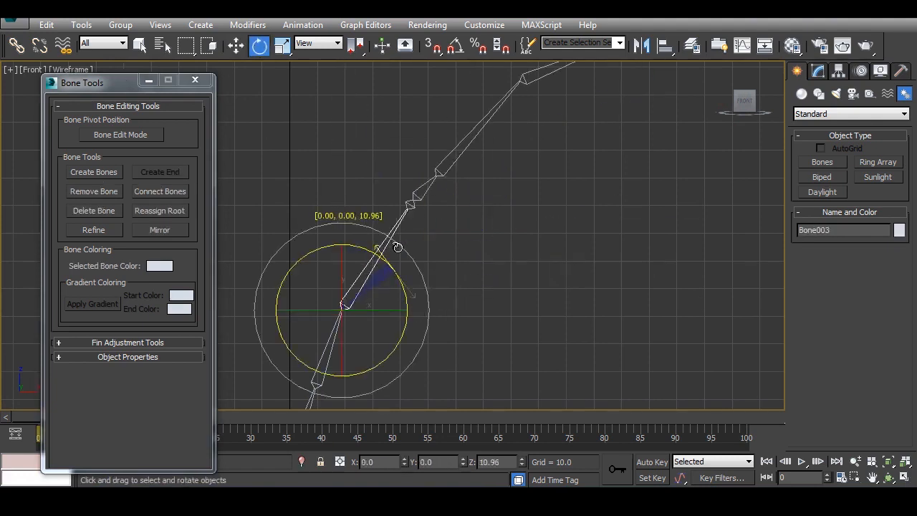
pyautogui.hotkey('ctrl', 'z')
pyautogui.click(442, 211)
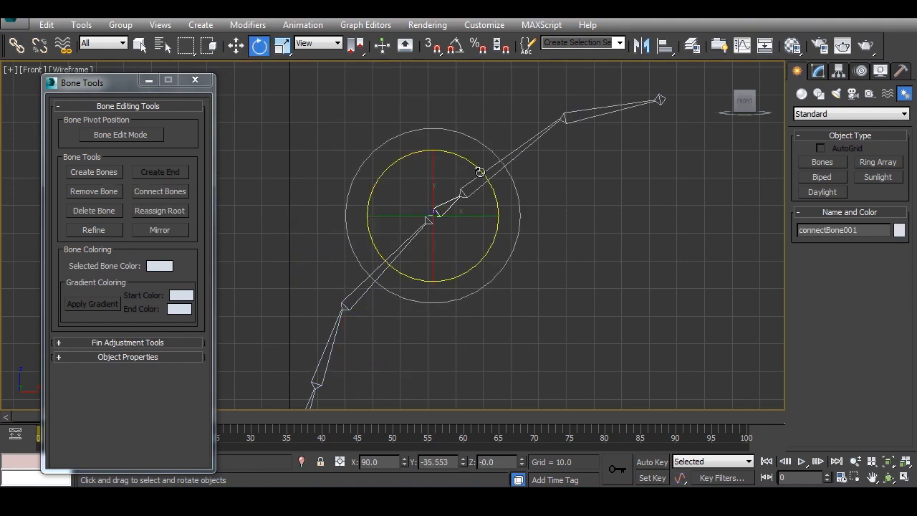
pyautogui.moveTo(479, 172); pyautogui.dragTo(485, 235)
# - Close the Bone Tools window and clear the selection
pyautogui.click(195, 80)
pyautogui.click(589, 313)
pyautogui.scroll(-2, 450, 282)
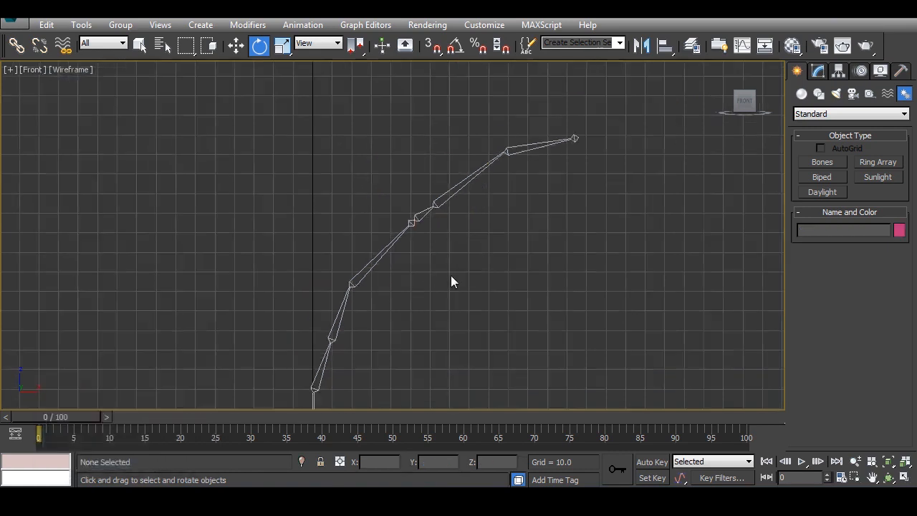
pyautogui.scroll(-2, 451, 281)
pyautogui.moveTo(451, 281); pyautogui.dragTo(350, 241, button='middle')
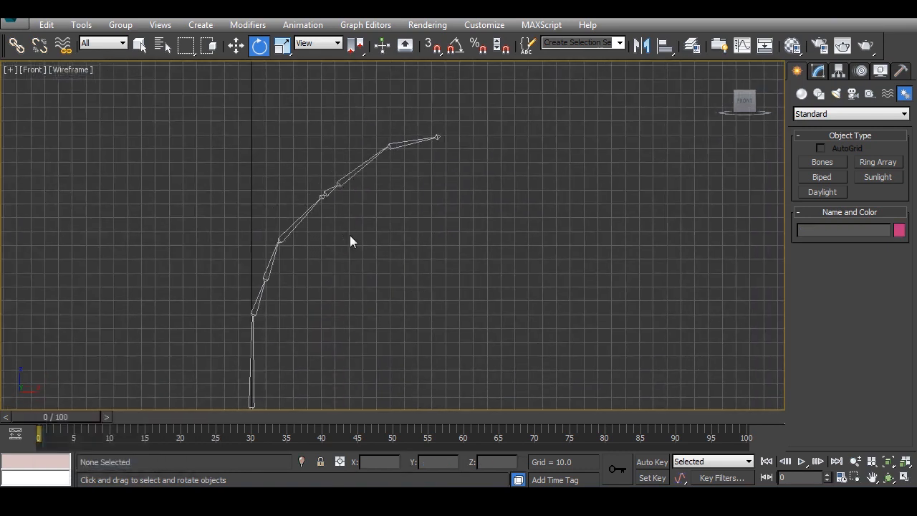
pyautogui.click(440, 135)
pyautogui.click(479, 284)
# - Select the base bone and show the whole chain in a maximized Perspective viewport
pyautogui.click(251, 383)
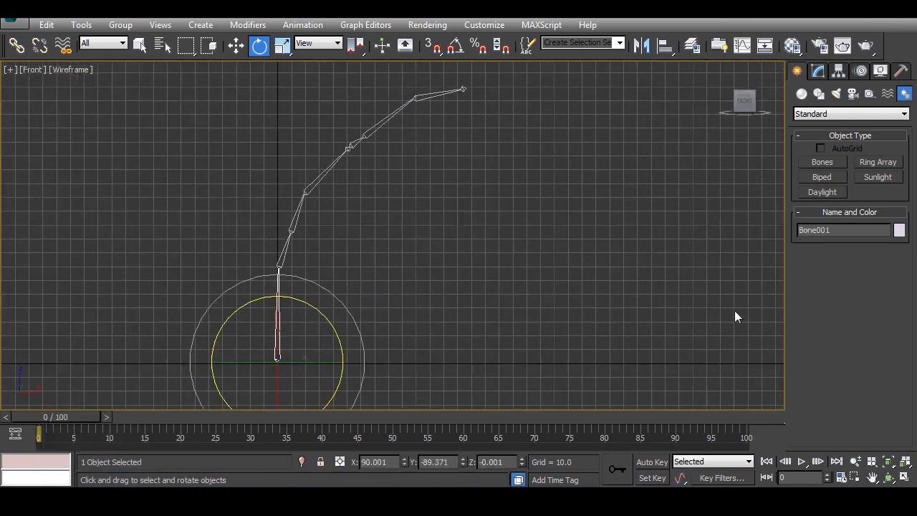
pyautogui.click(904, 477)
pyautogui.hotkey('alt', 'w')
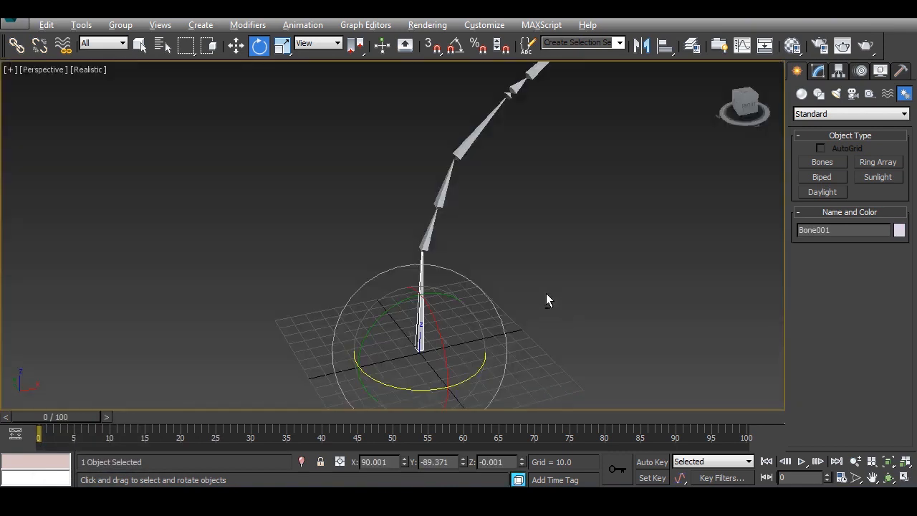
pyautogui.scroll(-4, 442, 293)
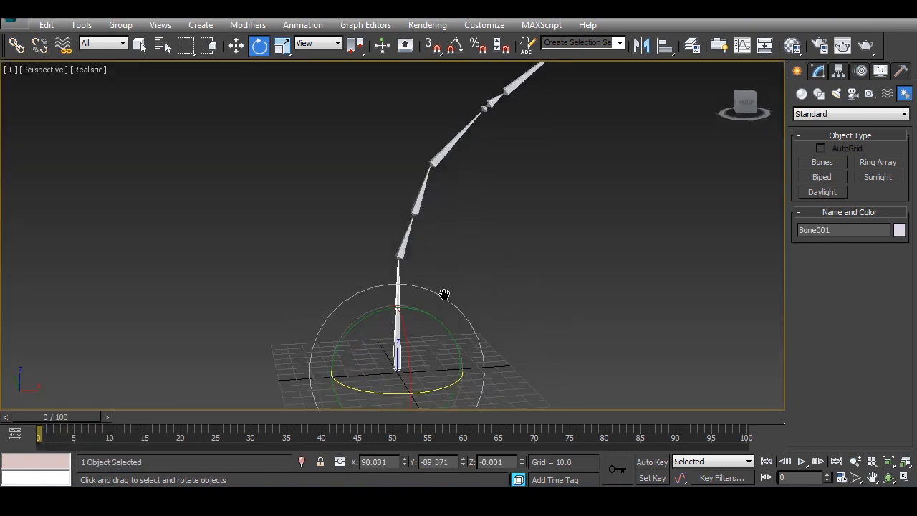
# - Apply a SplineIK Solver from the base bone to the chain's end joint without assigning a spline
pyautogui.click(301, 26)
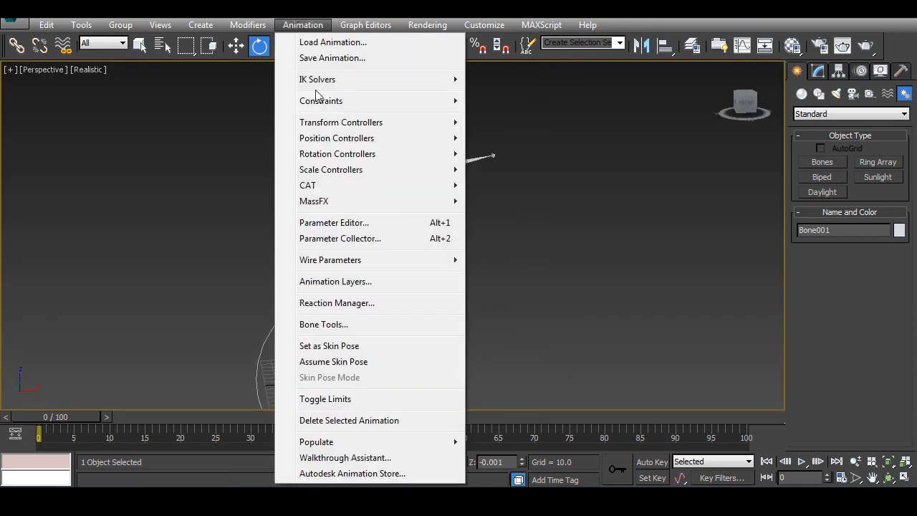
pyautogui.moveTo(324, 84)
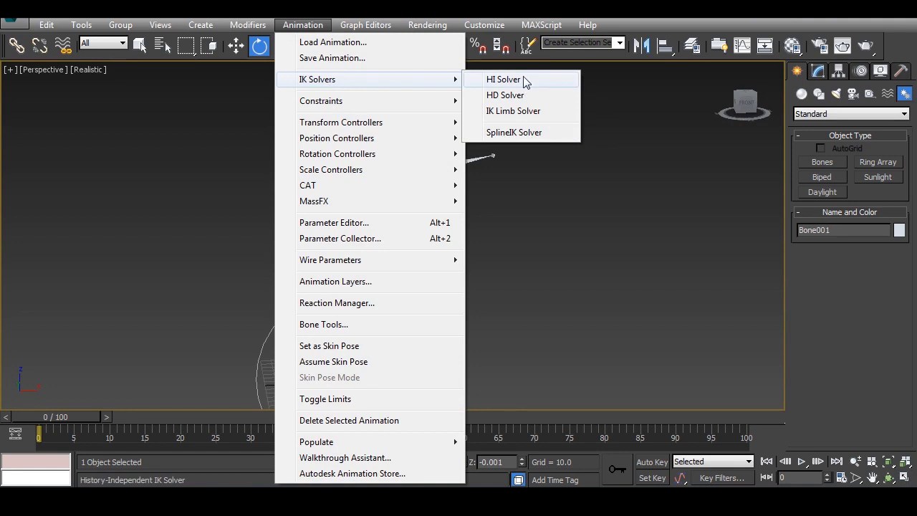
pyautogui.click(510, 132)
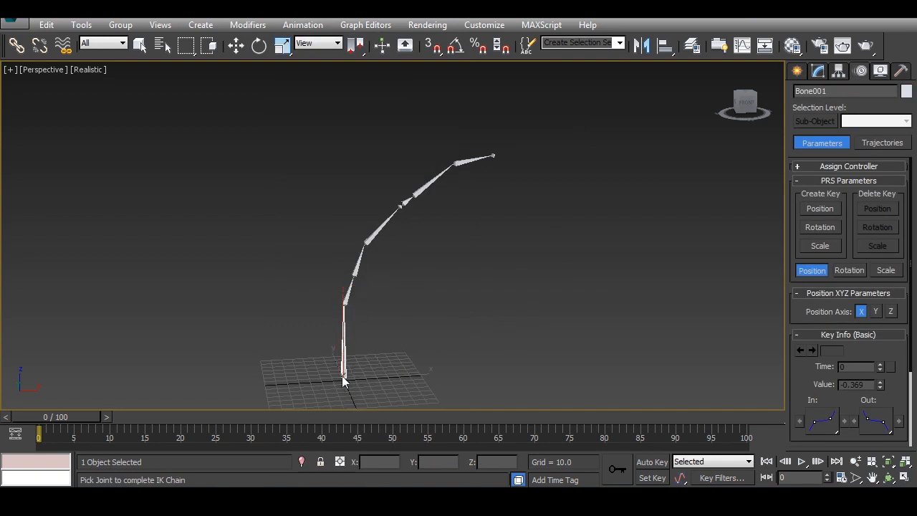
pyautogui.click(494, 156)
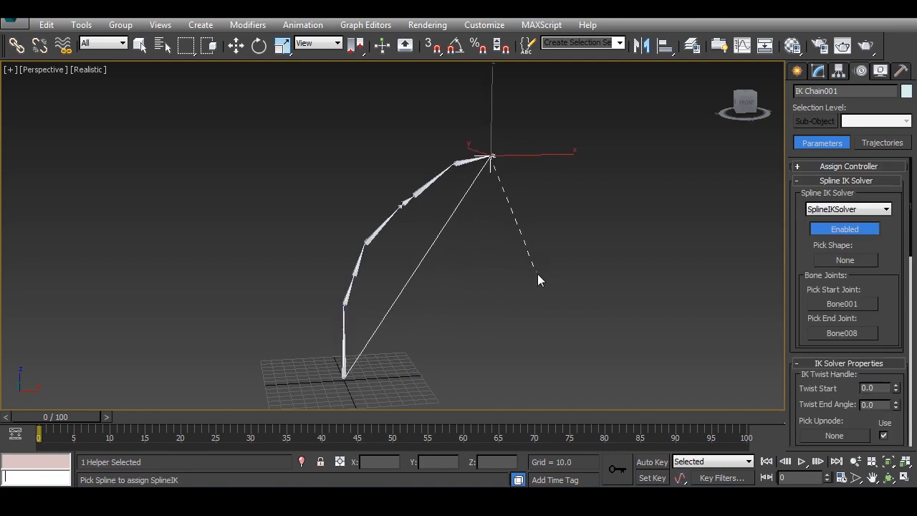
pyautogui.press('w')
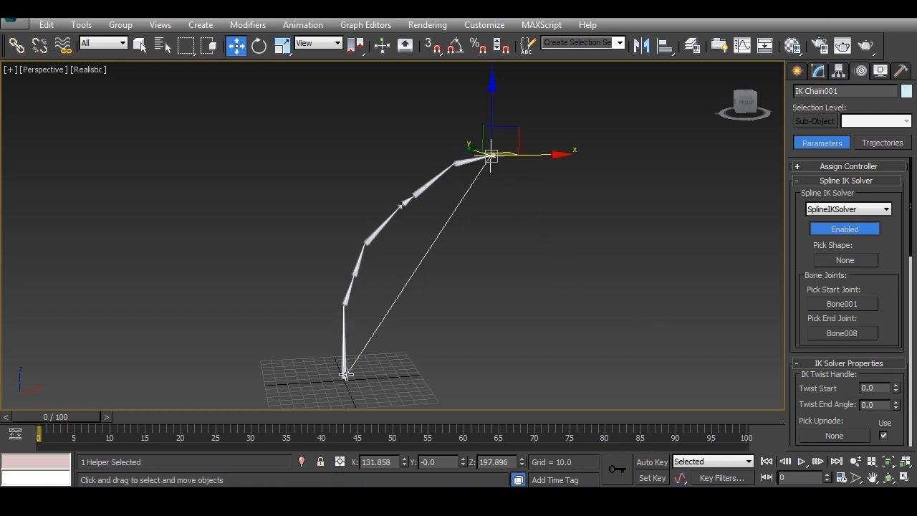
# - Compare the SplineIK handle with the last bone by selecting each one, ending with the handle selected
pyautogui.keyDown('alt'); pyautogui.moveTo(550, 170); pyautogui.dragTo(524, 258, button='middle'); pyautogui.keyUp('alt')
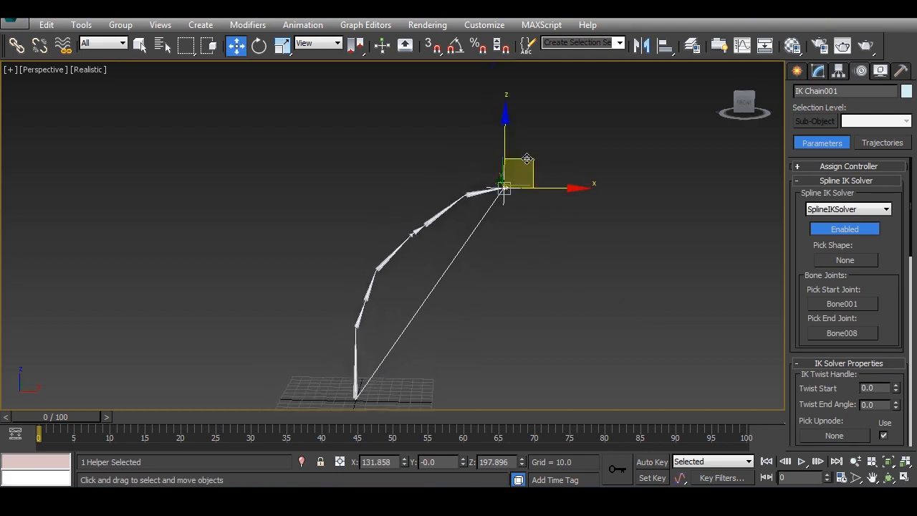
pyautogui.click(499, 205)
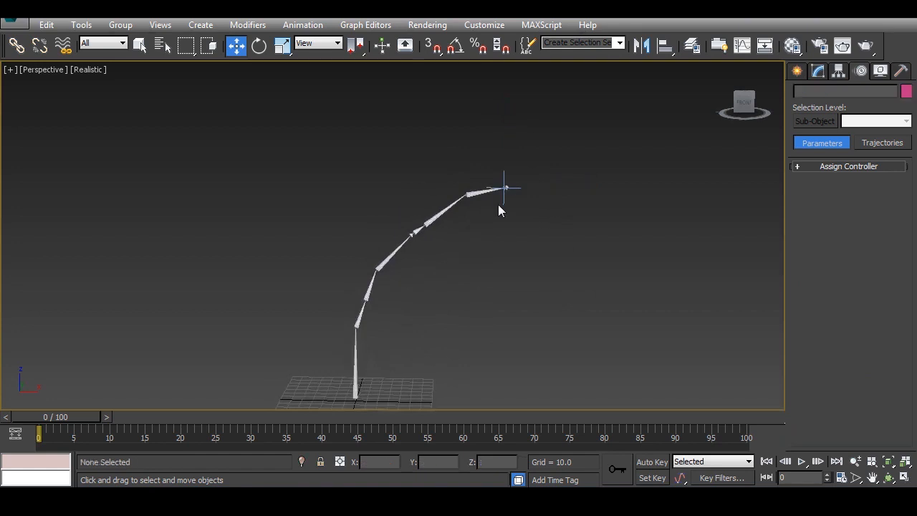
pyautogui.click(503, 185)
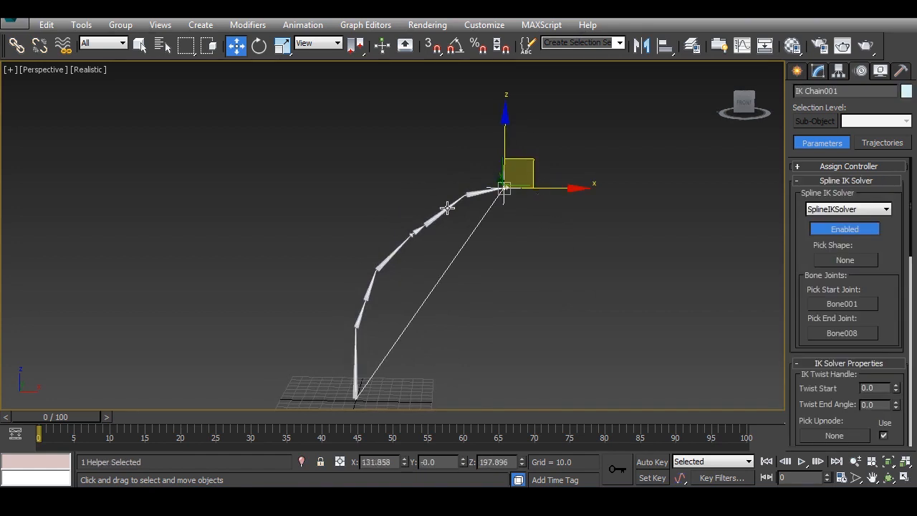
pyautogui.click(473, 192)
pyautogui.moveTo(528, 263); pyautogui.dragTo(517, 209, button='middle')
pyautogui.scroll(2, 473, 296)
pyautogui.keyDown('alt'); pyautogui.moveTo(497, 249); pyautogui.dragTo(476, 260, button='middle'); pyautogui.keyUp('alt')
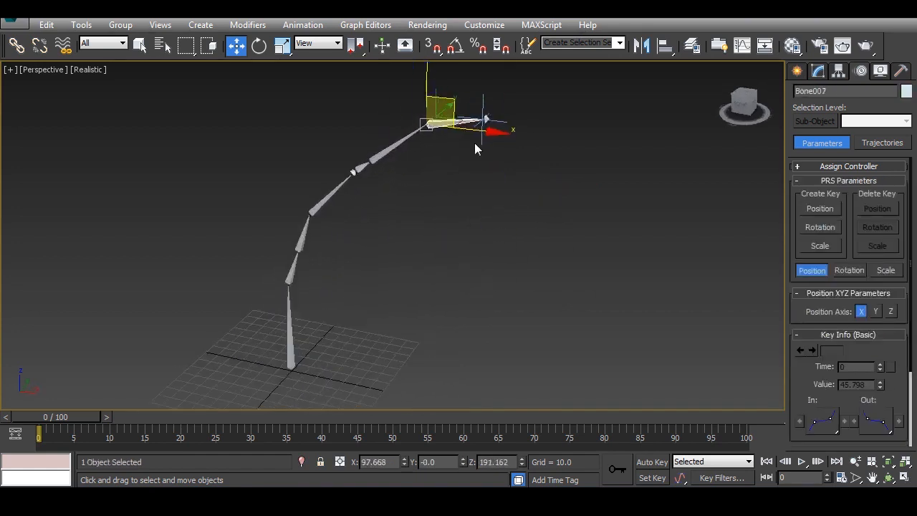
pyautogui.click(490, 108)
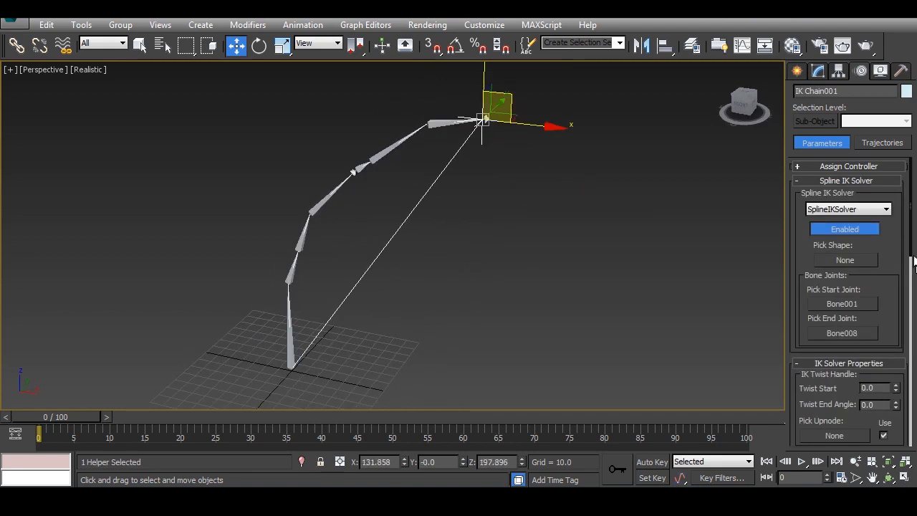
# - Examine the SplineIK handle's solver type, bone joints, twist and IK display options
pyautogui.click(885, 209)
pyautogui.click(882, 219)
pyautogui.scroll(-1, 886, 224)
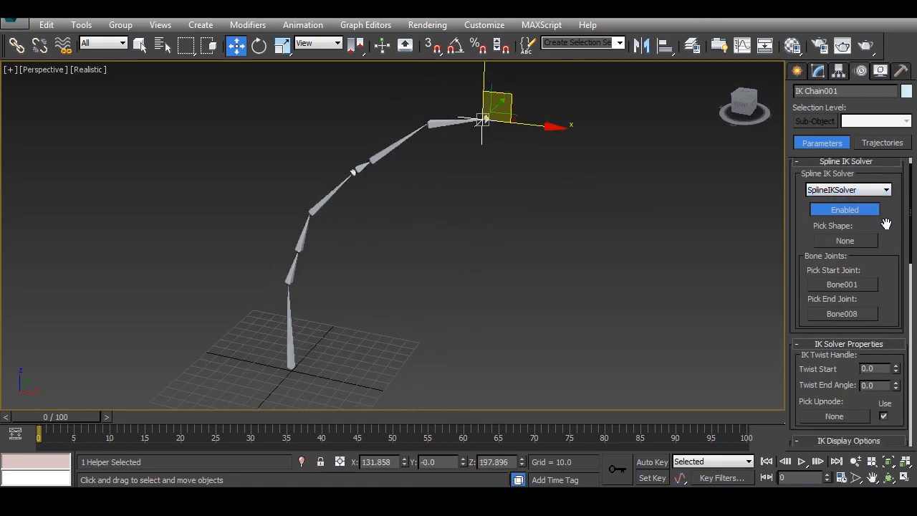
pyautogui.moveTo(885, 224); pyautogui.dragTo(865, 24)
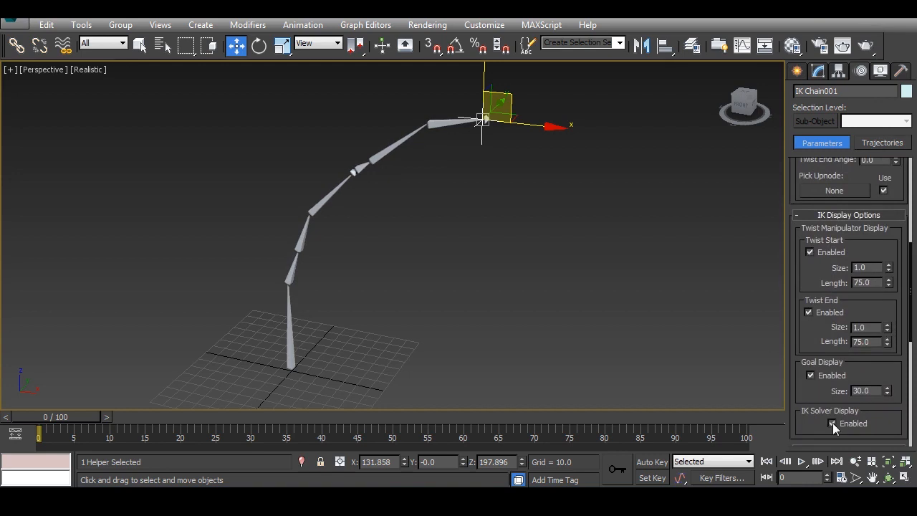
pyautogui.scroll(5, 846, 275)
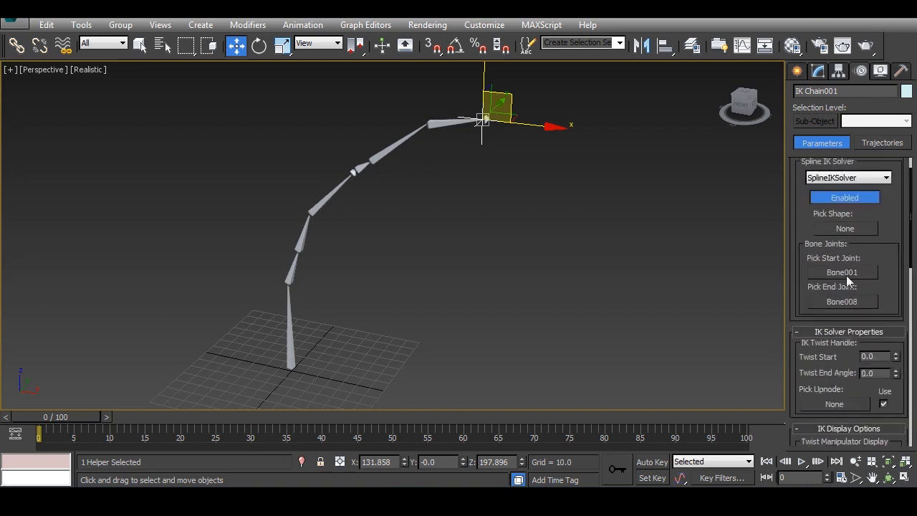
pyautogui.scroll(1, 846, 275)
# - Toggle the Spline IK Solver off and on, leaving it disabled
pyautogui.click(857, 229)
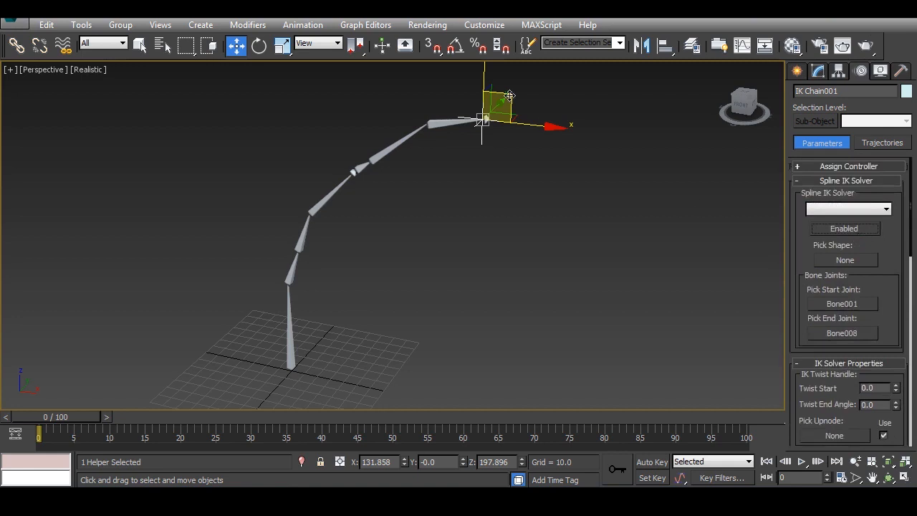
pyautogui.click(868, 230)
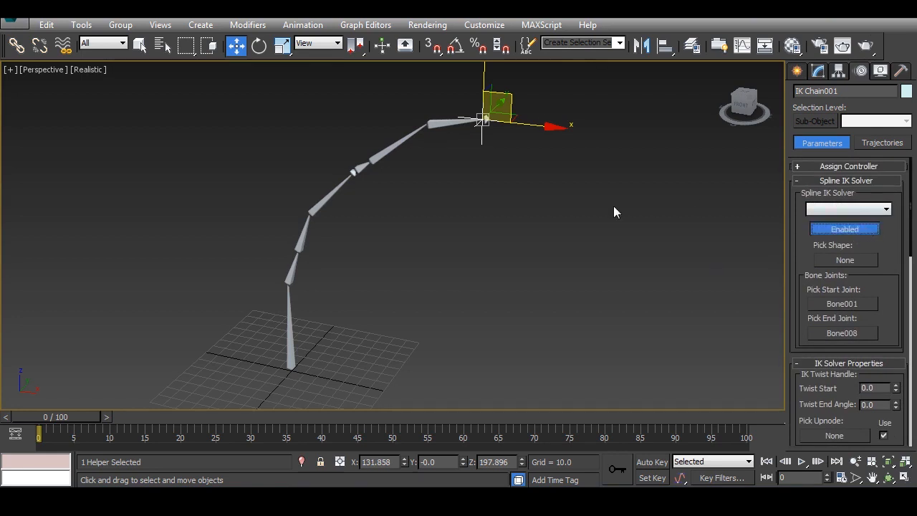
pyautogui.click(841, 229)
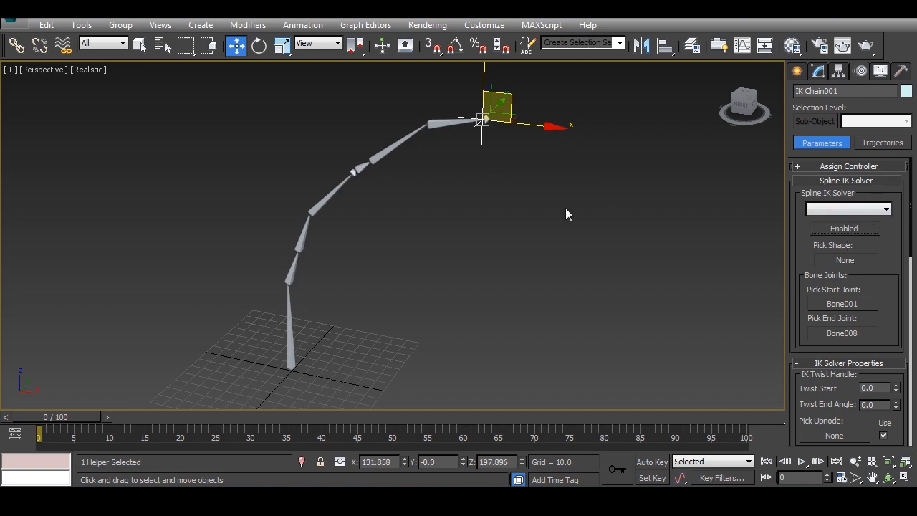
pyautogui.moveTo(565, 214); pyautogui.dragTo(398, 232, button='middle')
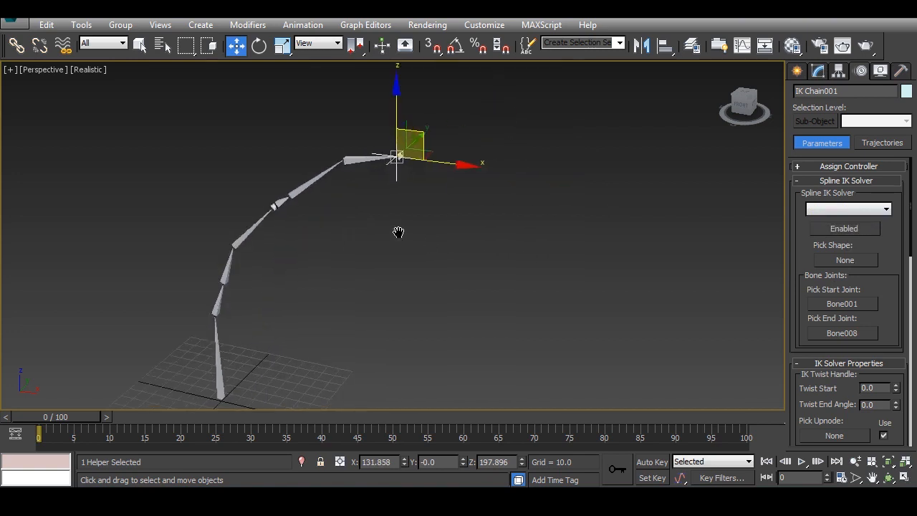
# - Undo the solver toggling and the SplineIK assignment back to the selected base bone
pyautogui.click(214, 101)
pyautogui.hotkey('ctrl', 'z')
pyautogui.hotkey('ctrl', 'z')
pyautogui.hotkey('ctrl', 'z')
pyautogui.hotkey('ctrl', 'z')
pyautogui.hotkey('ctrl', 'z')
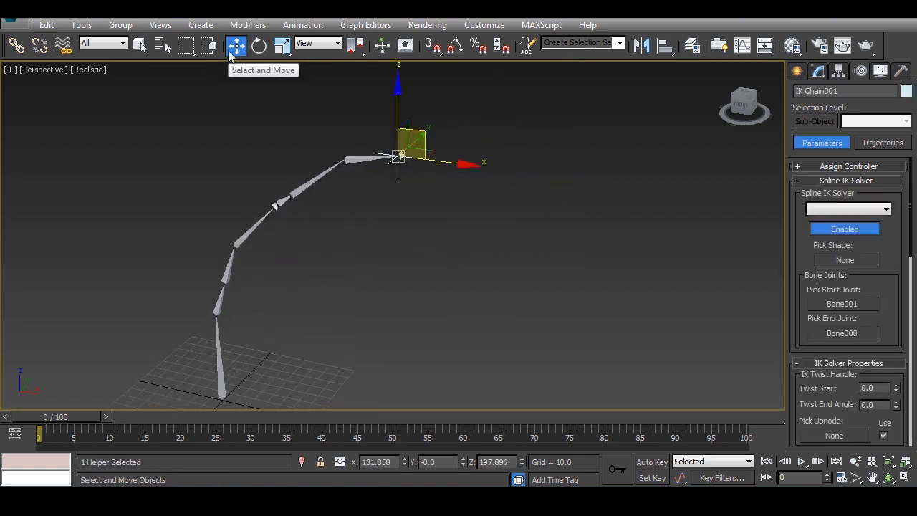
pyautogui.hotkey('ctrl', 'z')
pyautogui.hotkey('ctrl', 'z')
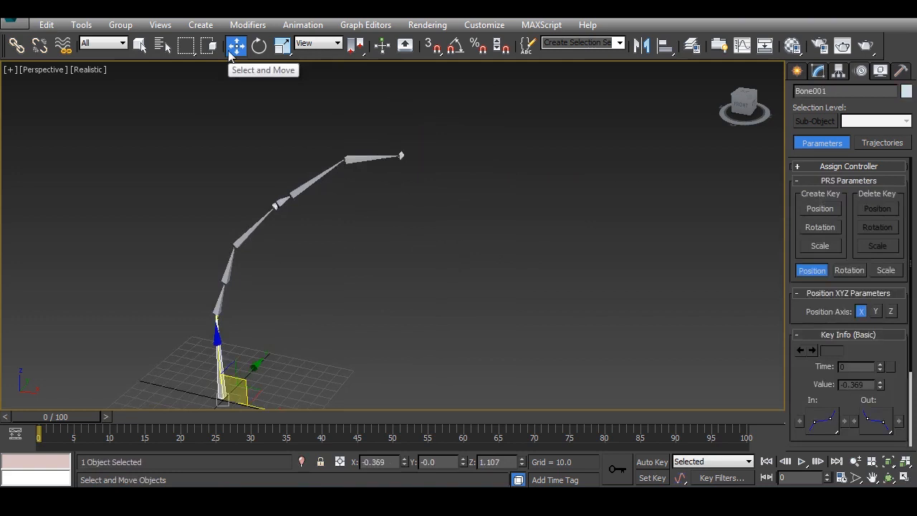
# - Apply an HI Solver from the base bone to the joint at the chain's tip
pyautogui.moveTo(347, 292); pyautogui.dragTo(444, 217, button='middle')
pyautogui.moveTo(394, 271); pyautogui.dragTo(386, 340, button='middle')
pyautogui.click(302, 24)
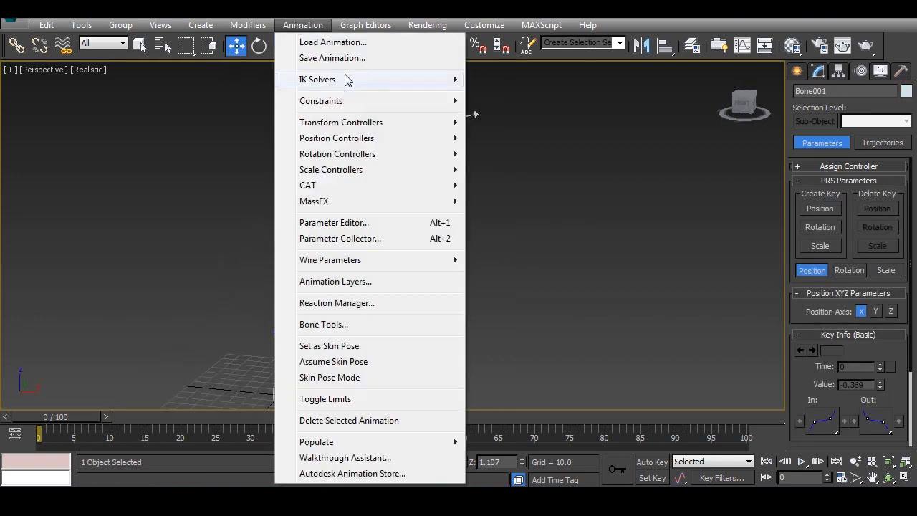
pyautogui.moveTo(347, 80)
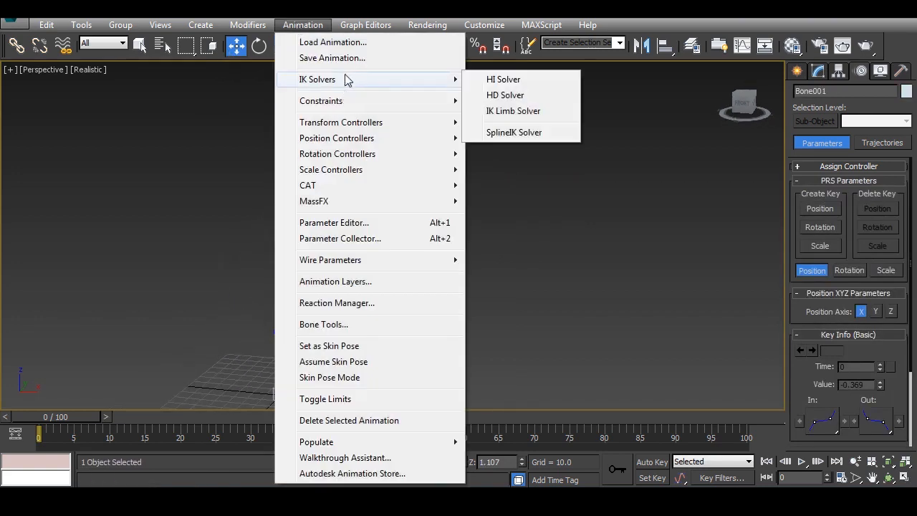
pyautogui.click(516, 81)
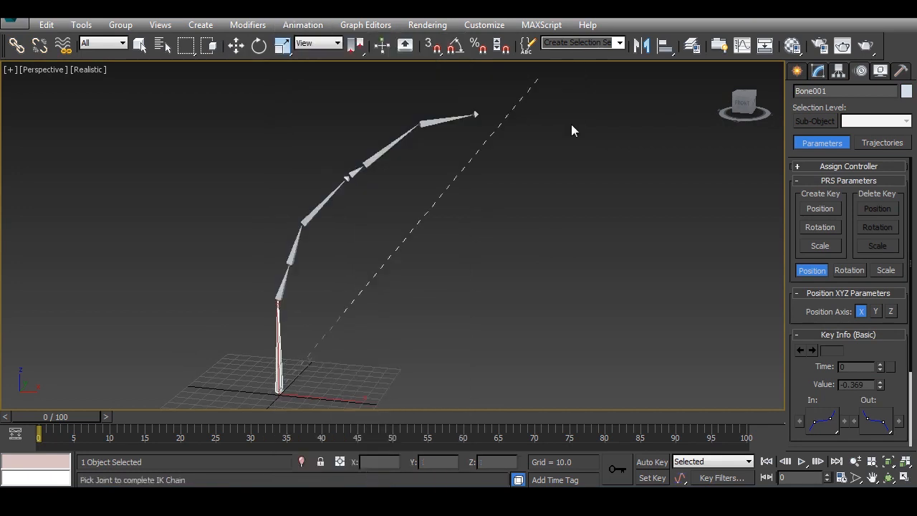
pyautogui.click(476, 116)
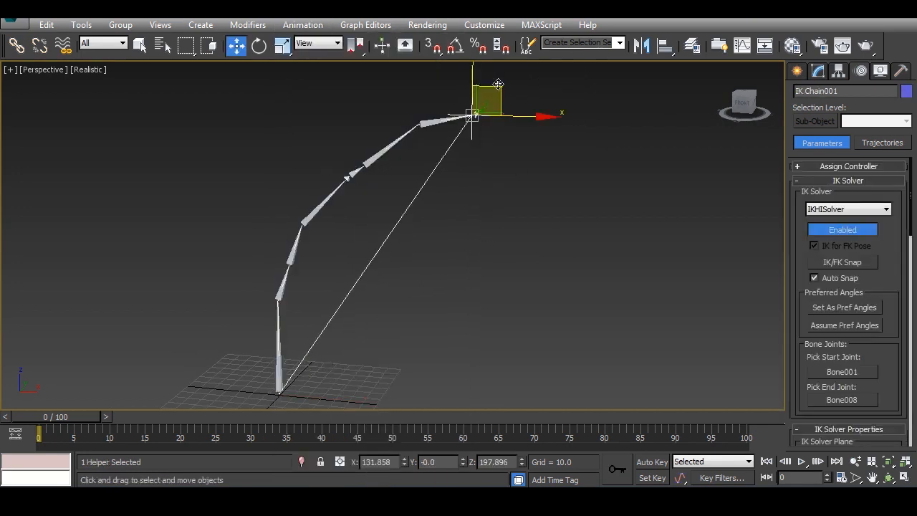
# - Test the HI Solver by moving its goal to about X 147, Z 175, and undo a further move
pyautogui.moveTo(472, 113); pyautogui.dragTo(536, 104)
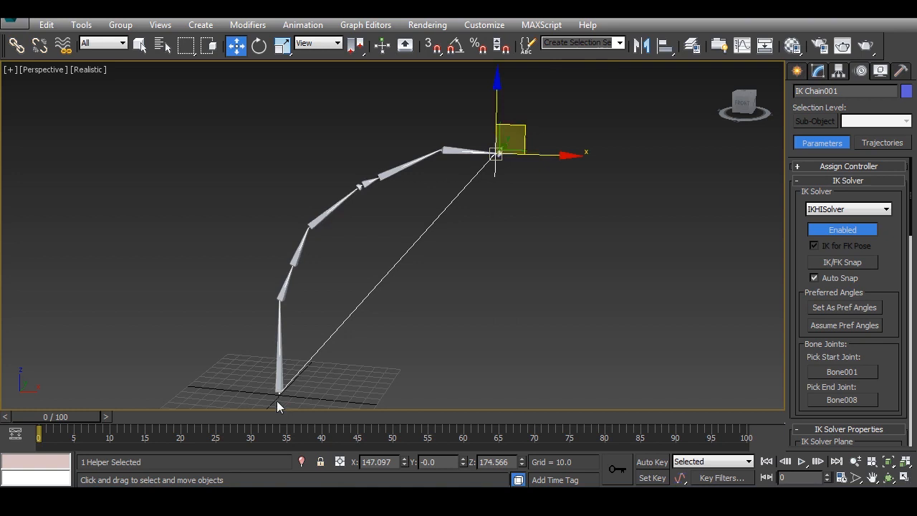
pyautogui.moveTo(510, 138); pyautogui.dragTo(580, 162)
pyautogui.hotkey('ctrl', 'z')
# - Swing the IK goal back and forth in the XZ plane, ending at about X -50, Z 229
pyautogui.keyDown('alt'); pyautogui.moveTo(520, 265); pyautogui.dragTo(522, 301, button='middle'); pyautogui.keyUp('alt')
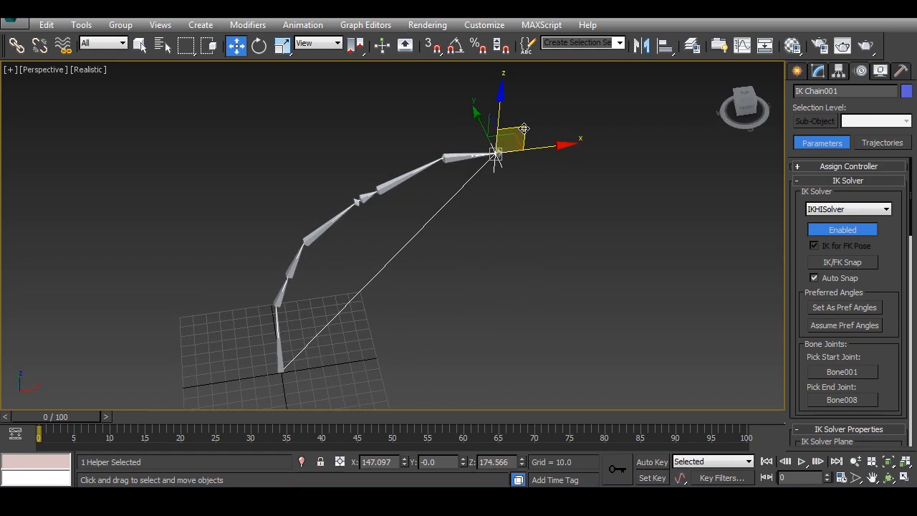
pyautogui.moveTo(524, 128); pyautogui.dragTo(238, 136)
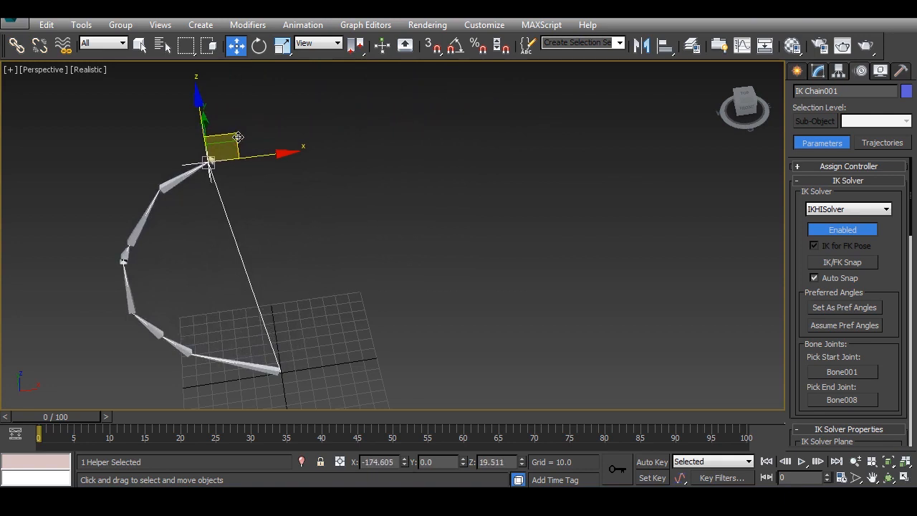
pyautogui.moveTo(238, 137); pyautogui.dragTo(439, 159)
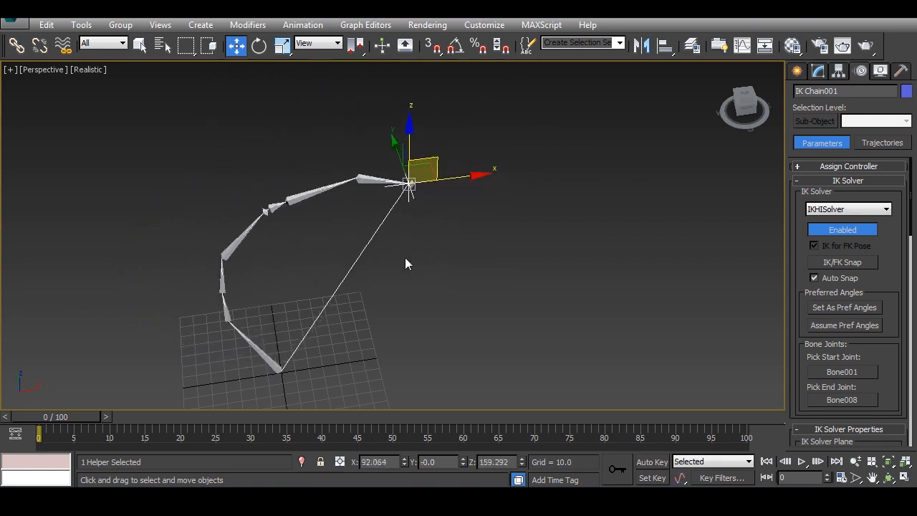
pyautogui.moveTo(405, 257); pyautogui.dragTo(430, 297, button='middle')
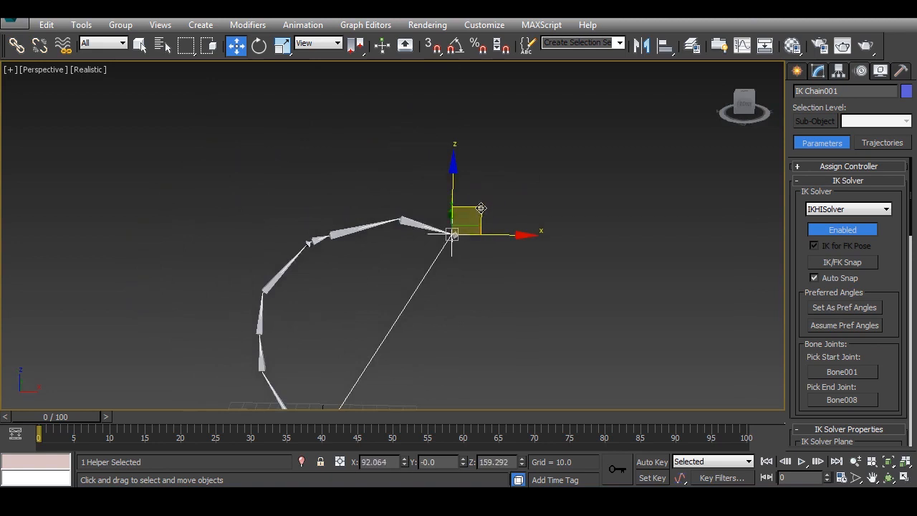
pyautogui.moveTo(481, 208); pyautogui.dragTo(235, 103)
pyautogui.scroll(-3, 316, 242)
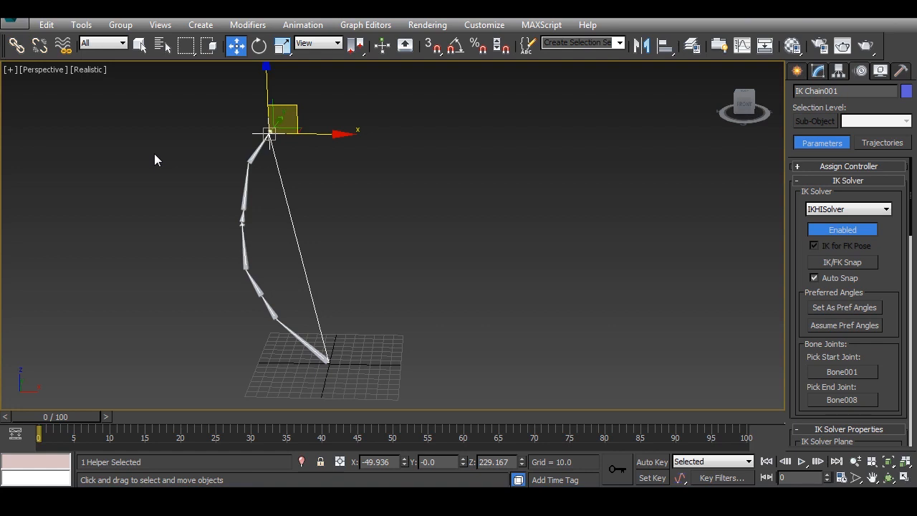
pyautogui.click(301, 26)
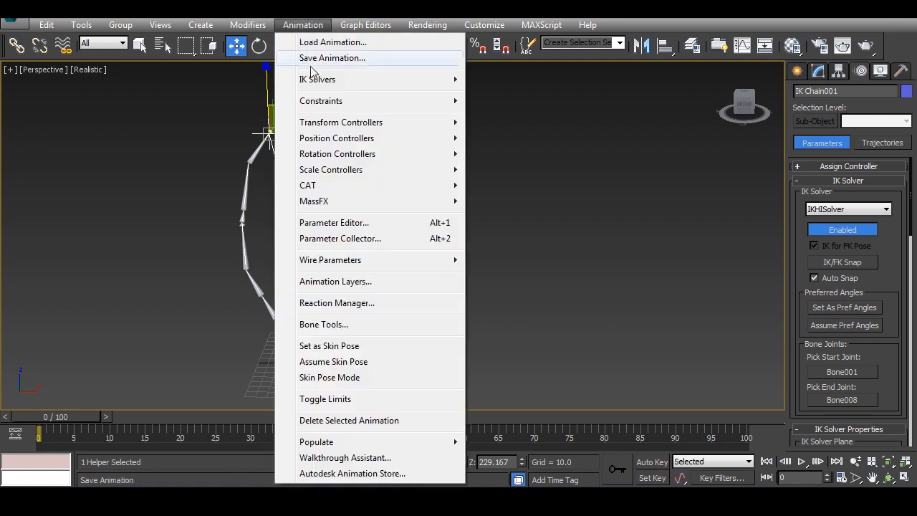
pyautogui.moveTo(312, 82)
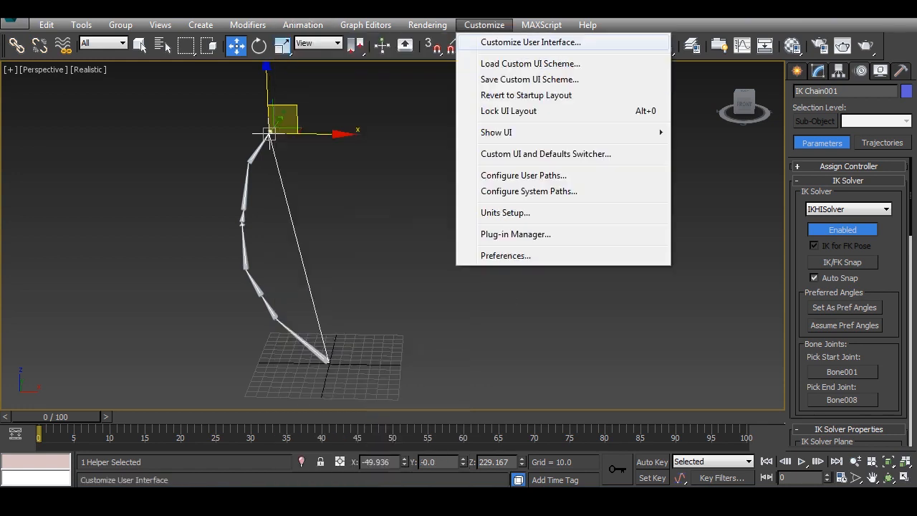
pyautogui.click(499, 42)
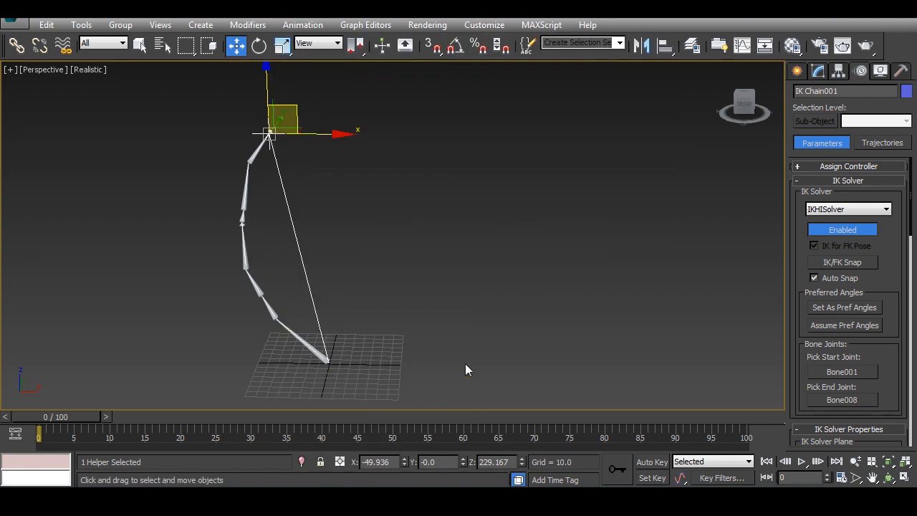
# - Try moving the IK goal along the Y axis and clear the selection
pyautogui.moveTo(345, 263)
pyautogui.mouseDown(button='middle')
pyautogui.moveTo(366, 255)
pyautogui.moveTo(372, 272)
pyautogui.moveTo(399, 262)
pyautogui.moveTo(352, 274)
pyautogui.mouseUp(button='middle')
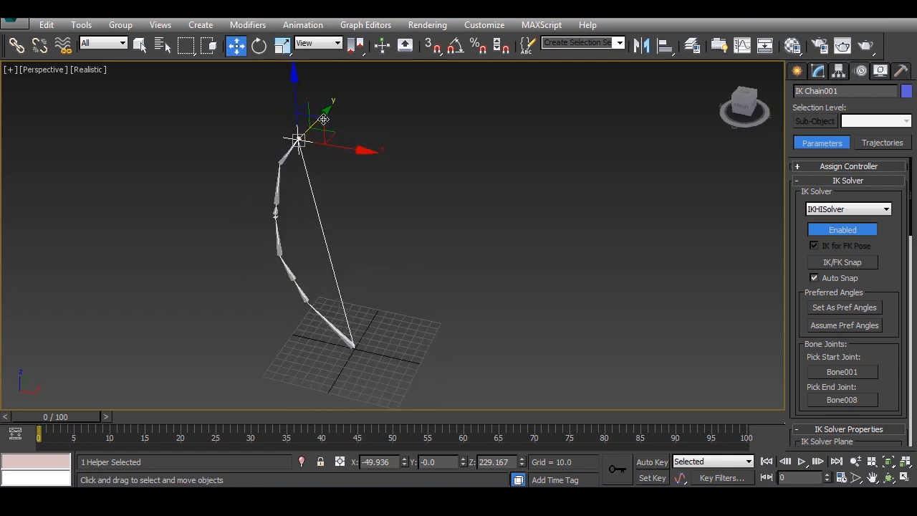
pyautogui.moveTo(325, 127); pyautogui.dragTo(384, 131)
pyautogui.moveTo(353, 305); pyautogui.dragTo(320, 332, button='middle')
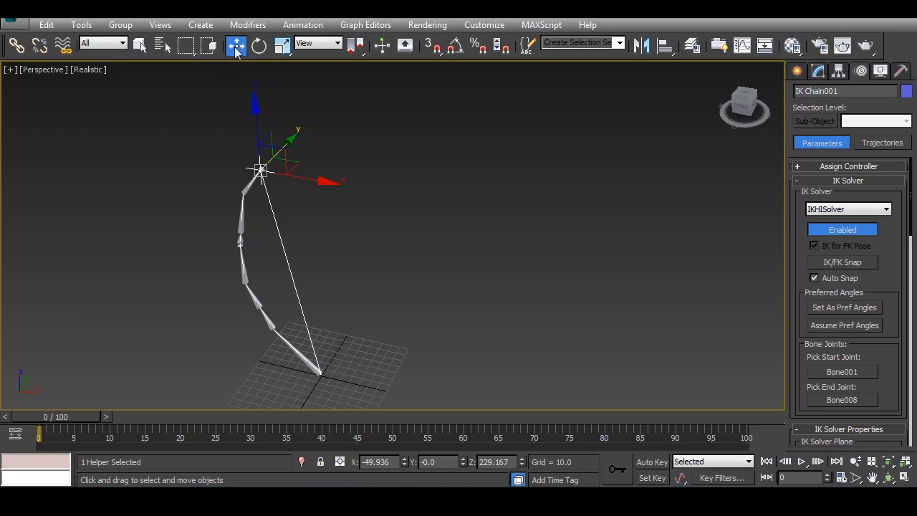
pyautogui.click(724, 252)
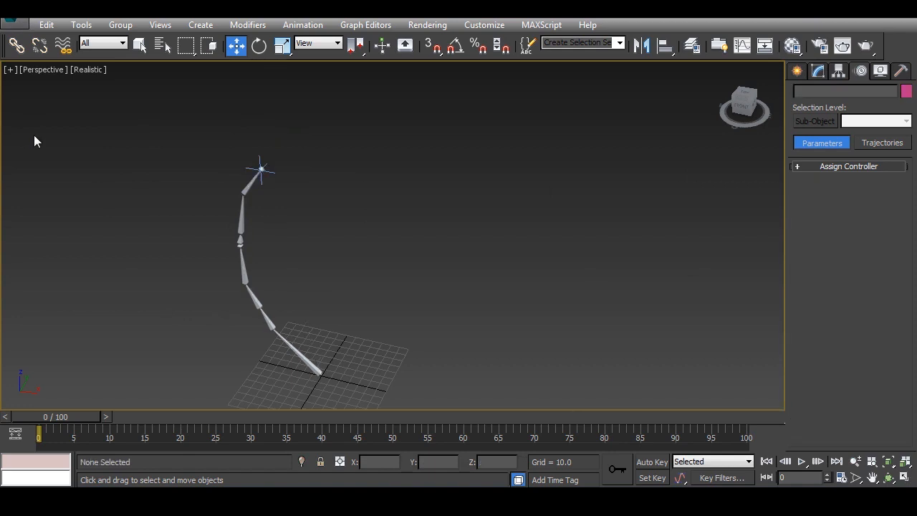
# - Reset the scene to an empty one without saving the changes
pyautogui.click(14, 10)
pyautogui.click(47, 75)
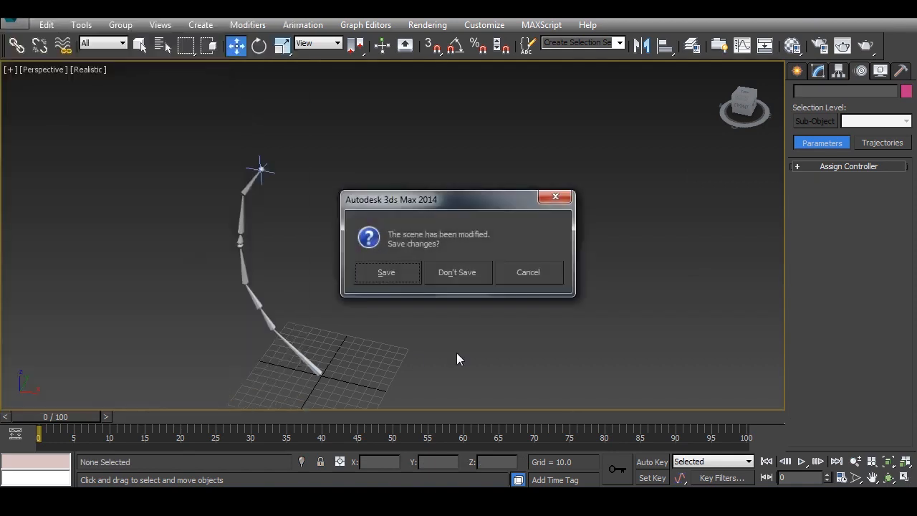
pyautogui.click(465, 276)
pyautogui.click(432, 275)
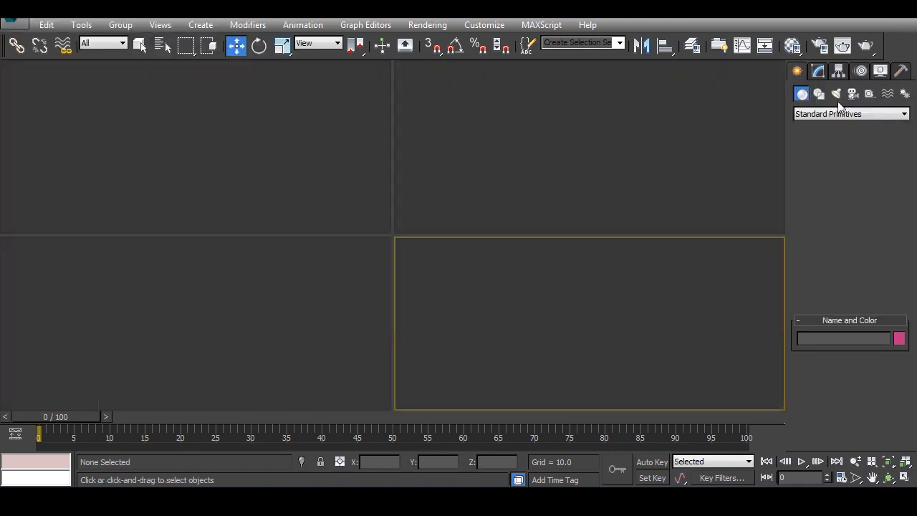
# - Create a ChamferBox in the Front view, about 94 long, 173 wide and 27 high, with a fillet of about 1.5
pyautogui.click(827, 114)
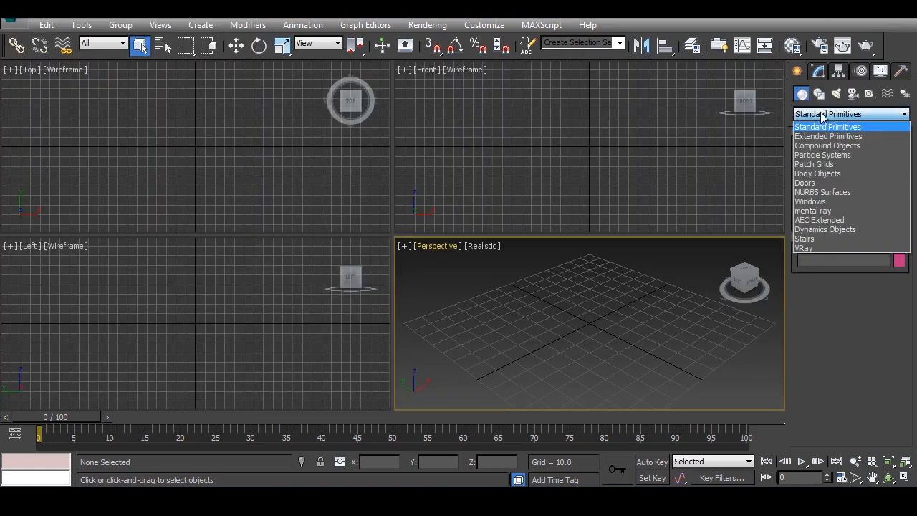
pyautogui.click(821, 136)
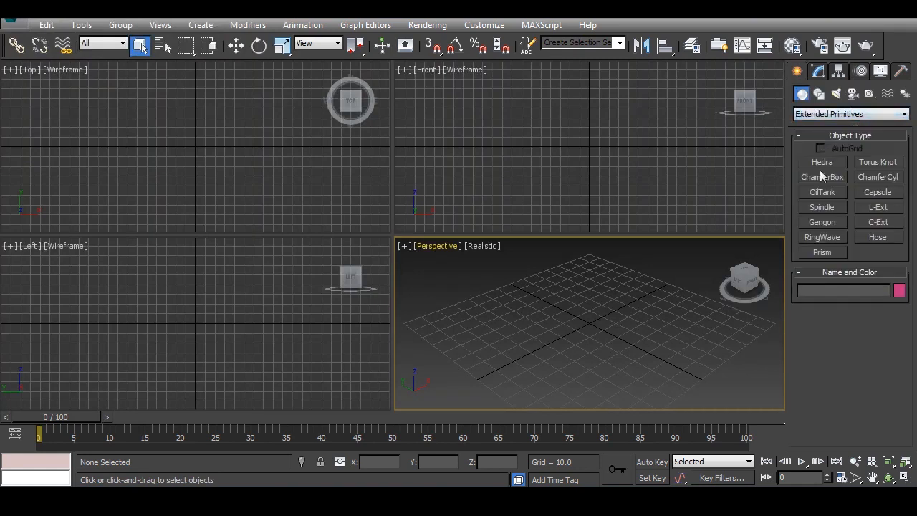
pyautogui.click(825, 176)
pyautogui.moveTo(596, 141); pyautogui.dragTo(579, 201, button='middle')
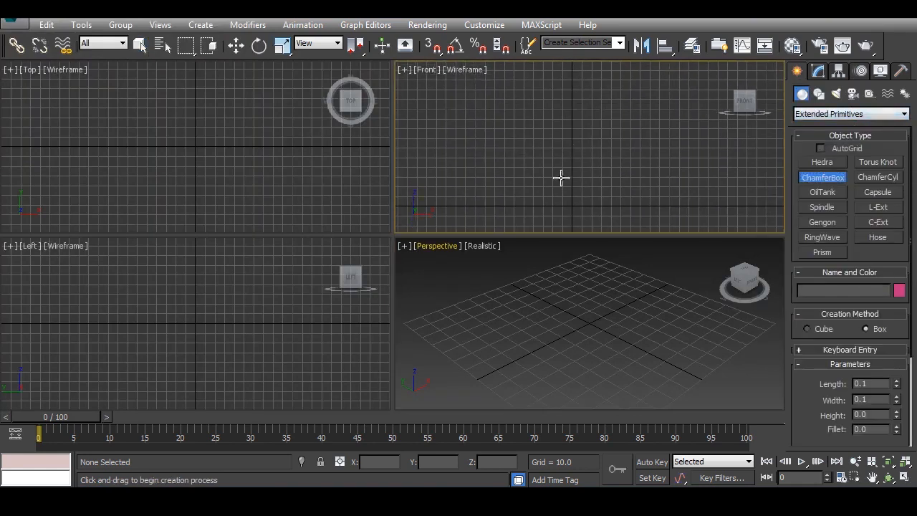
pyautogui.moveTo(593, 165); pyautogui.dragTo(599, 146, button='middle')
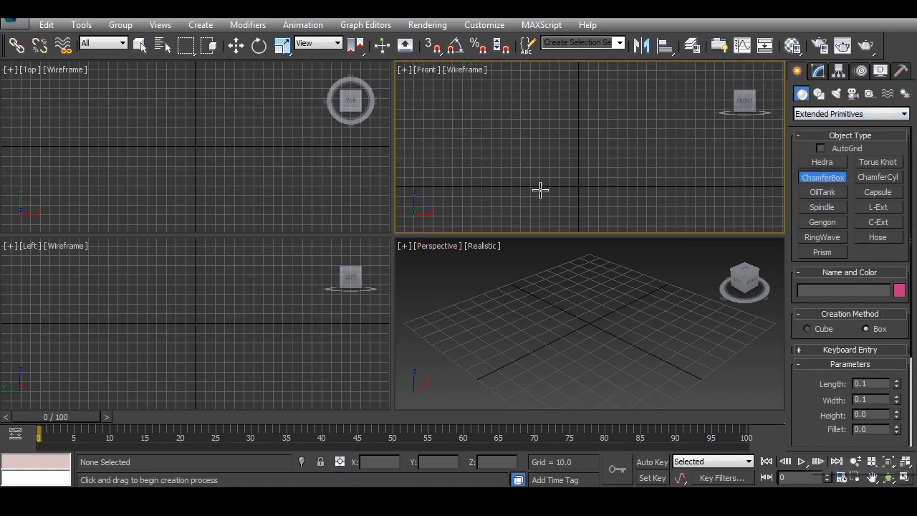
pyautogui.moveTo(505, 93); pyautogui.dragTo(671, 184)
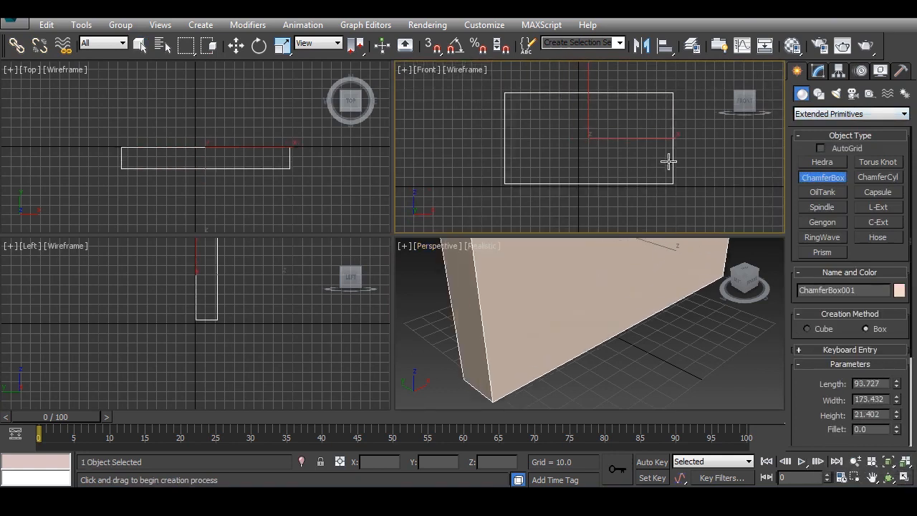
pyautogui.click(667, 155)
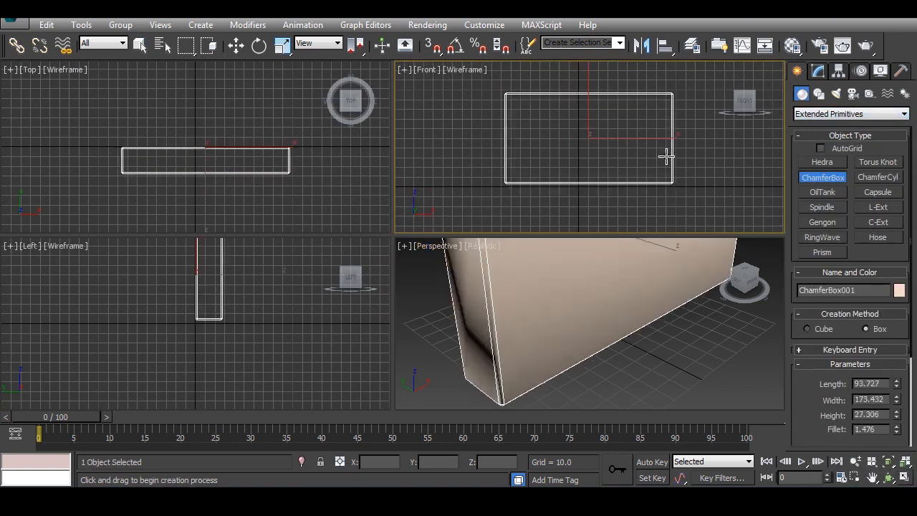
# - Set the chamfered box's segments to 10 for length, 11 for width, 6 for height and 3 for fillet
pyautogui.keyDown('alt'); pyautogui.moveTo(547, 287); pyautogui.dragTo(536, 336, button='middle'); pyautogui.keyUp('alt')
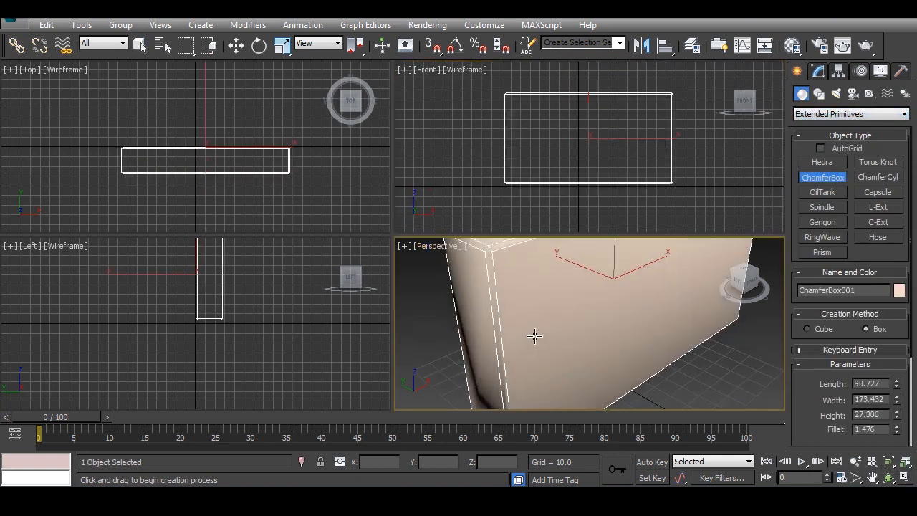
pyautogui.hotkey('alt', 'w')
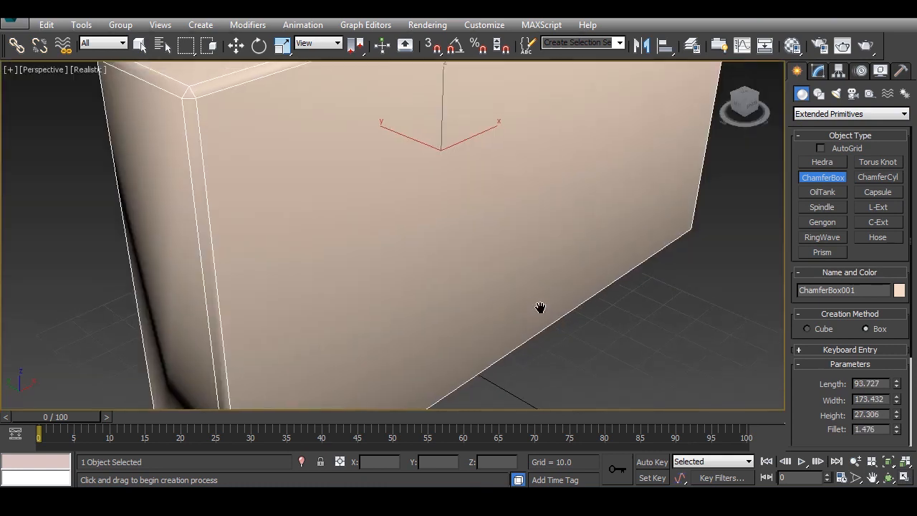
pyautogui.scroll(-2, 533, 316)
pyautogui.scroll(-3, 527, 317)
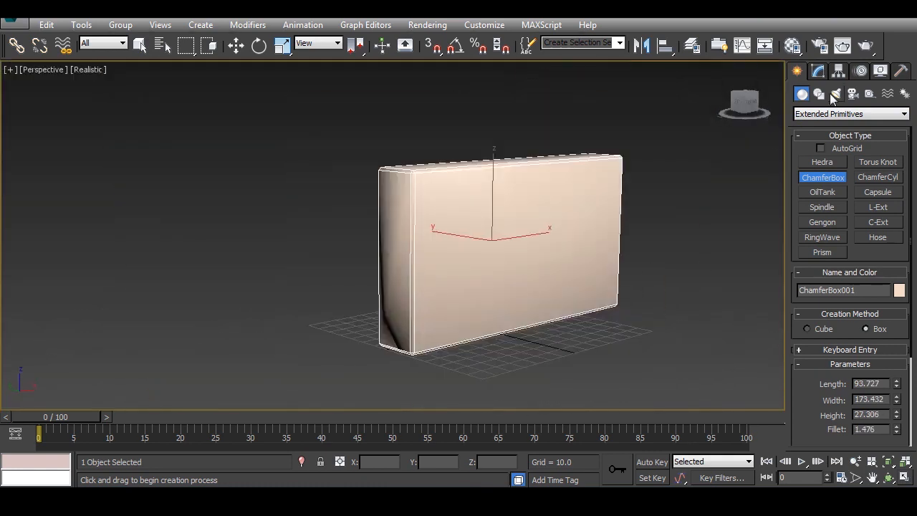
pyautogui.click(818, 73)
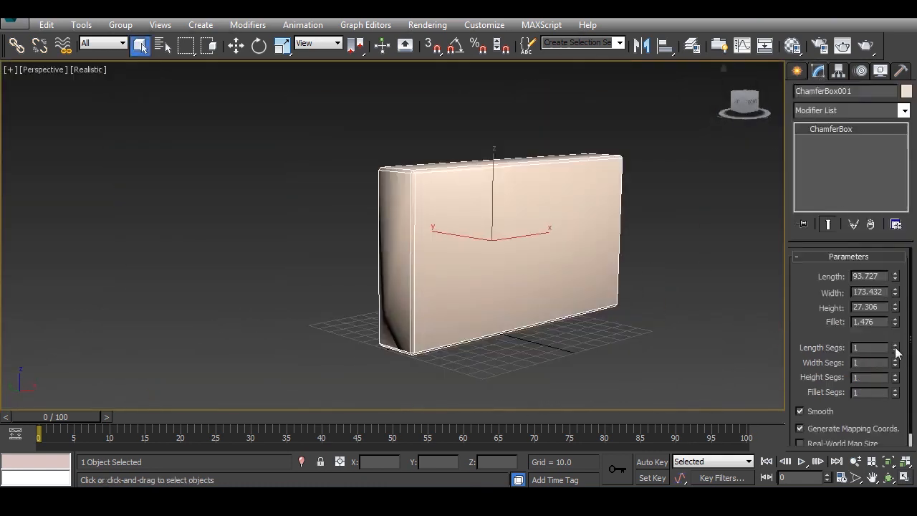
pyautogui.moveTo(895, 349); pyautogui.dragTo(895, 295)
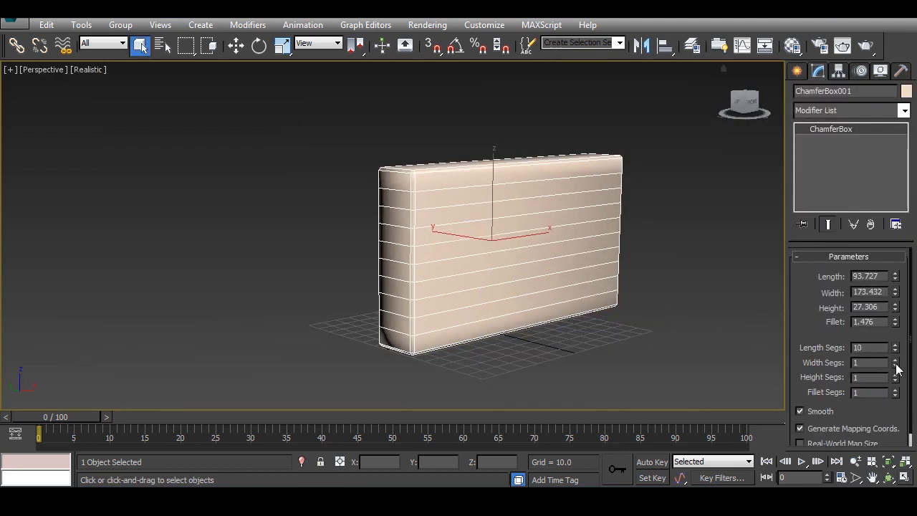
pyautogui.moveTo(894, 364); pyautogui.dragTo(894, 286)
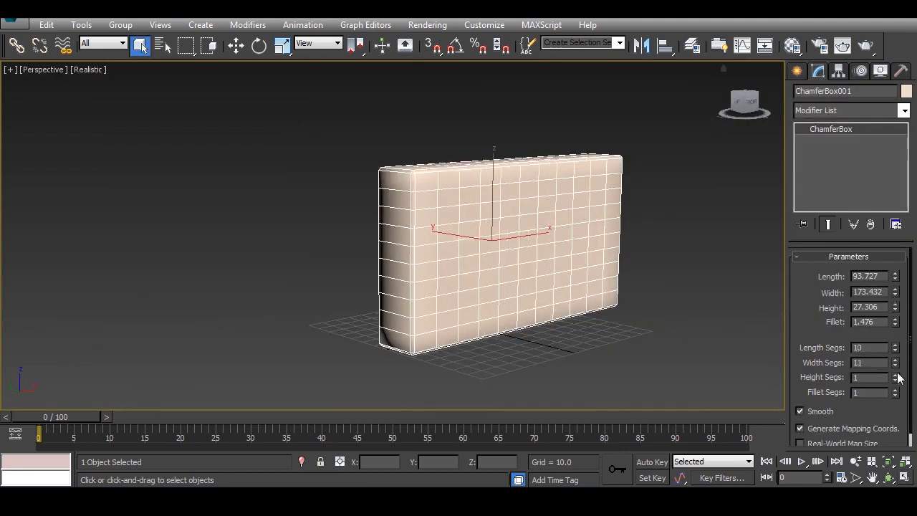
pyautogui.click(895, 375)
pyautogui.click(895, 375)
pyautogui.click(895, 375)
pyautogui.click(895, 375)
pyautogui.click(895, 375)
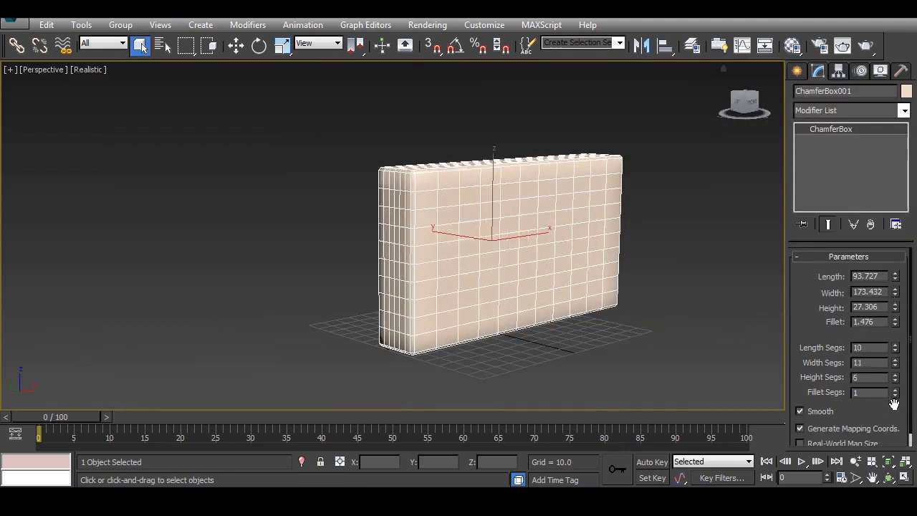
pyautogui.click(895, 390)
pyautogui.click(895, 390)
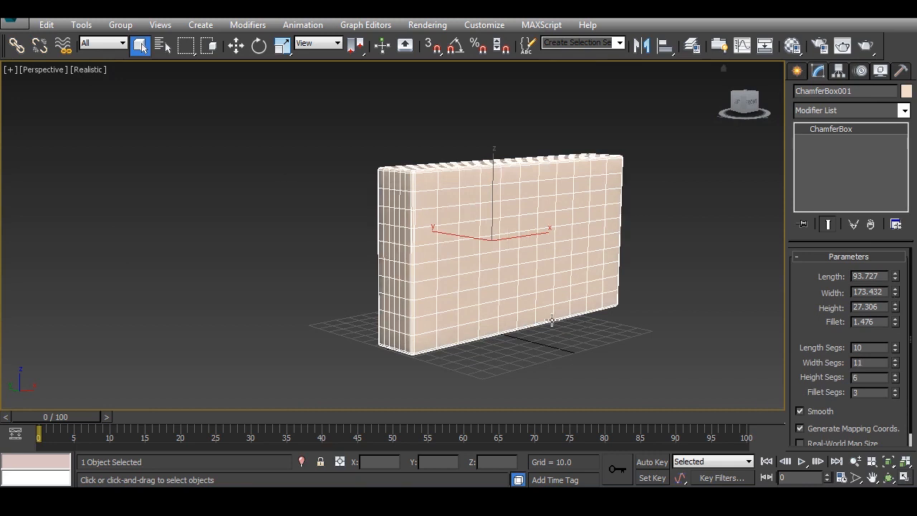
# - Increase the chamfered box's fillet to about 3.6
pyautogui.moveTo(543, 283); pyautogui.dragTo(520, 298, button='middle')
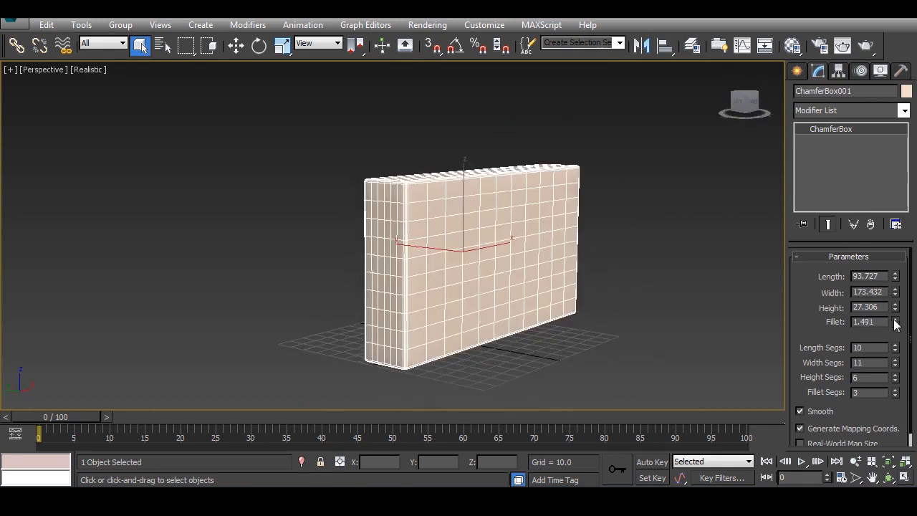
pyautogui.moveTo(894, 322); pyautogui.dragTo(898, 222)
pyautogui.moveTo(454, 233); pyautogui.dragTo(407, 247, button='middle')
# - Try a Bend modifier on the chamfered box along the X axis with an angle of about -58.5, and remove the modifier
pyautogui.click(857, 110)
pyautogui.press('b')
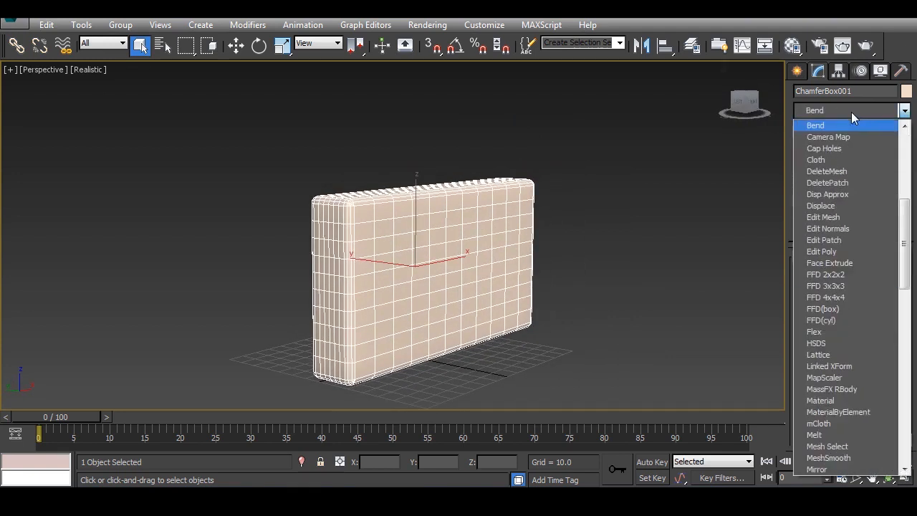
pyautogui.click(834, 125)
pyautogui.moveTo(886, 281); pyautogui.dragTo(891, 322)
pyautogui.click(817, 337)
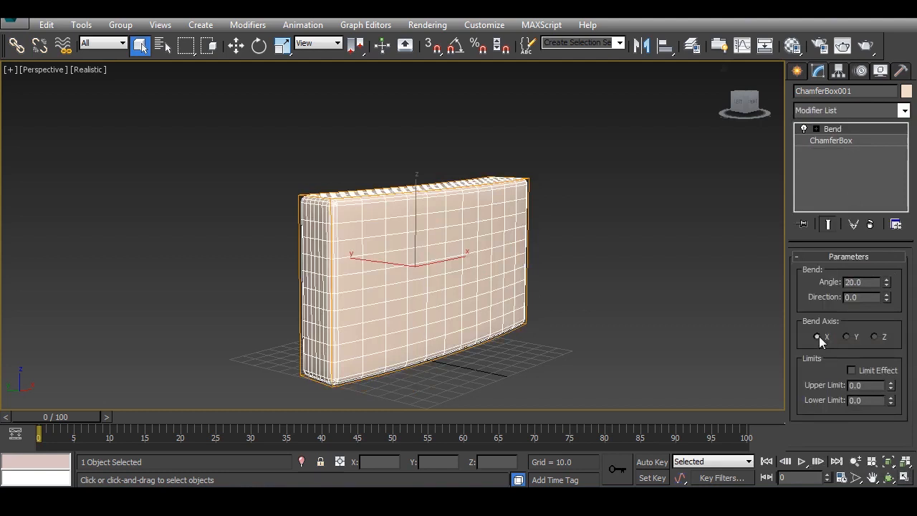
pyautogui.moveTo(886, 282); pyautogui.dragTo(871, 360)
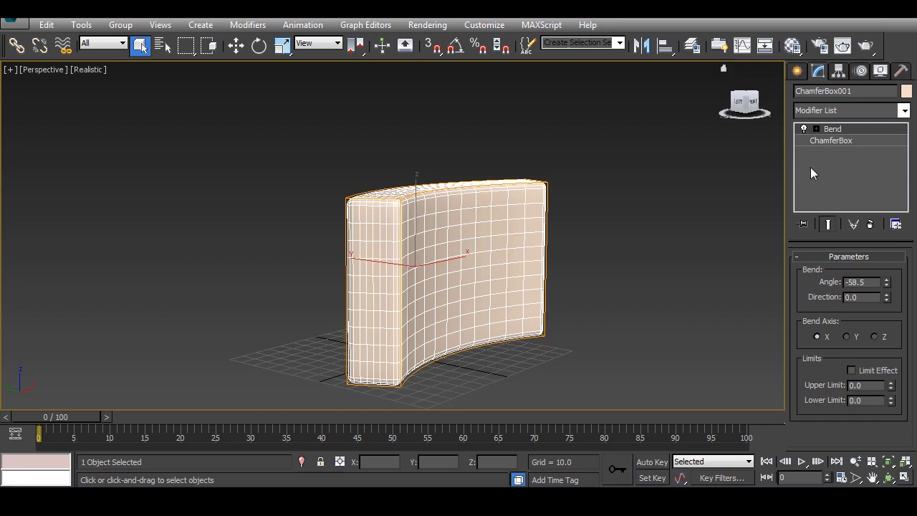
pyautogui.click(832, 130)
pyautogui.click(869, 224)
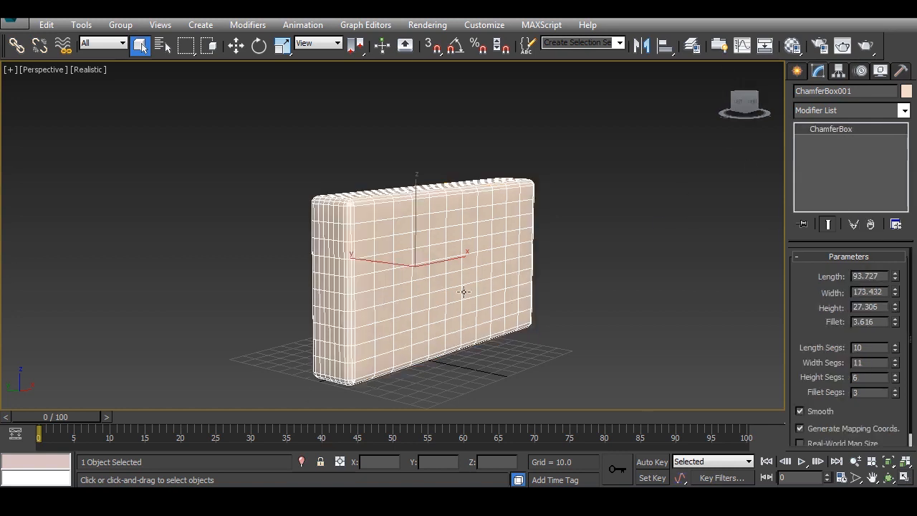
pyautogui.moveTo(823, 341); pyautogui.dragTo(820, 297)
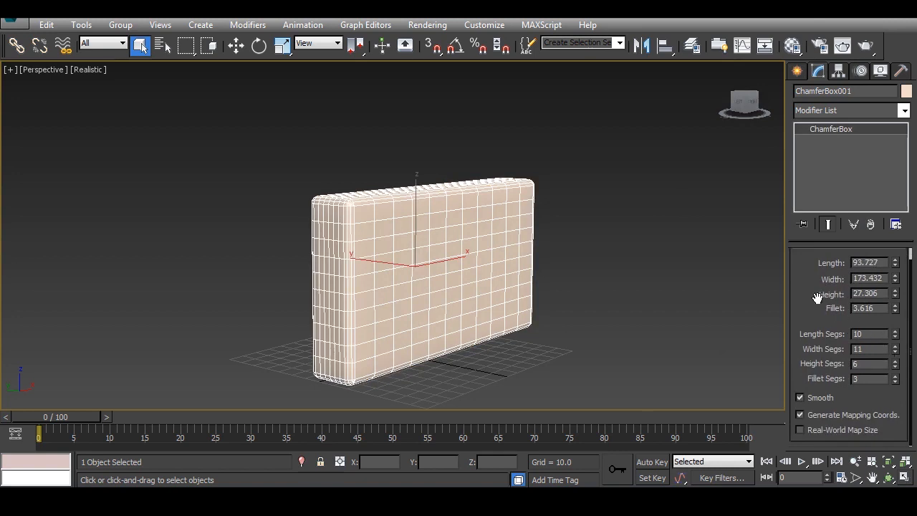
# - Hide the chamfered box and create a cylinder at the grid's centre, about 25 in radius and 152 high
pyautogui.rightClick(382, 263)
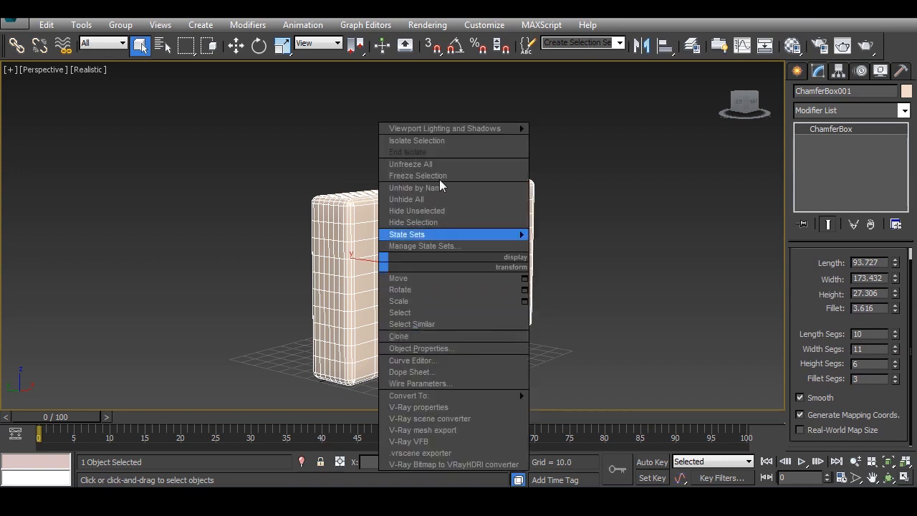
pyautogui.click(423, 221)
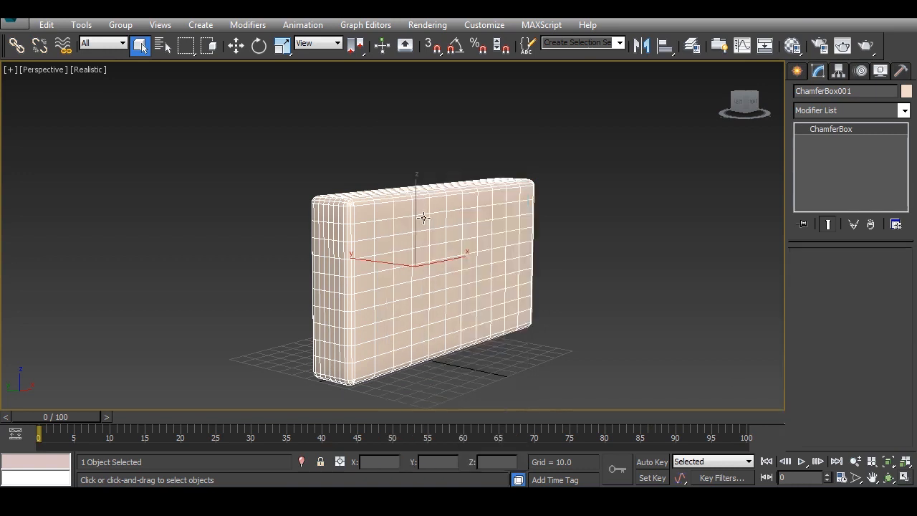
pyautogui.click(797, 71)
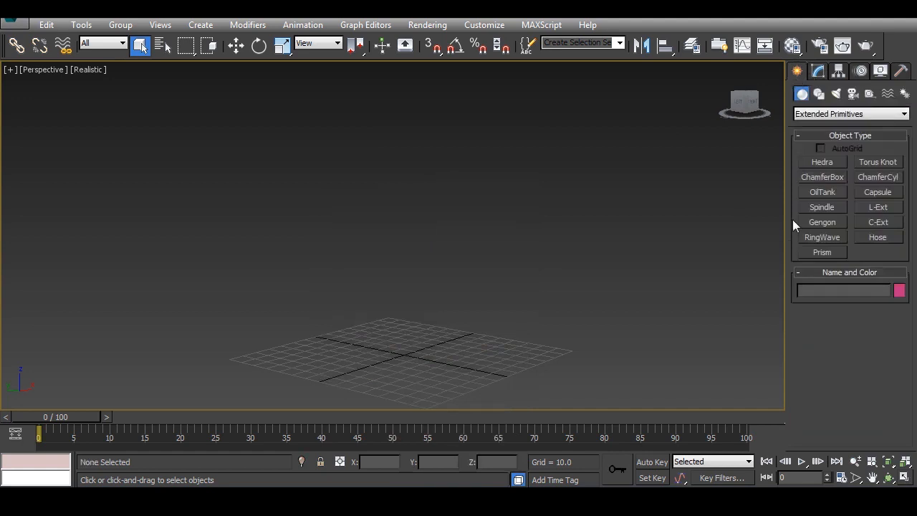
pyautogui.click(811, 116)
pyautogui.click(824, 125)
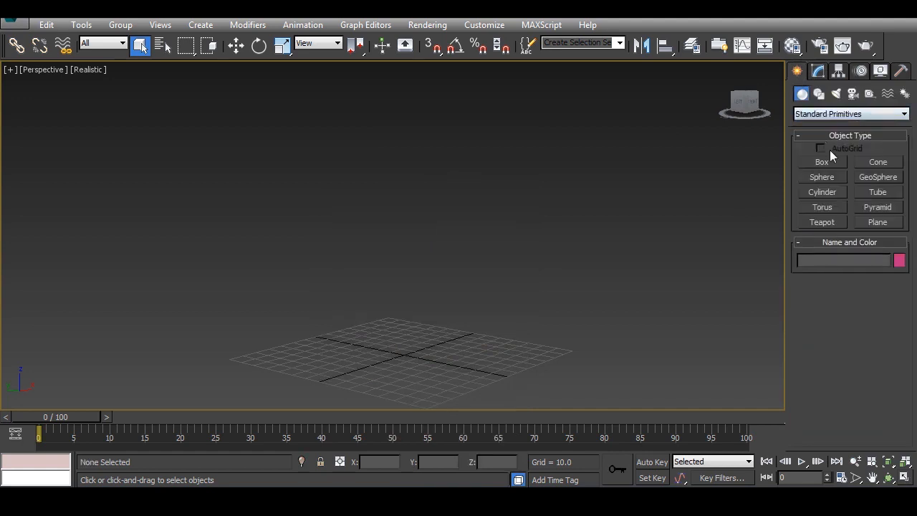
pyautogui.click(829, 192)
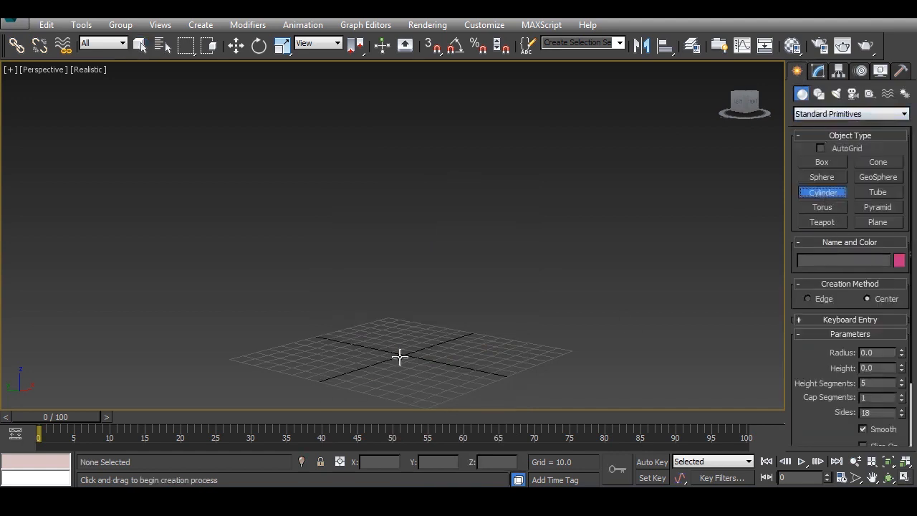
pyautogui.moveTo(399, 358); pyautogui.dragTo(407, 366)
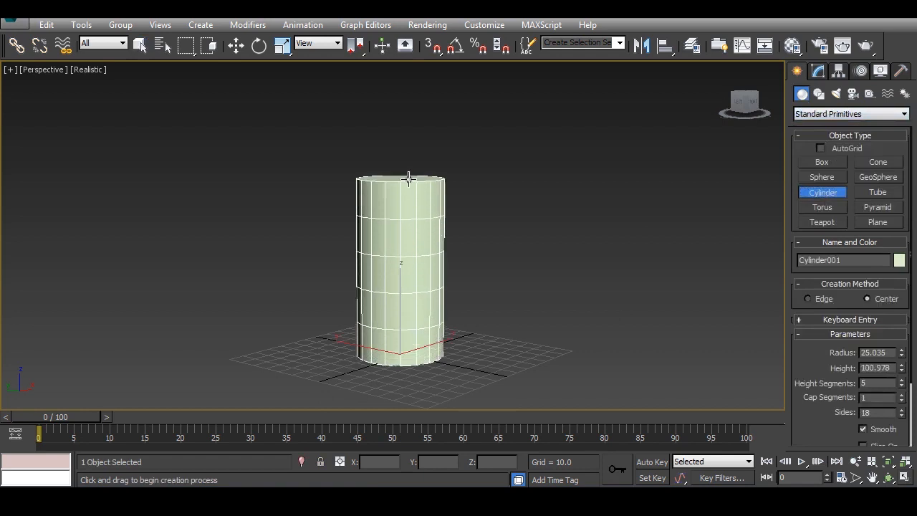
pyautogui.click(403, 88)
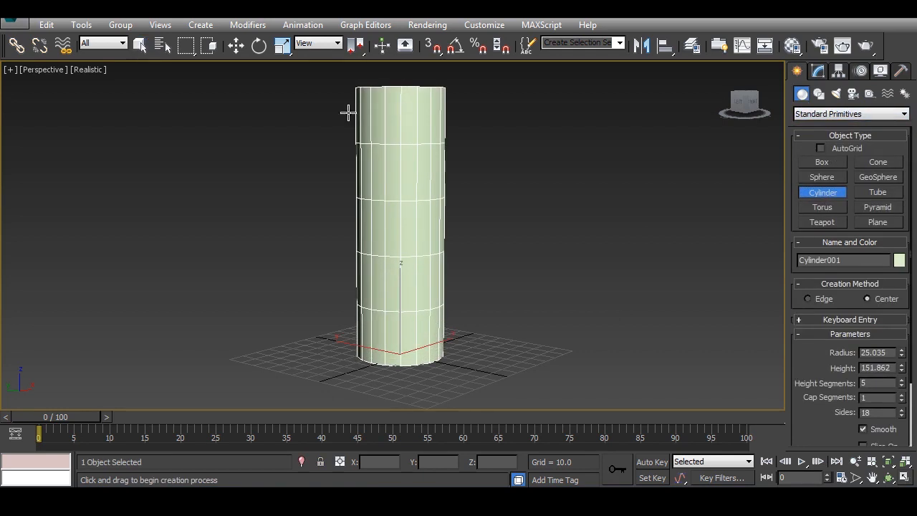
# - Set the cylinder's height segments to 31 and cap segments to 3, and enlarge its radius slightly
pyautogui.click(237, 45)
pyautogui.click(817, 71)
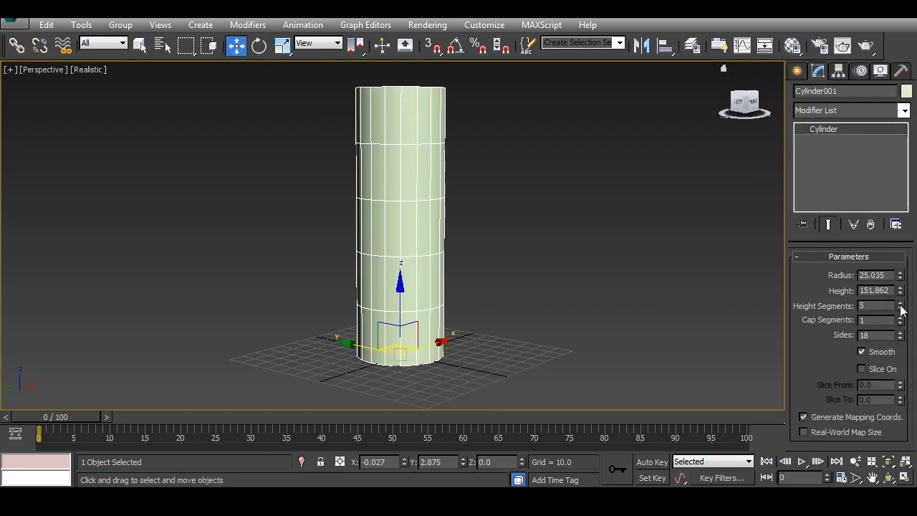
pyautogui.moveTo(900, 304); pyautogui.dragTo(890, 120)
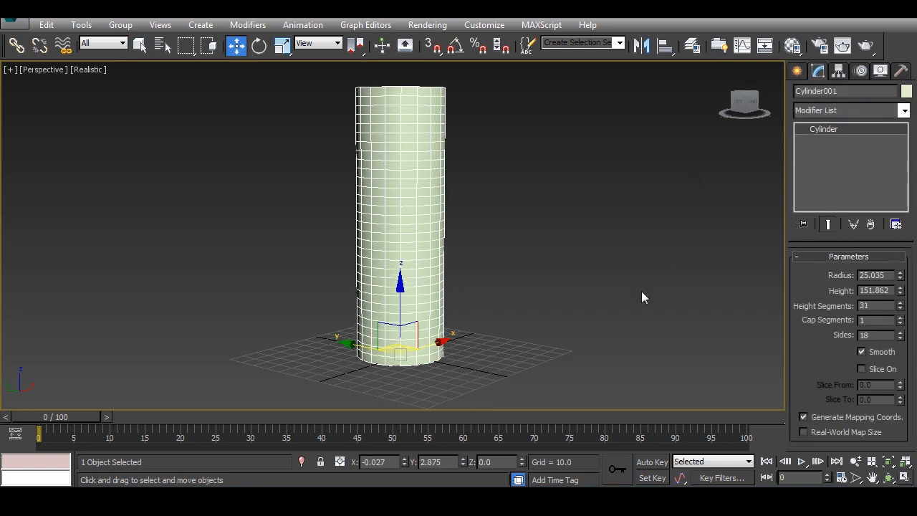
pyautogui.keyDown('alt'); pyautogui.moveTo(641, 290); pyautogui.dragTo(580, 313, button='middle'); pyautogui.keyUp('alt')
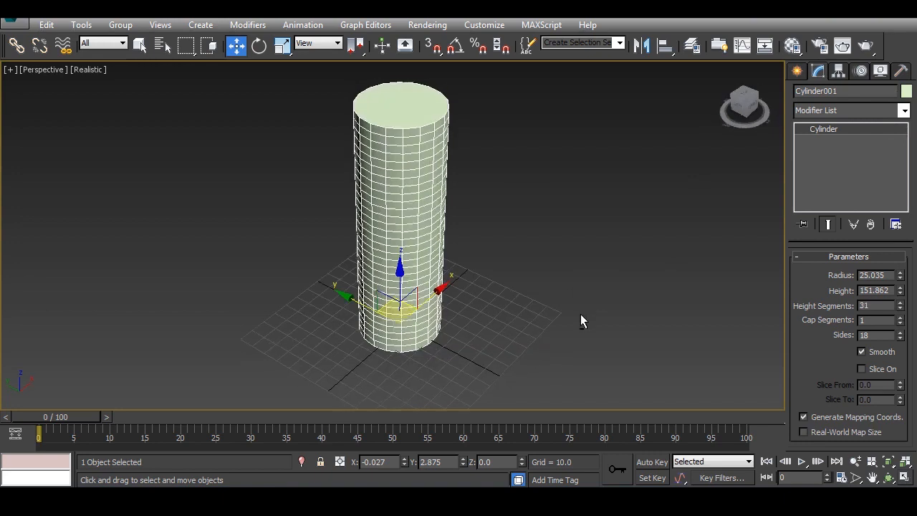
pyautogui.click(900, 318)
pyautogui.click(900, 318)
pyautogui.keyDown('alt'); pyautogui.moveTo(564, 350); pyautogui.dragTo(523, 304, button='middle'); pyautogui.keyUp('alt')
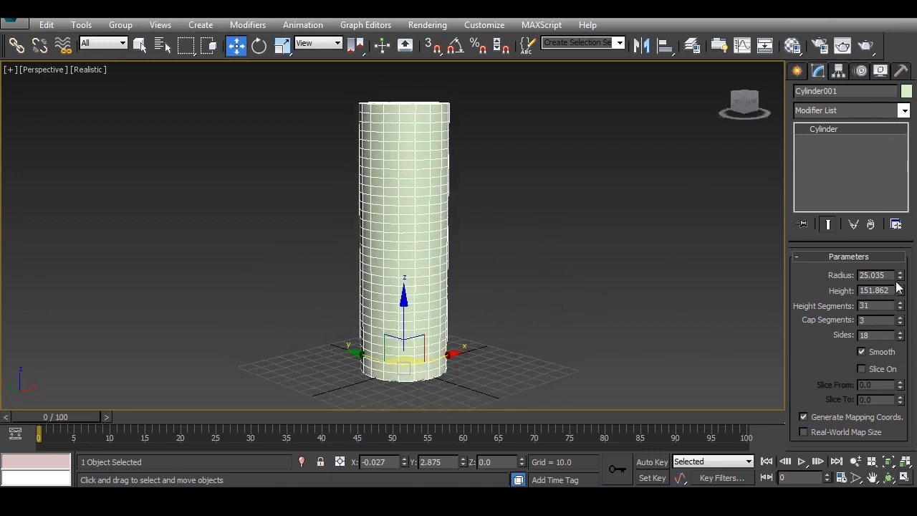
pyautogui.moveTo(901, 276)
pyautogui.mouseDown()
pyautogui.moveTo(897, 283)
pyautogui.moveTo(899, 275)
pyautogui.mouseUp()
# - Open the Bone Tools for building bones inside the cylinder
pyautogui.click(797, 71)
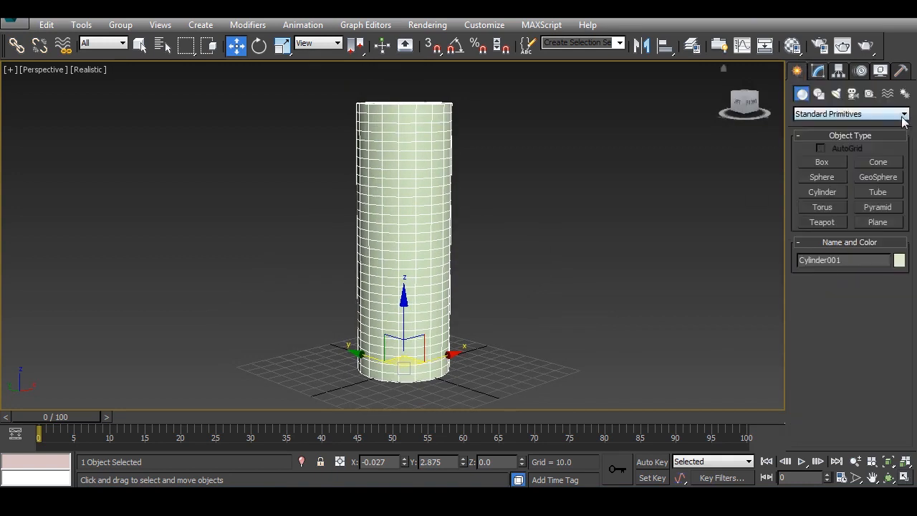
pyautogui.click(904, 93)
pyautogui.click(822, 163)
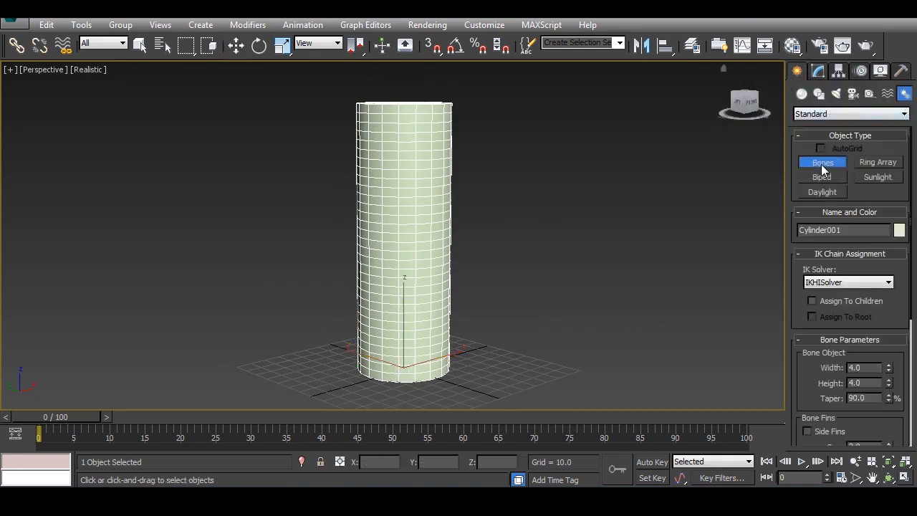
pyautogui.scroll(-5, 894, 303)
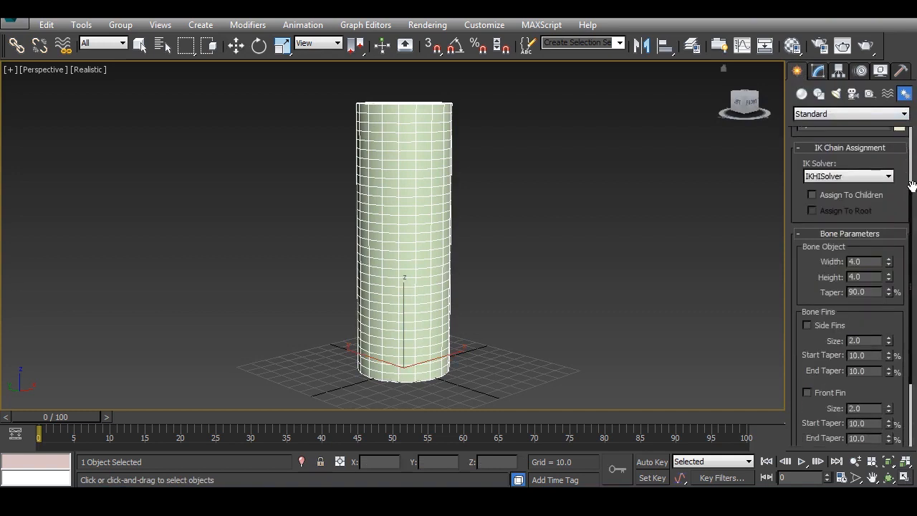
pyautogui.scroll(5, 851, 286)
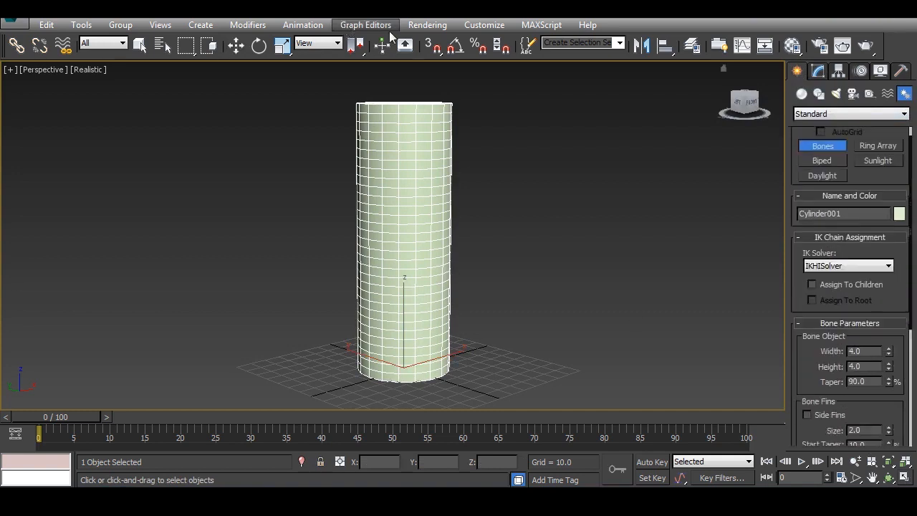
pyautogui.click(423, 25)
pyautogui.moveTo(302, 25)
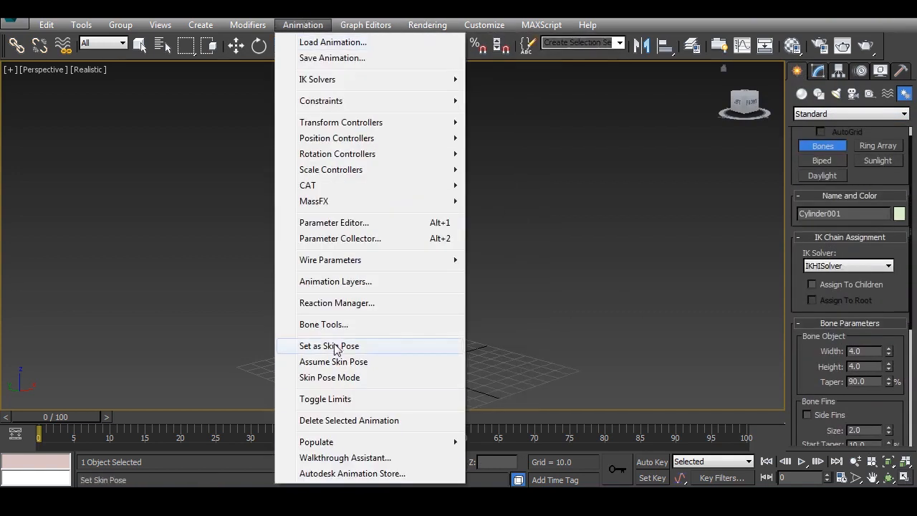
pyautogui.click(358, 324)
pyautogui.press('w')
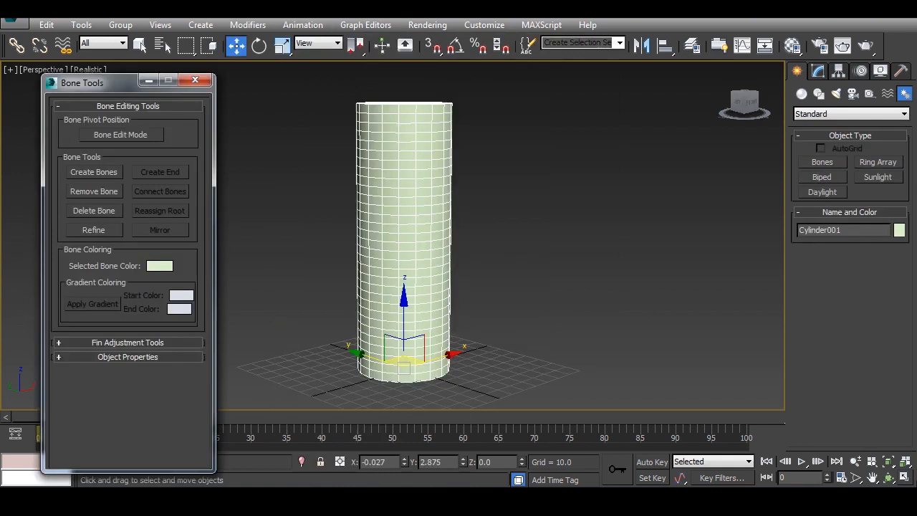
# - In the front view, create a straight chain of three bones with an end bone along the cylinder's central axis, from base to top
pyautogui.hotkey('alt', 'w')
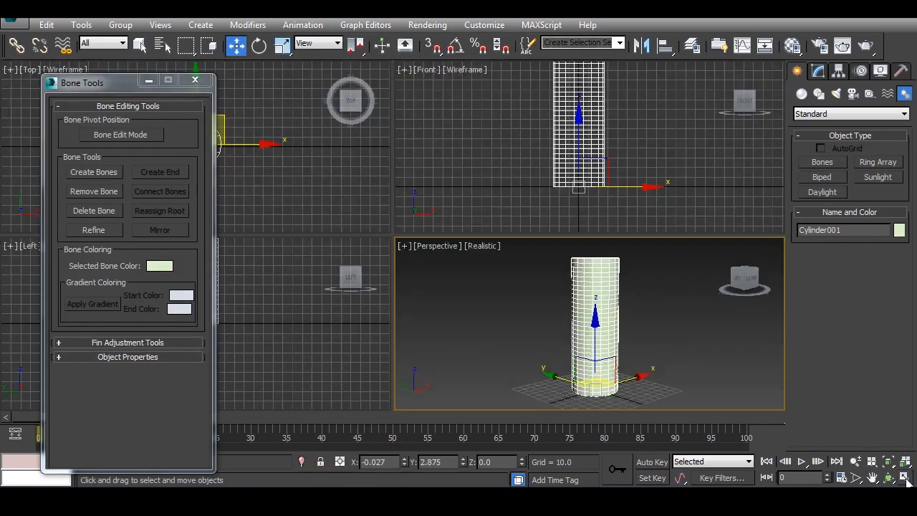
pyautogui.rightClick(559, 190)
pyautogui.hotkey('alt', 'w')
pyautogui.moveTo(466, 255); pyautogui.dragTo(537, 310, button='middle')
pyautogui.click(101, 170)
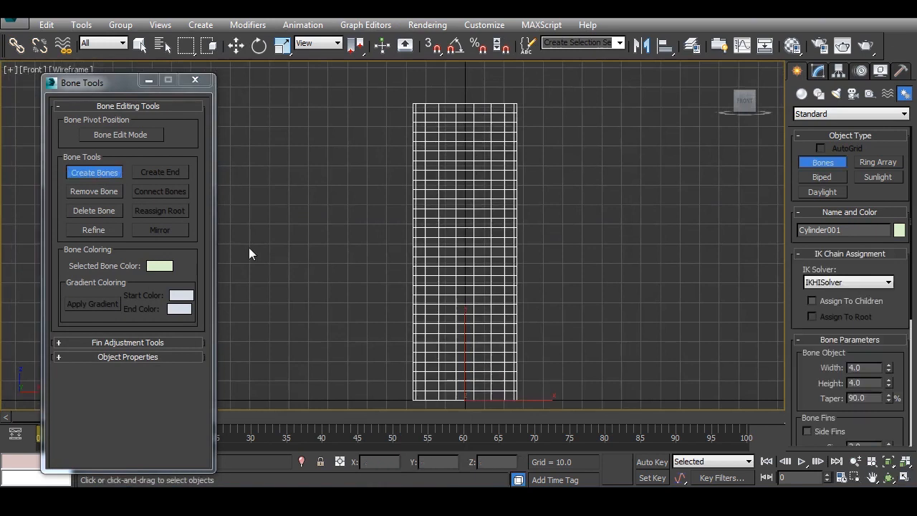
pyautogui.click(464, 399)
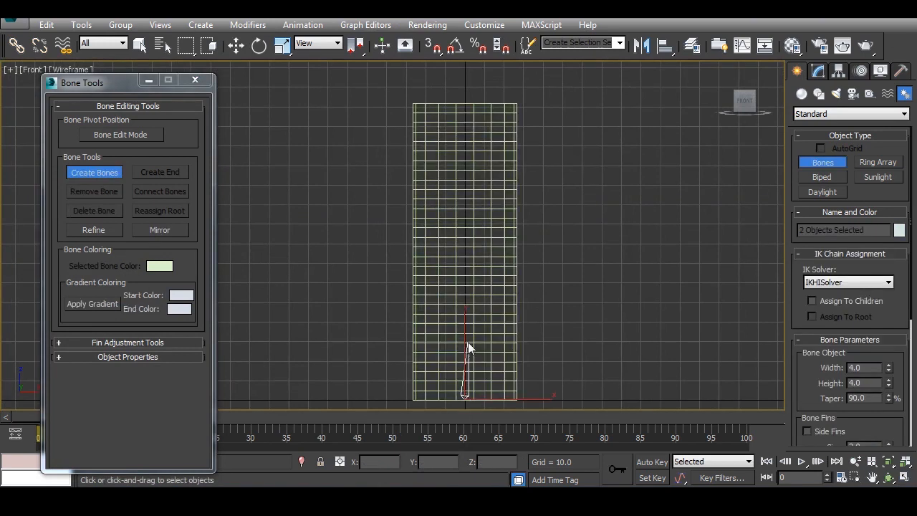
pyautogui.click(465, 297)
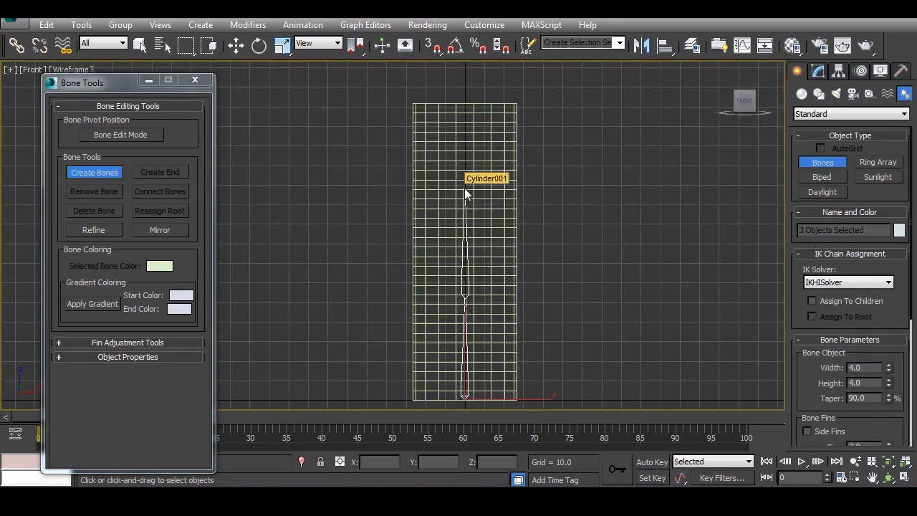
pyautogui.click(464, 186)
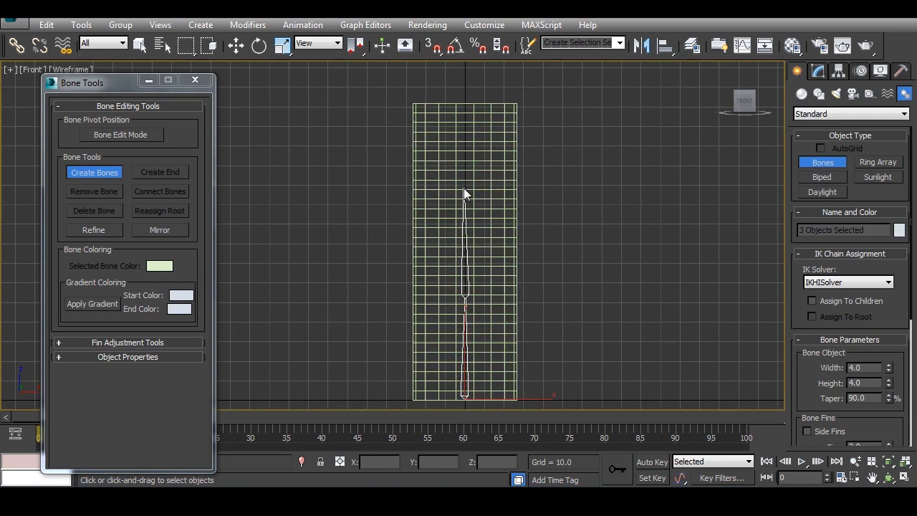
pyautogui.click(462, 111)
pyautogui.rightClick(499, 133)
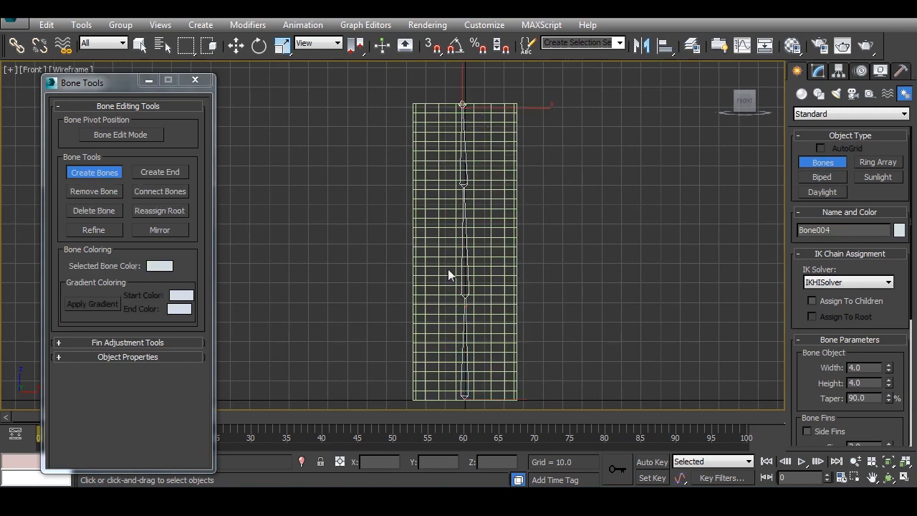
# - Examine how the bone chain sits inside the cylinder in the perspective and front views
pyautogui.moveTo(448, 274); pyautogui.dragTo(429, 268, button='middle')
pyautogui.click(236, 45)
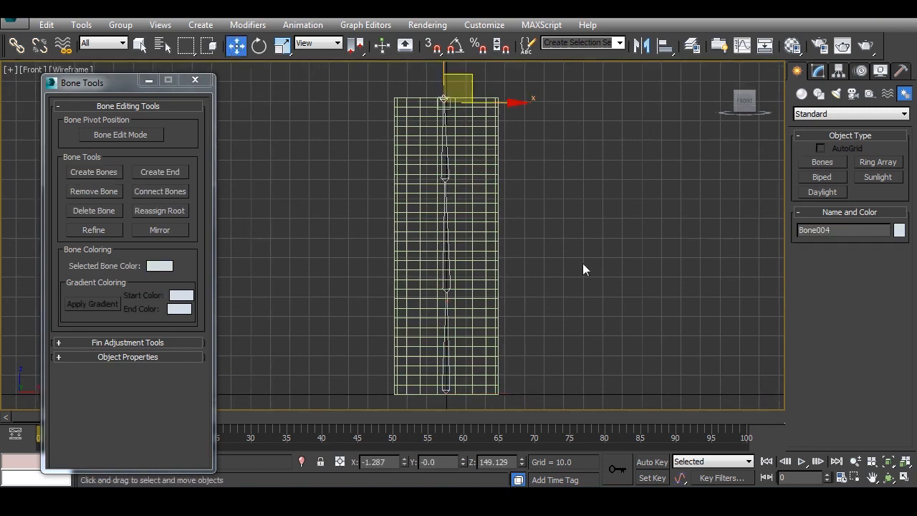
pyautogui.hotkey('alt', 'w')
pyautogui.rightClick(612, 331)
pyautogui.hotkey('alt', 'w')
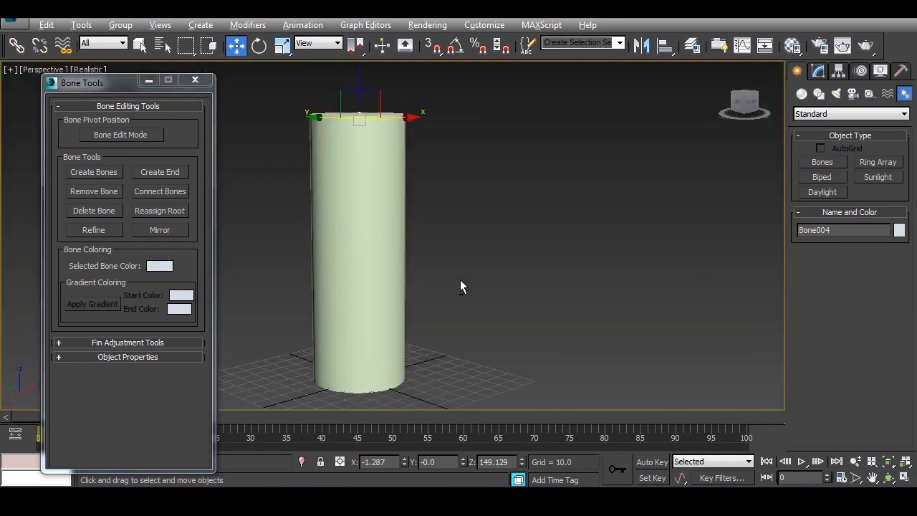
pyautogui.keyDown('alt'); pyautogui.moveTo(460, 286); pyautogui.dragTo(483, 248, button='middle'); pyautogui.keyUp('alt')
pyautogui.hotkey('alt', 'w')
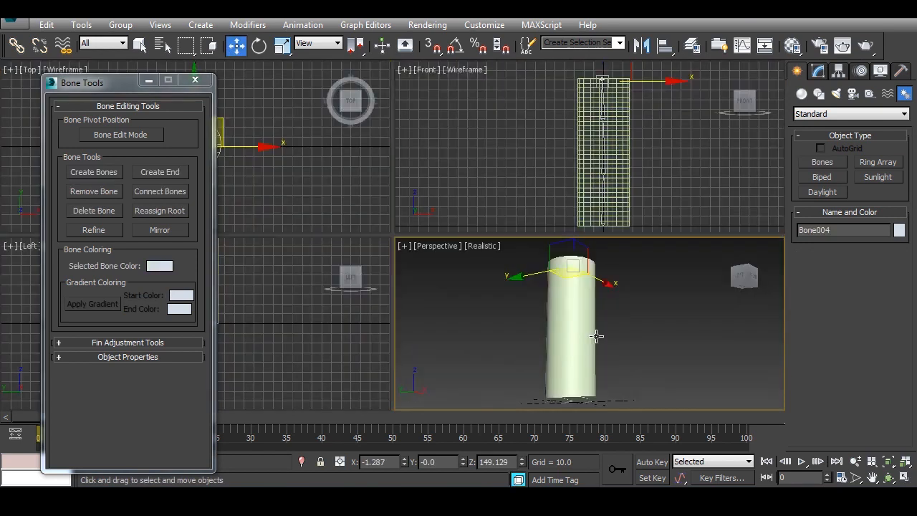
pyautogui.rightClick(571, 198)
pyautogui.hotkey('alt', 'w')
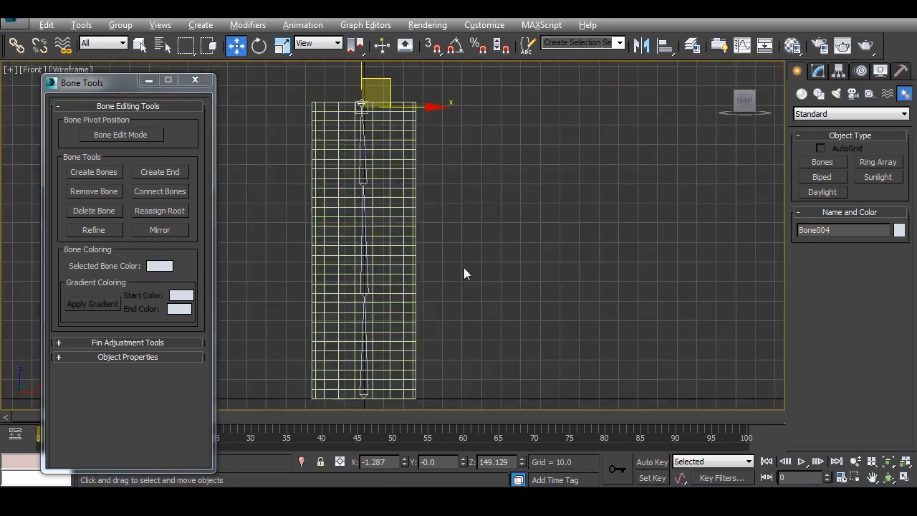
pyautogui.moveTo(464, 274); pyautogui.dragTo(489, 276, button='middle')
# - Try rotating the second bone of the chain in the front view to see whether the cylinder follows it
pyautogui.click(405, 388)
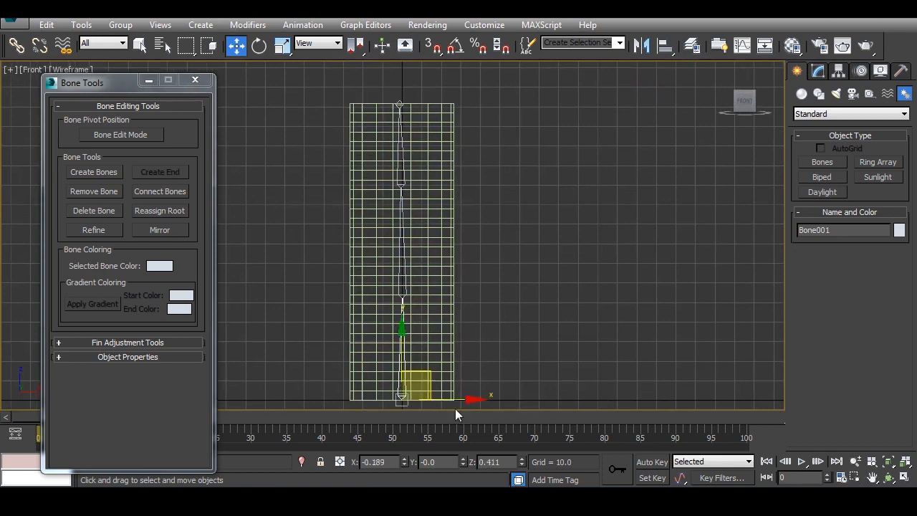
pyautogui.click(405, 268)
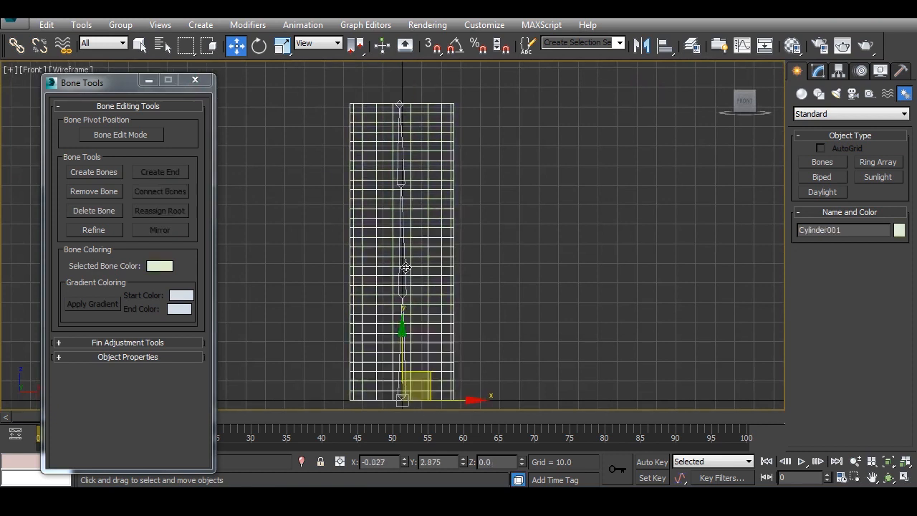
pyautogui.click(398, 267)
pyautogui.click(259, 45)
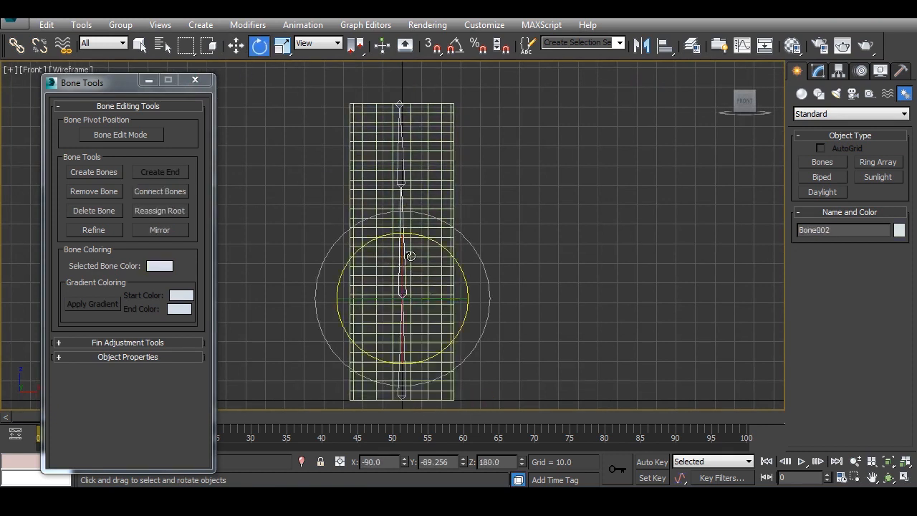
pyautogui.moveTo(424, 235); pyautogui.dragTo(475, 276)
pyautogui.moveTo(386, 188); pyautogui.dragTo(459, 255)
pyautogui.click(531, 240)
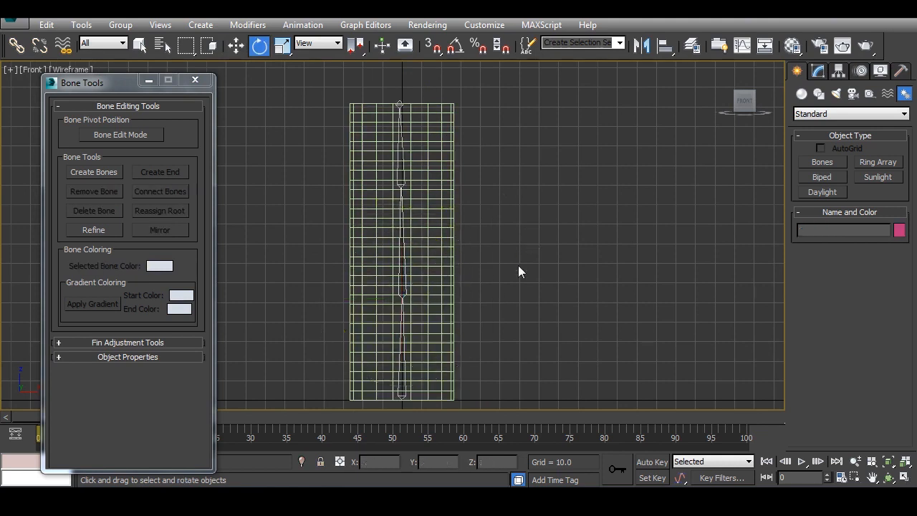
# - Select the cylinder and apply a Skin modifier to it
pyautogui.click(443, 293)
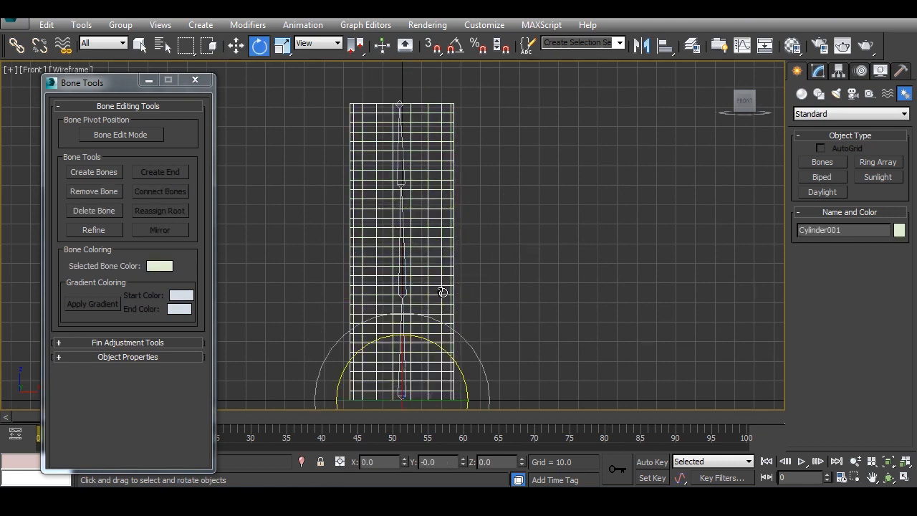
pyautogui.click(503, 279)
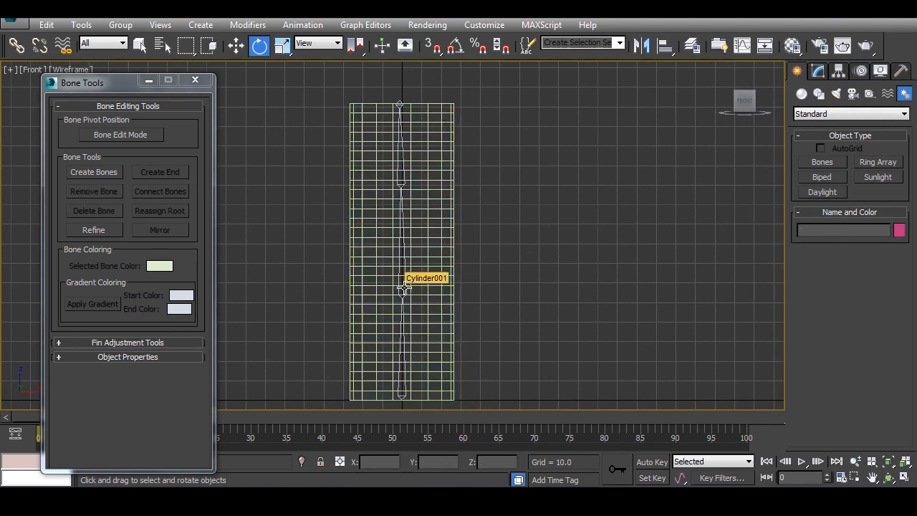
pyautogui.click(455, 289)
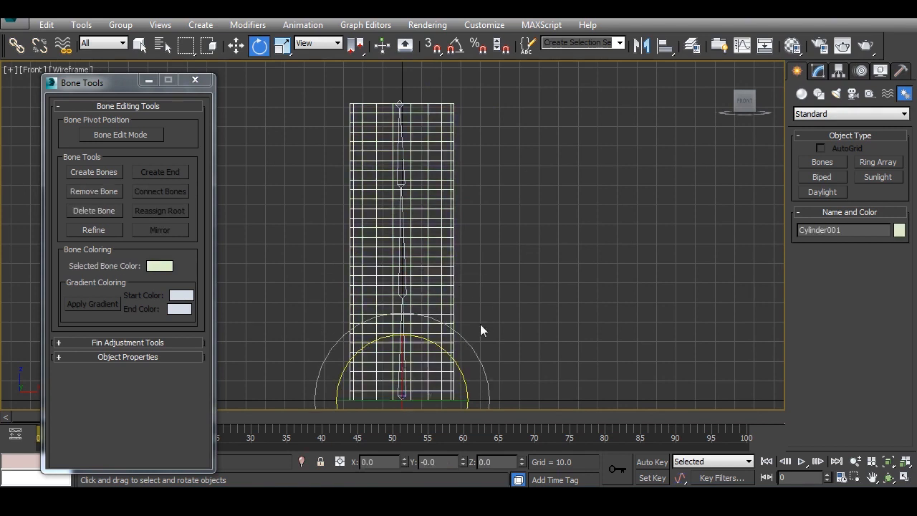
pyautogui.click(817, 71)
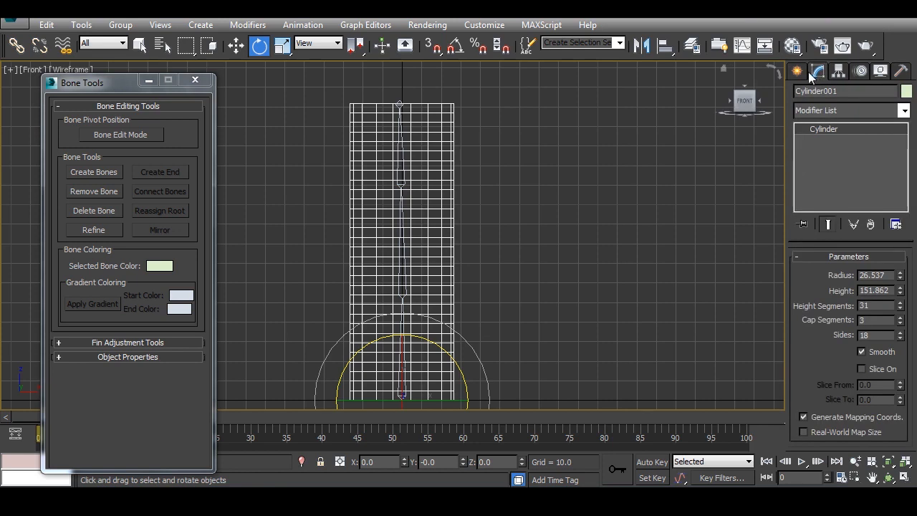
pyautogui.click(903, 110)
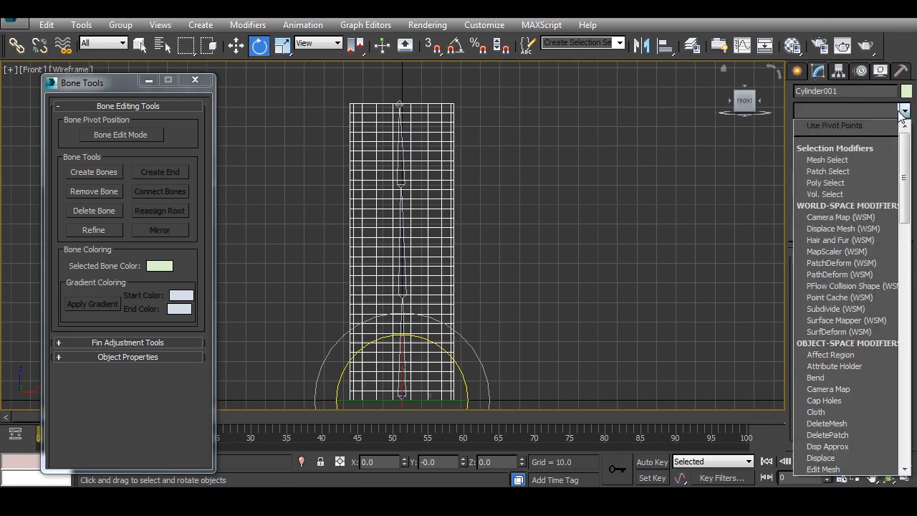
pyautogui.write('sk')
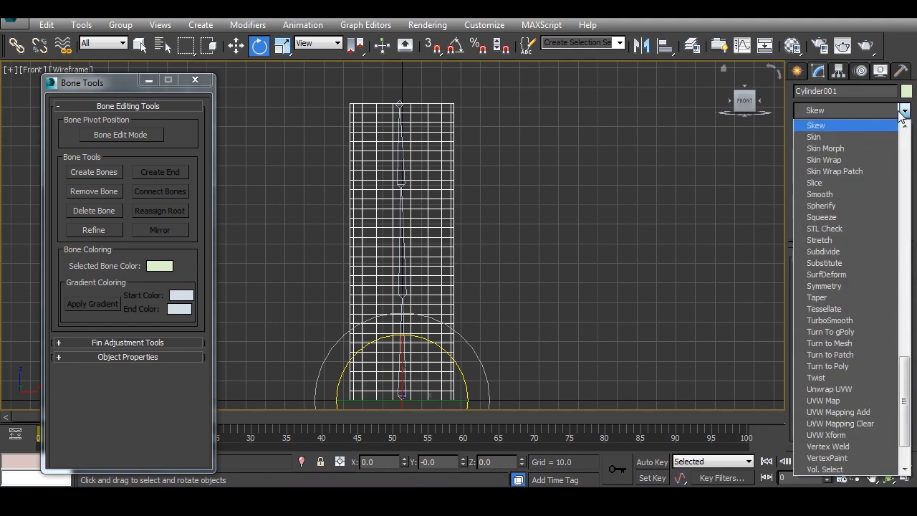
pyautogui.click(853, 135)
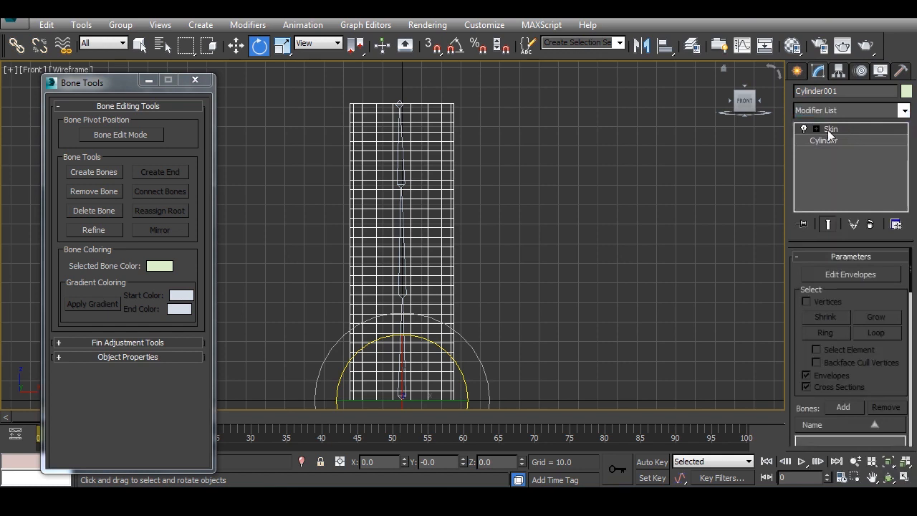
# - Add Bone001, Bone002, Bone003 and Bone004 to the cylinder's Skin modifier and look through its parameters
pyautogui.moveTo(892, 360); pyautogui.dragTo(891, 280)
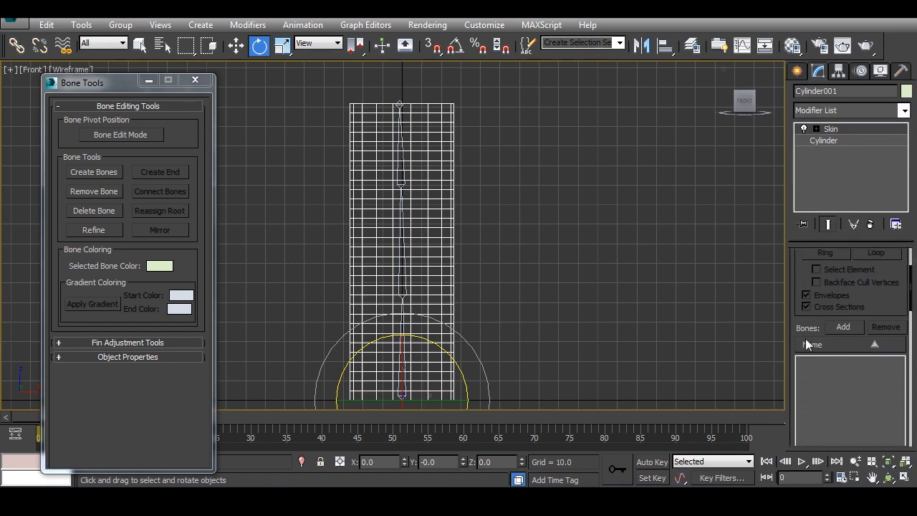
pyautogui.click(845, 327)
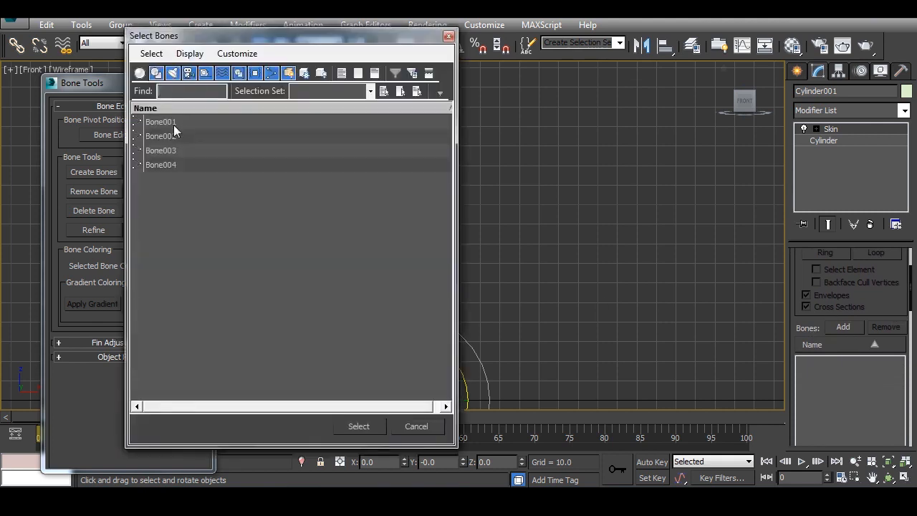
pyautogui.moveTo(186, 122); pyautogui.dragTo(182, 257)
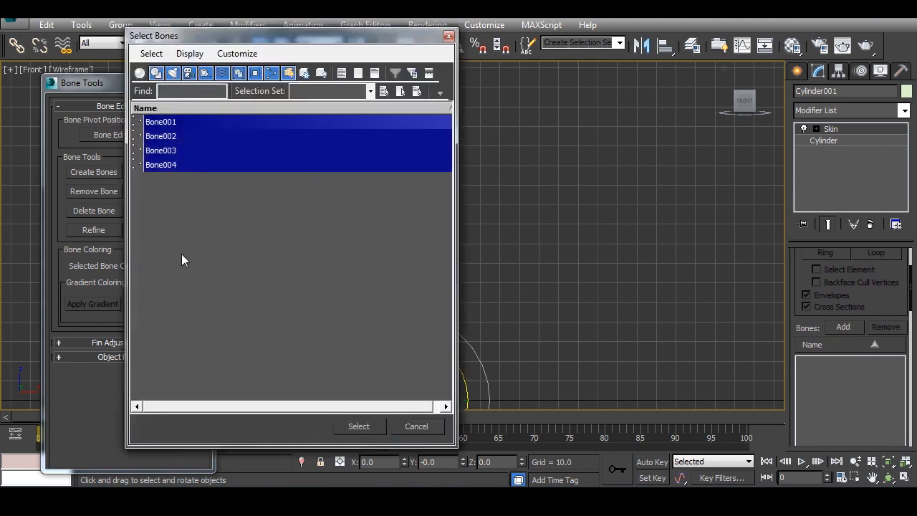
pyautogui.click(358, 427)
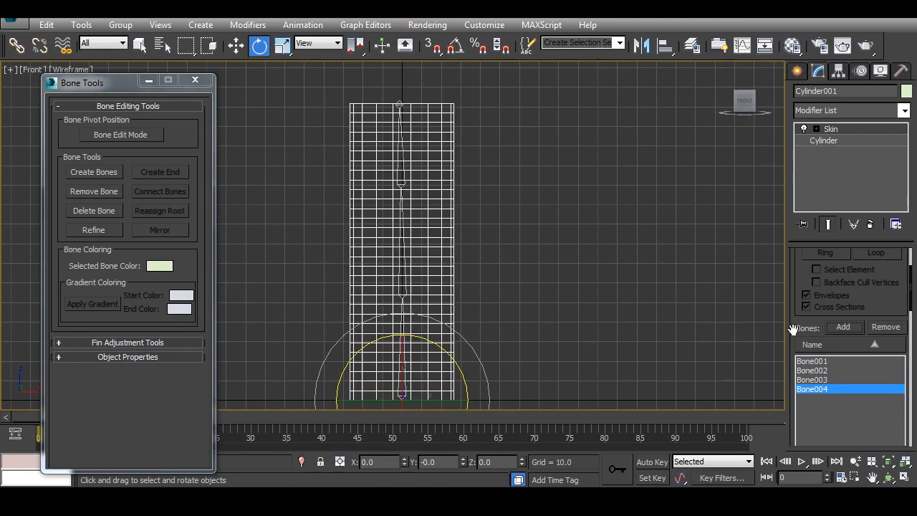
pyautogui.moveTo(789, 326)
pyautogui.mouseDown()
pyautogui.moveTo(784, 210)
pyautogui.moveTo(756, 105)
pyautogui.mouseUp()
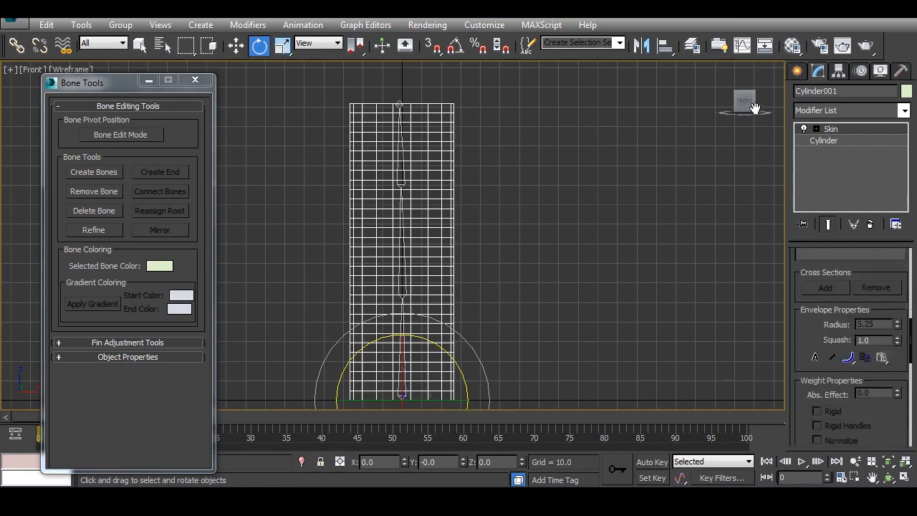
pyautogui.moveTo(880, 430)
pyautogui.mouseDown()
pyautogui.moveTo(871, 248)
pyautogui.moveTo(906, 30)
pyautogui.moveTo(803, 227)
pyautogui.moveTo(845, 280)
pyautogui.mouseUp()
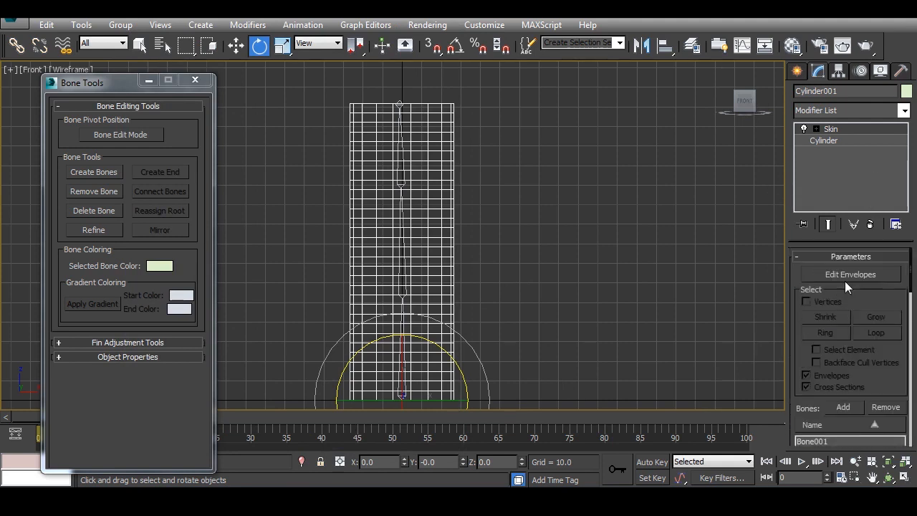
# - Try rotating Bone002 in the front view to test how it bends the skinned cylinder, and undo the rotation
pyautogui.click(613, 290)
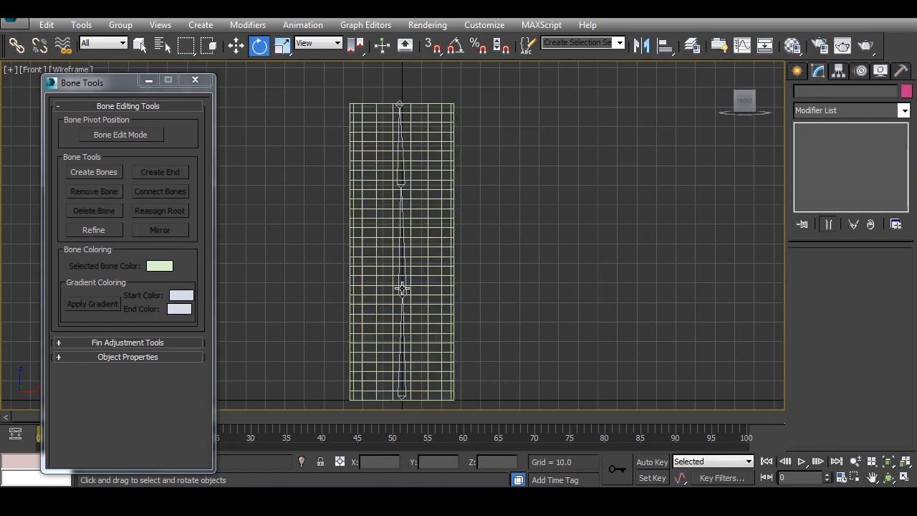
pyautogui.click(401, 285)
pyautogui.click(400, 287)
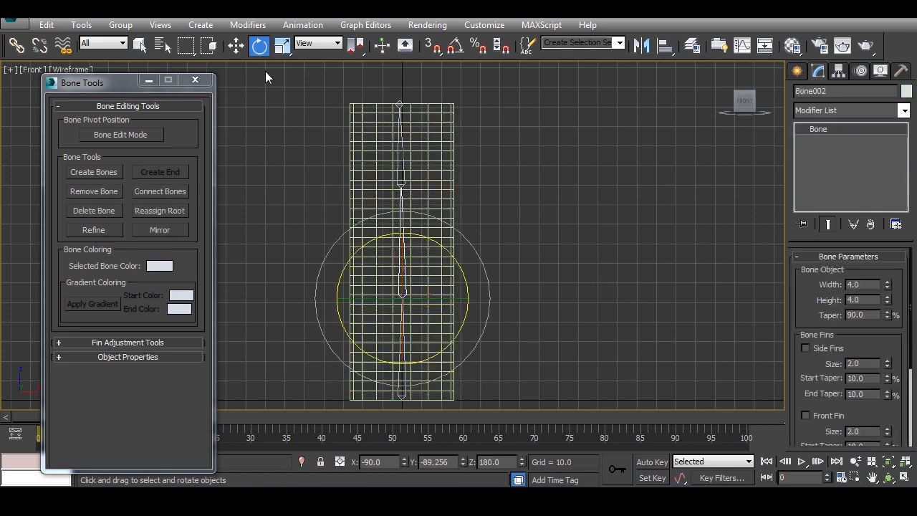
pyautogui.moveTo(444, 249); pyautogui.dragTo(437, 212)
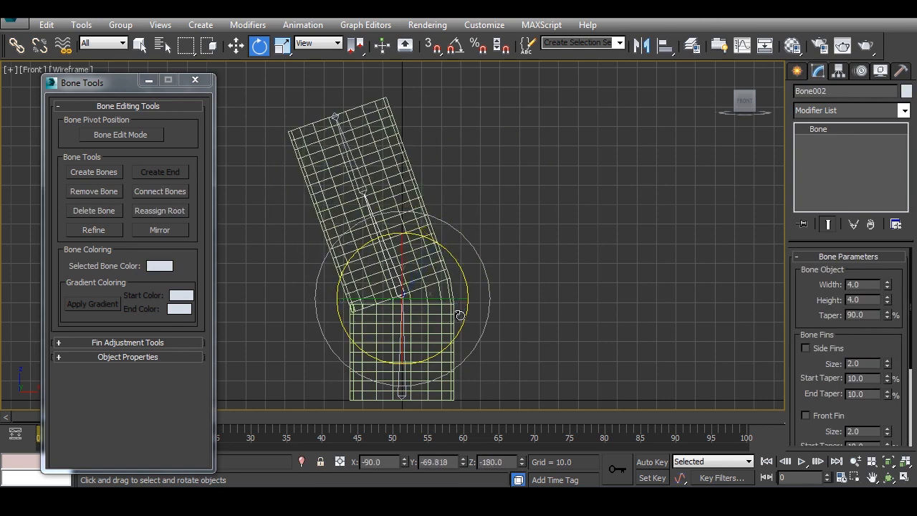
pyautogui.hotkey('ctrl', 'z')
# - Test the rotation of Bone002 again in the maximized perspective view, and undo it
pyautogui.moveTo(403, 317); pyautogui.dragTo(415, 285, button='middle')
pyautogui.hotkey('alt', 'w')
pyautogui.click(579, 352)
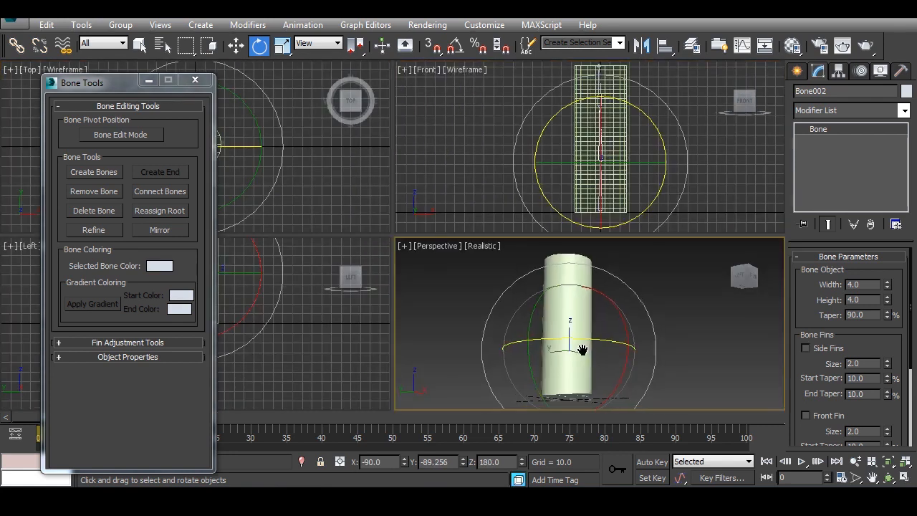
pyautogui.keyDown('alt'); pyautogui.moveTo(525, 331); pyautogui.dragTo(550, 368, button='middle'); pyautogui.keyUp('alt')
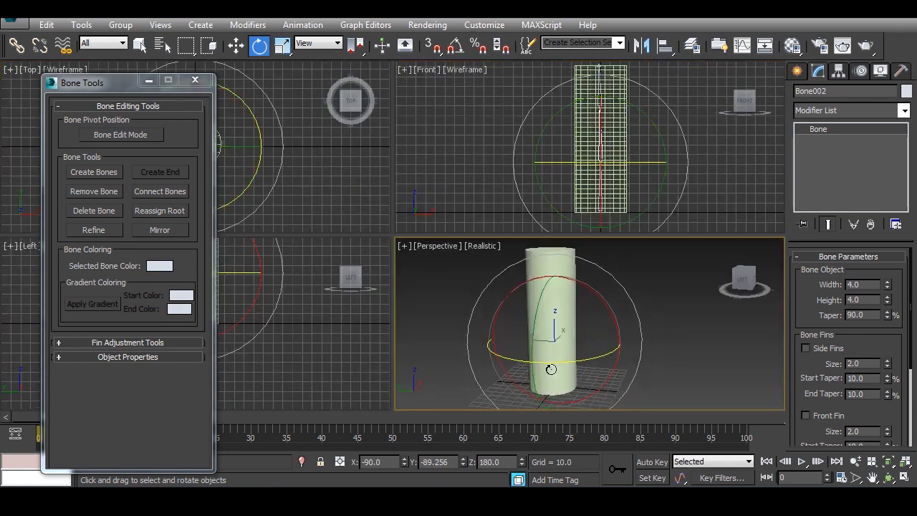
pyautogui.hotkey('alt', 'w')
pyautogui.moveTo(360, 267); pyautogui.dragTo(434, 321, button='middle')
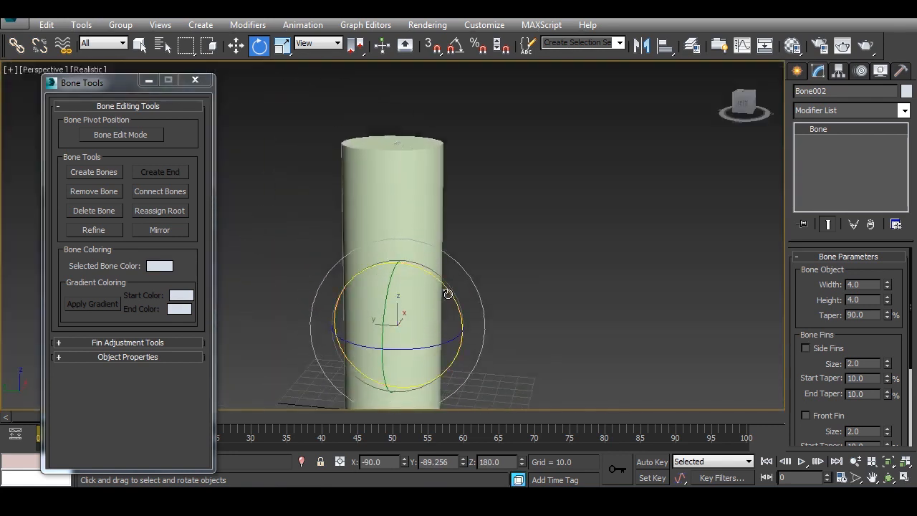
pyautogui.moveTo(449, 290); pyautogui.dragTo(408, 255)
pyautogui.hotkey('ctrl', 'z')
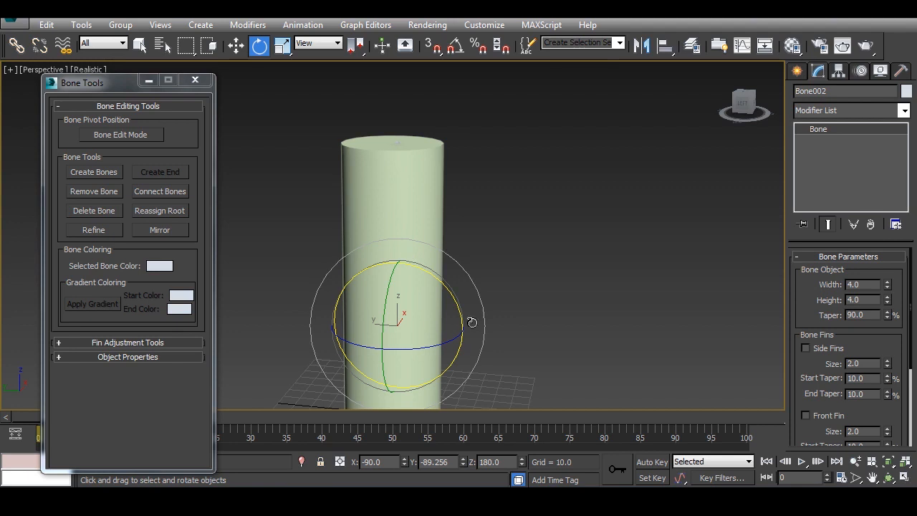
# - Select the cylinder and remove its Skin modifier
pyautogui.click(420, 157)
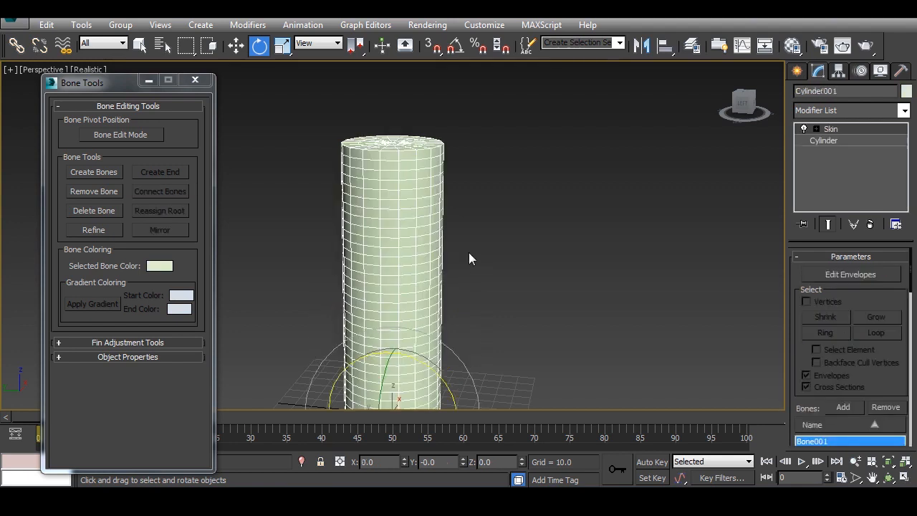
pyautogui.click(870, 225)
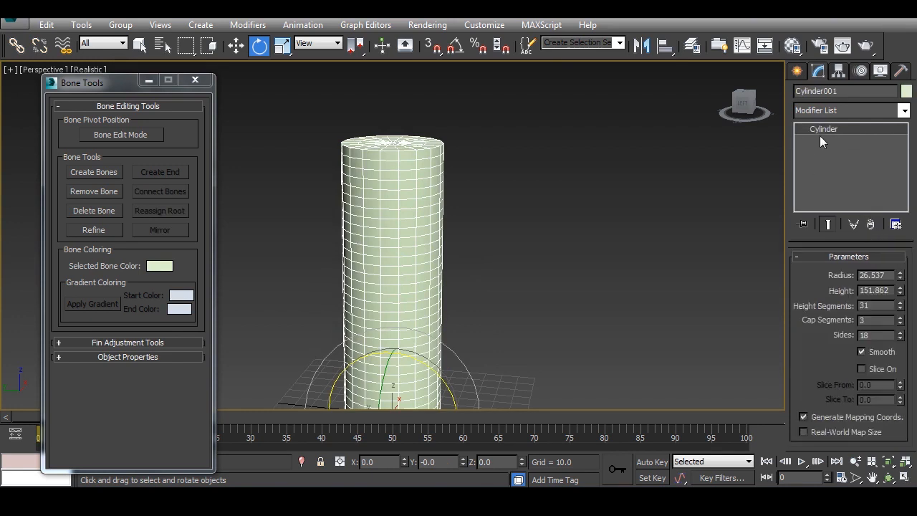
pyautogui.click(541, 226)
pyautogui.click(389, 199)
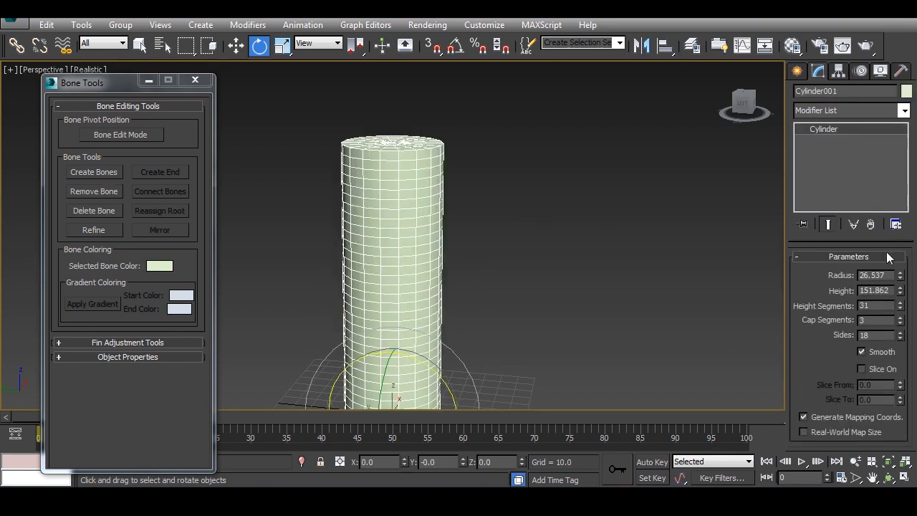
# - Increase the cylinder's radius to 111.457 and apply a new Skin modifier to it
pyautogui.moveTo(900, 275); pyautogui.dragTo(914, 44)
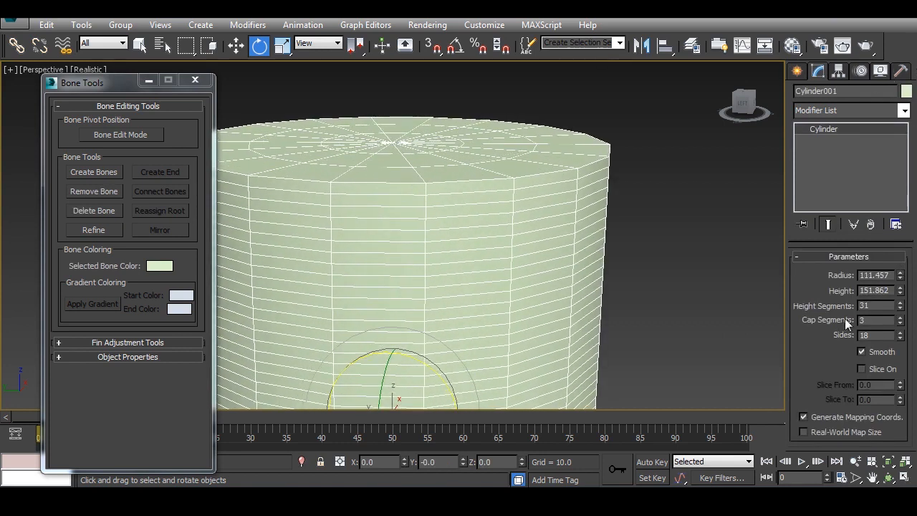
pyautogui.click(844, 111)
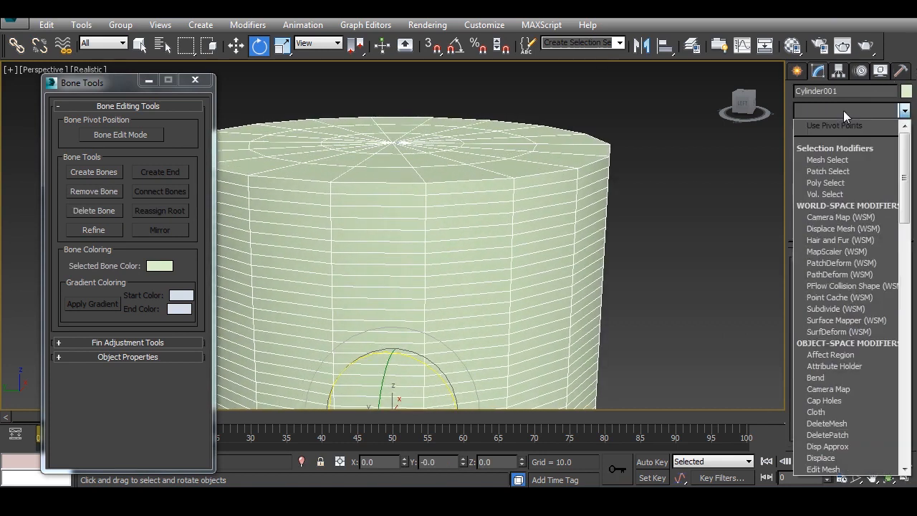
pyautogui.scroll(-5, 843, 110)
pyautogui.scroll(-15, 836, 212)
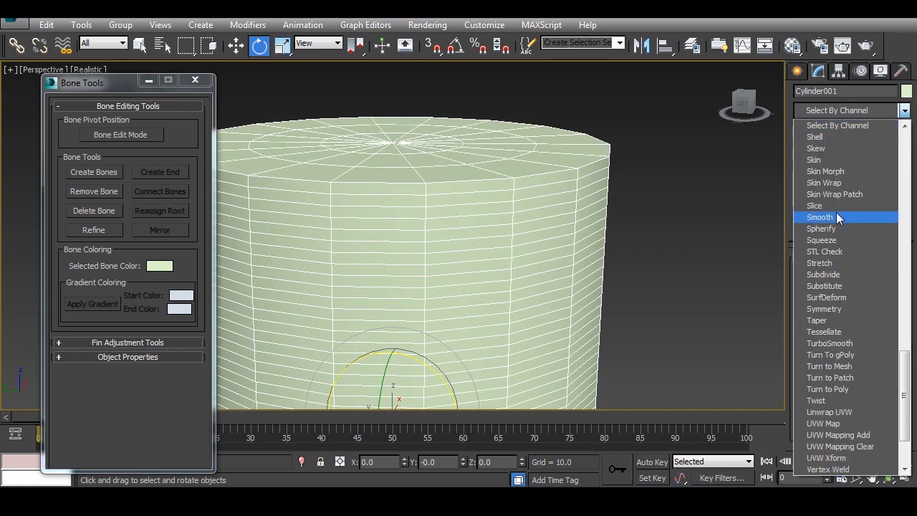
pyautogui.click(831, 160)
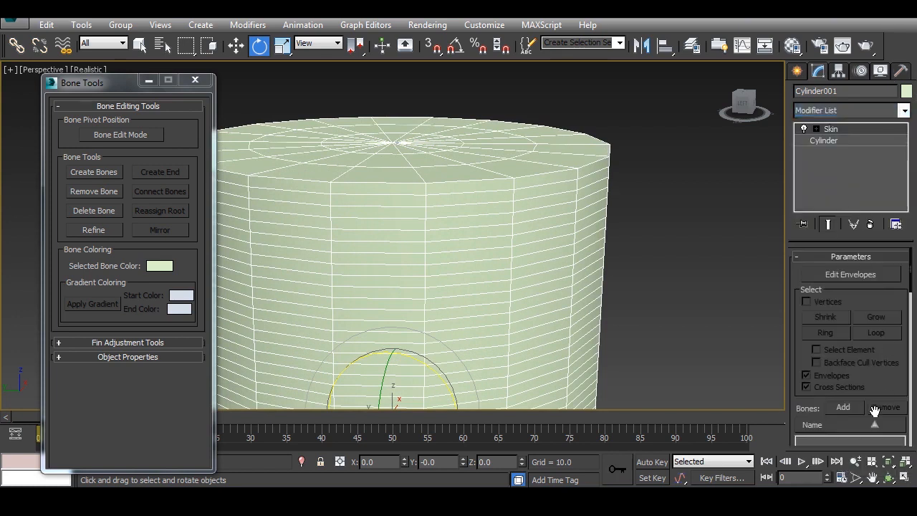
# - Add Bone001 through Bone004 to the widened cylinder's Skin modifier
pyautogui.click(843, 406)
pyautogui.click(244, 122)
pyautogui.keyDown('shift'); pyautogui.click(245, 164); pyautogui.keyUp('shift')
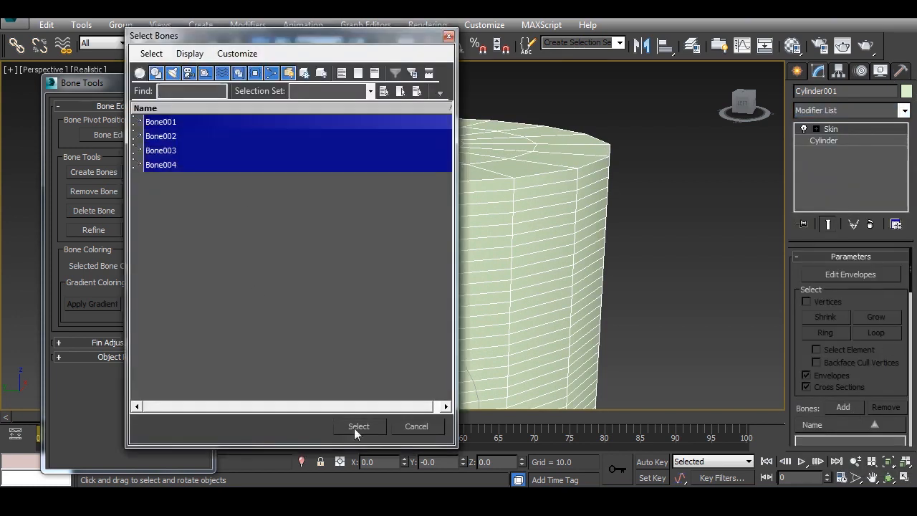
pyautogui.click(356, 426)
# - Select Bone002 through the wireframe display and rotate it in shaded view to test how the wide cylinder deforms
pyautogui.moveTo(495, 307); pyautogui.dragTo(520, 254, button='middle')
pyautogui.press('F3')
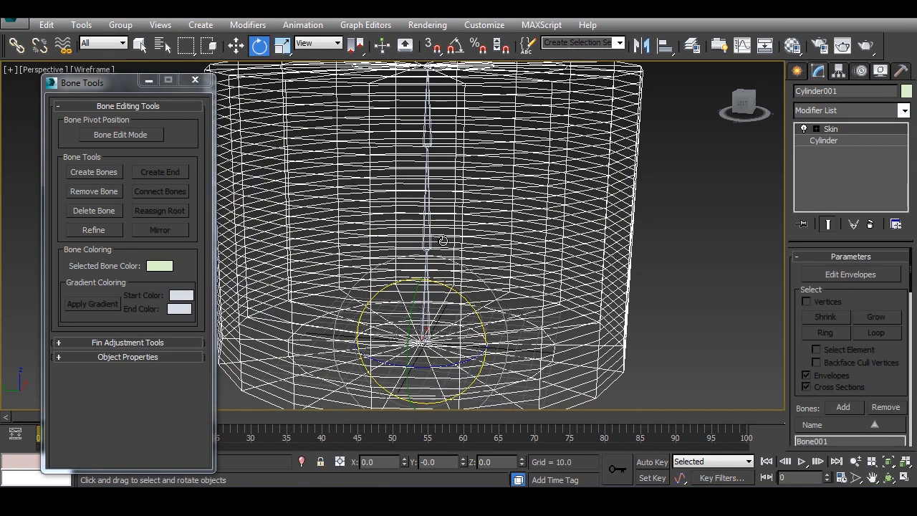
pyautogui.click(424, 216)
pyautogui.press('F3')
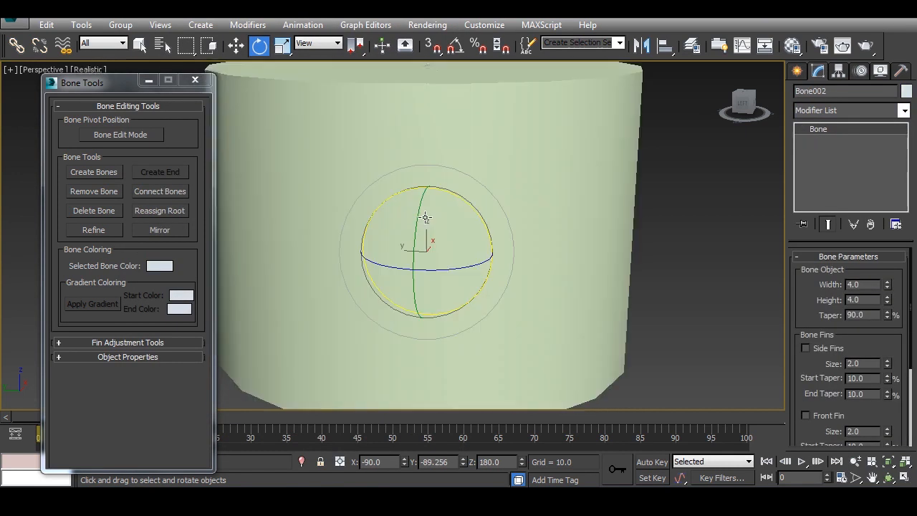
pyautogui.moveTo(470, 205); pyautogui.dragTo(525, 226)
# - Undo the bone rotation, the skin binding and the radius increase on the cylinder
pyautogui.hotkey('ctrl', 'z')
pyautogui.hotkey('ctrl', 'z')
pyautogui.hotkey('ctrl', 'z')
pyautogui.hotkey('ctrl', 'z')
pyautogui.hotkey('ctrl', 'z')
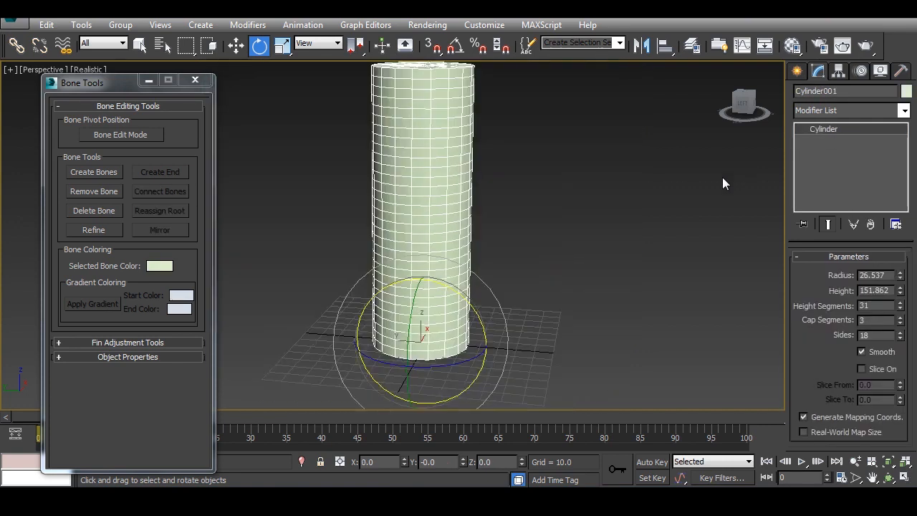
# - Display the perspective view in wireframe and select Bone002 inside the cylinder to inspect it
pyautogui.click(279, 254)
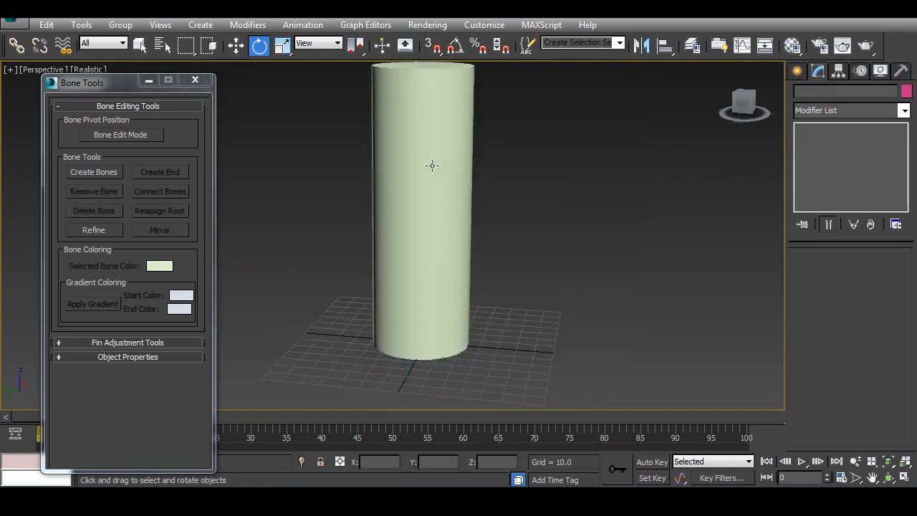
pyautogui.press('F3')
pyautogui.click(423, 218)
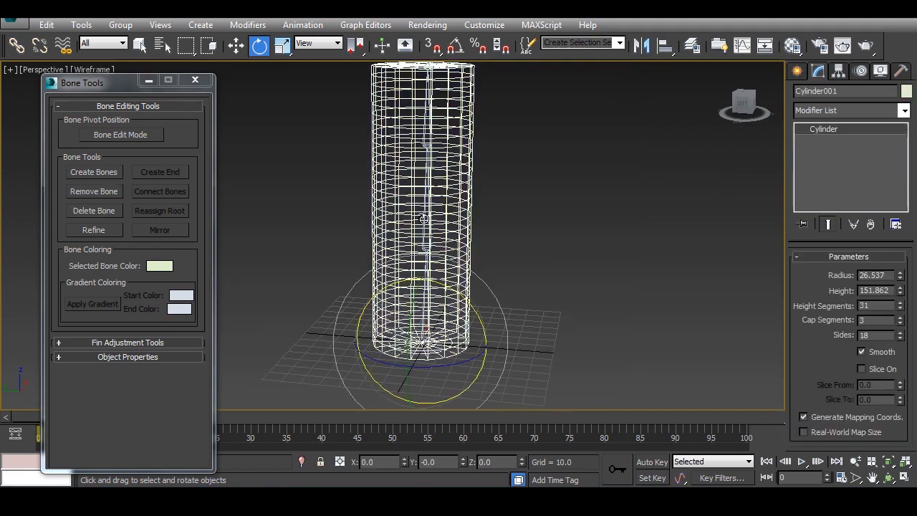
pyautogui.click(423, 219)
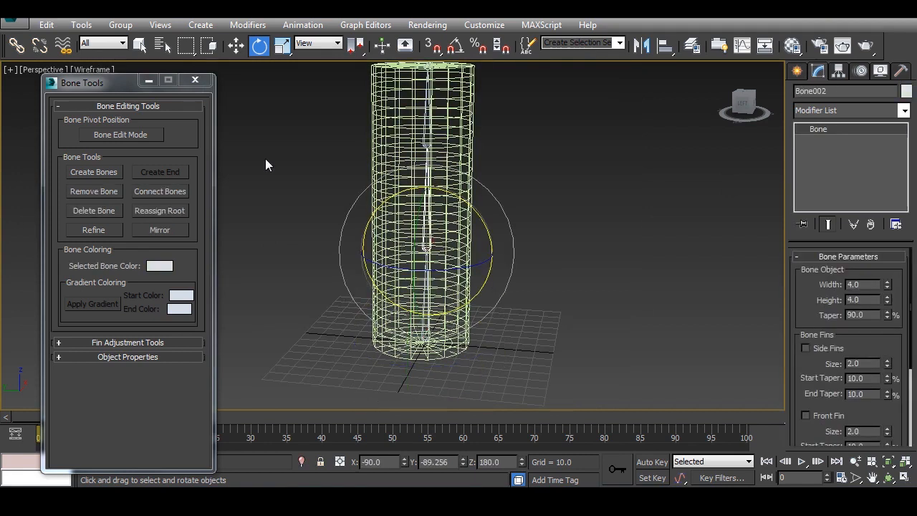
pyautogui.moveTo(432, 292); pyautogui.dragTo(516, 276, button='middle')
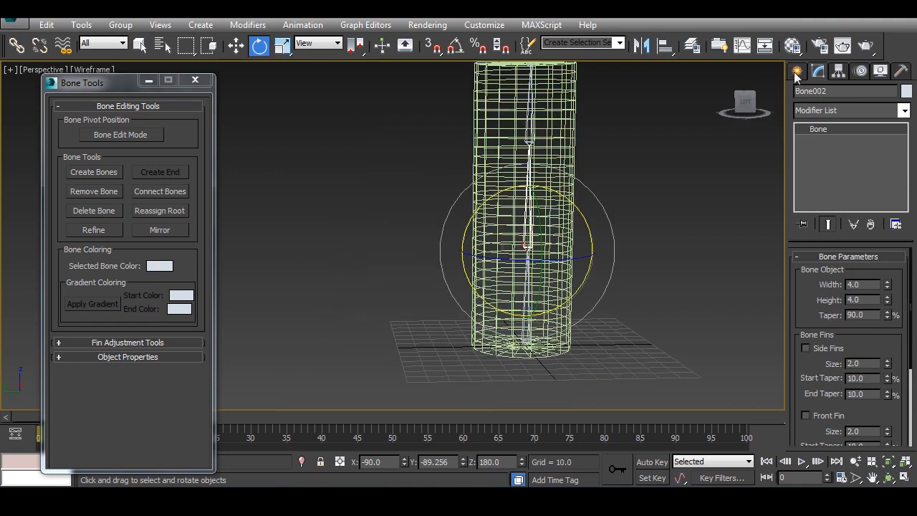
# - Draw a separate upright chain of three bones with an end bone beside the cylinder in the front view
pyautogui.click(107, 173)
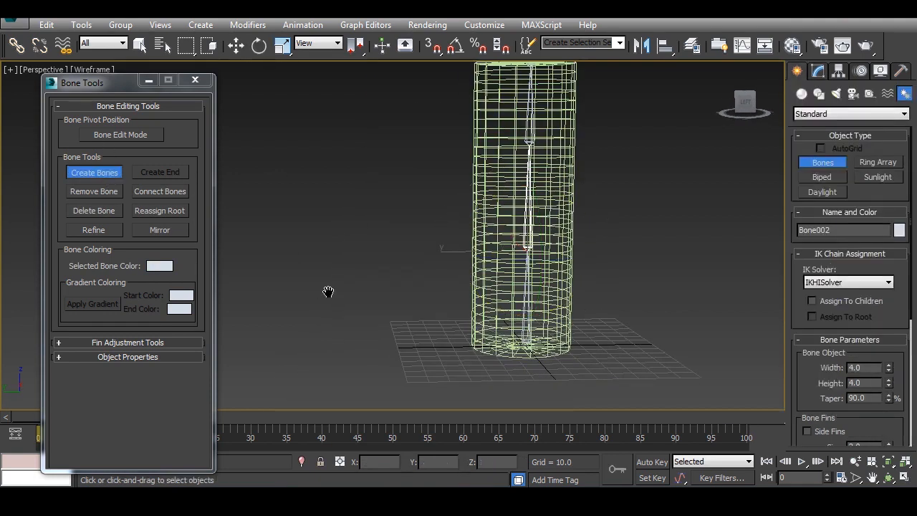
pyautogui.keyDown('alt'); pyautogui.moveTo(325, 287); pyautogui.dragTo(392, 299, button='middle'); pyautogui.keyUp('alt')
pyautogui.hotkey('alt', 'w')
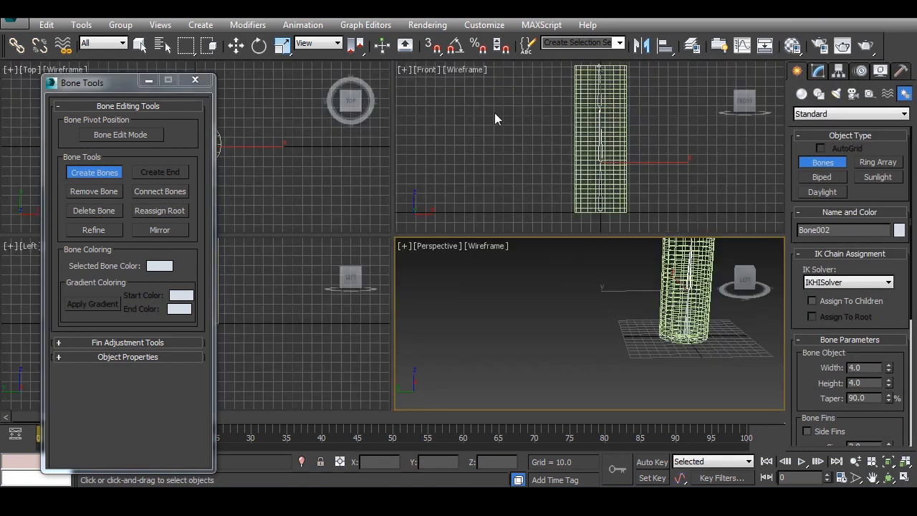
pyautogui.moveTo(495, 112); pyautogui.dragTo(547, 175, button='middle')
pyautogui.click(528, 224)
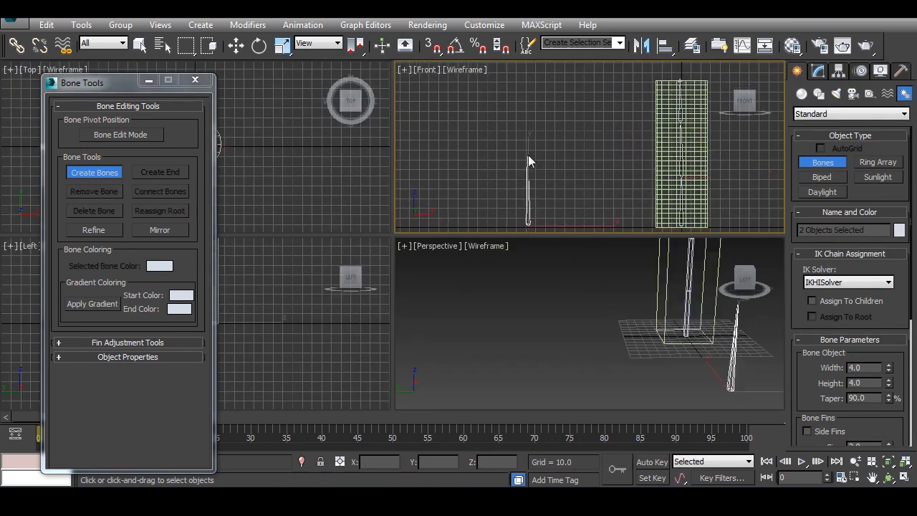
pyautogui.click(528, 154)
pyautogui.click(542, 82)
pyautogui.rightClick(542, 82)
pyautogui.click(528, 107)
pyautogui.rightClick(565, 93)
# - Select the middle bone of the new chain in the shaded perspective view and expand the Fin Adjustment Tools
pyautogui.moveTo(598, 381); pyautogui.dragTo(558, 389, button='middle')
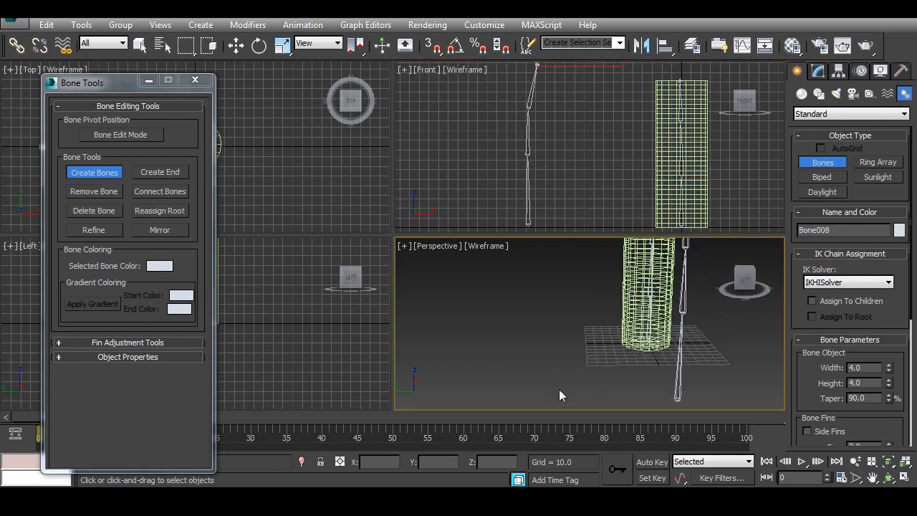
pyautogui.hotkey('alt', 'w')
pyautogui.keyDown('alt'); pyautogui.moveTo(610, 305); pyautogui.dragTo(474, 324, button='middle'); pyautogui.keyUp('alt')
pyautogui.scroll(-3, 510, 321)
pyautogui.press('F3')
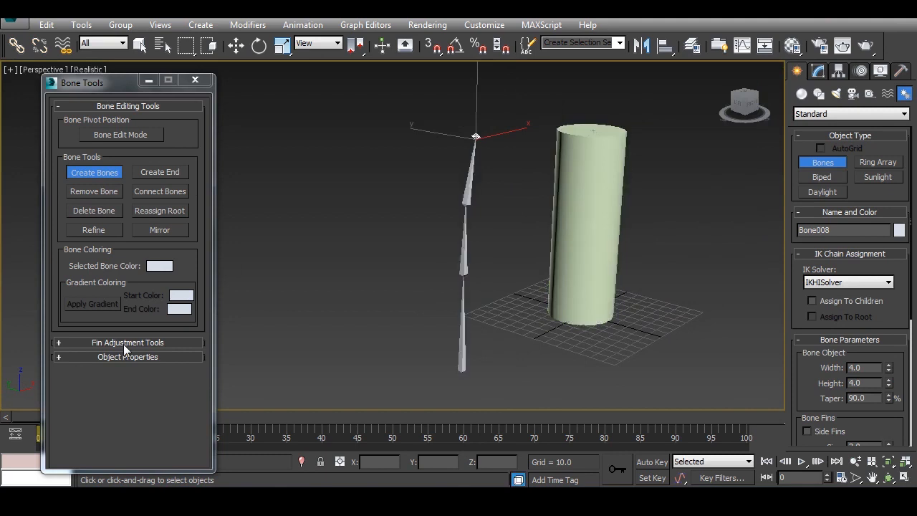
pyautogui.click(236, 45)
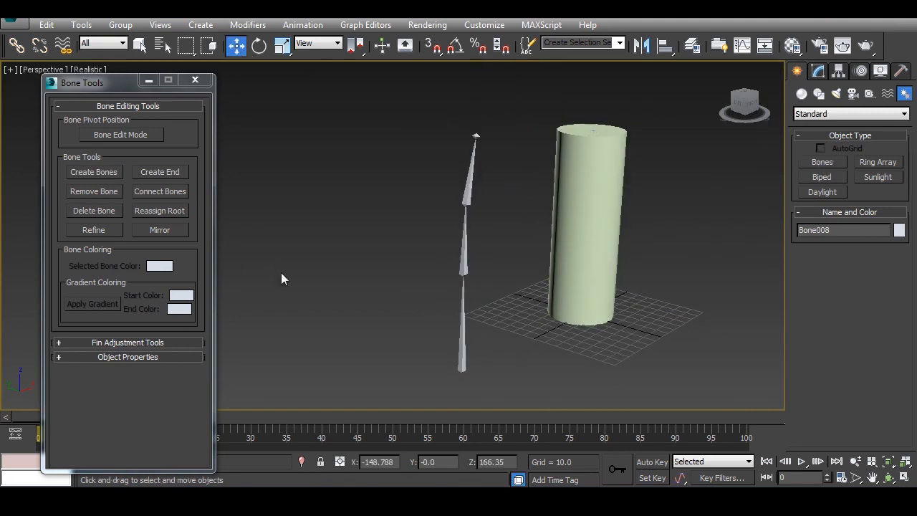
pyautogui.click(463, 253)
pyautogui.click(116, 341)
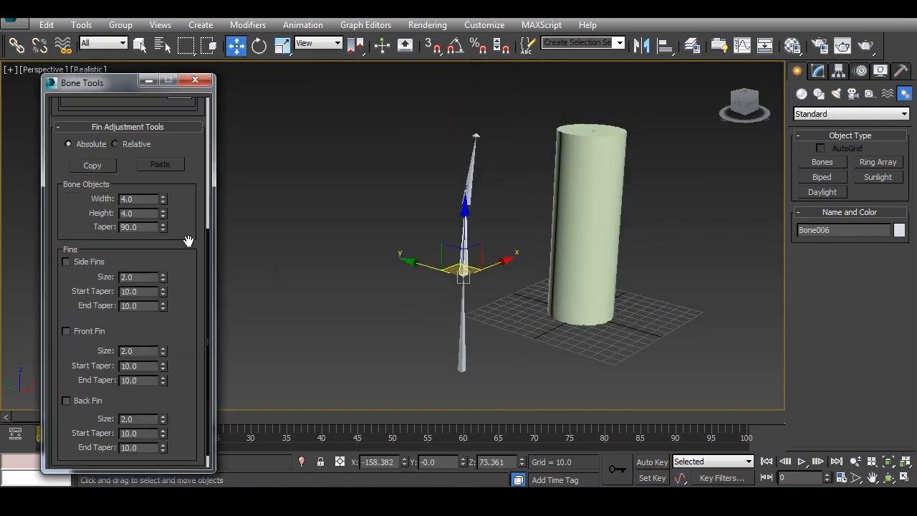
pyautogui.moveTo(186, 240); pyautogui.dragTo(187, 257)
pyautogui.scroll(5, 451, 307)
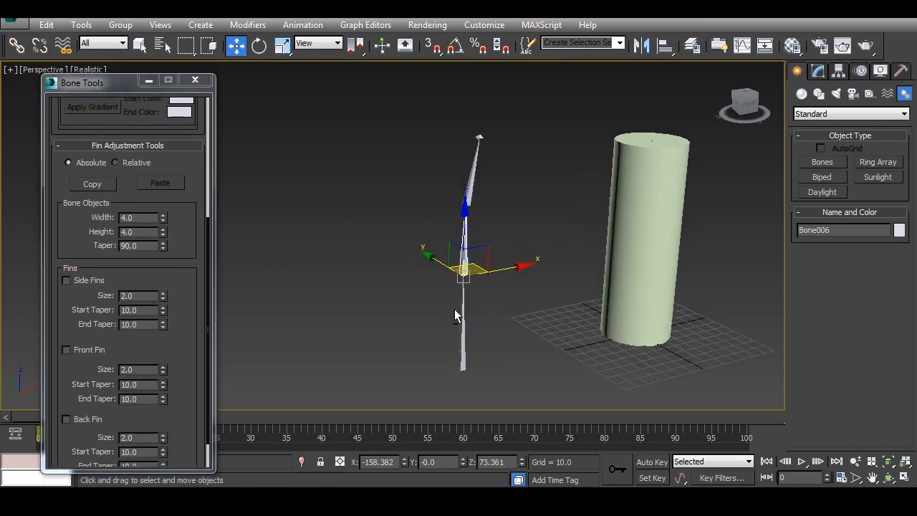
# - Set the selected middle bone's width to 17.4 and its height to 14.9
pyautogui.moveTo(491, 231); pyautogui.dragTo(418, 302, button='middle')
pyautogui.scroll(-3, 418, 302)
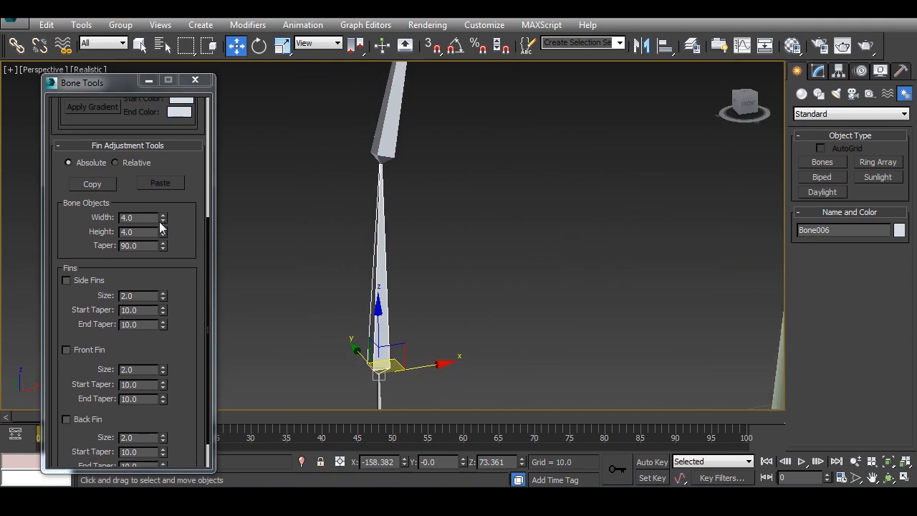
pyautogui.moveTo(163, 217); pyautogui.dragTo(170, 103)
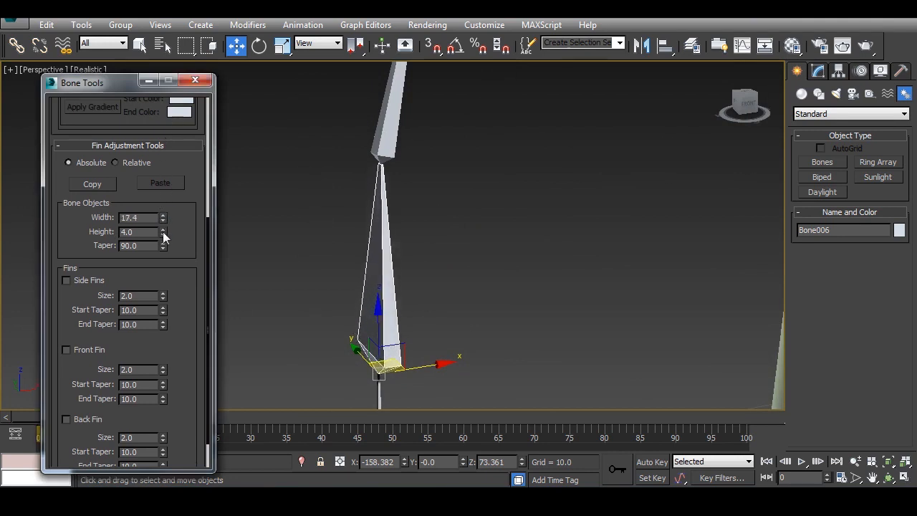
pyautogui.moveTo(164, 231); pyautogui.dragTo(171, 154)
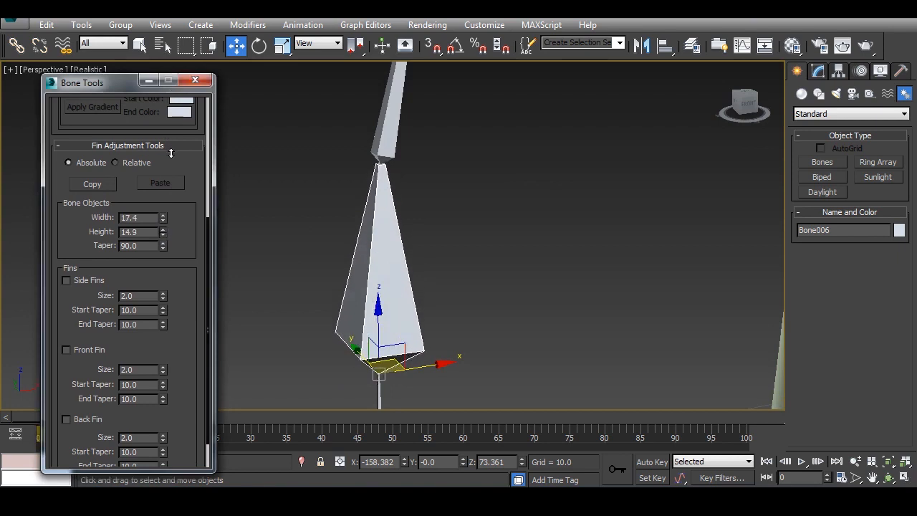
# - Try a taper of 58.3 on the middle bone and undo the taper change
pyautogui.moveTo(163, 245); pyautogui.dragTo(200, 458)
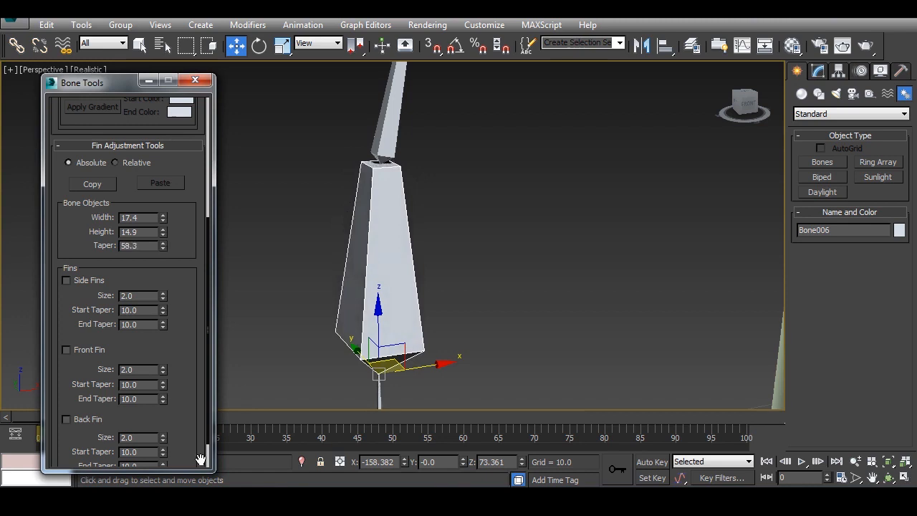
pyautogui.hotkey('ctrl', 'z')
pyautogui.hotkey('ctrl', 'z')
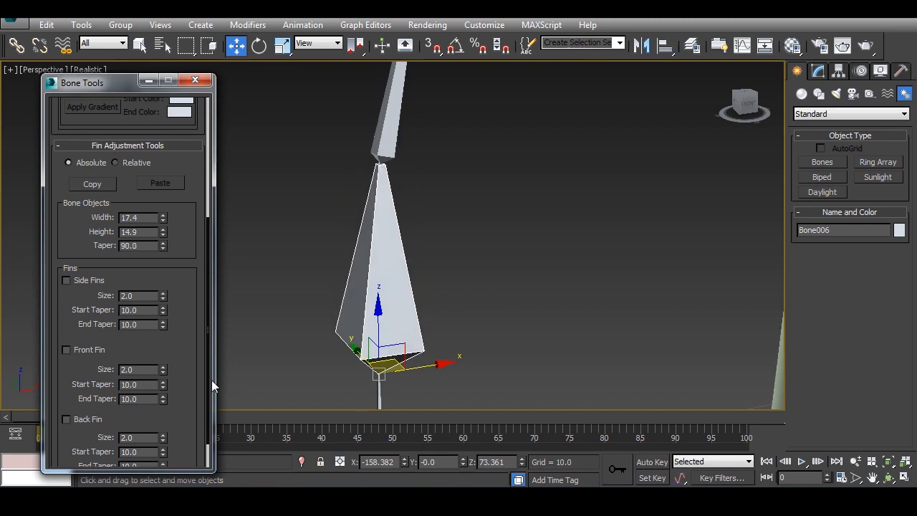
# - Undo the middle bone's width and height changes and enable its side fins
pyautogui.hotkey('ctrl', 'z')
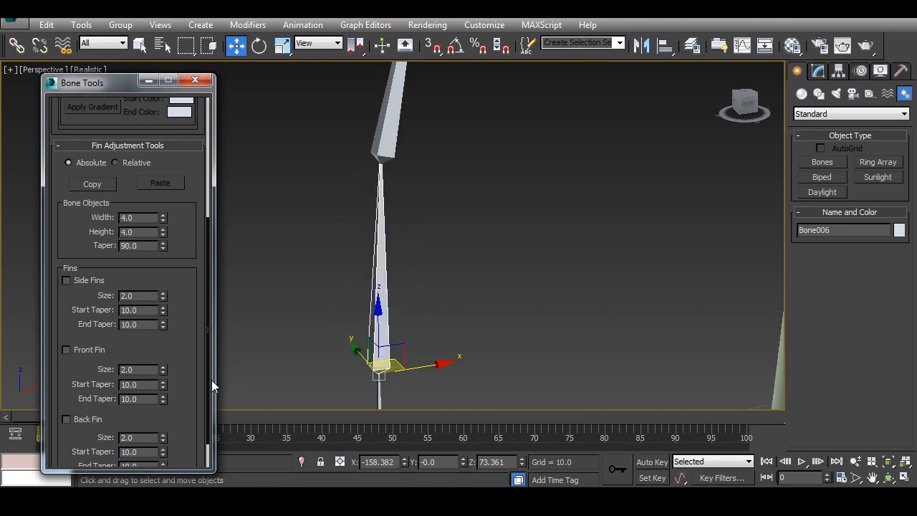
pyautogui.moveTo(165, 279); pyautogui.dragTo(127, 242)
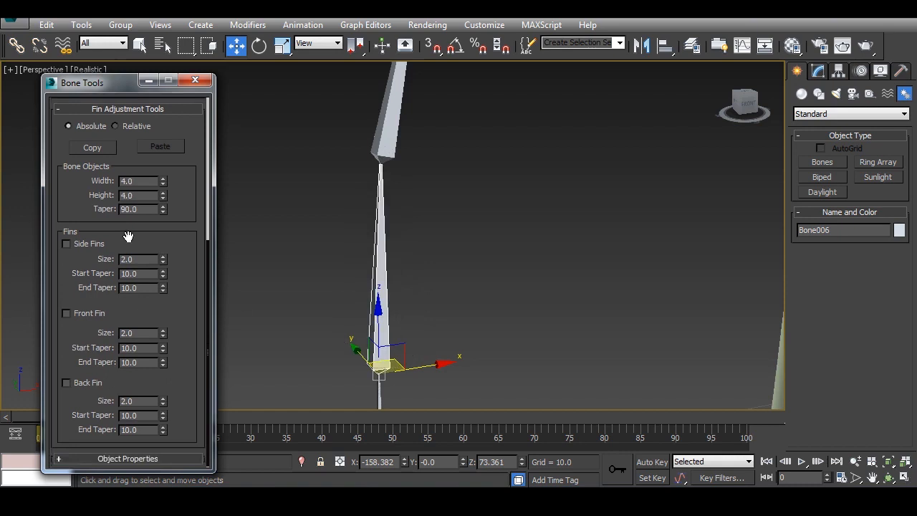
pyautogui.click(66, 243)
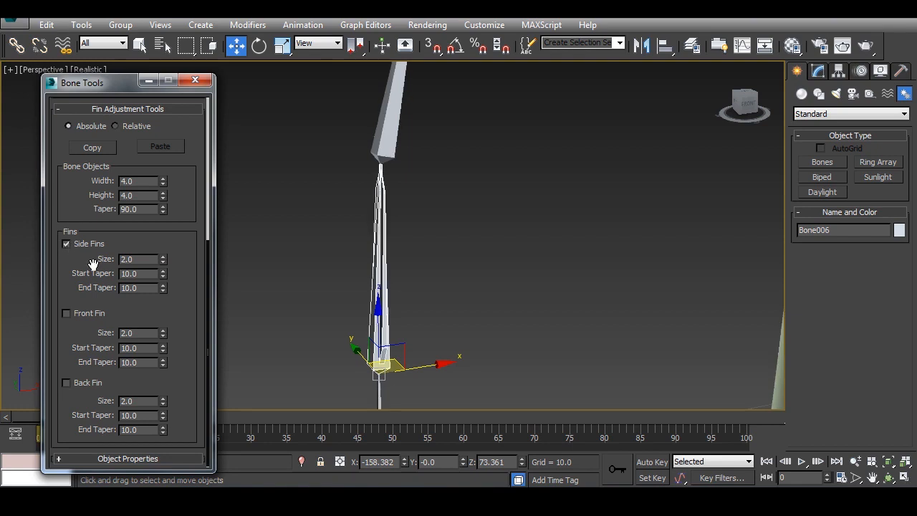
# - Switch the perspective view to Shaded display and set the bone's side fin size to 7.9
pyautogui.keyDown('alt'); pyautogui.moveTo(353, 283); pyautogui.dragTo(342, 213, button='middle'); pyautogui.keyUp('alt')
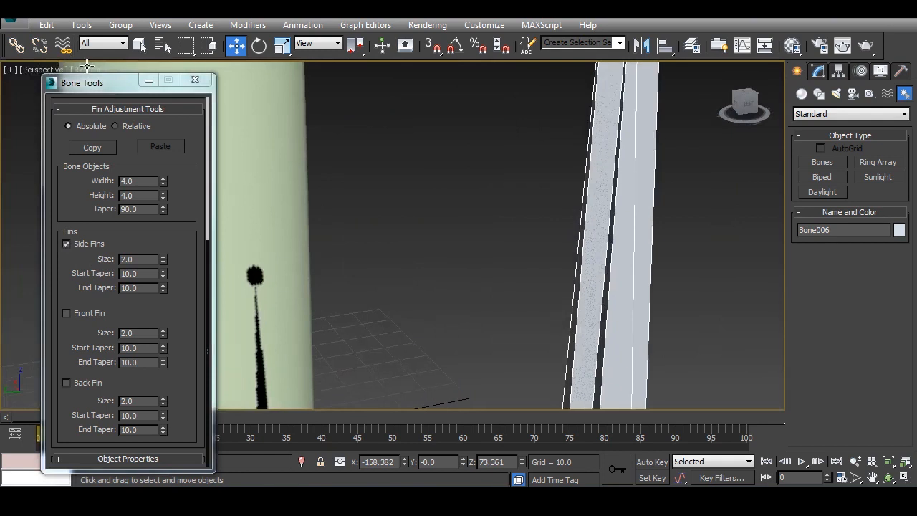
pyautogui.click(87, 70)
pyautogui.click(120, 101)
pyautogui.moveTo(595, 175); pyautogui.dragTo(473, 246, button='middle')
pyautogui.scroll(-3, 473, 245)
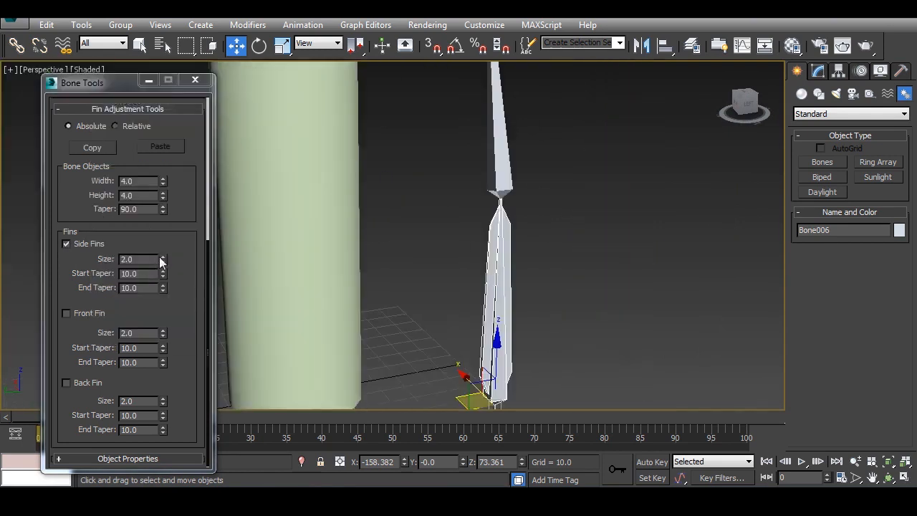
pyautogui.moveTo(162, 257); pyautogui.dragTo(169, 215)
# - Enable the bone's front fin with size 10.0 and its back fin with size 8.3
pyautogui.click(66, 313)
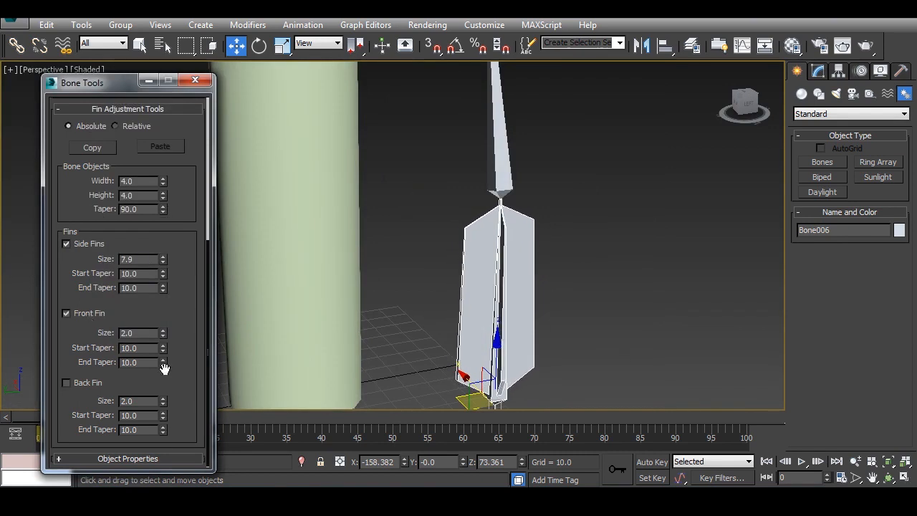
pyautogui.moveTo(162, 336); pyautogui.dragTo(170, 274)
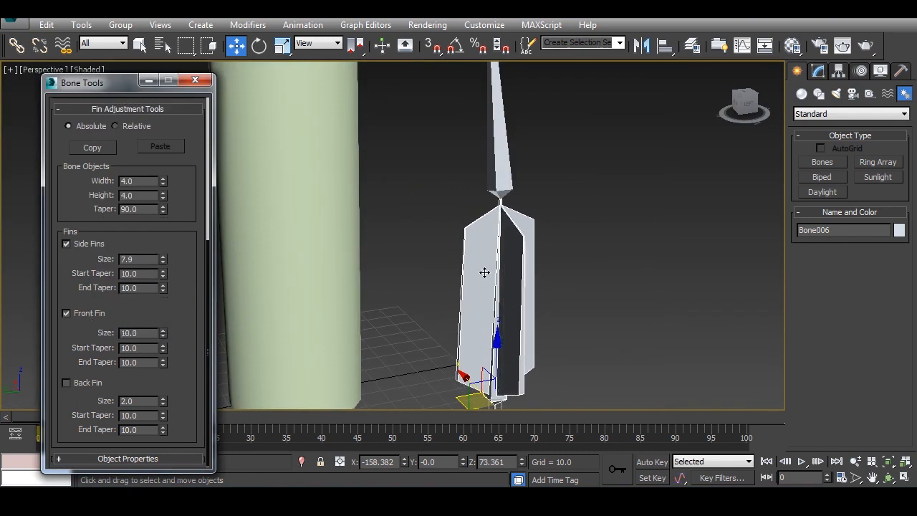
pyautogui.keyDown('alt'); pyautogui.moveTo(487, 271); pyautogui.dragTo(329, 263, button='middle'); pyautogui.keyUp('alt')
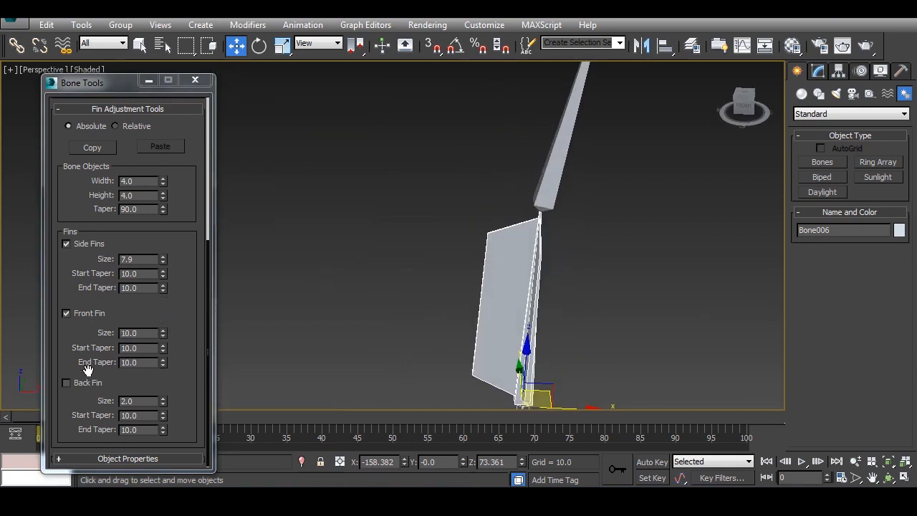
pyautogui.click(85, 383)
pyautogui.moveTo(164, 403); pyautogui.dragTo(162, 351)
pyautogui.keyDown('alt'); pyautogui.moveTo(446, 299); pyautogui.dragTo(527, 269, button='middle'); pyautogui.keyUp('alt')
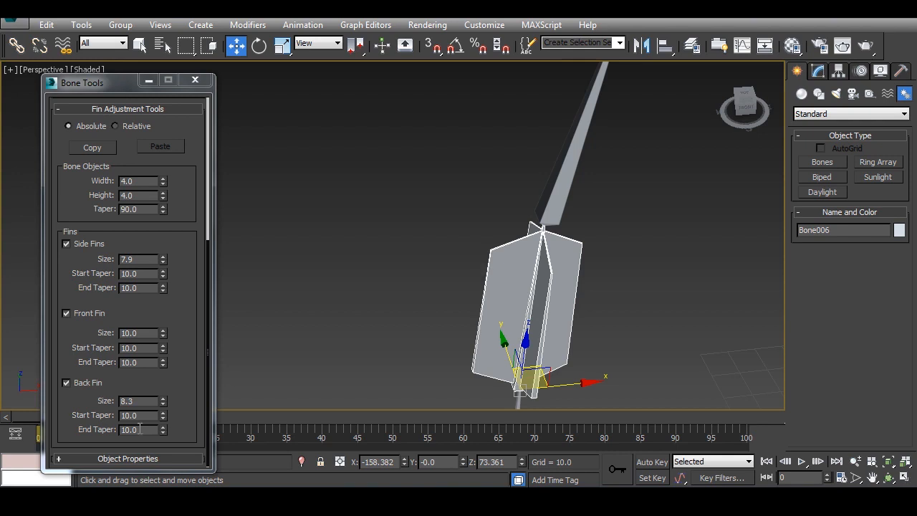
pyautogui.click(181, 348)
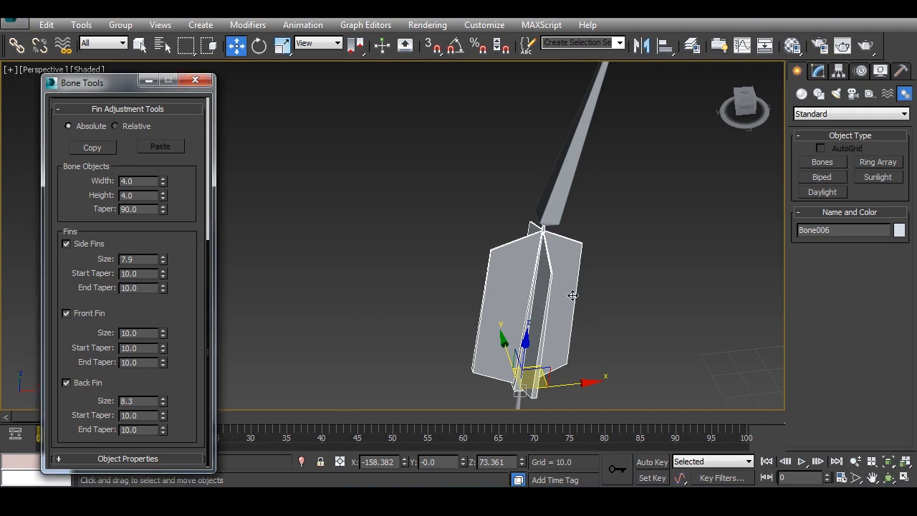
# - Disable the back, front and side fins on the middle bone
pyautogui.scroll(-5, 508, 349)
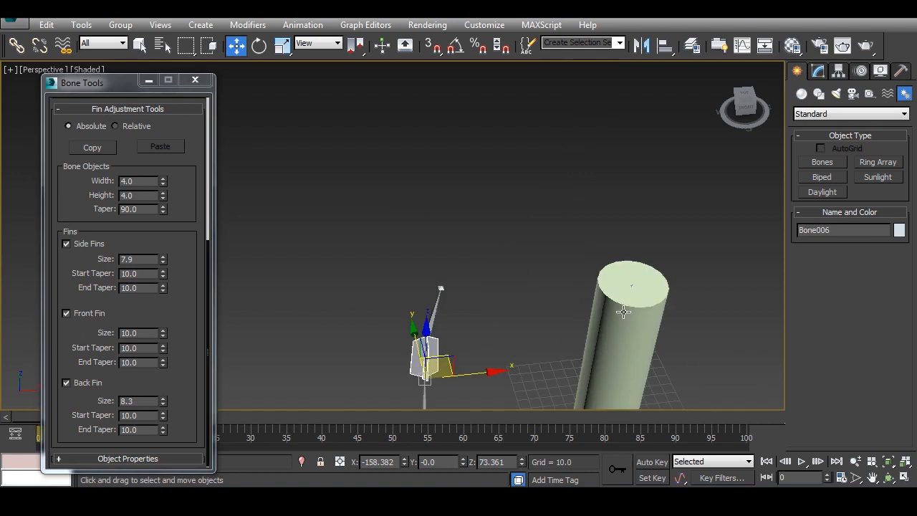
pyautogui.moveTo(623, 312); pyautogui.dragTo(495, 273, button='middle')
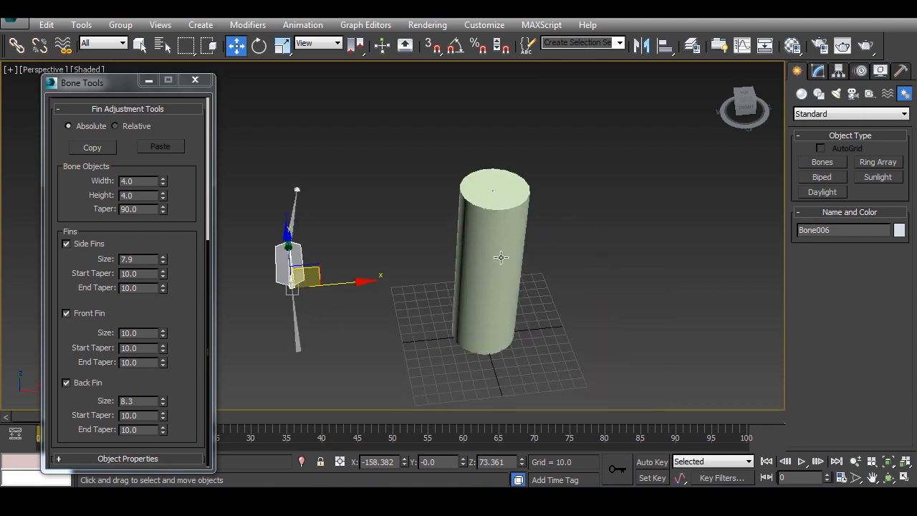
pyautogui.moveTo(300, 323); pyautogui.dragTo(385, 317, button='middle')
pyautogui.scroll(4, 386, 318)
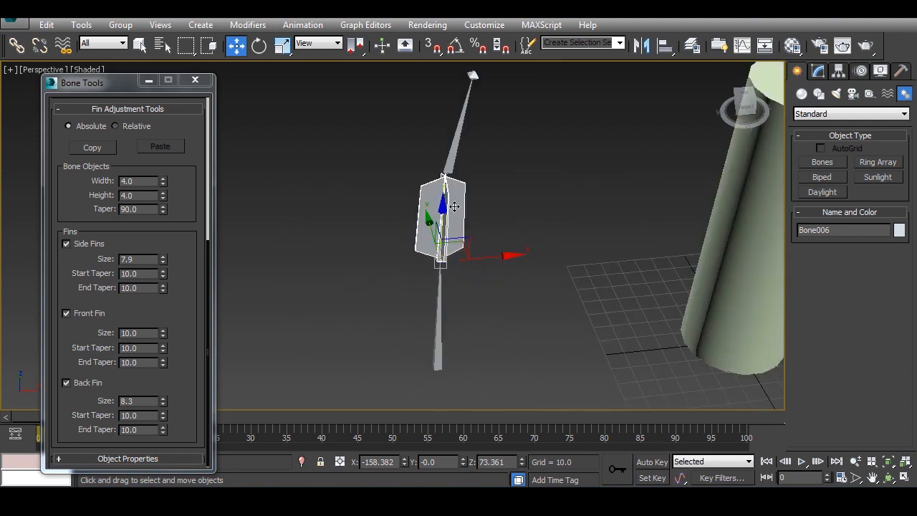
pyautogui.click(67, 382)
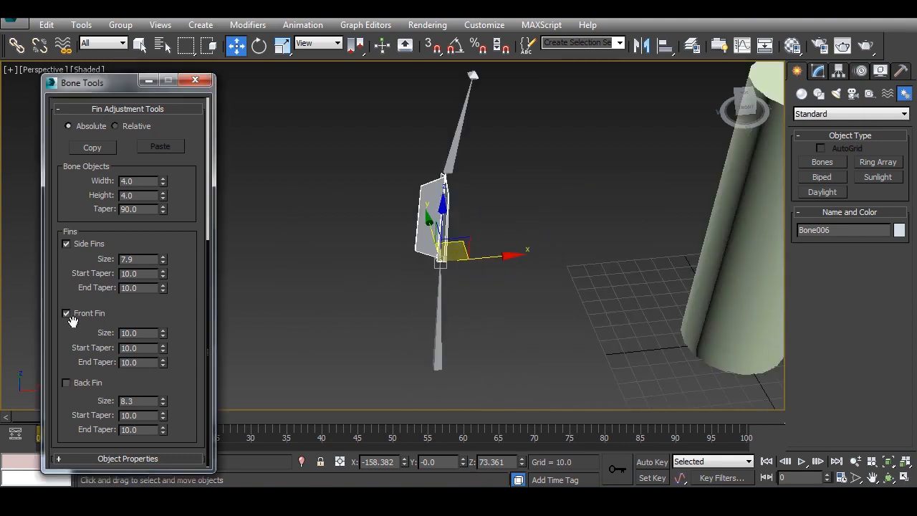
pyautogui.click(67, 313)
pyautogui.click(81, 244)
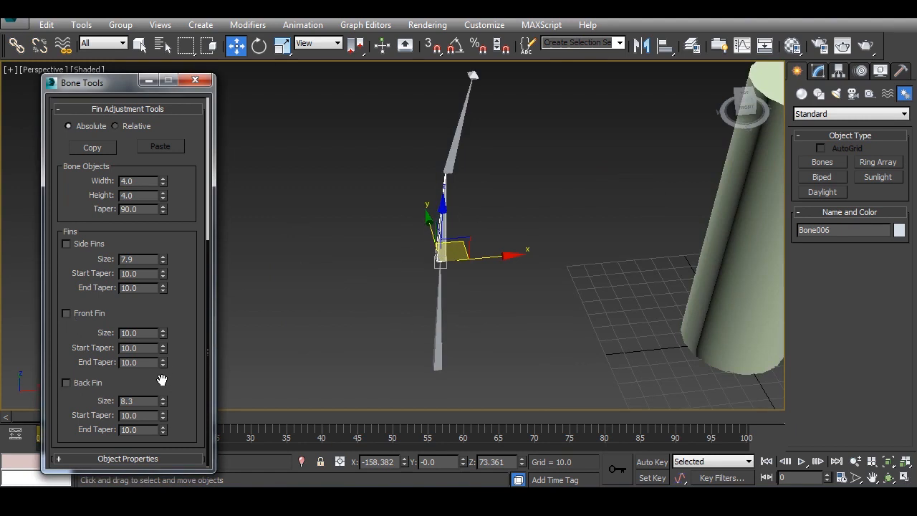
# - Examine the bone's Object Properties settings and close the Bone Tools
pyautogui.click(167, 458)
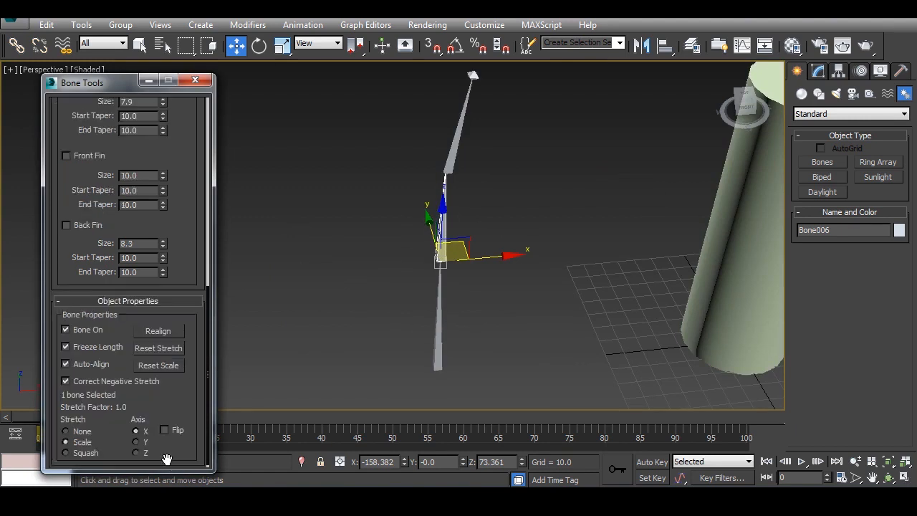
pyautogui.moveTo(191, 244); pyautogui.dragTo(173, 428)
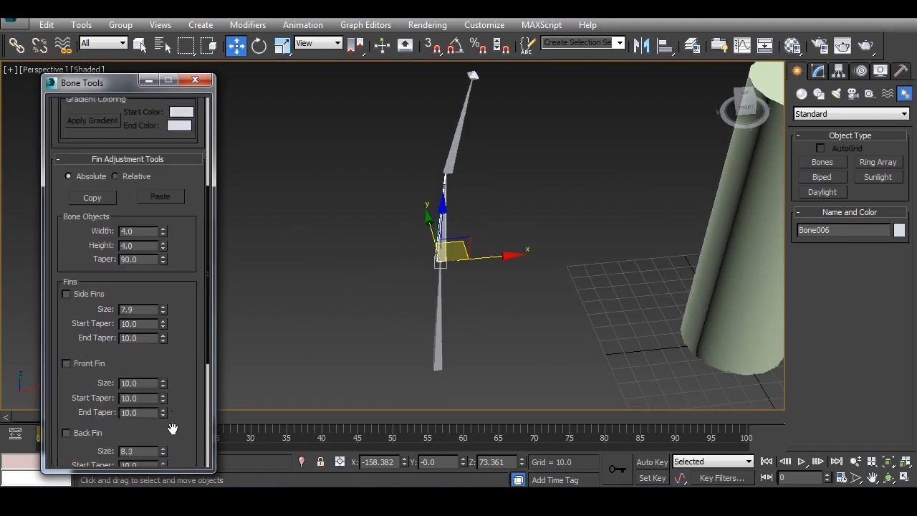
pyautogui.scroll(5, 166, 315)
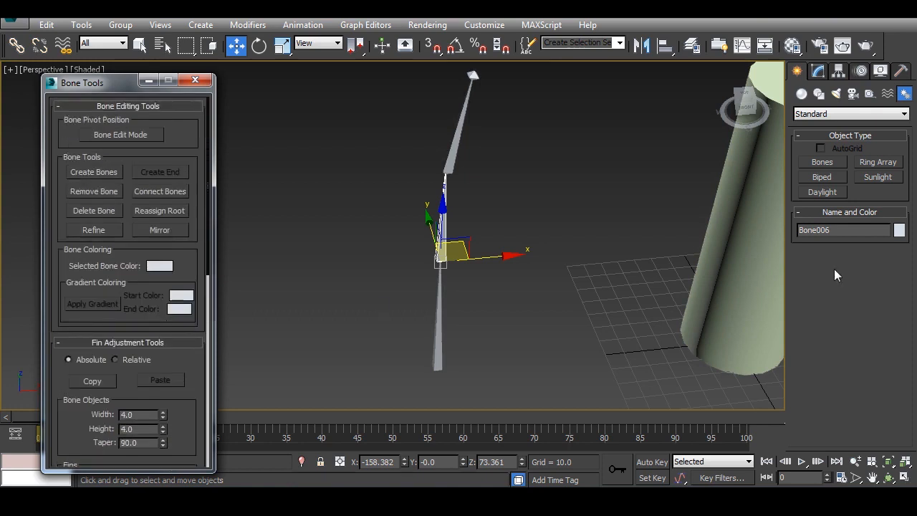
pyautogui.moveTo(191, 83); pyautogui.dragTo(209, 119)
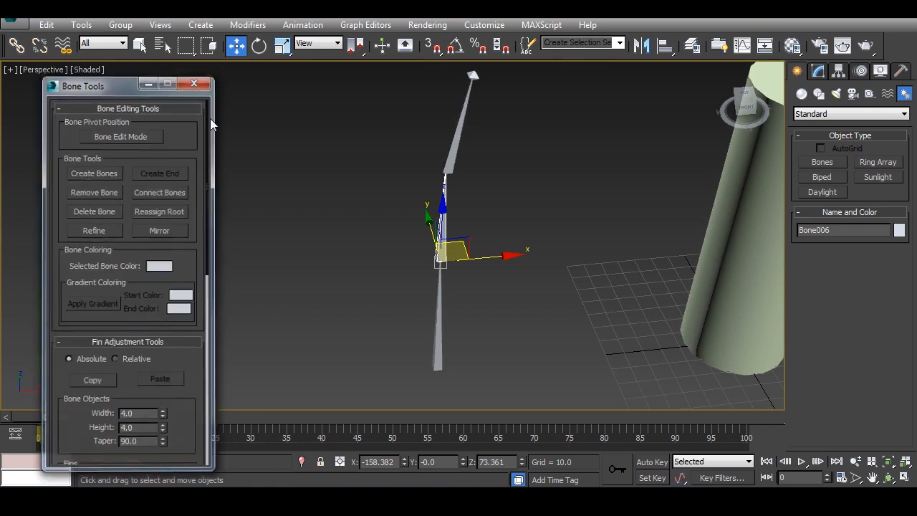
# - Delete the whole separate bone chain beside the cylinder
pyautogui.moveTo(258, 254); pyautogui.dragTo(158, 296, button='middle')
pyautogui.moveTo(304, 86); pyautogui.dragTo(405, 443)
pyautogui.press('Delete')
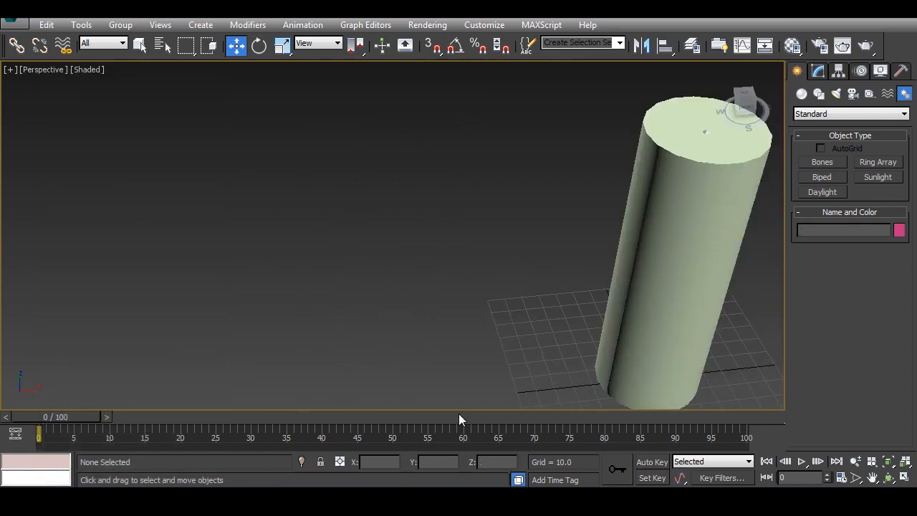
# - Select the middle bone inside the cylinder using wireframe display, and return the view to shaded display
pyautogui.click(690, 307)
pyautogui.moveTo(690, 307); pyautogui.dragTo(564, 300, button='middle')
pyautogui.press('F3')
pyautogui.click(564, 301)
pyautogui.click(371, 265)
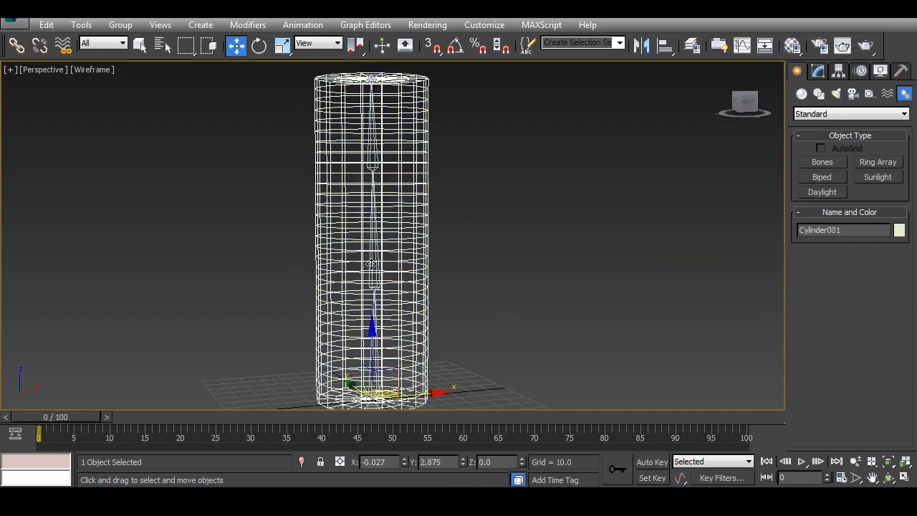
pyautogui.click(372, 265)
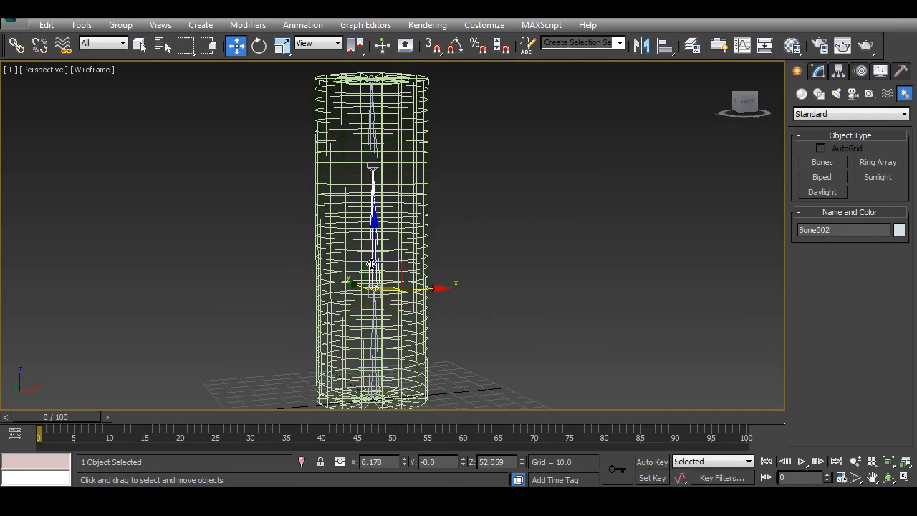
pyautogui.press('F3')
pyautogui.scroll(-3, 393, 307)
pyautogui.keyDown('alt'); pyautogui.moveTo(405, 308); pyautogui.dragTo(397, 316, button='middle'); pyautogui.keyUp('alt')
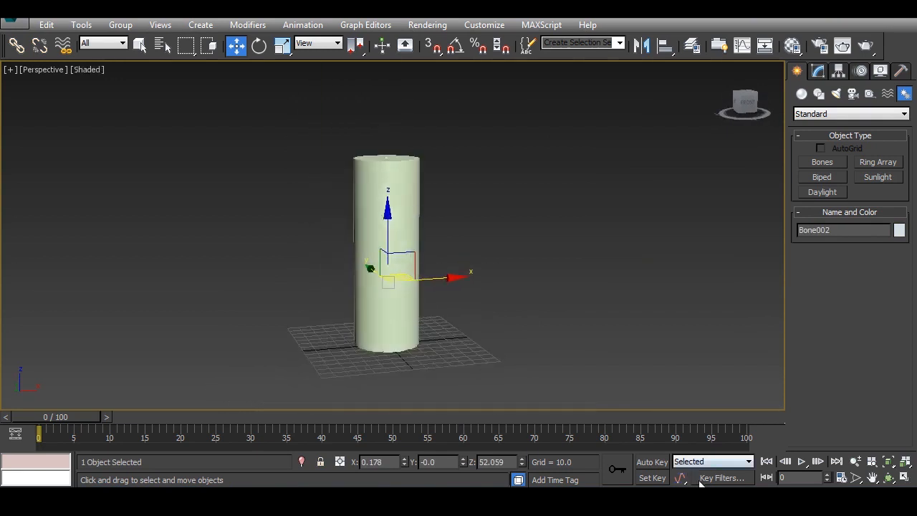
# - Record a rotation of the selected middle bone at frame 25 with Auto Key, turn Auto Key off and deselect the bone
pyautogui.click(652, 461)
pyautogui.moveTo(62, 420); pyautogui.dragTo(229, 427)
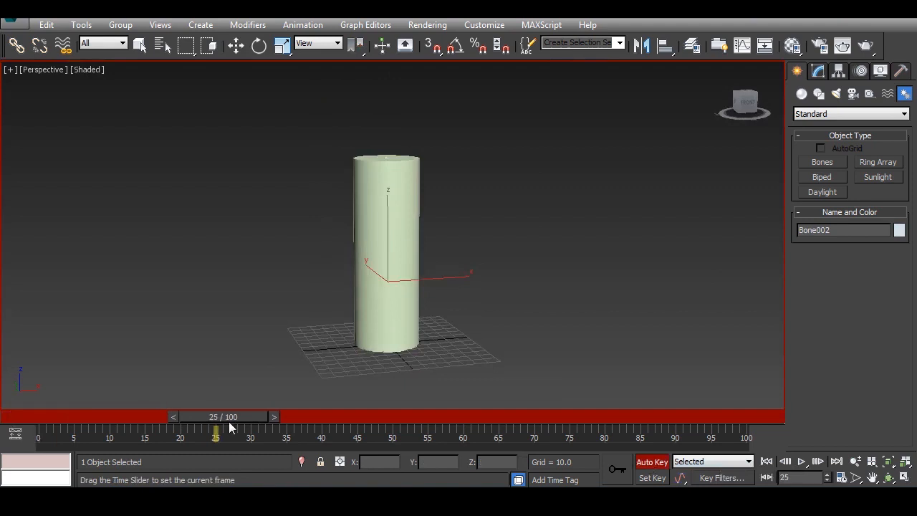
pyautogui.click(236, 45)
pyautogui.click(258, 45)
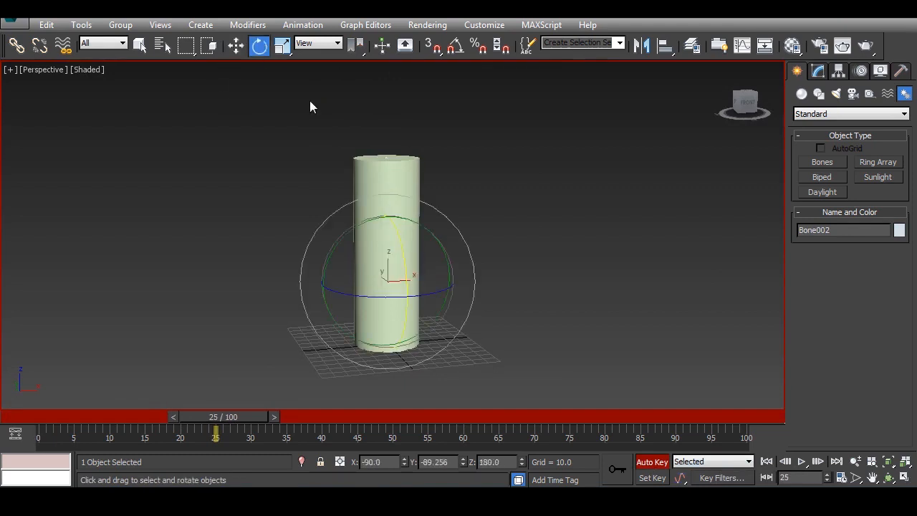
pyautogui.moveTo(416, 225); pyautogui.dragTo(478, 286)
pyautogui.click(653, 461)
pyautogui.click(597, 351)
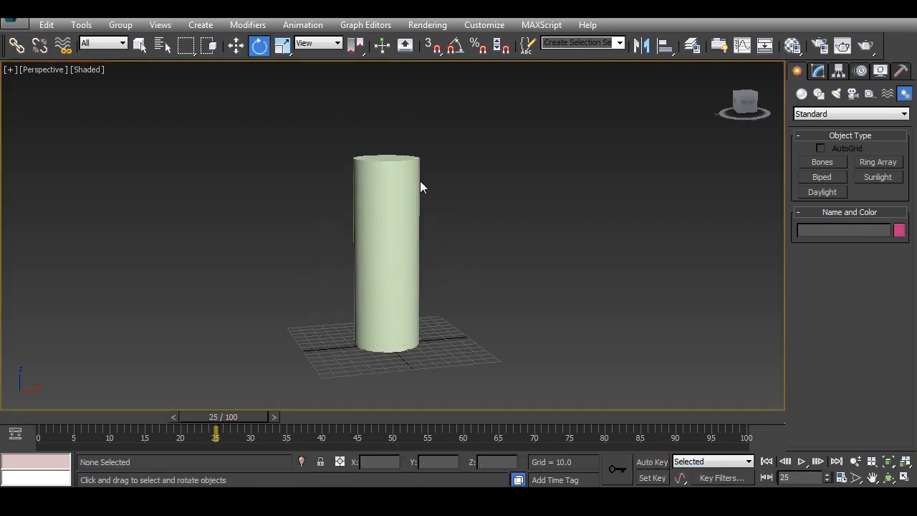
# - Apply a Skin modifier to the cylinder
pyautogui.click(367, 169)
pyautogui.click(817, 71)
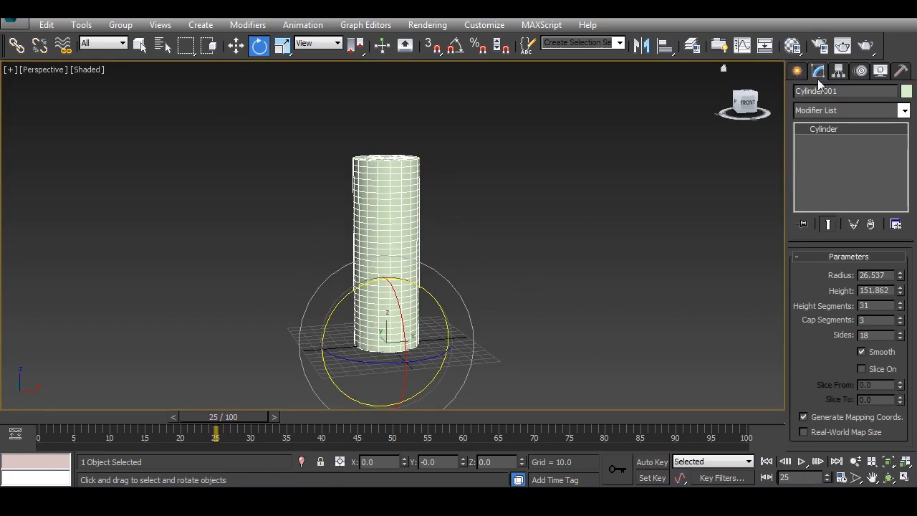
pyautogui.click(844, 110)
pyautogui.press('s')
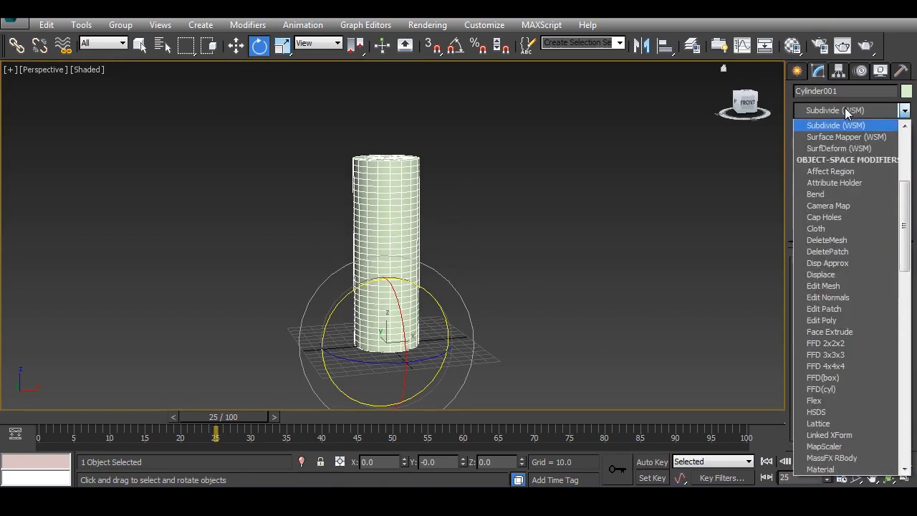
pyautogui.press('k')
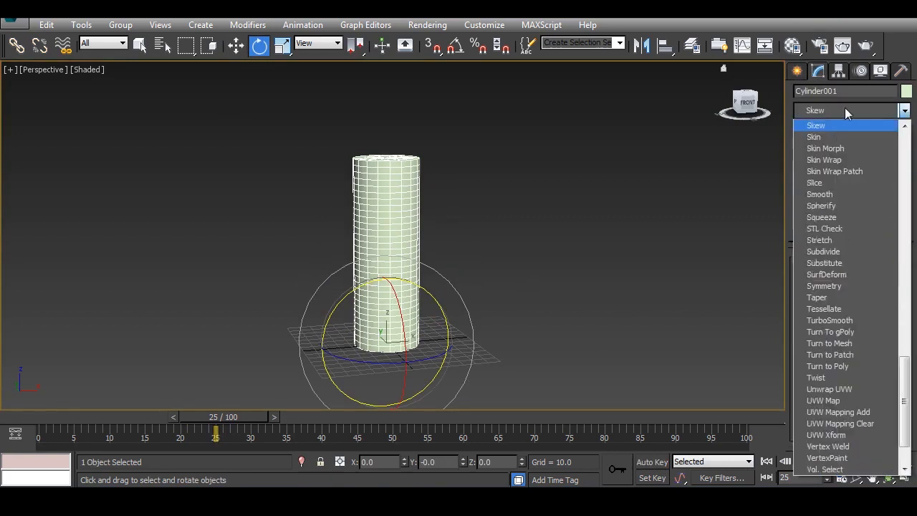
pyautogui.click(817, 136)
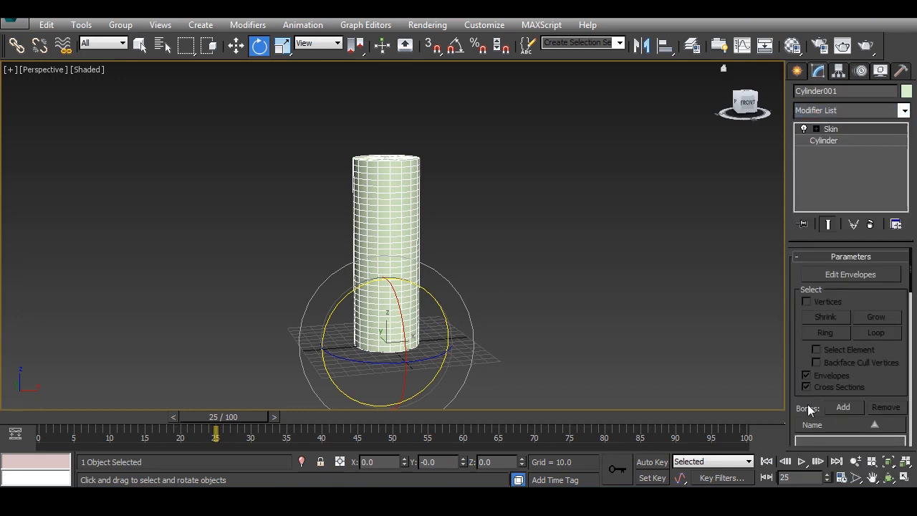
# - Add Bone001 through Bone004 to the cylinder's Skin modifier
pyautogui.click(843, 407)
pyautogui.click(169, 123)
pyautogui.keyDown('shift'); pyautogui.click(169, 165); pyautogui.keyUp('shift')
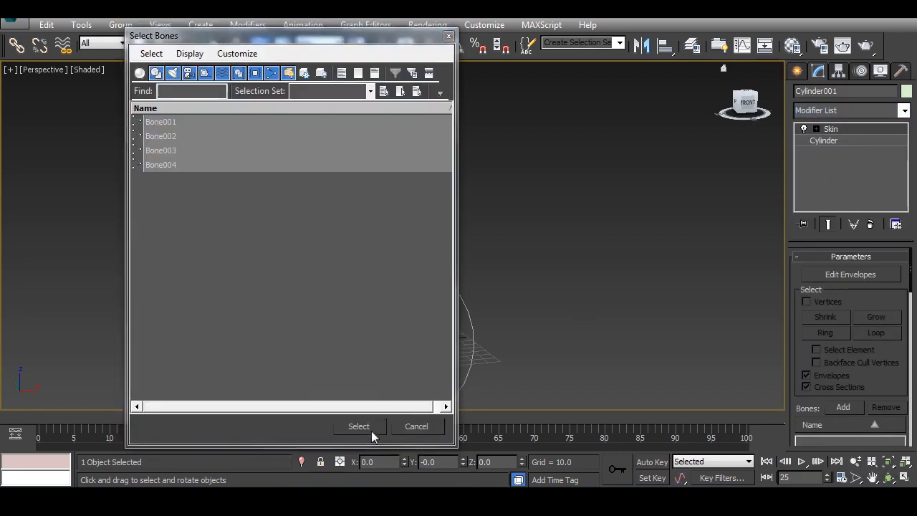
pyautogui.click(360, 426)
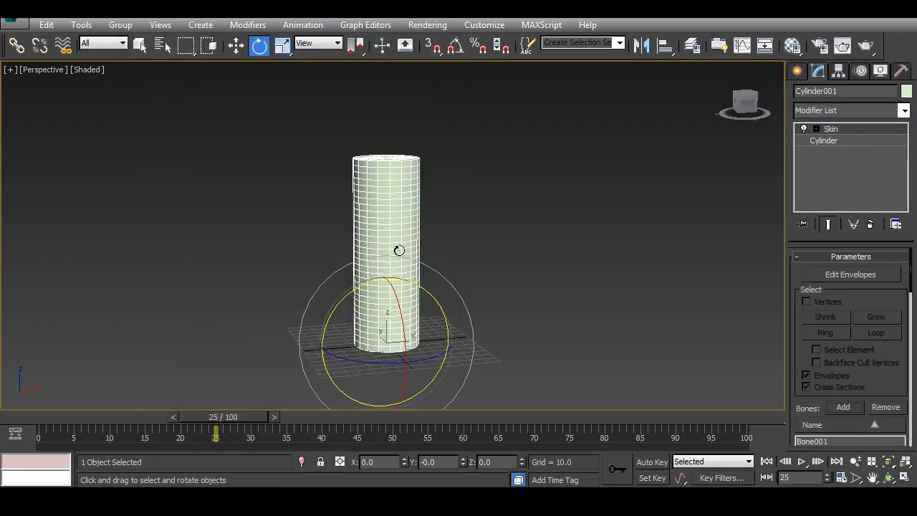
# - Try rotating Bone002 sideways to test how the skinned cylinder bends at the joint, and undo the rotation
pyautogui.press('F3')
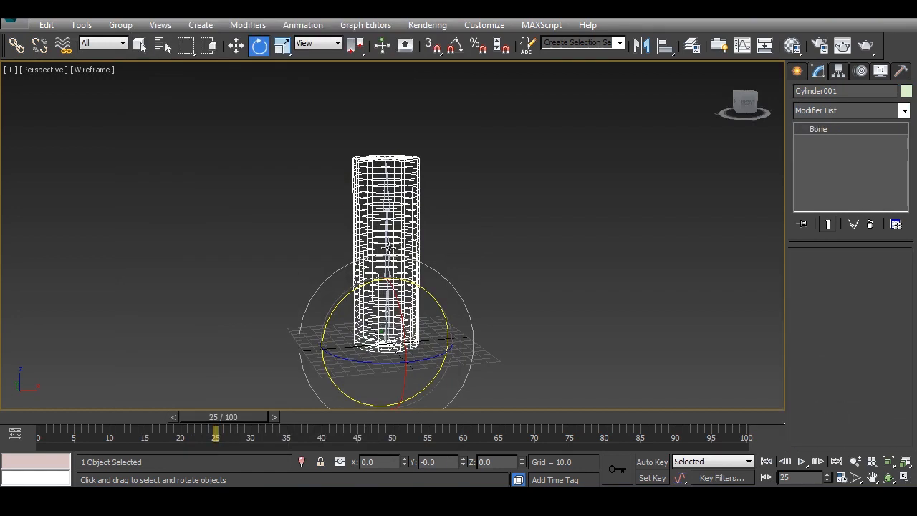
pyautogui.click(387, 248)
pyautogui.press('F3')
pyautogui.moveTo(417, 222); pyautogui.dragTo(376, 188)
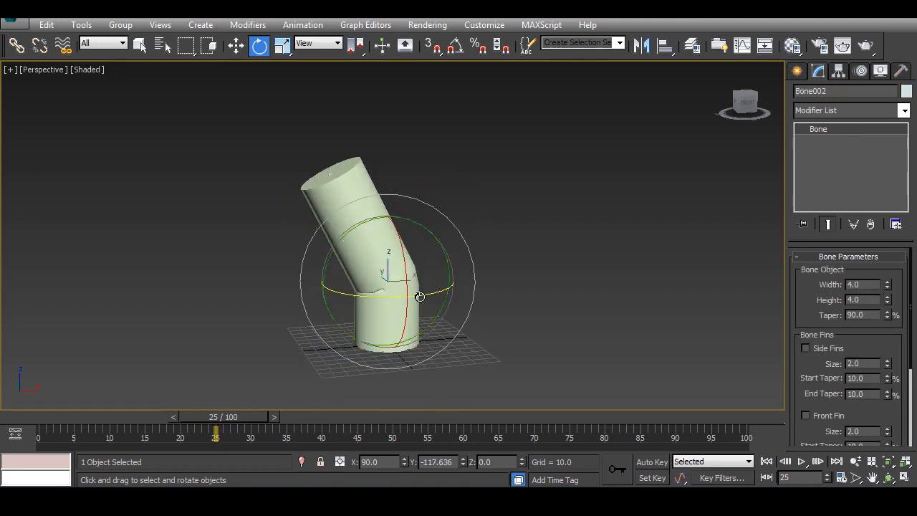
pyautogui.scroll(5, 423, 290)
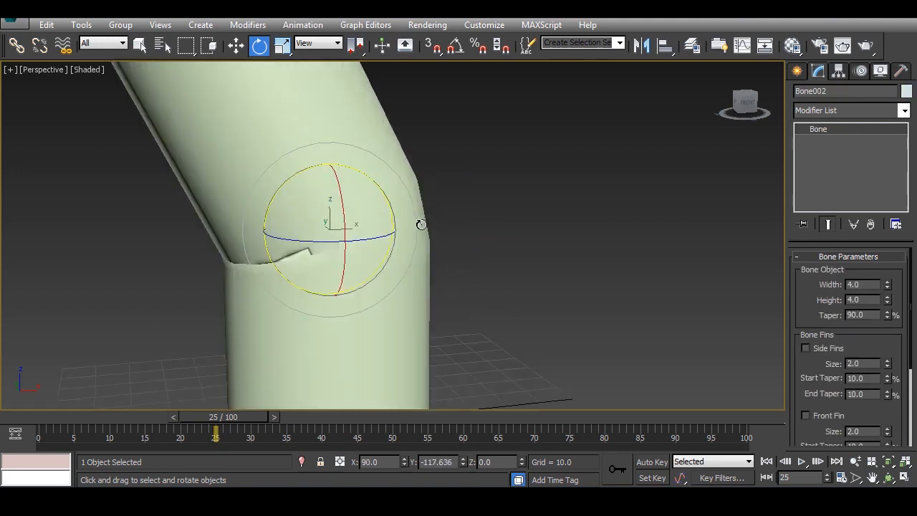
pyautogui.scroll(-3, 344, 229)
pyautogui.moveTo(327, 207); pyautogui.dragTo(372, 282, button='middle')
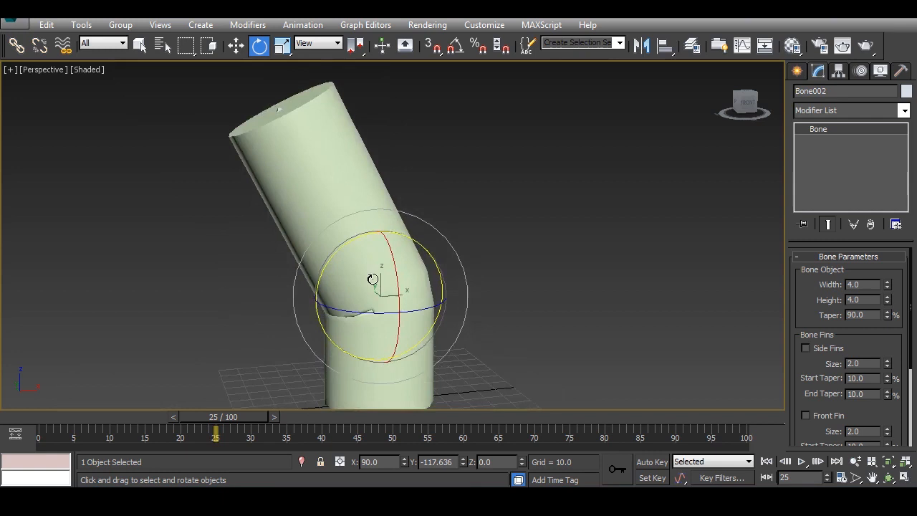
pyautogui.hotkey('ctrl', 'z')
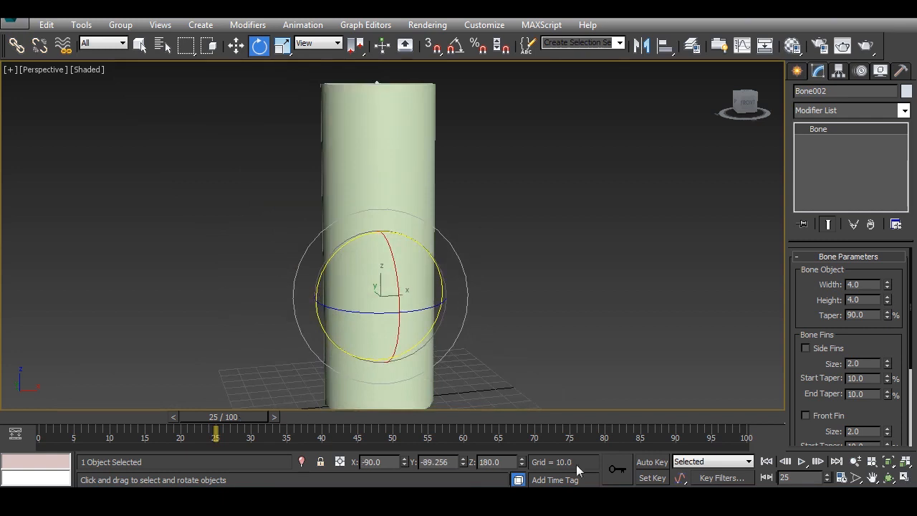
# - Enable Auto Key and rotate Bone002 around the Y axis to about -51.9 at frame 25
pyautogui.click(651, 461)
pyautogui.moveTo(382, 243); pyautogui.dragTo(388, 258, button='middle')
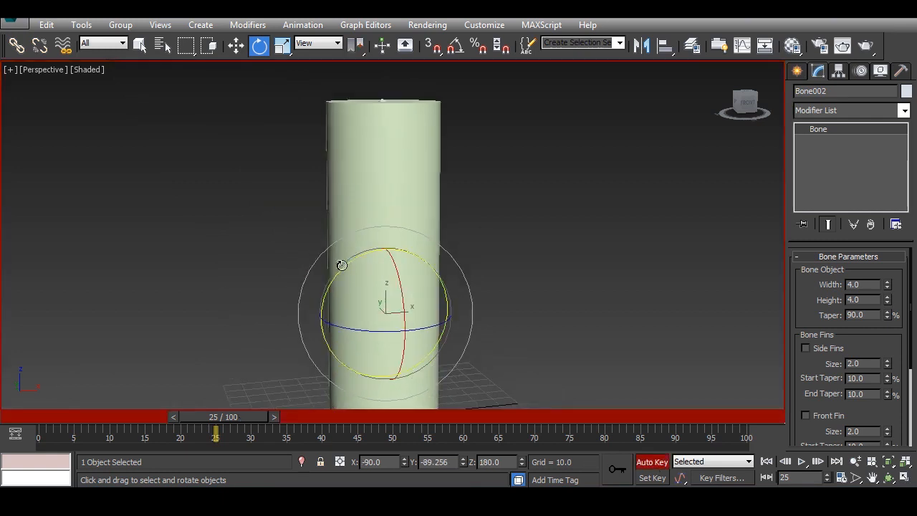
pyautogui.moveTo(337, 262); pyautogui.dragTo(302, 300)
# - Go to frame 50 and rotate Bone002 around the X axis so the upper cylinder tilts forward
pyautogui.moveTo(242, 416); pyautogui.dragTo(406, 407)
pyautogui.press('e')
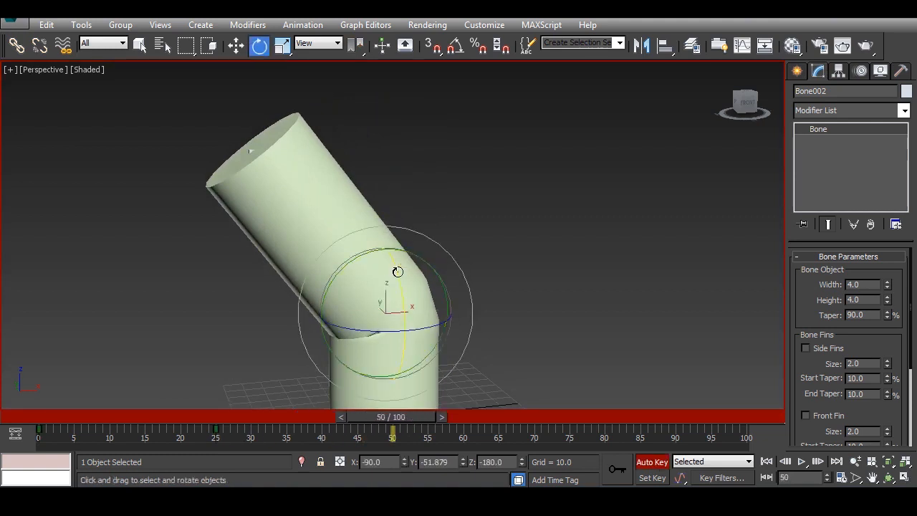
pyautogui.moveTo(389, 286); pyautogui.dragTo(406, 315)
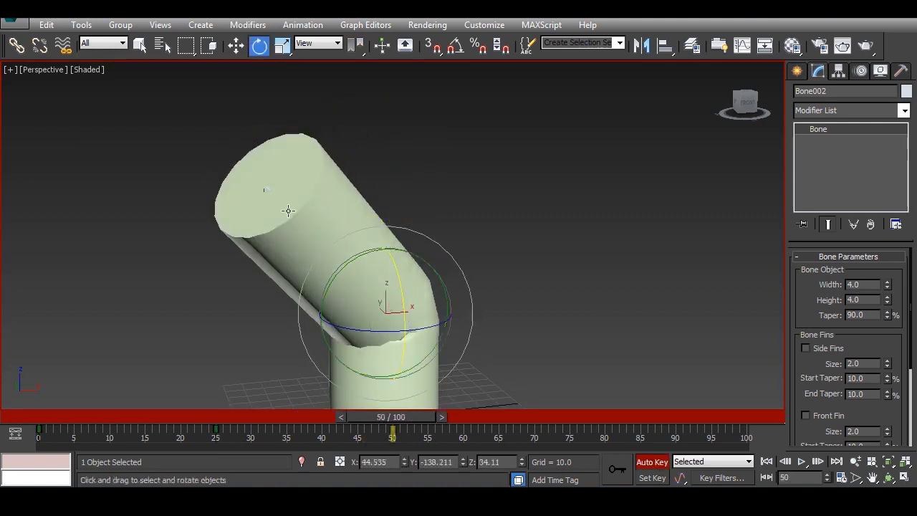
# - Restrict the selection filter to Bone objects and clear the current selection
pyautogui.click(310, 238)
pyautogui.click(310, 239)
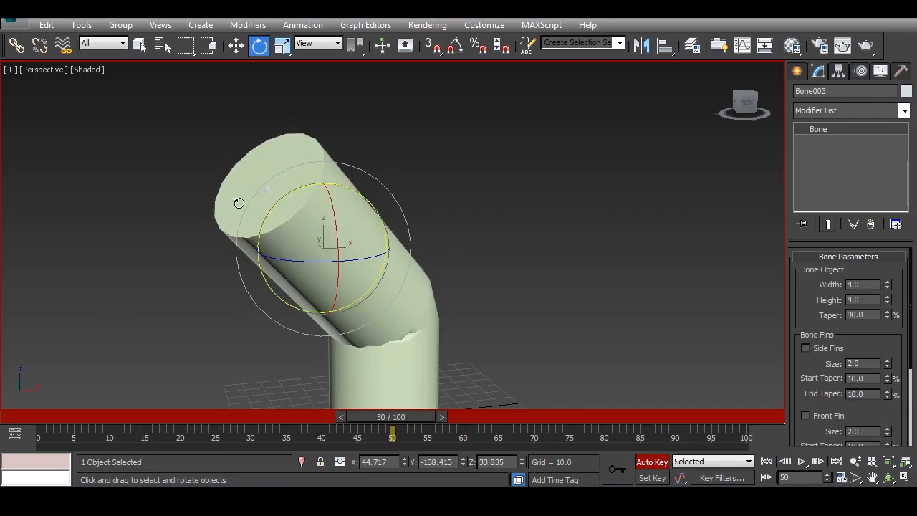
pyautogui.click(107, 45)
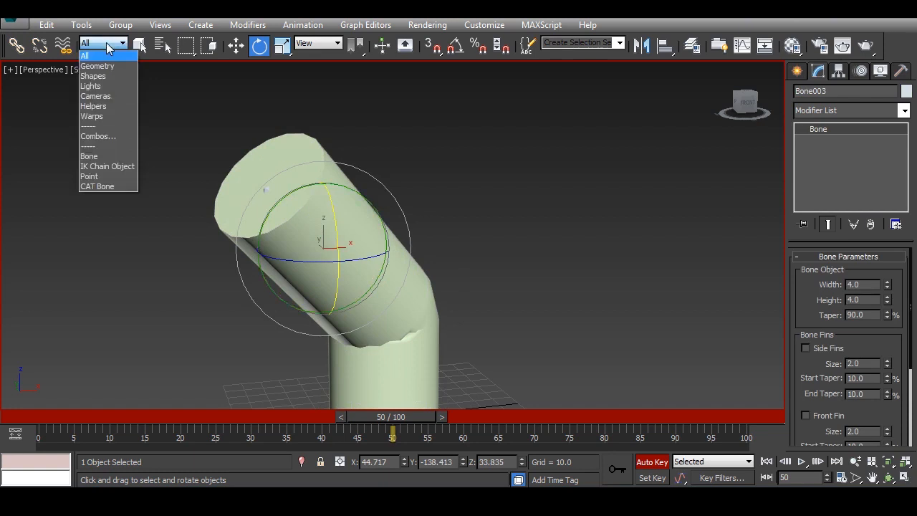
pyautogui.click(107, 159)
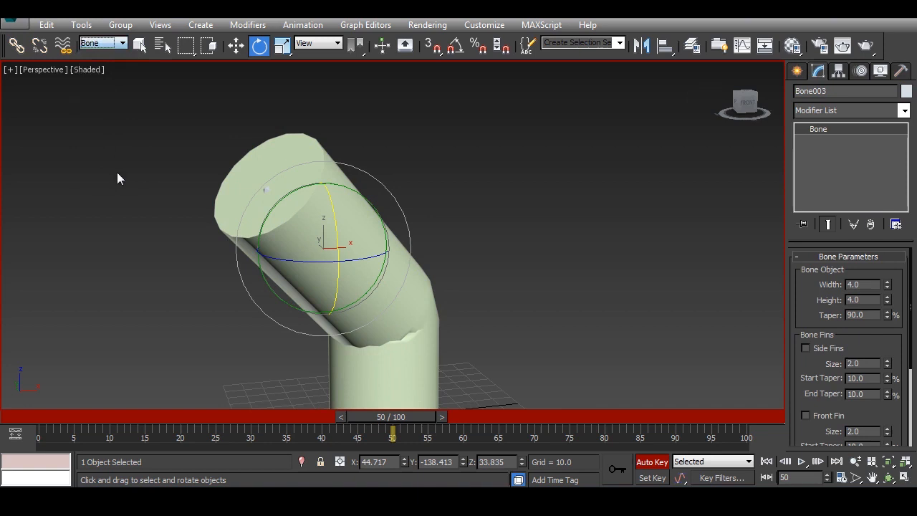
pyautogui.click(503, 236)
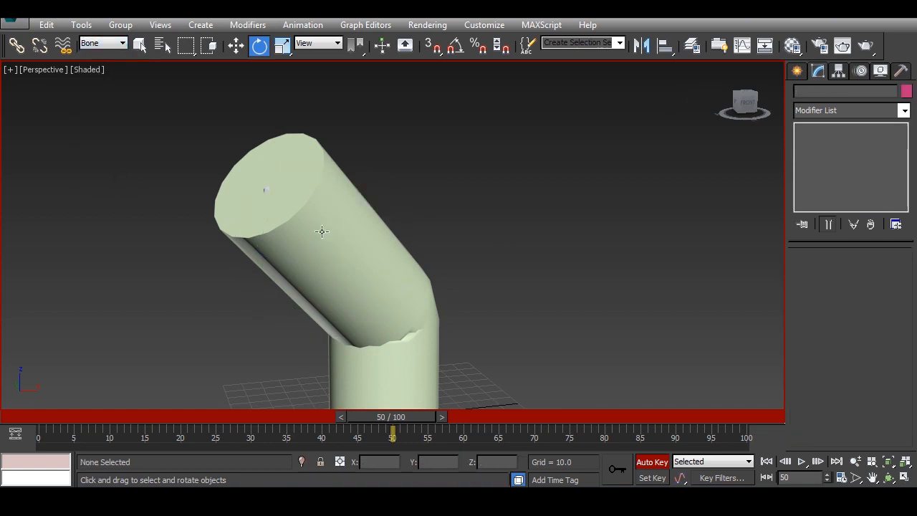
# - Select only Bone003 inside the cylinder and rotate it around the X axis at frame 50 so the upper section tilts back
pyautogui.doubleClick(338, 213)
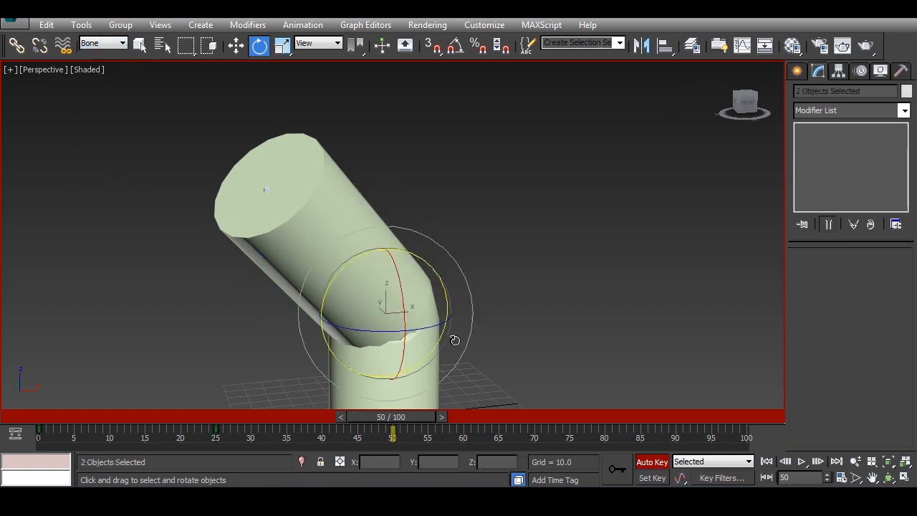
pyautogui.moveTo(452, 341); pyautogui.dragTo(433, 282, button='middle')
pyautogui.press('F3')
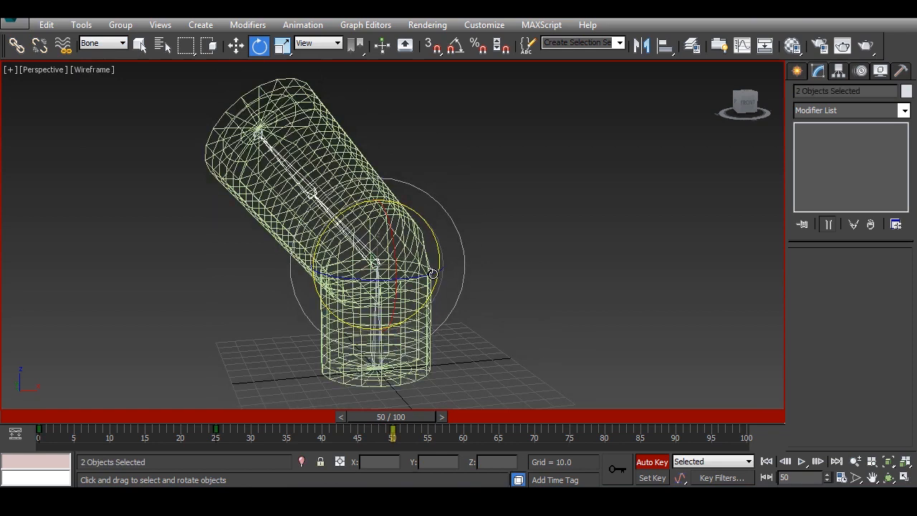
pyautogui.click(521, 239)
pyautogui.click(293, 173)
pyautogui.press('F3')
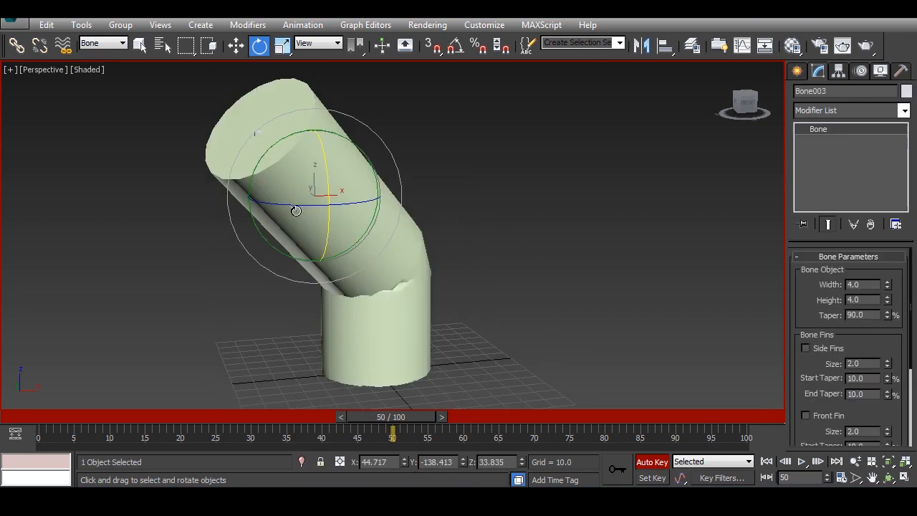
pyautogui.moveTo(326, 167); pyautogui.dragTo(295, 109)
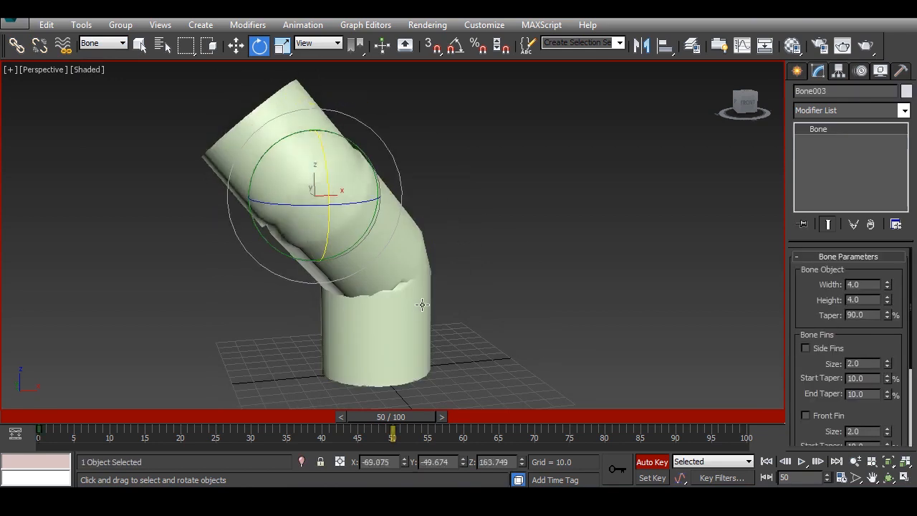
# - Select the base bone, Bone001, and rotate it around the Y axis to about -71.1 at frame 50
pyautogui.click(383, 347)
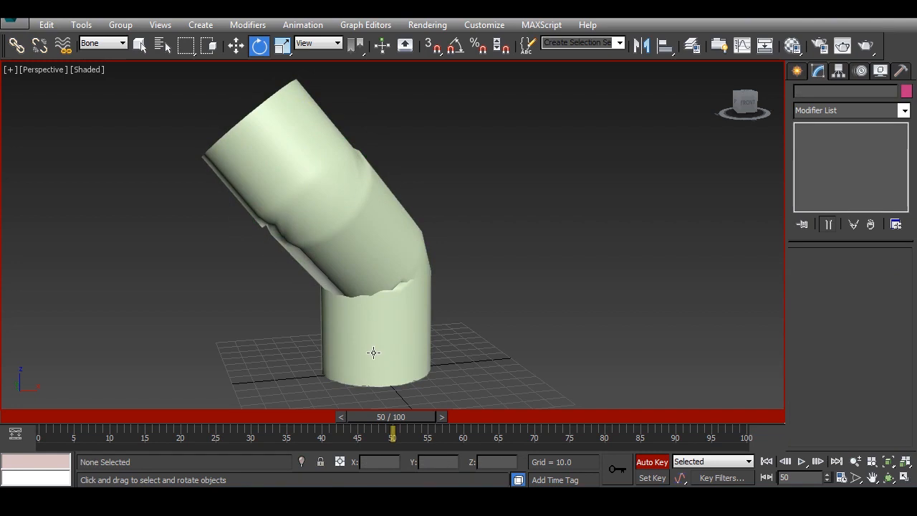
pyautogui.click(400, 319)
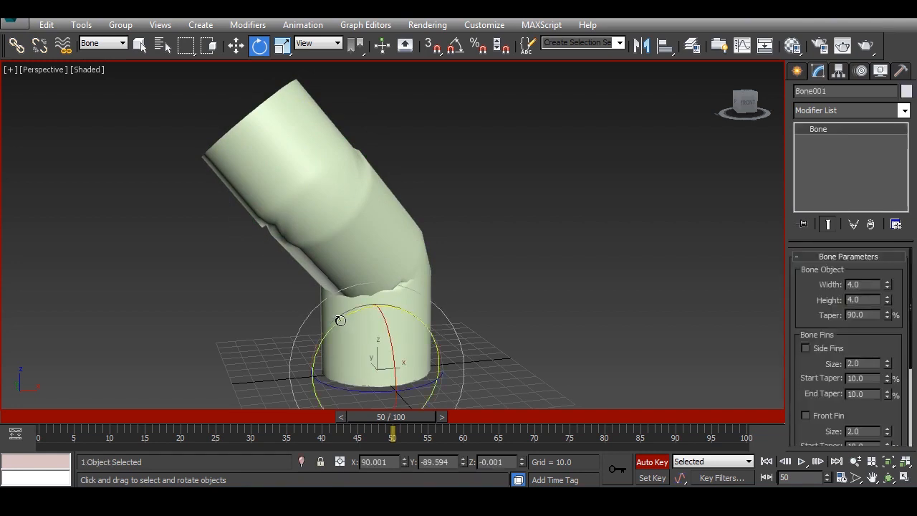
pyautogui.moveTo(355, 323); pyautogui.dragTo(350, 306)
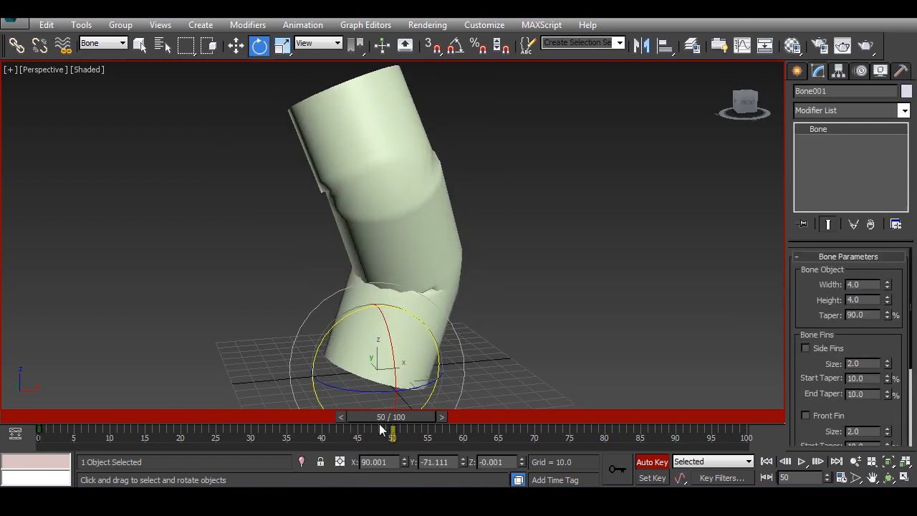
# - Return the animation to frame 0 and turn off Auto Key
pyautogui.moveTo(381, 427); pyautogui.dragTo(36, 418)
pyautogui.press('e')
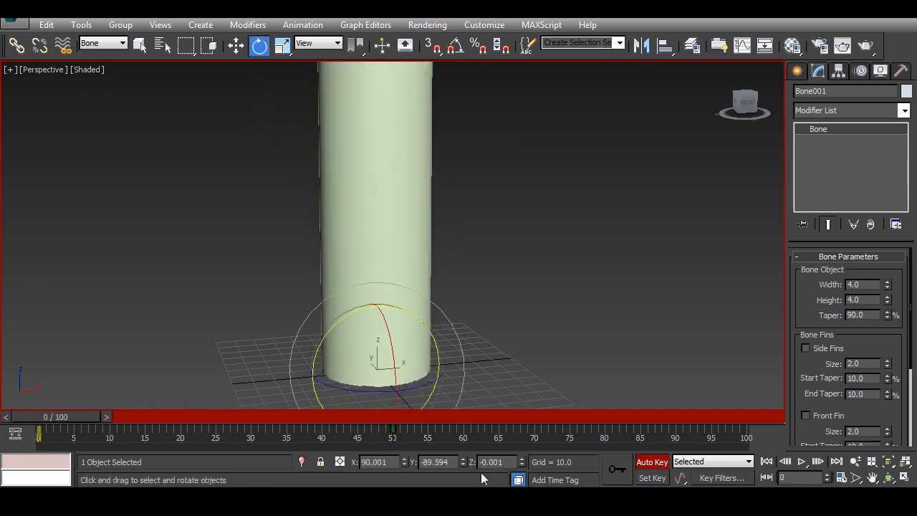
pyautogui.click(652, 462)
pyautogui.scroll(-5, 289, 270)
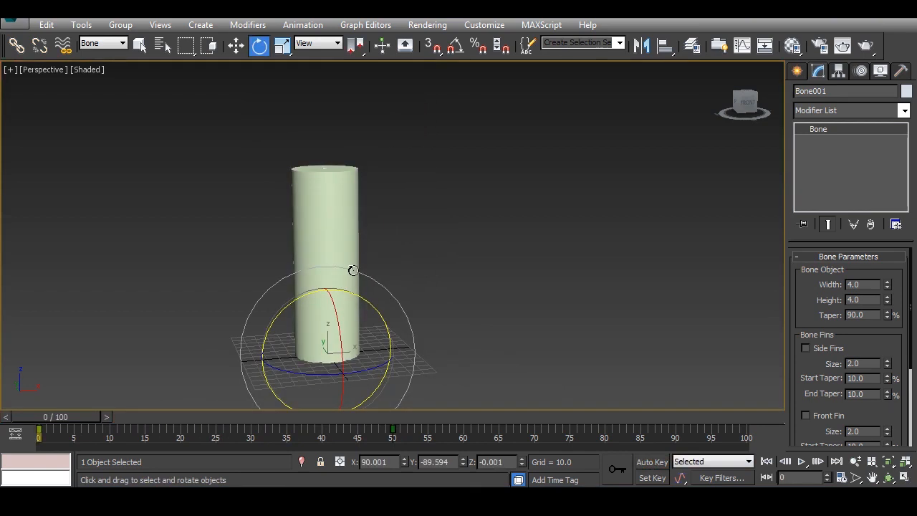
# - Select all four bones and delete all their animation keys
pyautogui.moveTo(245, 156); pyautogui.dragTo(529, 453)
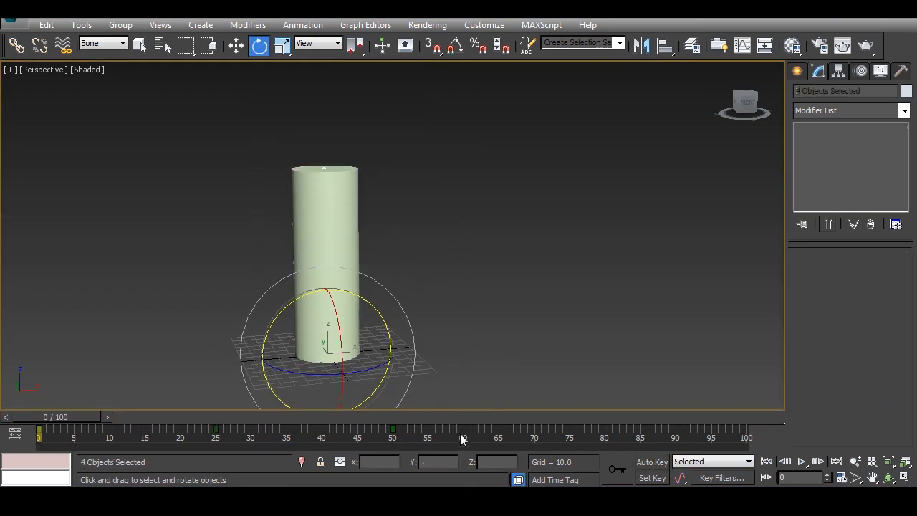
pyautogui.moveTo(461, 439); pyautogui.dragTo(3, 458)
pyautogui.press('Delete')
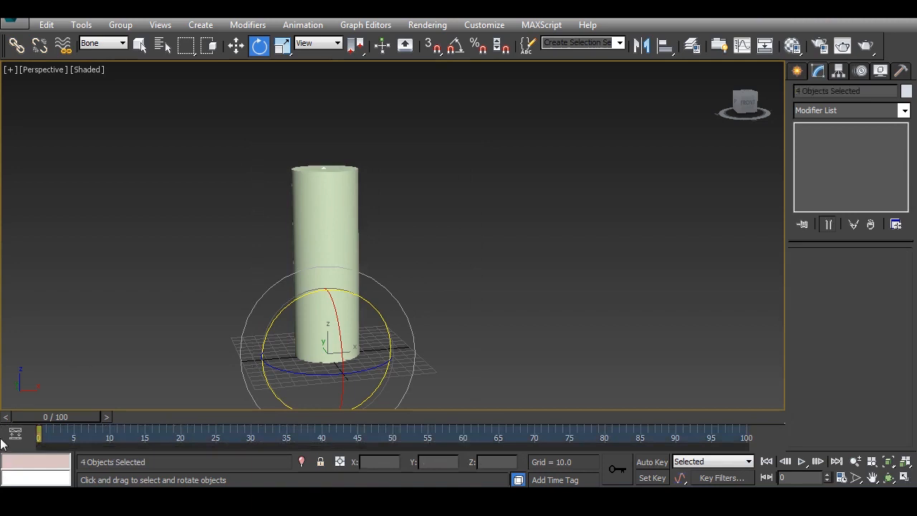
# - Show the model in wireframe and create an HI Solver IK chain from Bone001 to Bone004
pyautogui.click(326, 164)
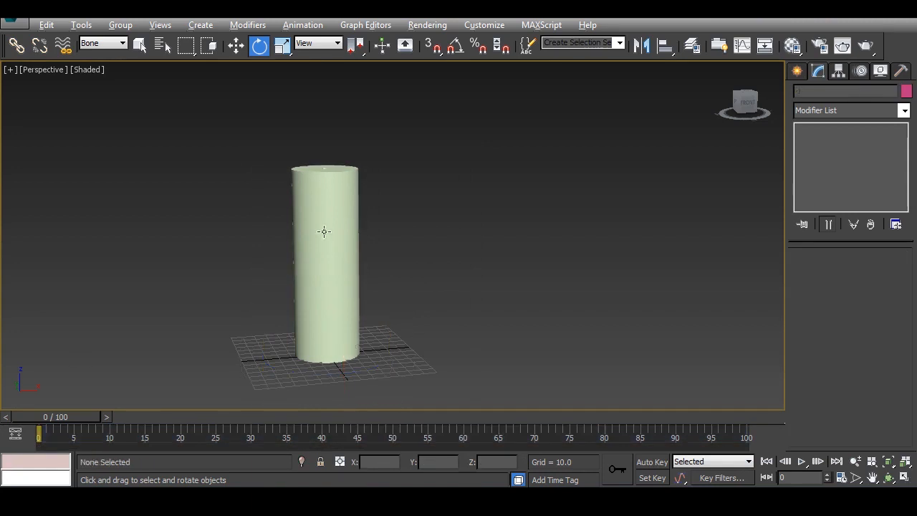
pyautogui.press('F3')
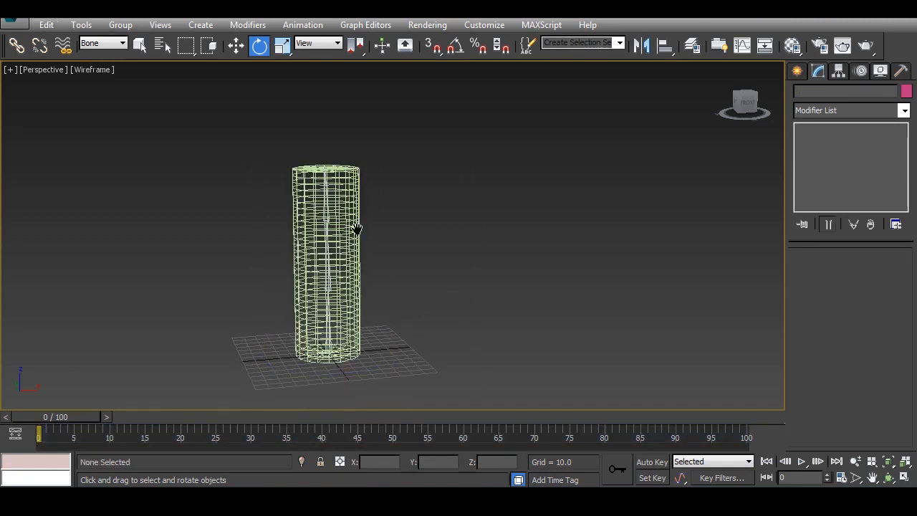
pyautogui.moveTo(356, 232); pyautogui.dragTo(365, 245, button='middle')
pyautogui.click(342, 359)
pyautogui.moveTo(343, 359); pyautogui.dragTo(347, 348, button='middle')
pyautogui.click(302, 24)
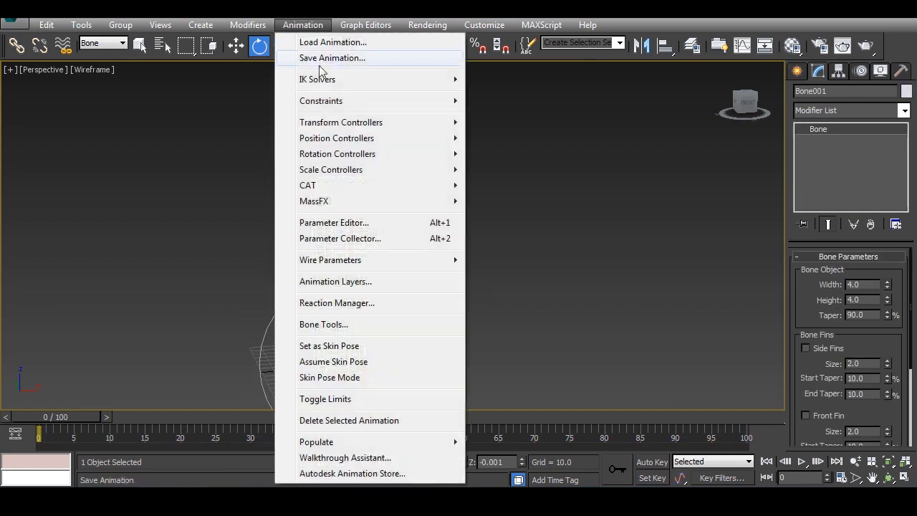
pyautogui.moveTo(332, 83)
pyautogui.click(503, 81)
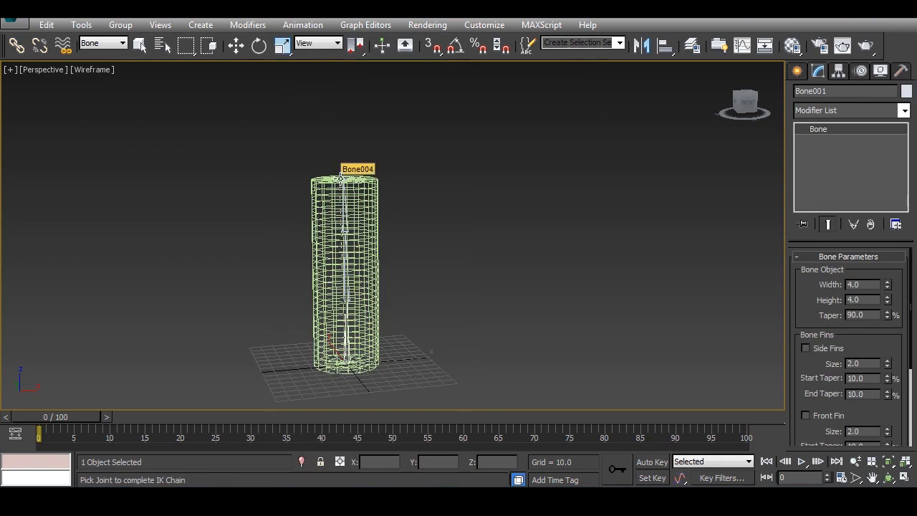
pyautogui.click(341, 178)
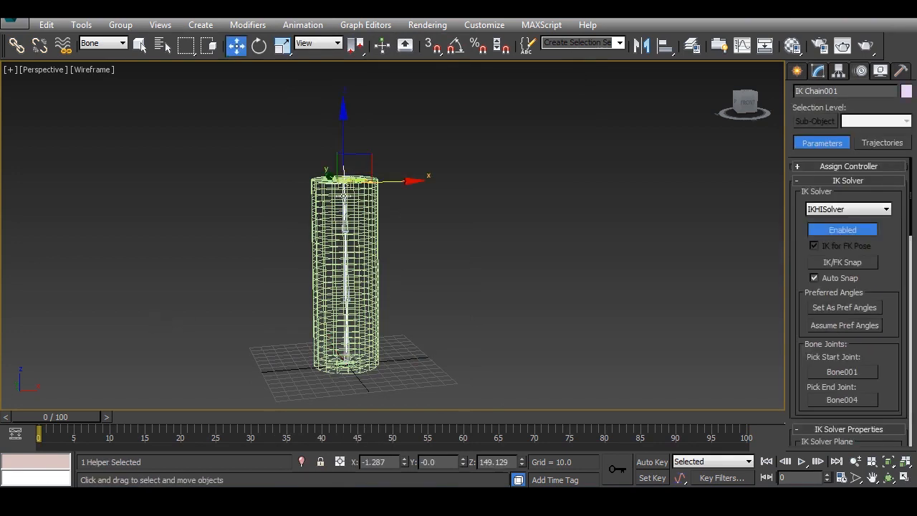
# - Bend the cylinder by moving the IK chain's goal in the XZ plane to about X -91.3, Z 88.5
pyautogui.moveTo(374, 154); pyautogui.dragTo(260, 222)
pyautogui.keyDown('alt'); pyautogui.moveTo(313, 274); pyautogui.dragTo(291, 280, button='middle'); pyautogui.keyUp('alt')
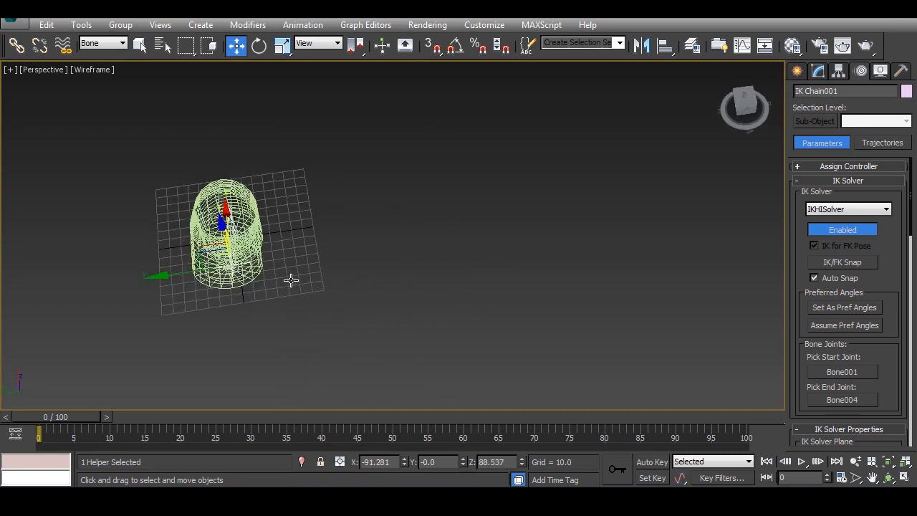
# - Bend the cylinder sideways by moving the IK chain's goal in the XY plane to about X -35.2, Y 78.1, and deselect it
pyautogui.moveTo(206, 242); pyautogui.dragTo(97, 205)
pyautogui.keyDown('alt'); pyautogui.moveTo(305, 279); pyautogui.dragTo(248, 319, button='middle'); pyautogui.keyUp('alt')
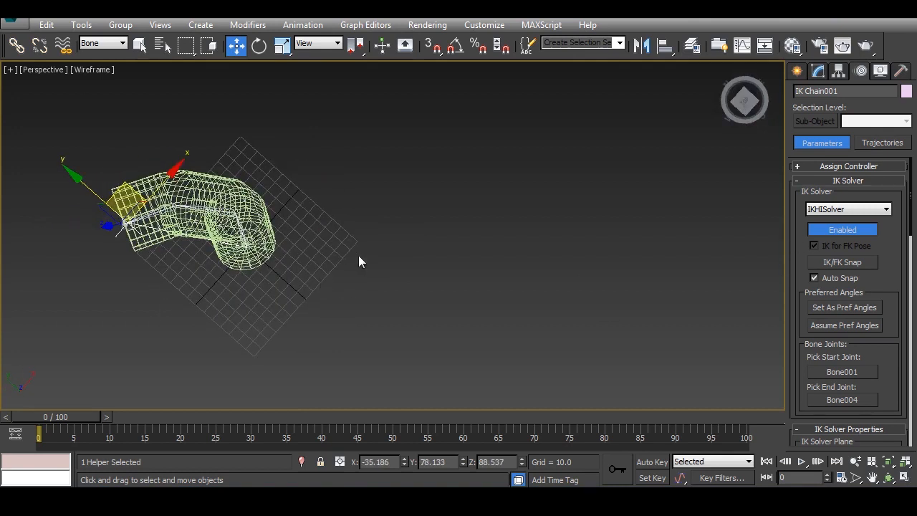
pyautogui.moveTo(358, 260); pyautogui.dragTo(409, 241, button='middle')
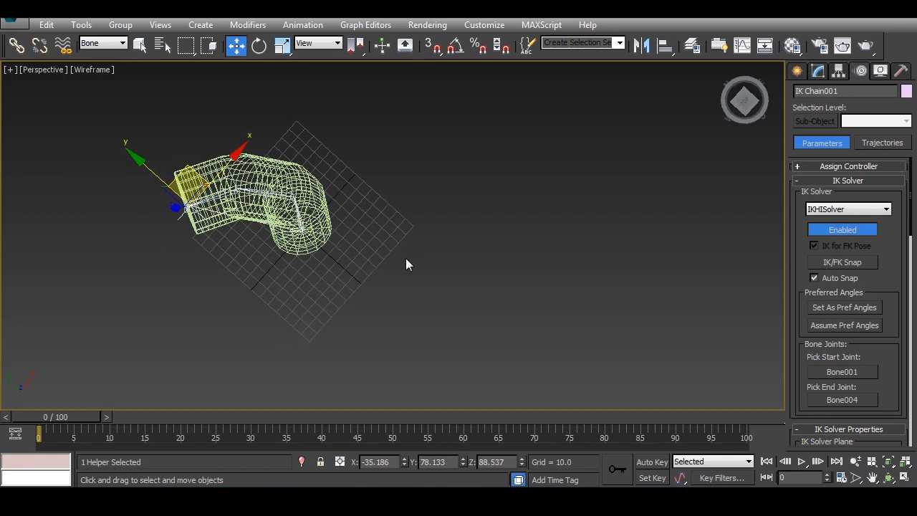
pyautogui.click(343, 159)
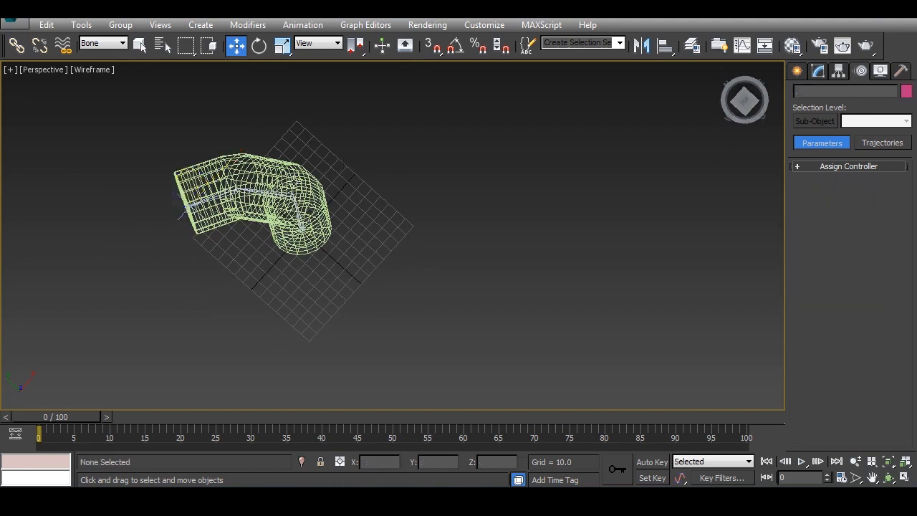
# - Set the selection filter to All, select the cylinder, and display the perspective view shaded
pyautogui.click(123, 42)
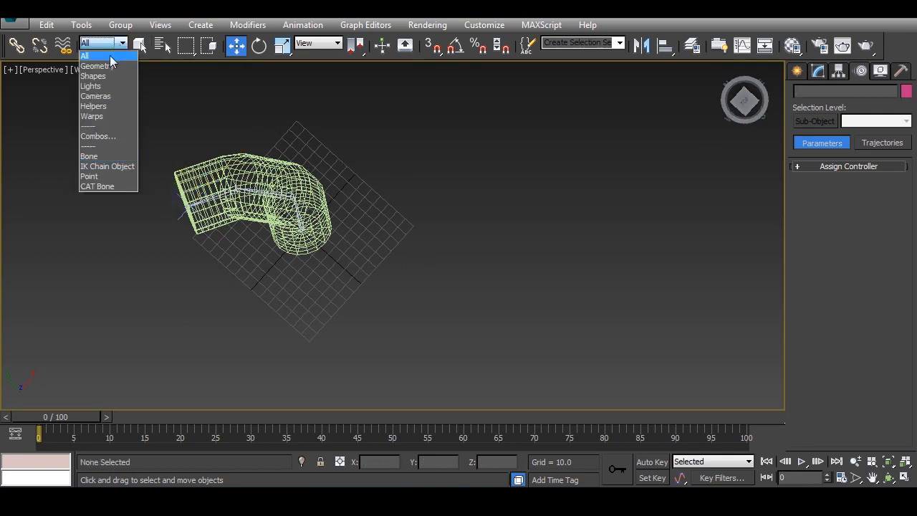
pyautogui.click(107, 55)
pyautogui.click(314, 180)
pyautogui.press('F3')
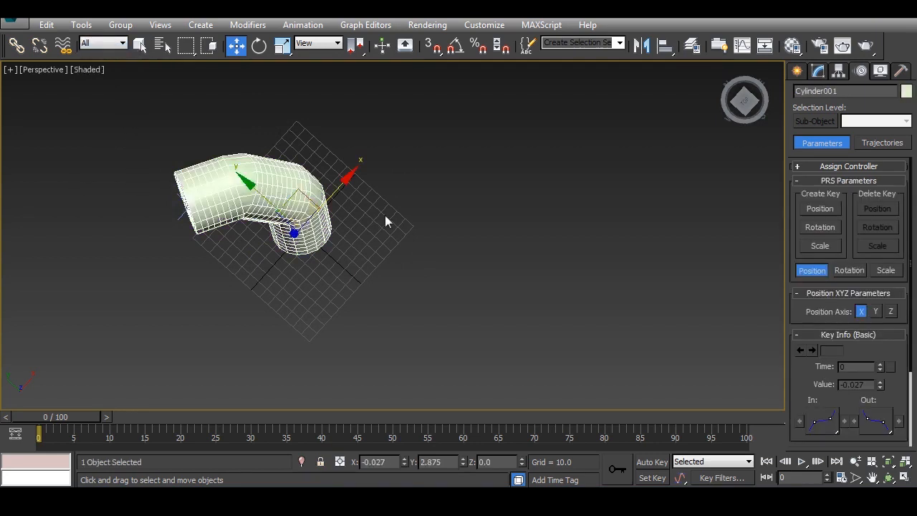
# - Add a TurboSmooth modifier above the cylinder's Skin, set its iterations to 2, and deselect the cylinder
pyautogui.click(818, 70)
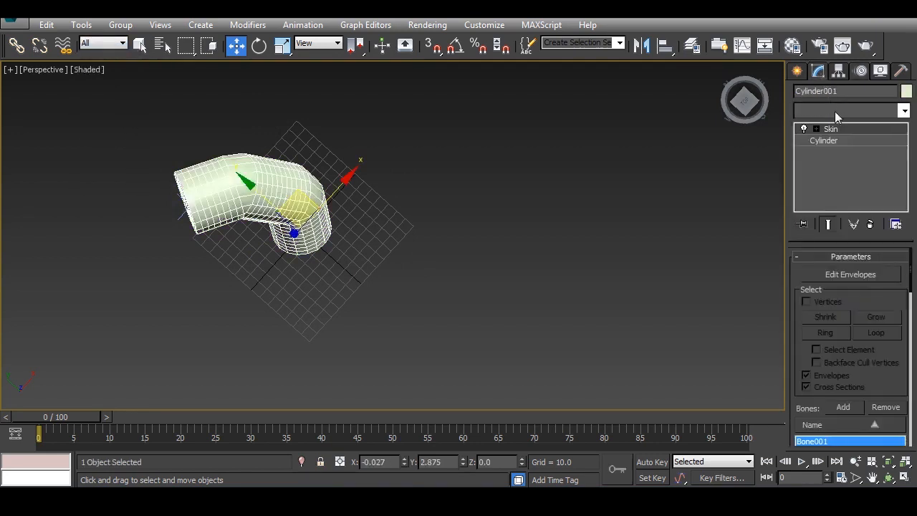
pyautogui.click(835, 111)
pyautogui.press('t')
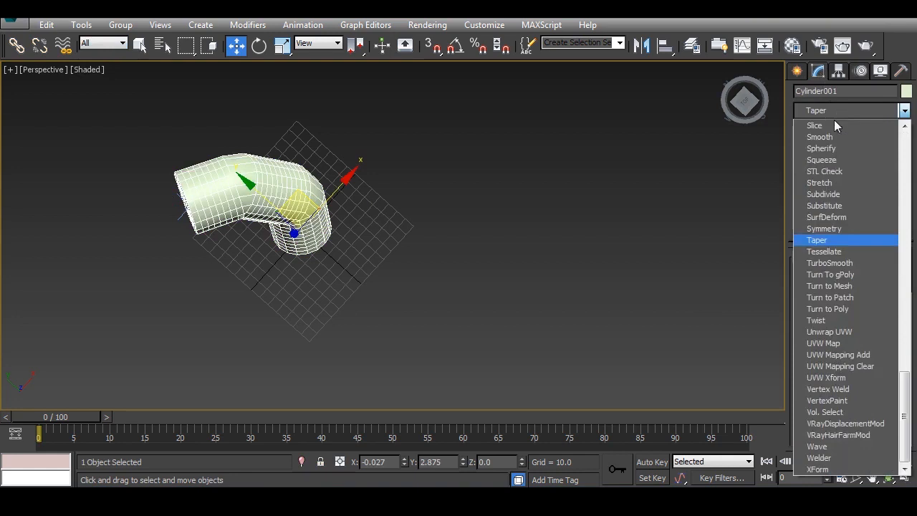
pyautogui.click(828, 263)
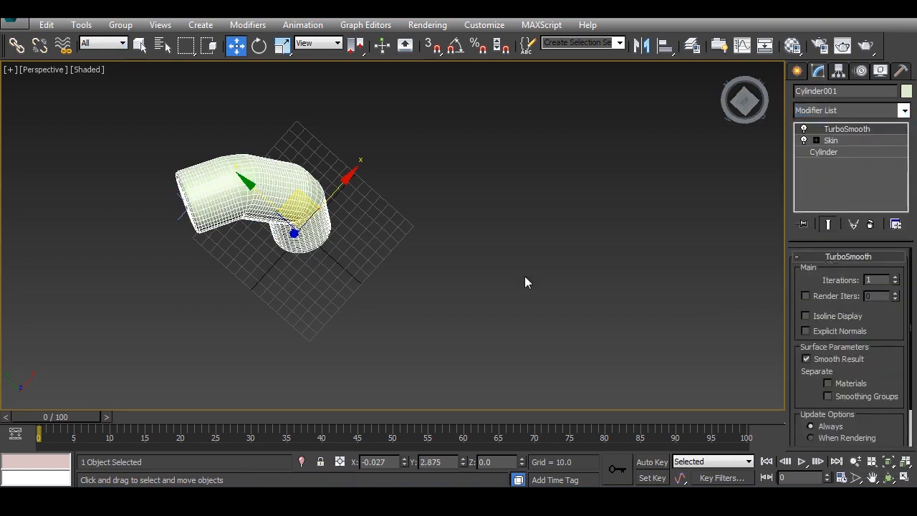
pyautogui.keyDown('alt'); pyautogui.moveTo(464, 282); pyautogui.dragTo(469, 215, button='middle'); pyautogui.keyUp('alt')
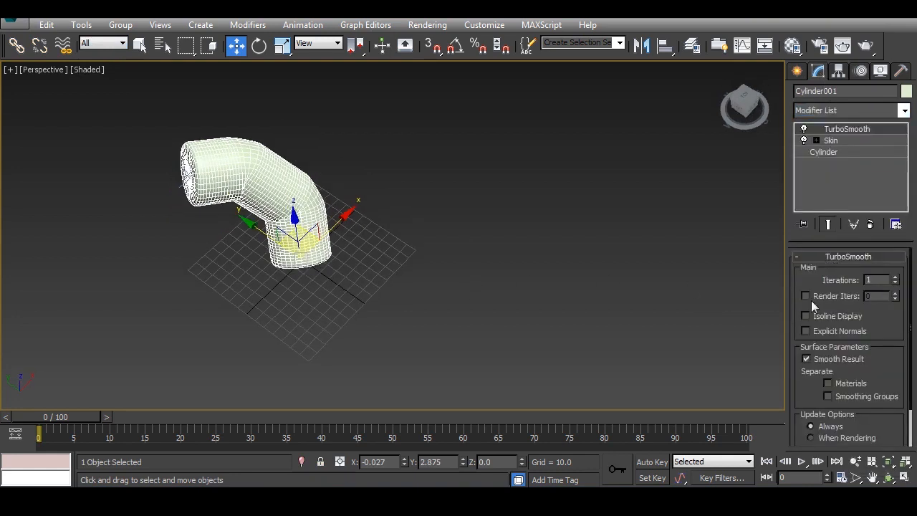
pyautogui.click(894, 277)
pyautogui.moveTo(455, 274); pyautogui.dragTo(530, 299, button='middle')
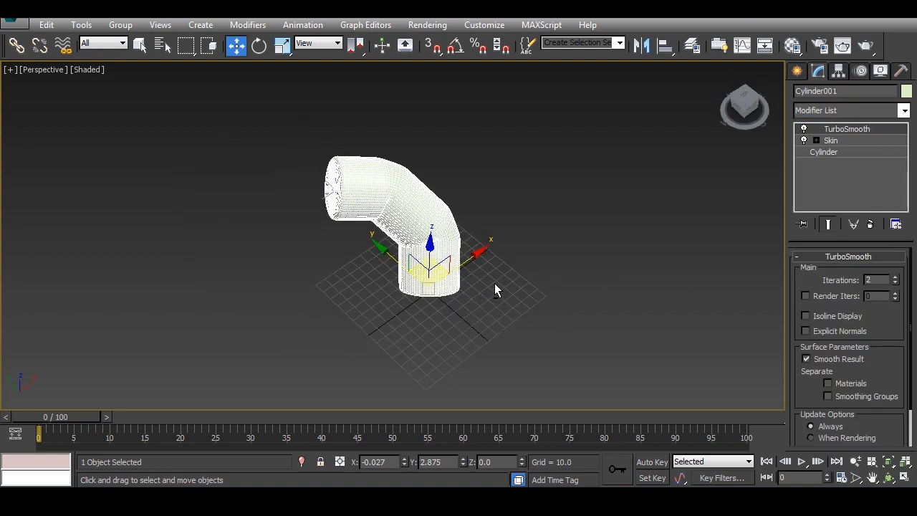
pyautogui.press('F3')
pyautogui.press('F3')
pyautogui.click(551, 312)
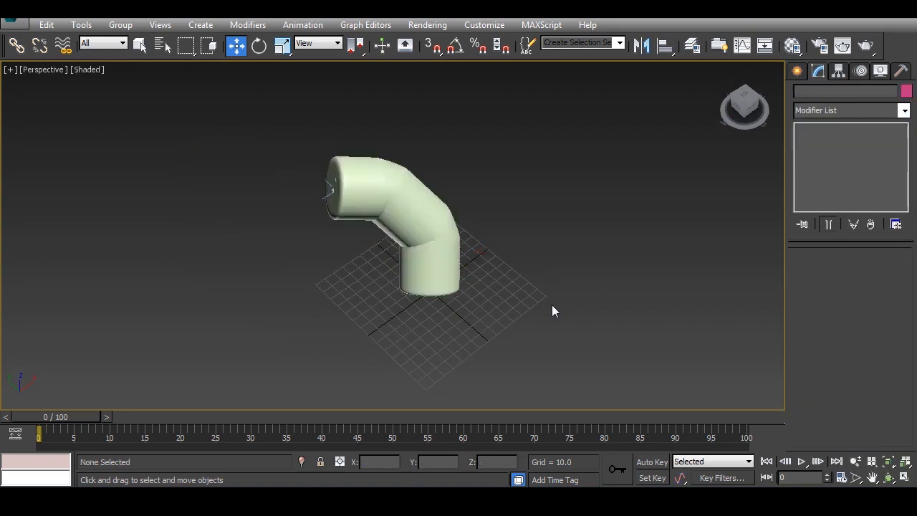
pyautogui.scroll(3, 505, 279)
pyautogui.moveTo(467, 299); pyautogui.dragTo(474, 364, button='middle')
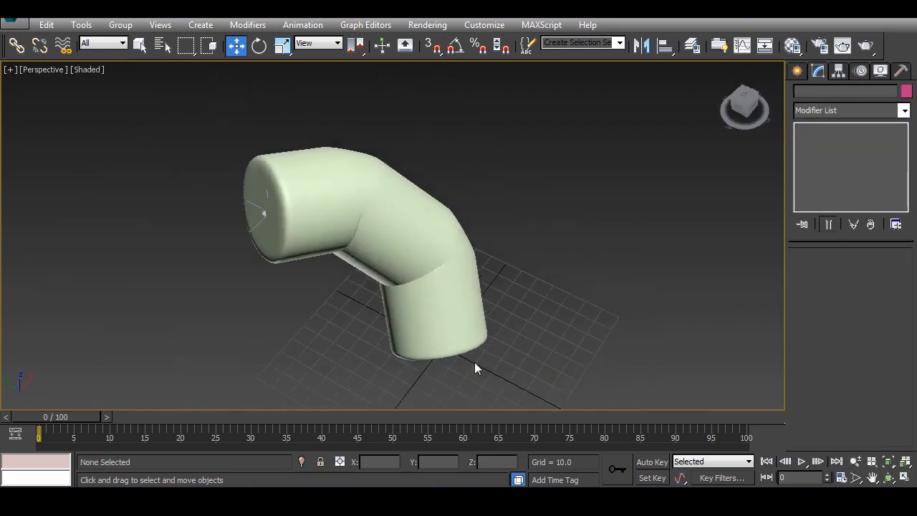
# - Select the skinned cylinder together with its bones and IK chain, and delete them all
pyautogui.click(14, 22)
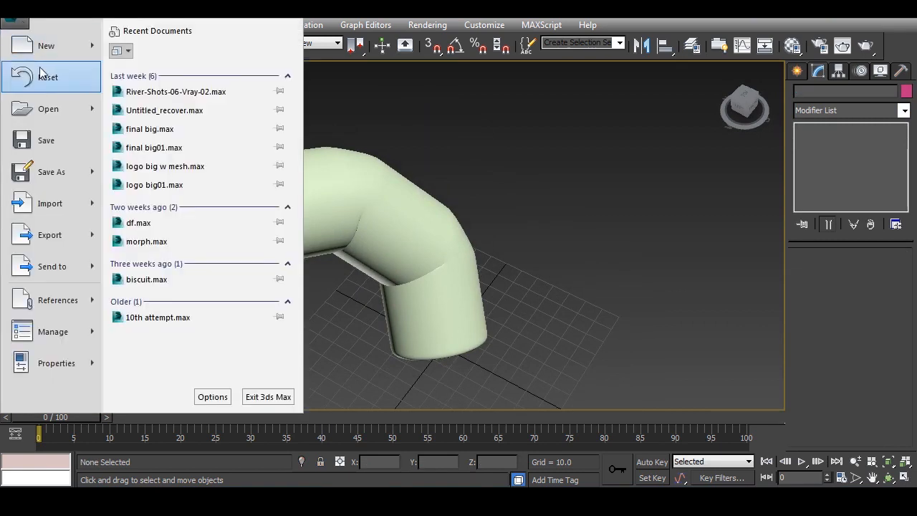
pyautogui.click(44, 79)
pyautogui.moveTo(241, 152); pyautogui.dragTo(574, 410)
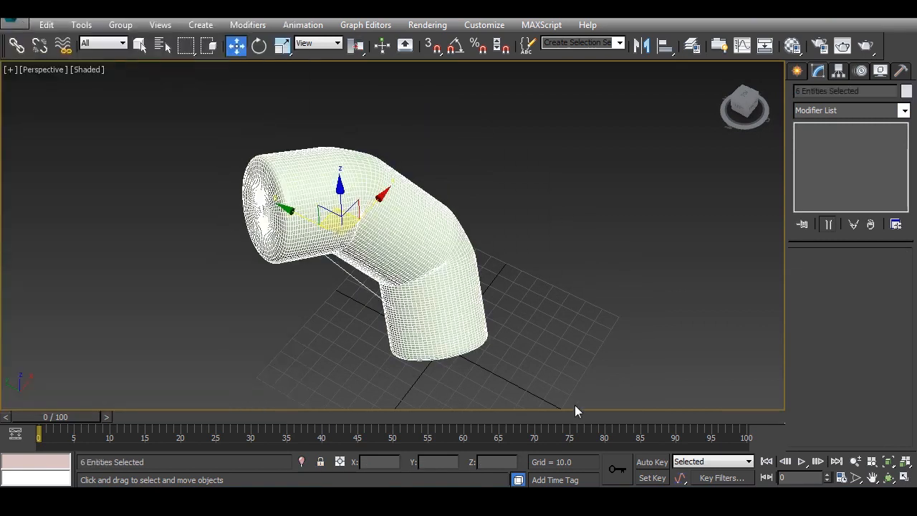
pyautogui.press('Delete')
# - Unhide all hidden objects and select the chamfer box
pyautogui.rightClick(385, 251)
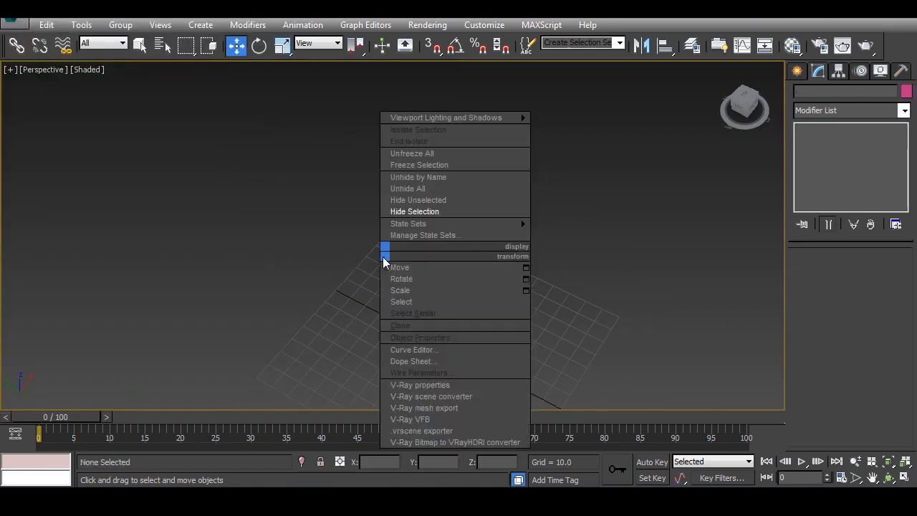
pyautogui.click(433, 190)
pyautogui.scroll(-3, 540, 349)
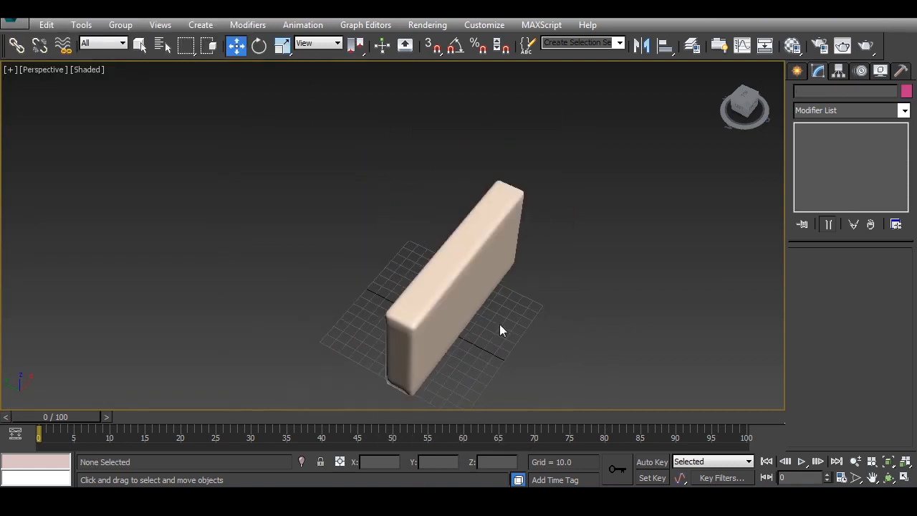
pyautogui.keyDown('alt'); pyautogui.moveTo(499, 324); pyautogui.dragTo(408, 313, button='middle'); pyautogui.keyUp('alt')
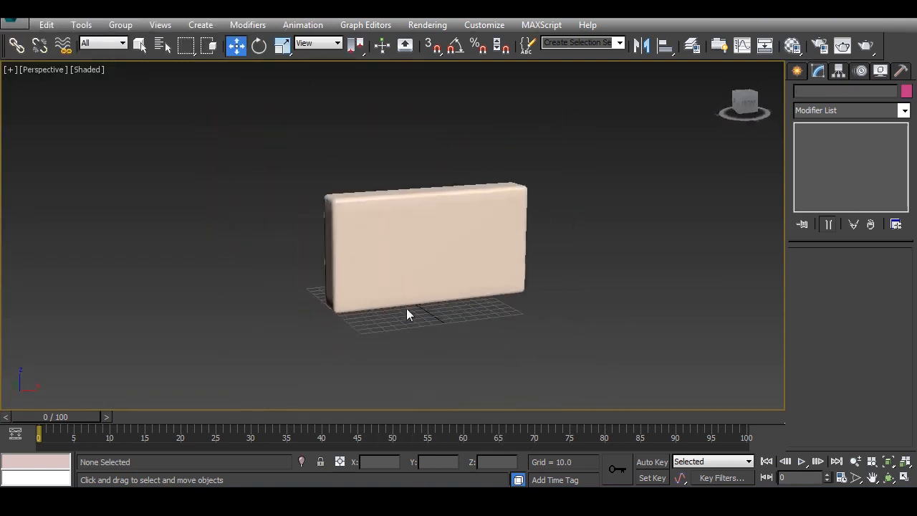
pyautogui.click(423, 277)
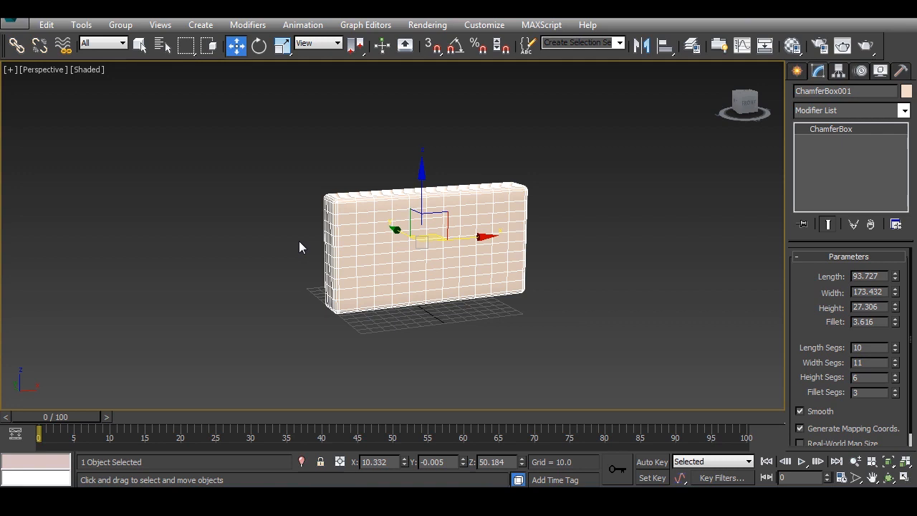
# - In a maximized Front view, create a two-bone chain with an end bone from the box's middle to its lower-left corner
pyautogui.click(906, 481)
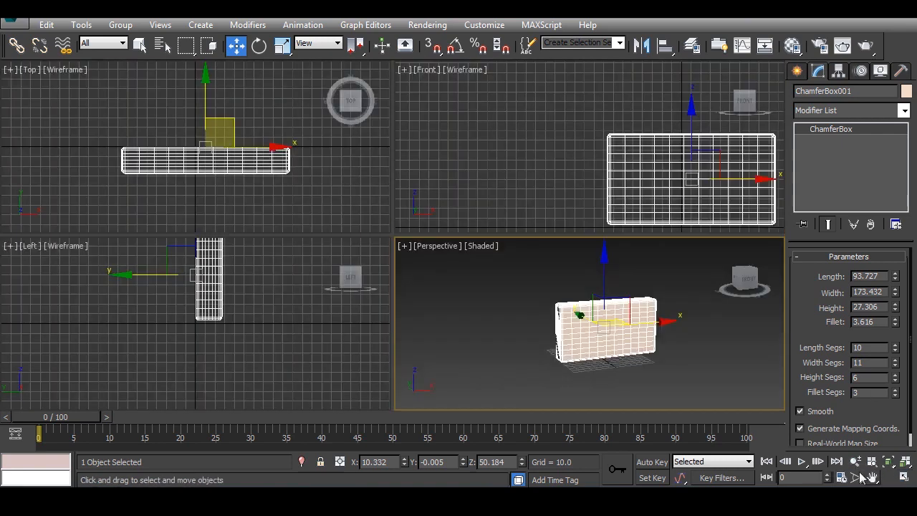
pyautogui.rightClick(589, 174)
pyautogui.hotkey('alt', 'w')
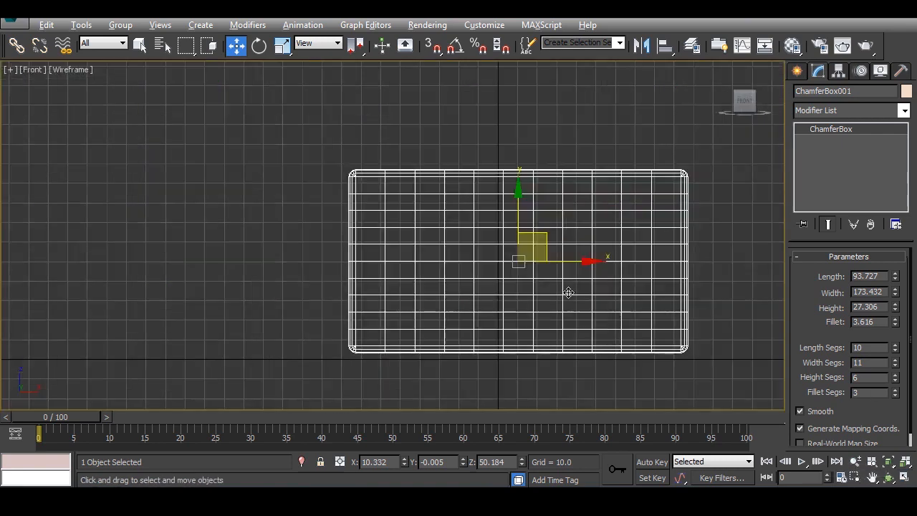
pyautogui.moveTo(565, 293); pyautogui.dragTo(540, 274, button='middle')
pyautogui.click(796, 70)
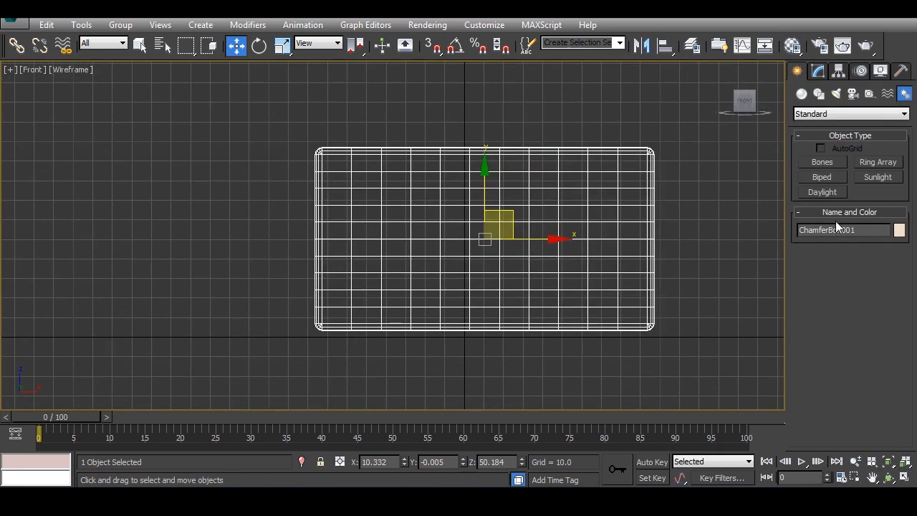
pyautogui.click(823, 162)
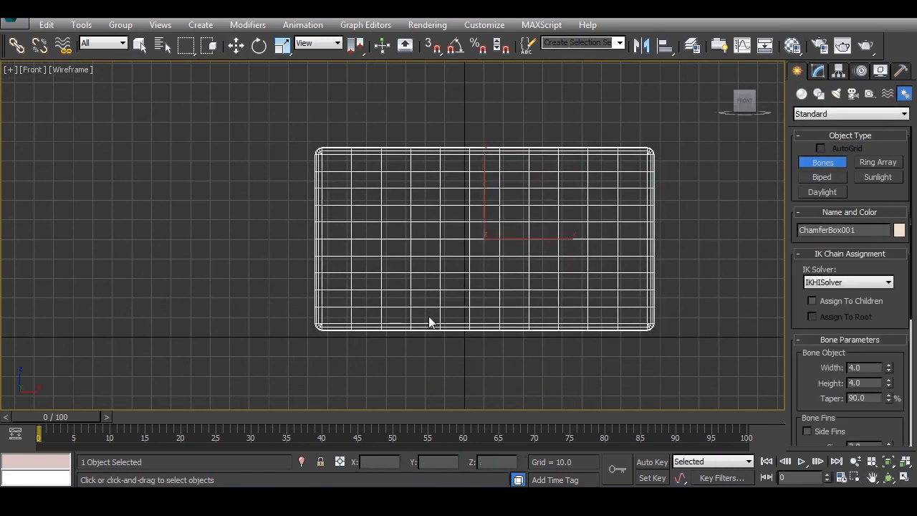
pyautogui.click(460, 245)
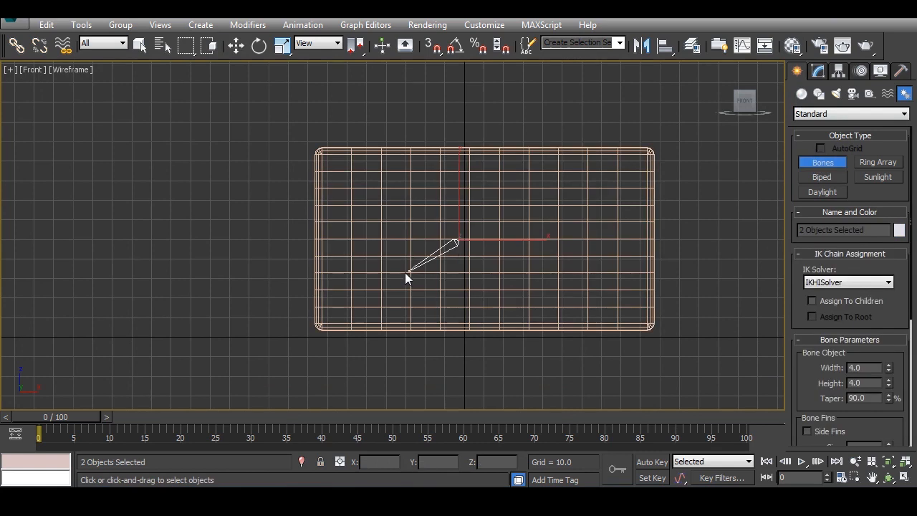
pyautogui.click(334, 317)
pyautogui.rightClick(325, 328)
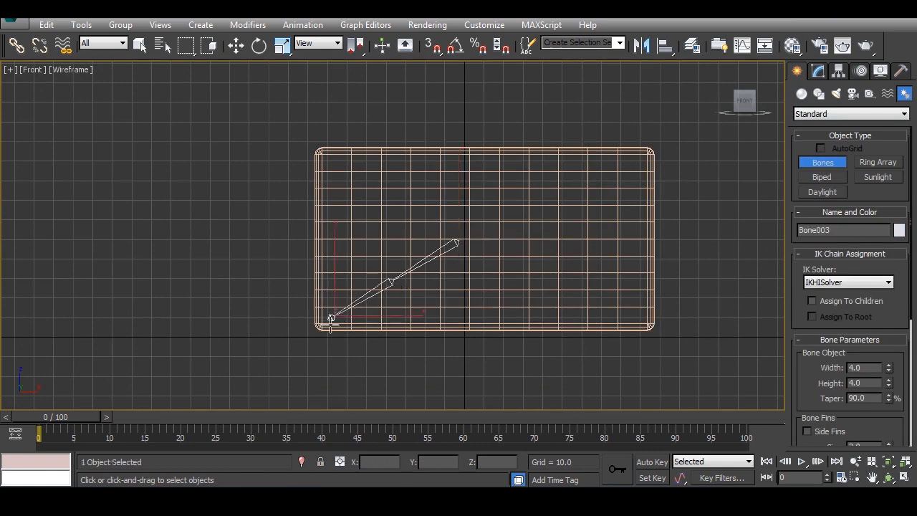
# - Create two more two-bone chains from the box's middle to its lower-right and upper-right corners
pyautogui.click(502, 240)
pyautogui.click(586, 288)
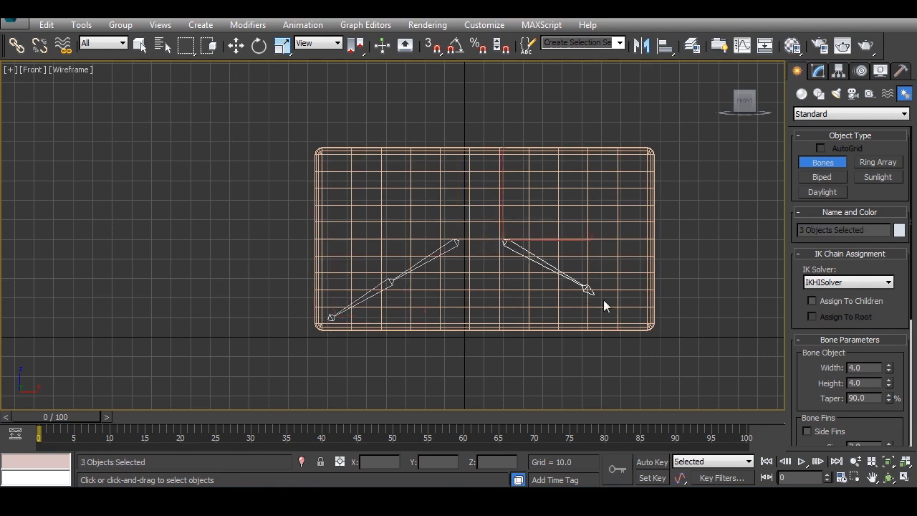
pyautogui.rightClick(643, 325)
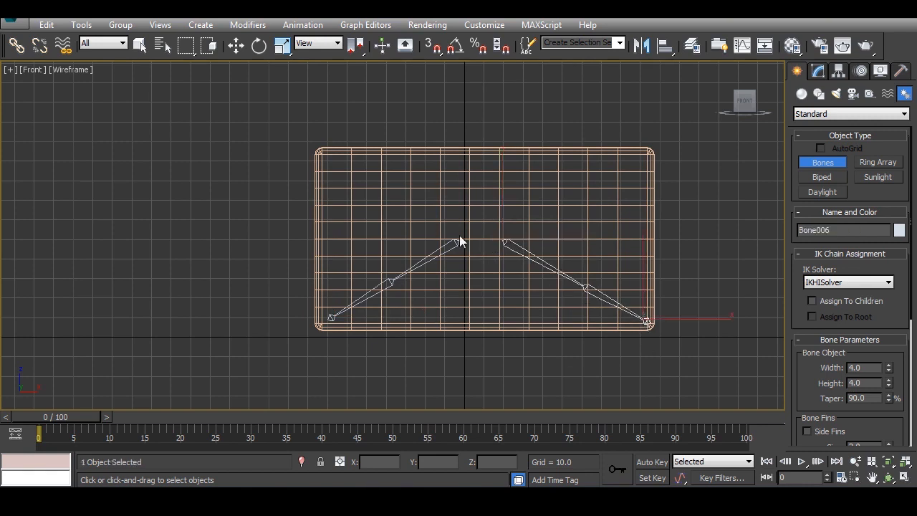
pyautogui.click(516, 228)
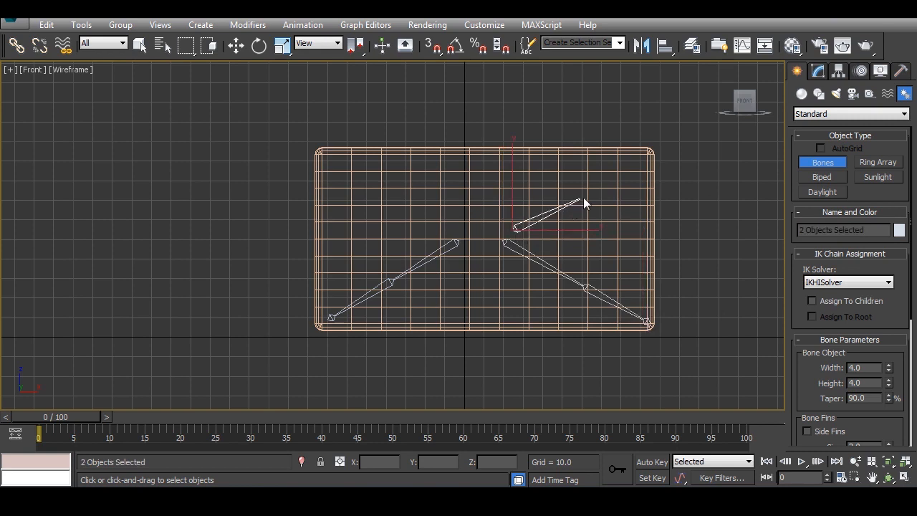
pyautogui.click(593, 191)
pyautogui.rightClick(646, 157)
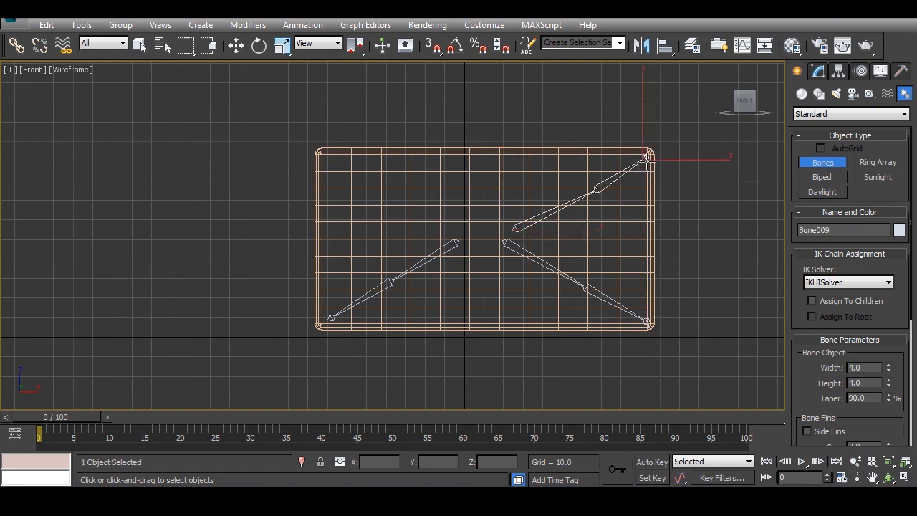
# - Create a fourth two-bone chain from the box's middle to its upper-left corner
pyautogui.click(453, 219)
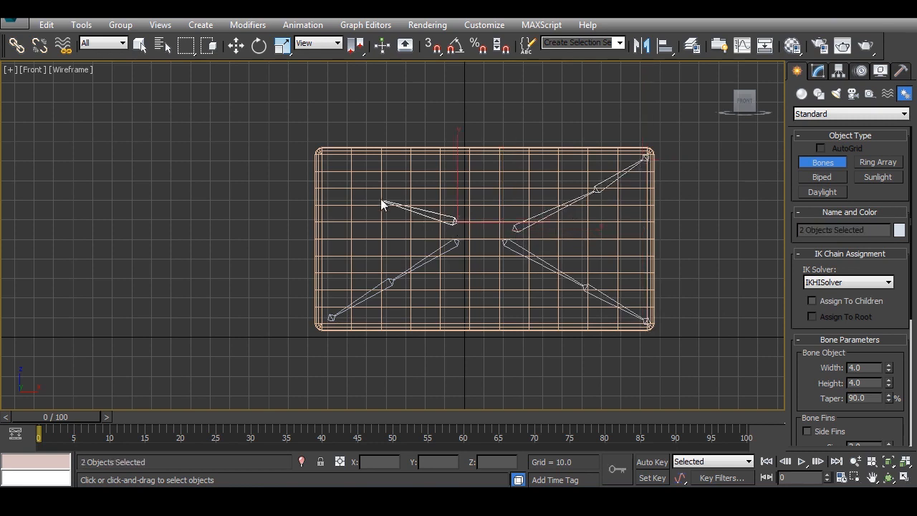
pyautogui.click(324, 156)
pyautogui.rightClick(315, 166)
pyautogui.moveTo(589, 277); pyautogui.dragTo(576, 278, button='middle')
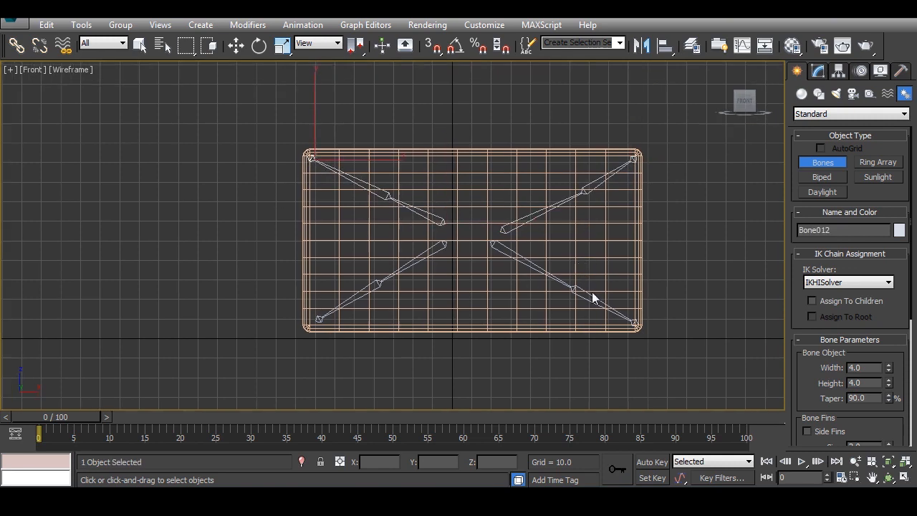
# - Open the Bone Tools and select the inner bone of the upper-left chain
pyautogui.click(299, 25)
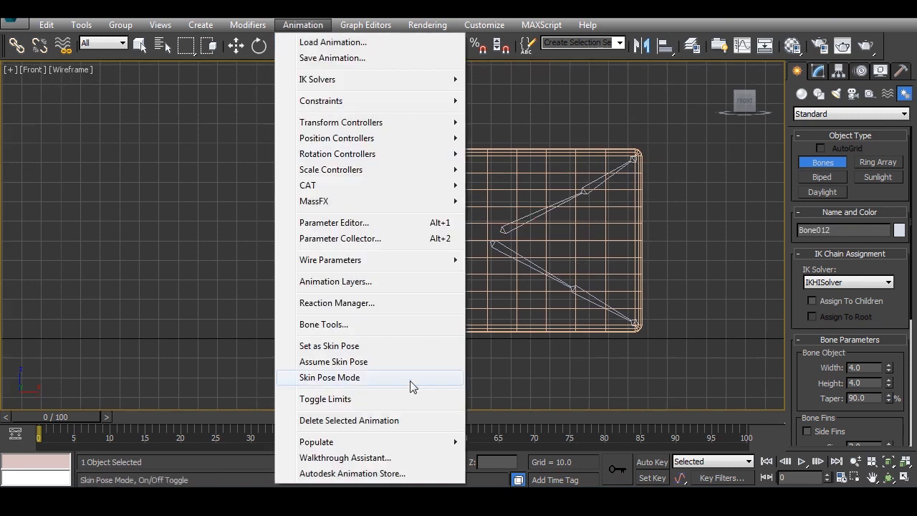
pyautogui.click(363, 323)
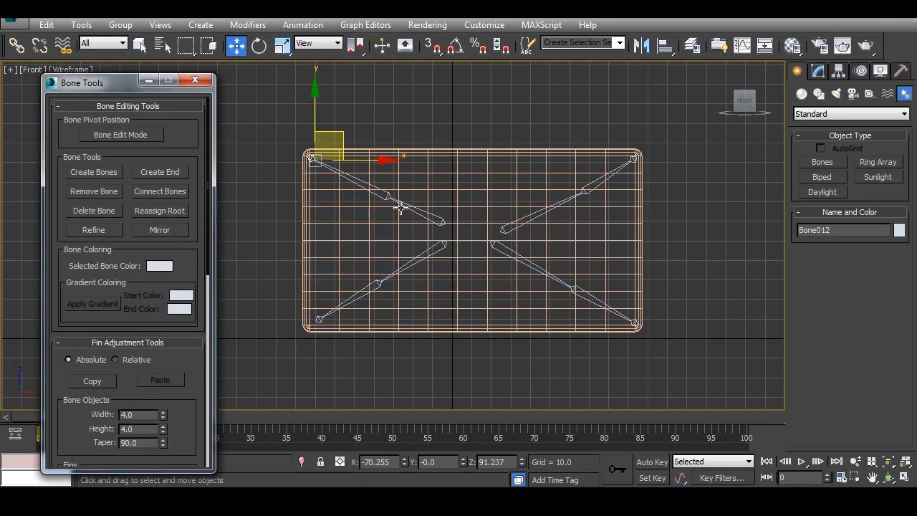
pyautogui.click(430, 219)
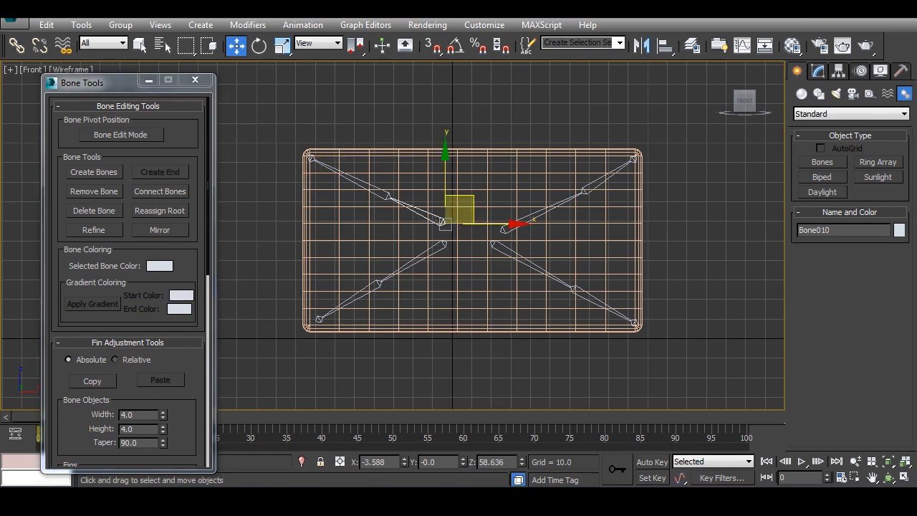
# - Restore the four-viewport layout and examine how the bone chains sit relative to the box in the Perspective and Front views
pyautogui.click(904, 478)
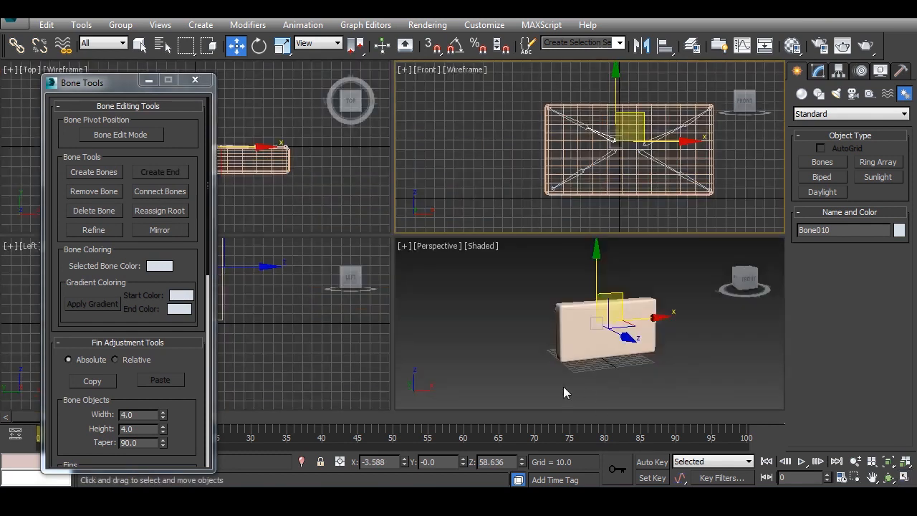
pyautogui.keyDown('alt'); pyautogui.moveTo(542, 359); pyautogui.dragTo(569, 363, button='middle'); pyautogui.keyUp('alt')
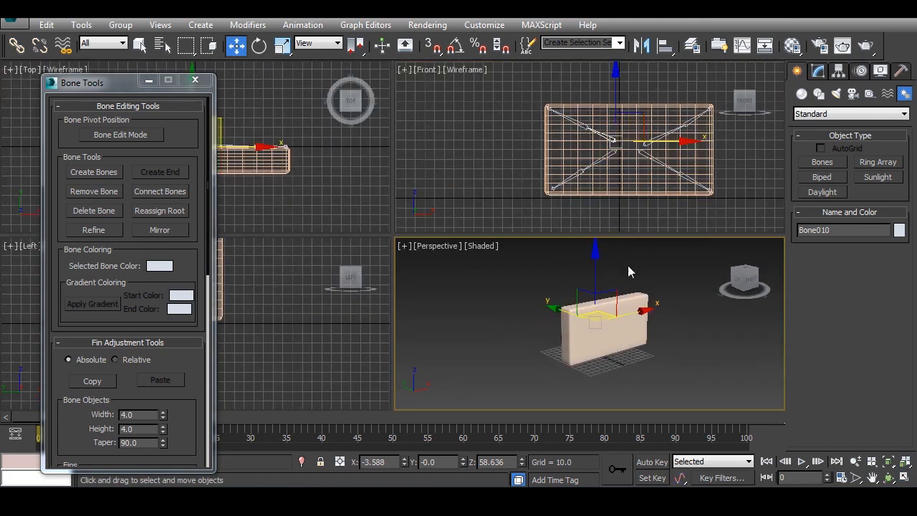
pyautogui.keyDown('alt'); pyautogui.moveTo(528, 303); pyautogui.dragTo(620, 328, button='middle'); pyautogui.keyUp('alt')
pyautogui.scroll(5, 620, 326)
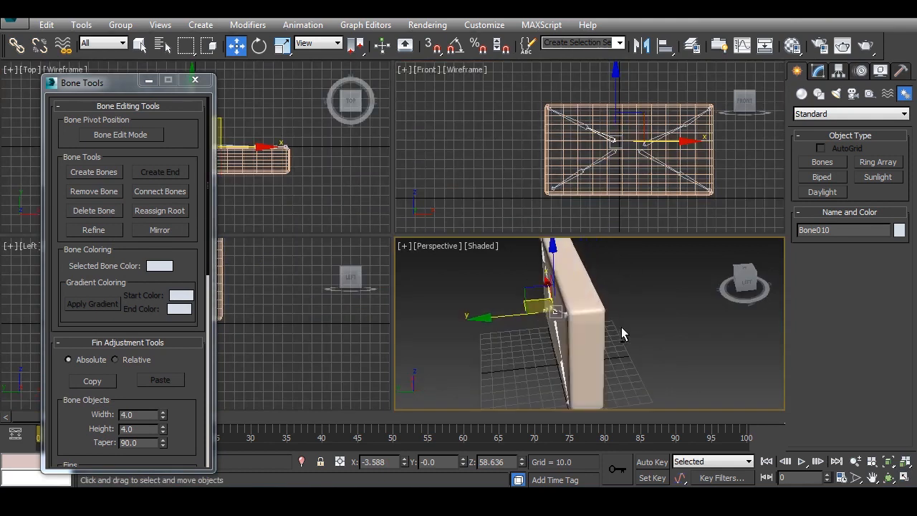
pyautogui.moveTo(513, 300); pyautogui.dragTo(549, 300, button='middle')
pyautogui.scroll(-3, 548, 301)
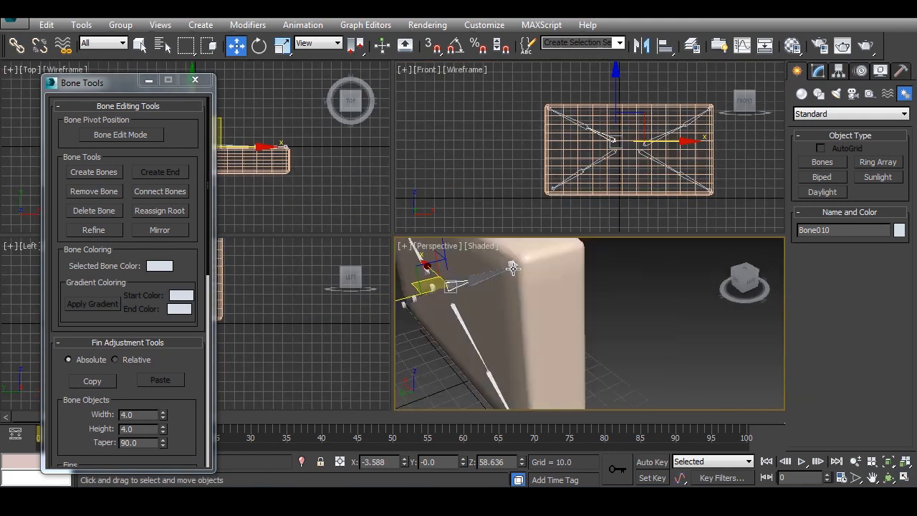
pyautogui.scroll(8, 609, 176)
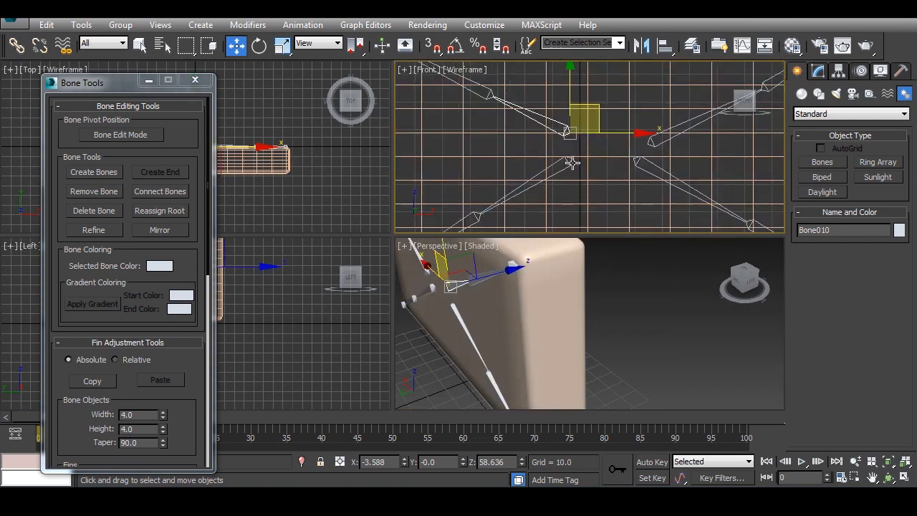
pyautogui.scroll(-2, 567, 162)
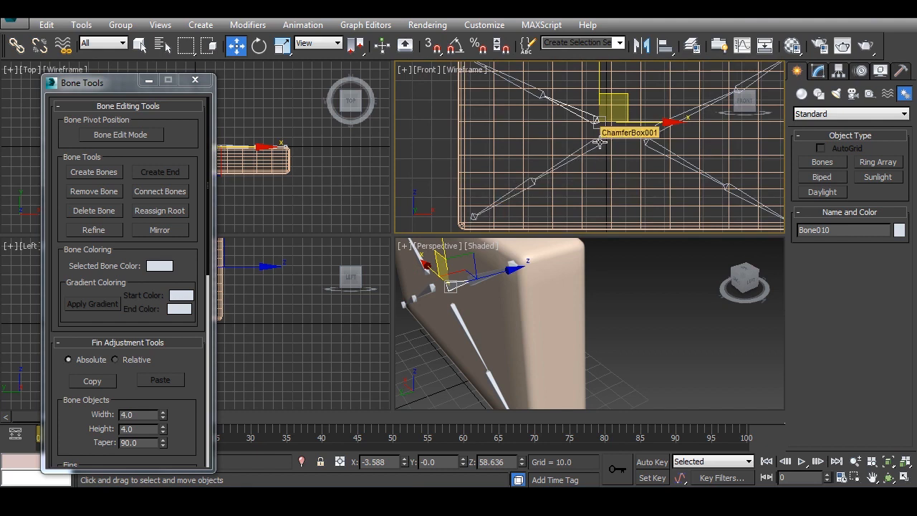
pyautogui.scroll(2, 600, 166)
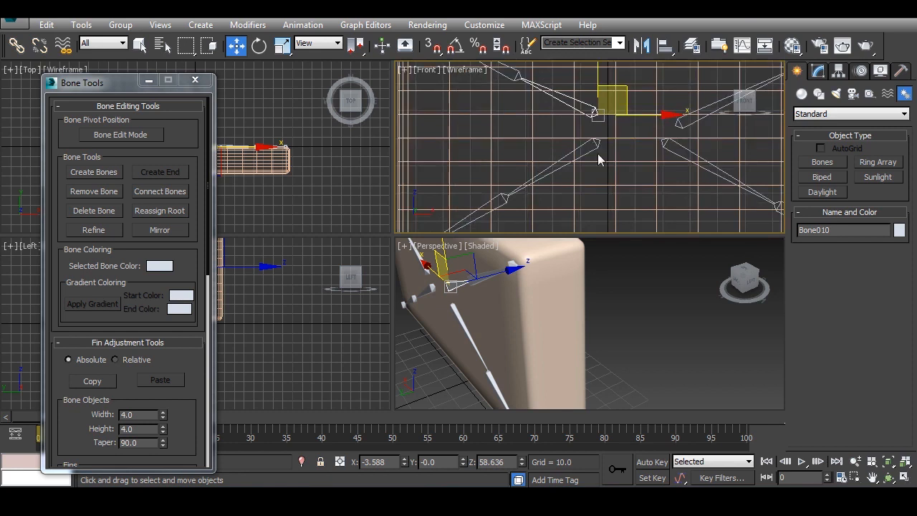
pyautogui.keyDown('alt'); pyautogui.moveTo(526, 306); pyautogui.dragTo(559, 348, button='middle'); pyautogui.keyUp('alt')
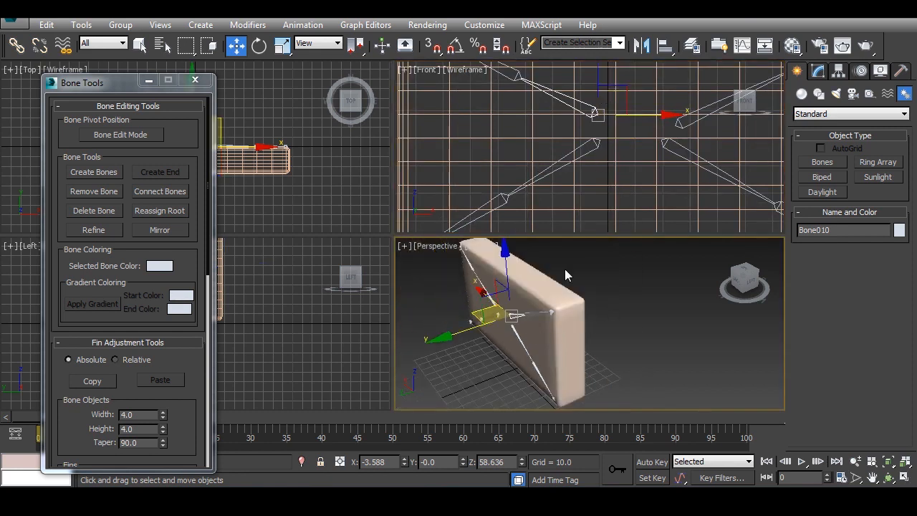
# - Move the chamfer box along the Y axis to about 11.6 so its thickness encloses the bone chains, and deselect it
pyautogui.click(528, 271)
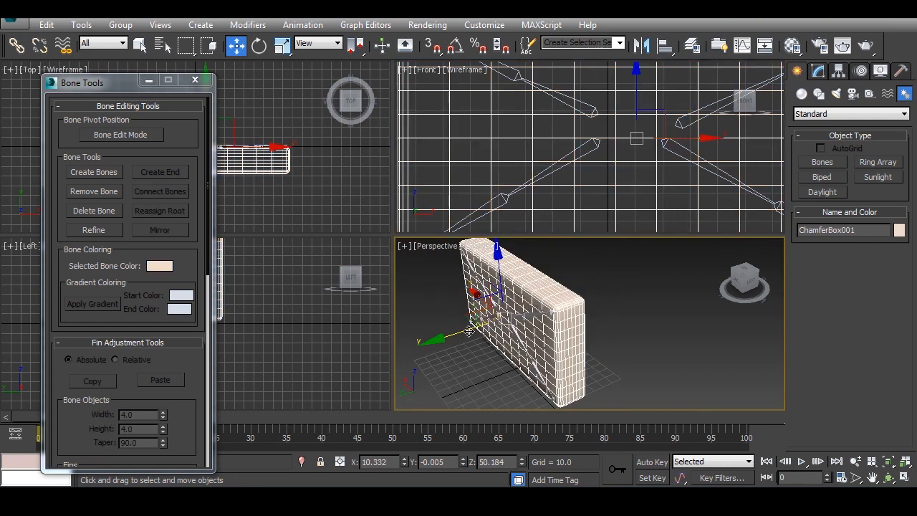
pyautogui.moveTo(463, 332); pyautogui.dragTo(451, 330)
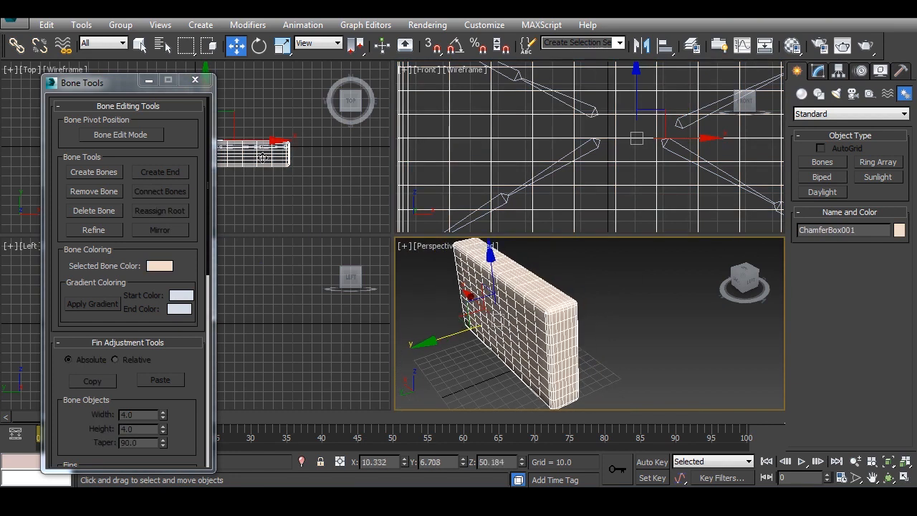
pyautogui.moveTo(262, 157); pyautogui.dragTo(332, 209, button='middle')
pyautogui.scroll(4, 333, 187)
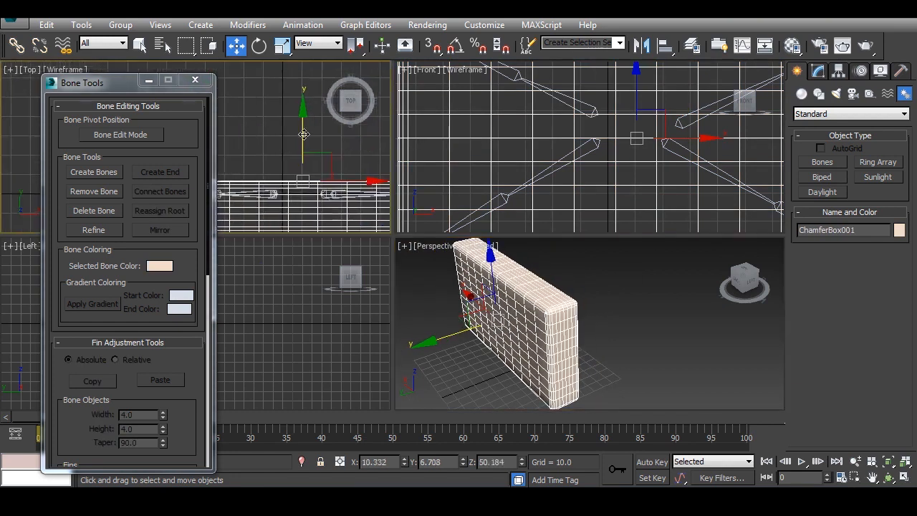
pyautogui.moveTo(303, 133); pyautogui.dragTo(301, 124)
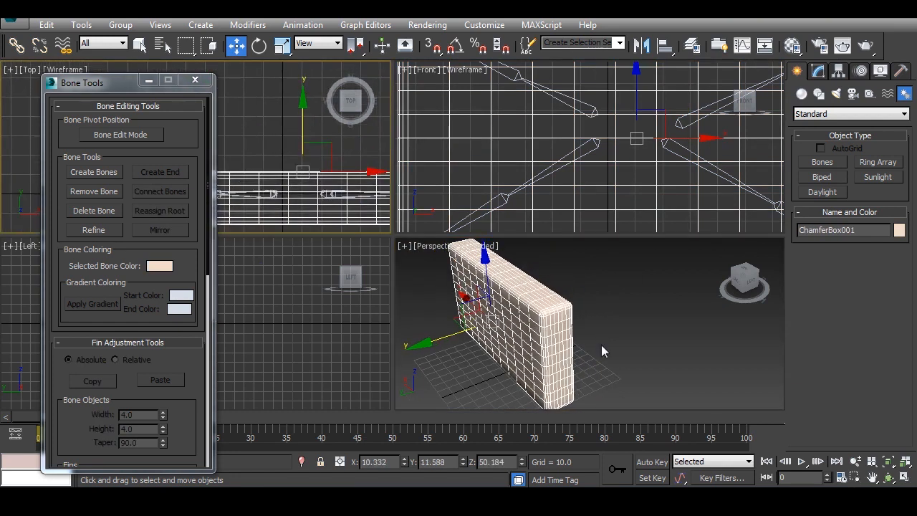
pyautogui.click(609, 160)
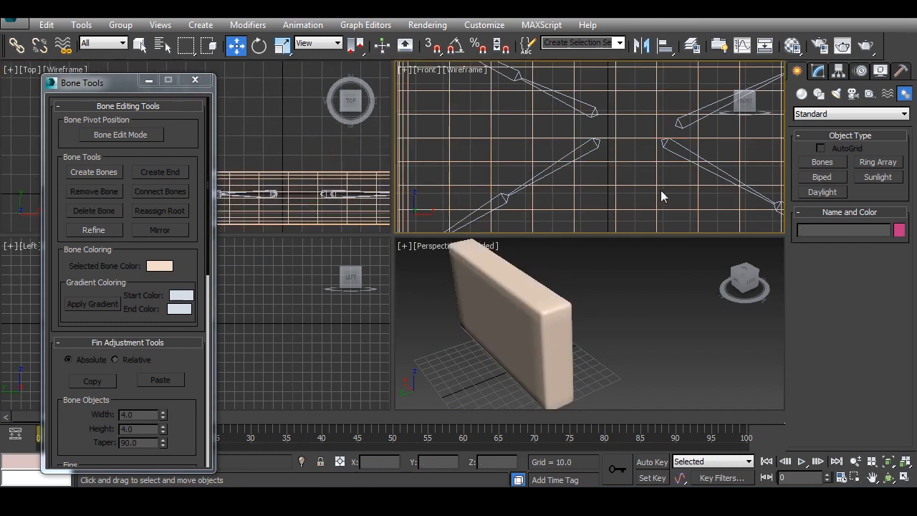
# - Try to connect the inner bone of the upper-right chain to another chain with Connect Bones
pyautogui.click(680, 125)
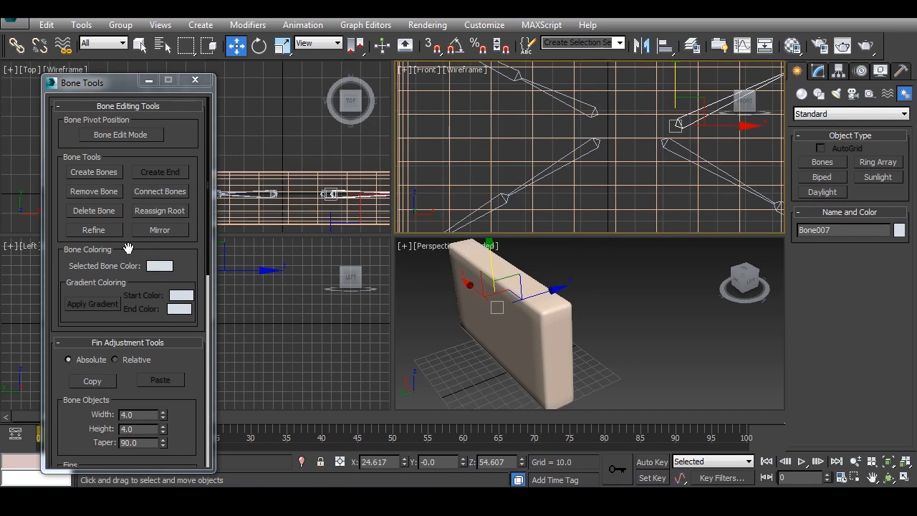
pyautogui.click(159, 192)
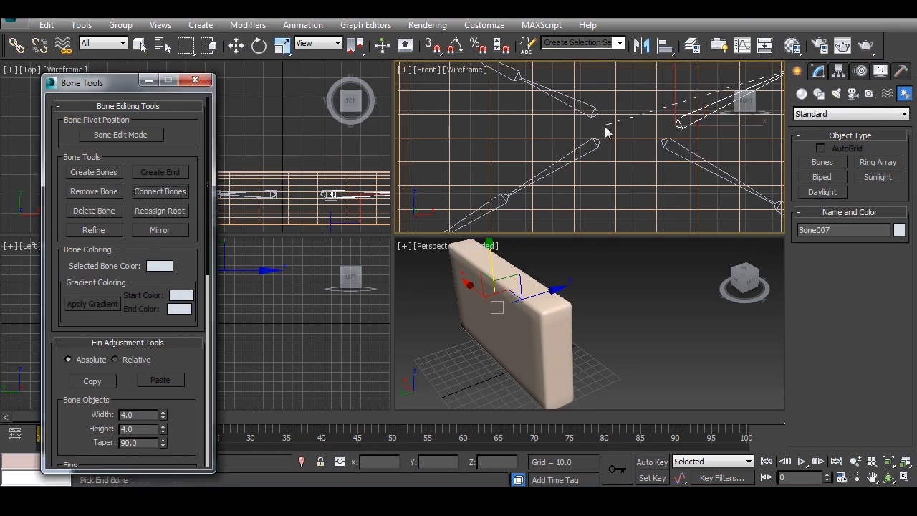
pyautogui.rightClick(549, 163)
pyautogui.moveTo(632, 179); pyautogui.dragTo(552, 206, button='middle')
pyautogui.scroll(-2, 522, 234)
# - Select the inner bone of the upper-left chain and close the Bone Tools
pyautogui.click(522, 161)
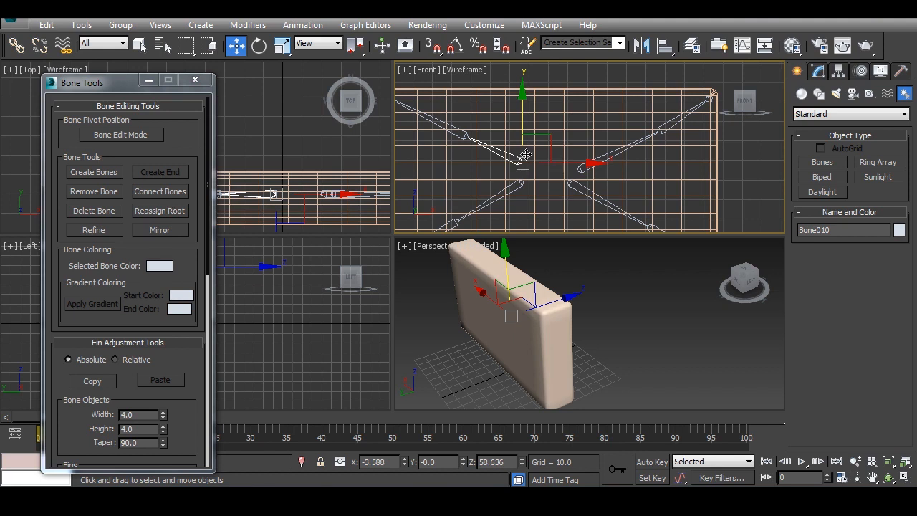
pyautogui.moveTo(508, 153); pyautogui.dragTo(544, 170, button='middle')
pyautogui.scroll(2, 545, 170)
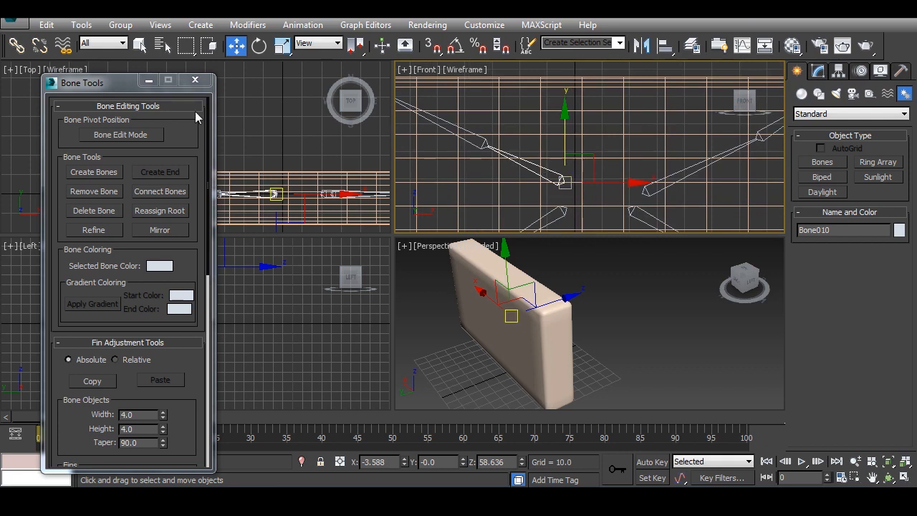
pyautogui.click(197, 83)
# - Select the chamfer box and apply a Skin modifier to it
pyautogui.scroll(-4, 580, 281)
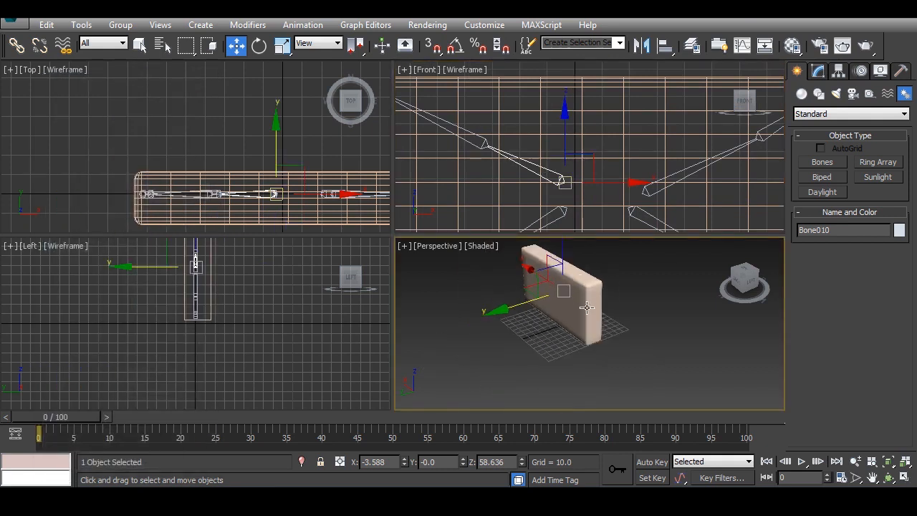
pyautogui.keyDown('alt'); pyautogui.moveTo(586, 306); pyautogui.dragTo(573, 326, button='middle'); pyautogui.keyUp('alt')
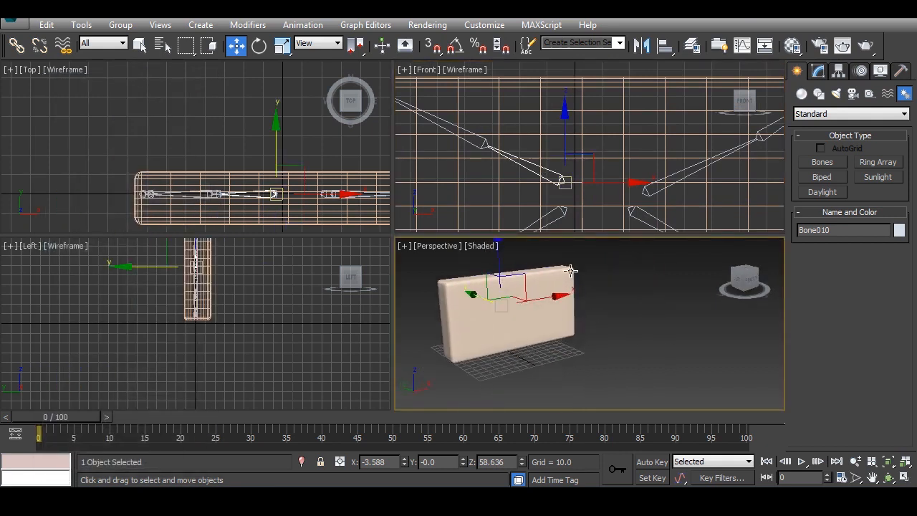
pyautogui.click(565, 316)
pyautogui.click(816, 72)
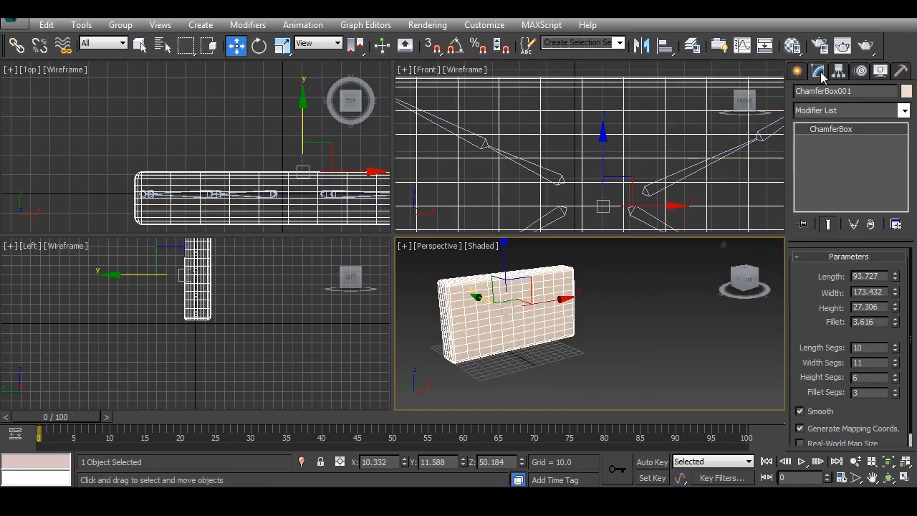
pyautogui.click(838, 112)
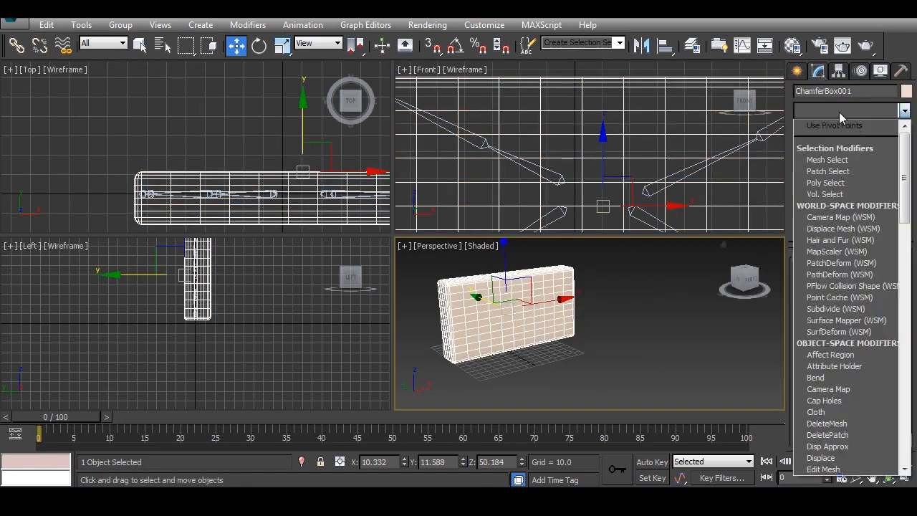
pyautogui.write('sk')
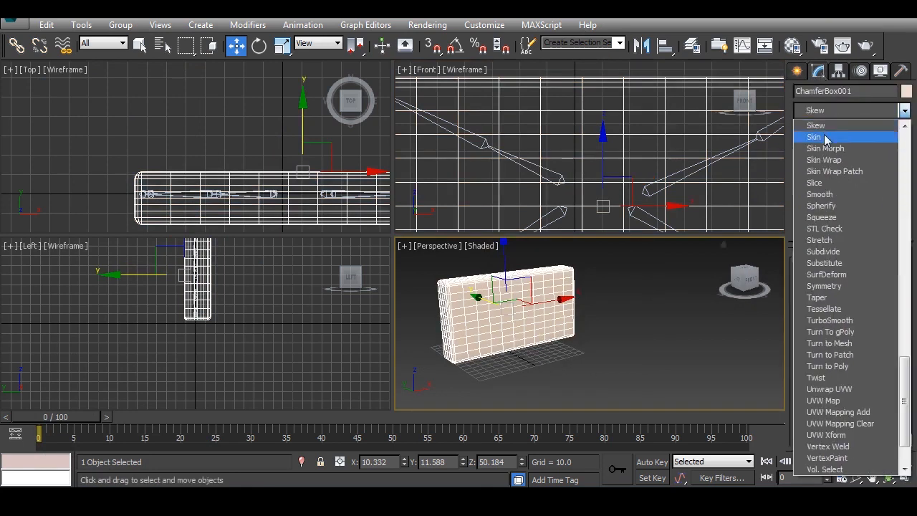
pyautogui.click(816, 137)
# - Add all the bones from Bone001 to Bone012 to the box's Skin modifier
pyautogui.click(843, 406)
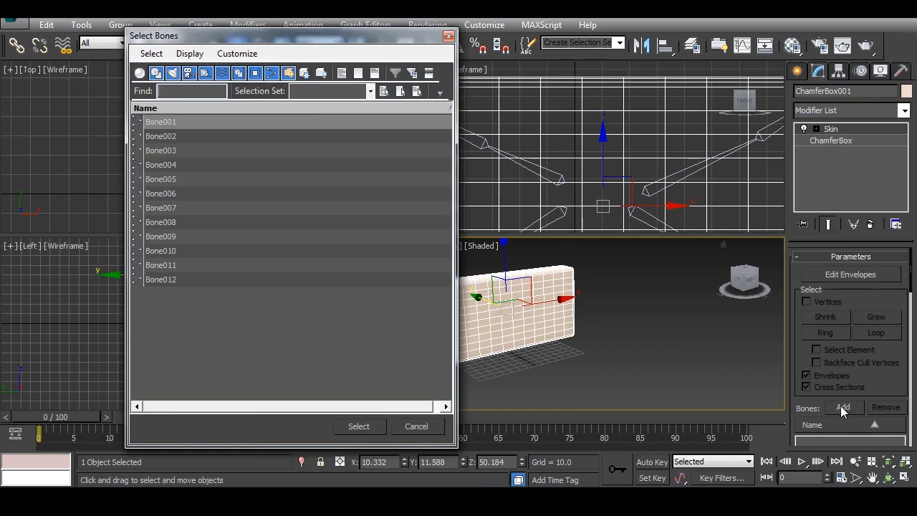
pyautogui.moveTo(192, 121); pyautogui.dragTo(204, 265)
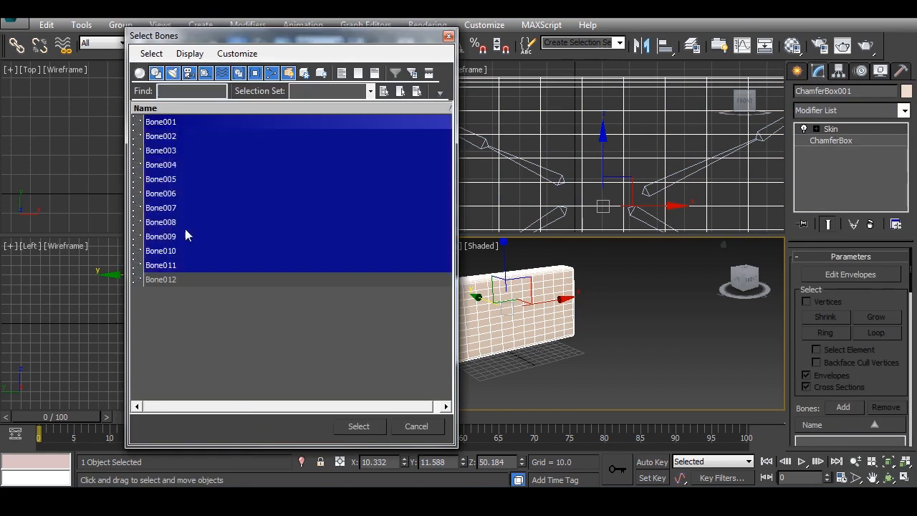
pyautogui.click(176, 278)
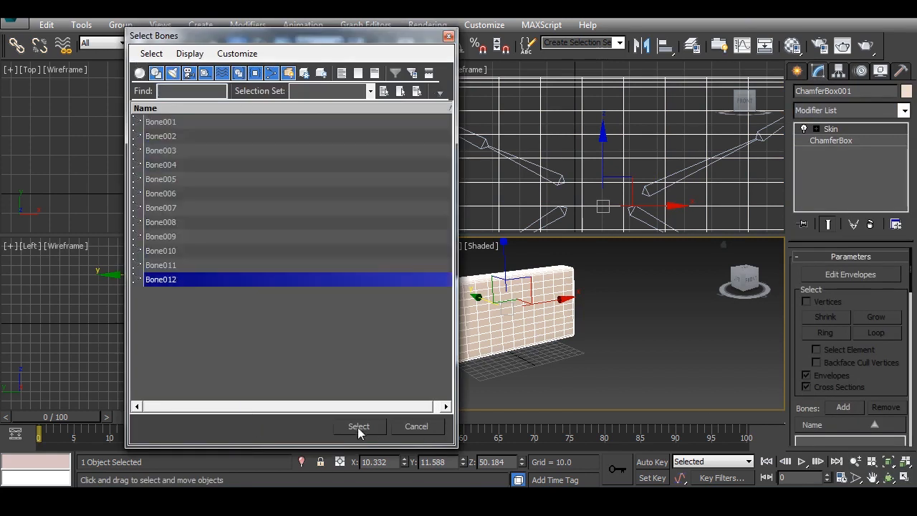
pyautogui.moveTo(176, 124); pyautogui.dragTo(199, 475)
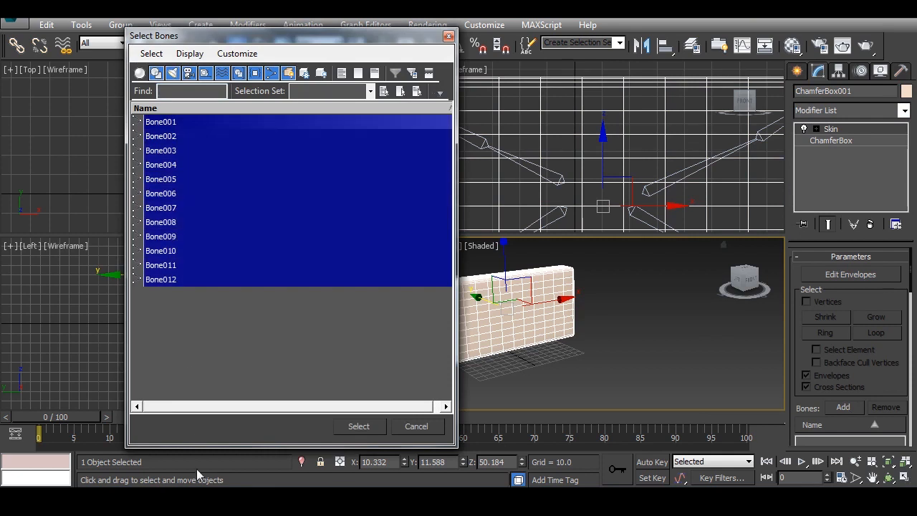
pyautogui.click(357, 426)
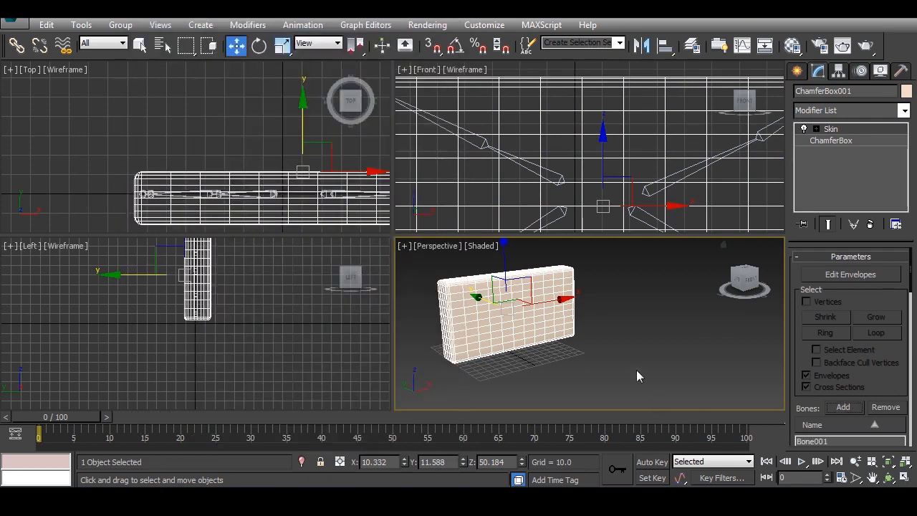
# - Select the inner bone of the upper-right chain and activate the Rotate tool
pyautogui.click(534, 357)
pyautogui.click(643, 192)
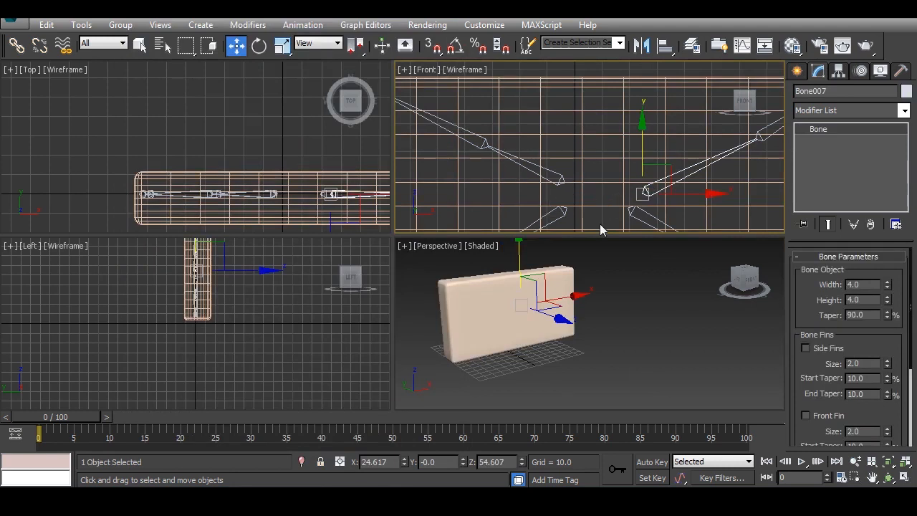
pyautogui.scroll(4, 590, 324)
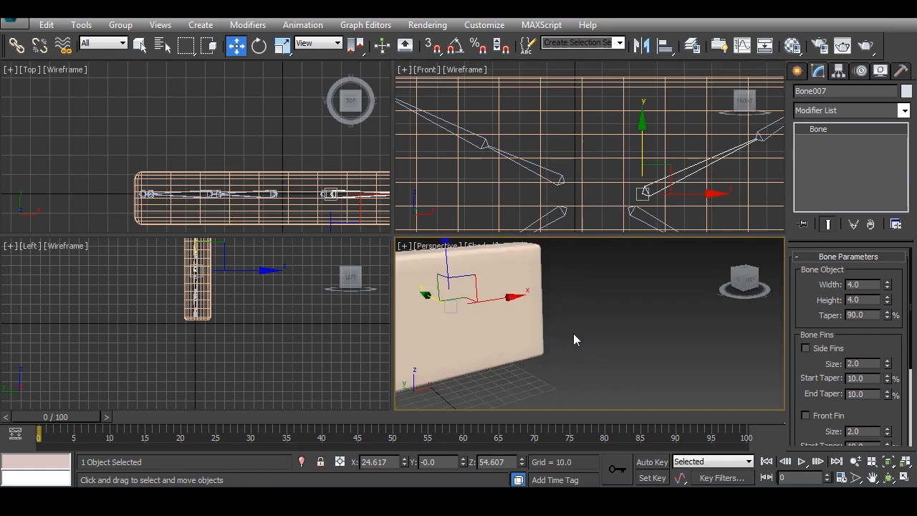
pyautogui.moveTo(508, 314); pyautogui.dragTo(527, 351, button='middle')
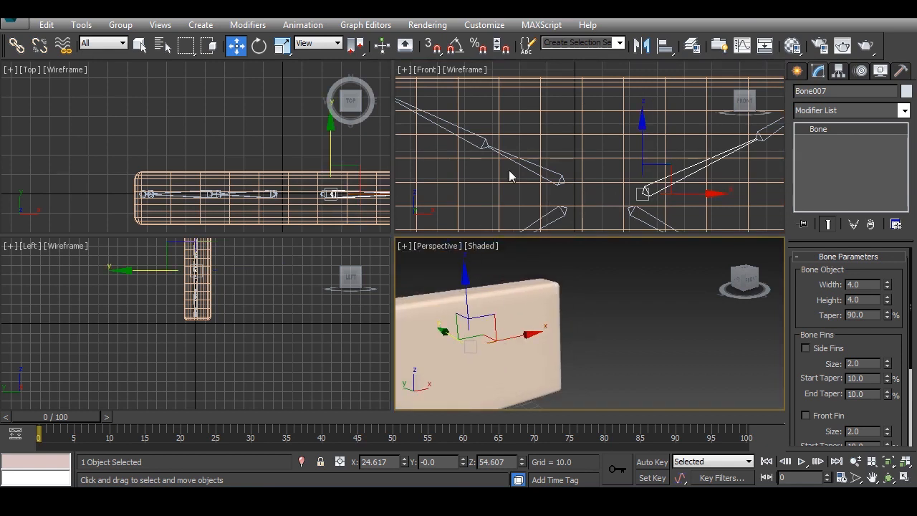
pyautogui.click(259, 45)
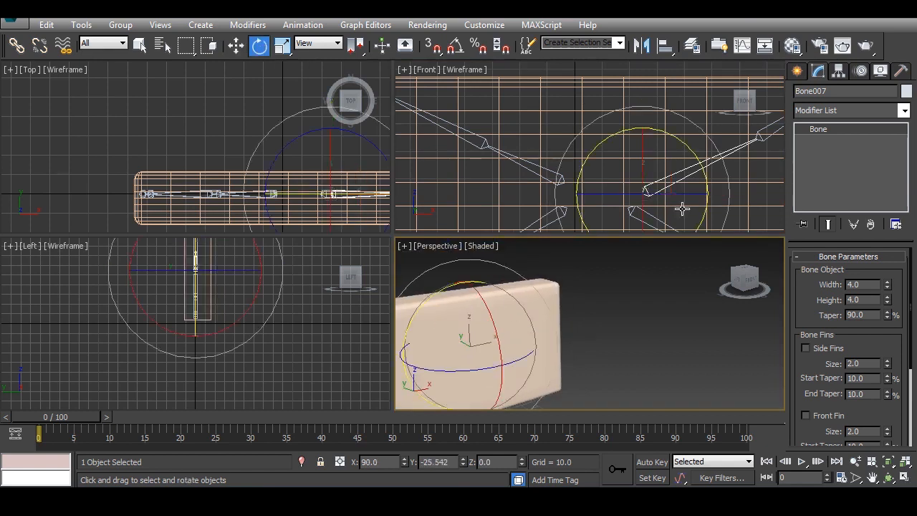
# - Try rotating the middle bone of the upper-right chain to test how the box's corner deforms, and undo the rotation
pyautogui.moveTo(617, 183); pyautogui.dragTo(548, 190, button='middle')
pyautogui.scroll(-2, 548, 190)
pyautogui.click(660, 145)
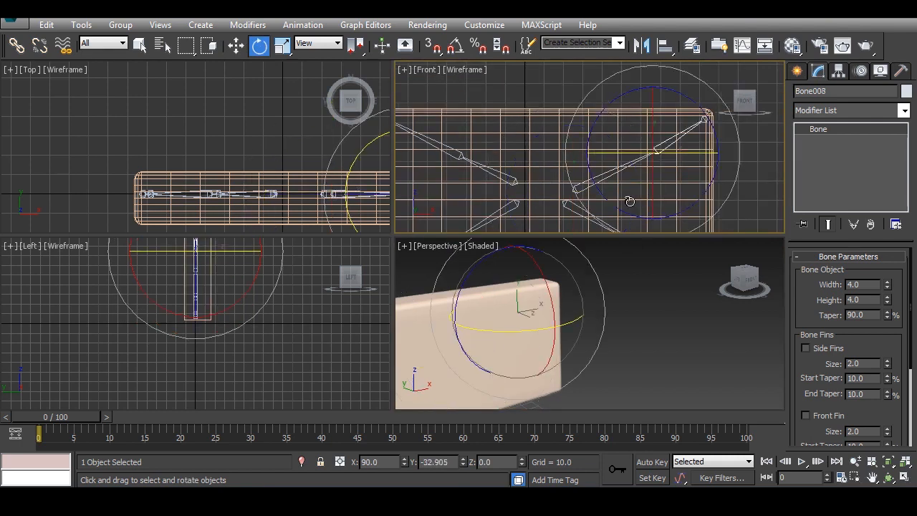
pyautogui.click(527, 291)
pyautogui.moveTo(537, 302); pyautogui.dragTo(507, 289)
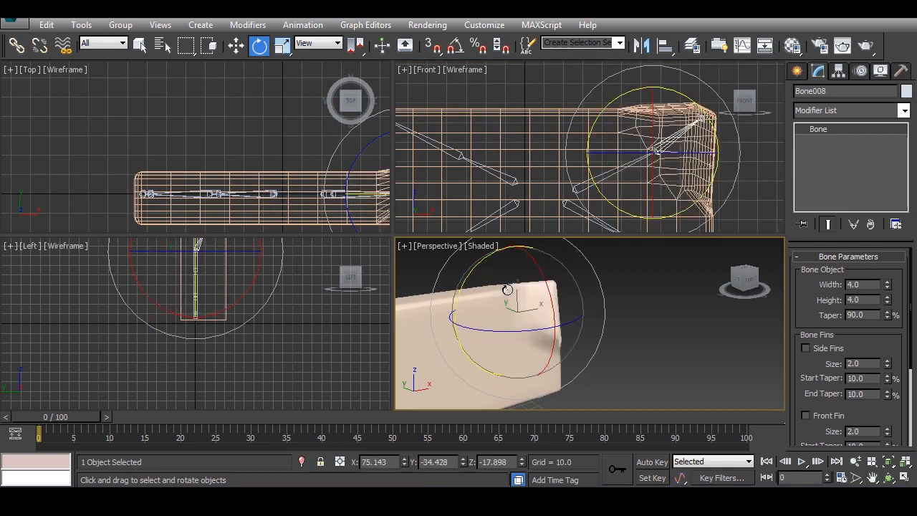
pyautogui.hotkey('ctrl', 'z')
# - Try rotating the inner bone of the lower-right chain to test the box's deformation, and undo the rotation
pyautogui.click(579, 211)
pyautogui.moveTo(583, 204); pyautogui.dragTo(581, 203, button='middle')
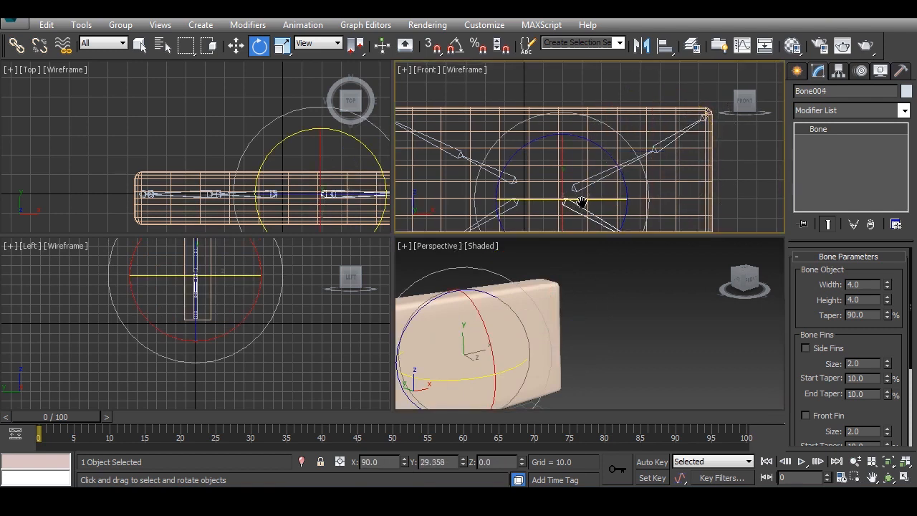
pyautogui.scroll(-3, 582, 203)
pyautogui.moveTo(614, 219); pyautogui.dragTo(605, 236)
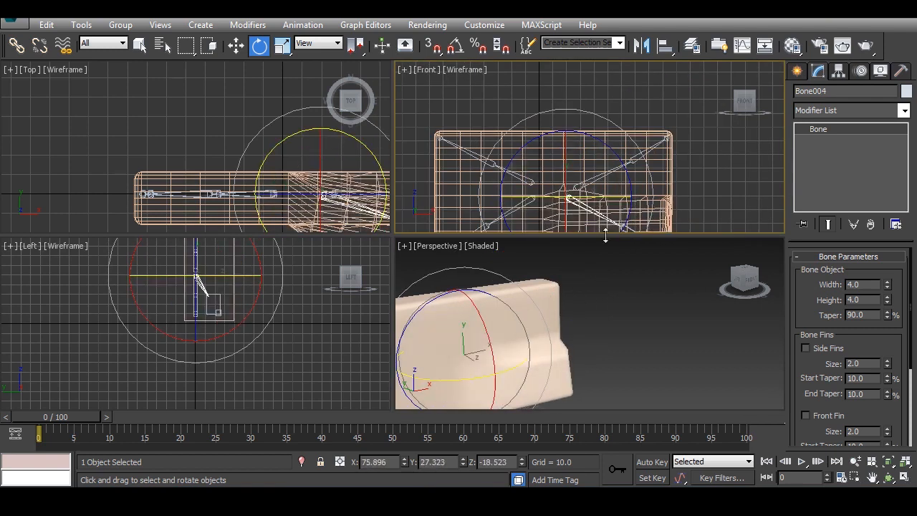
pyautogui.hotkey('ctrl', 'z')
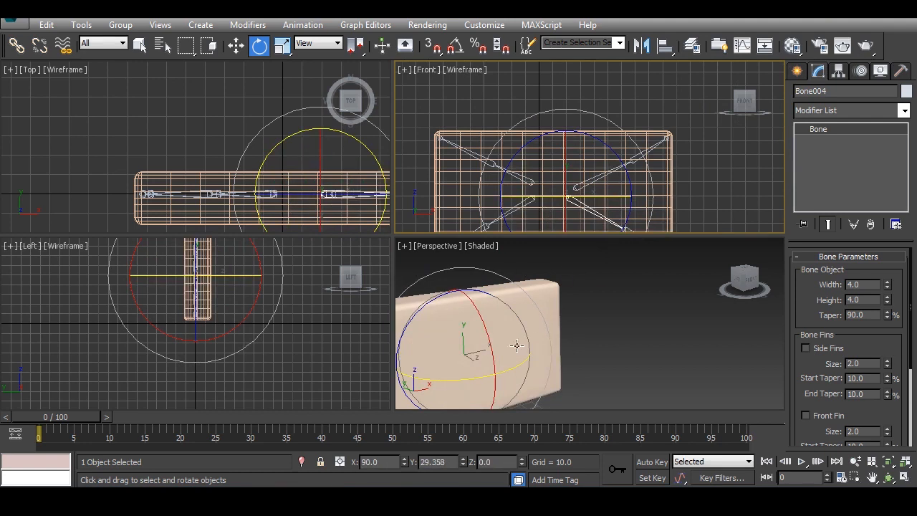
# - Try rotating the inner bone of the upper-left chain as a deformation test and cancel the rotation
pyautogui.keyDown('alt'); pyautogui.moveTo(516, 346); pyautogui.dragTo(542, 341, button='middle'); pyautogui.keyUp('alt')
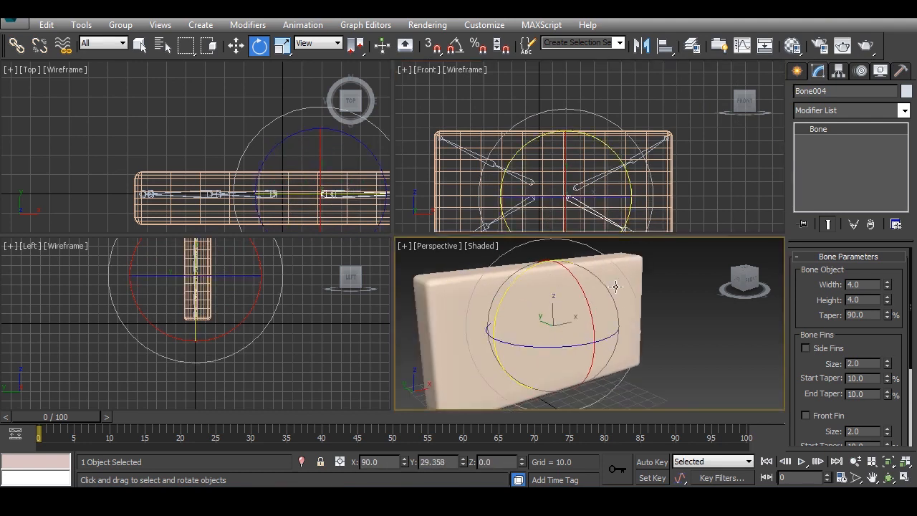
pyautogui.click(466, 308)
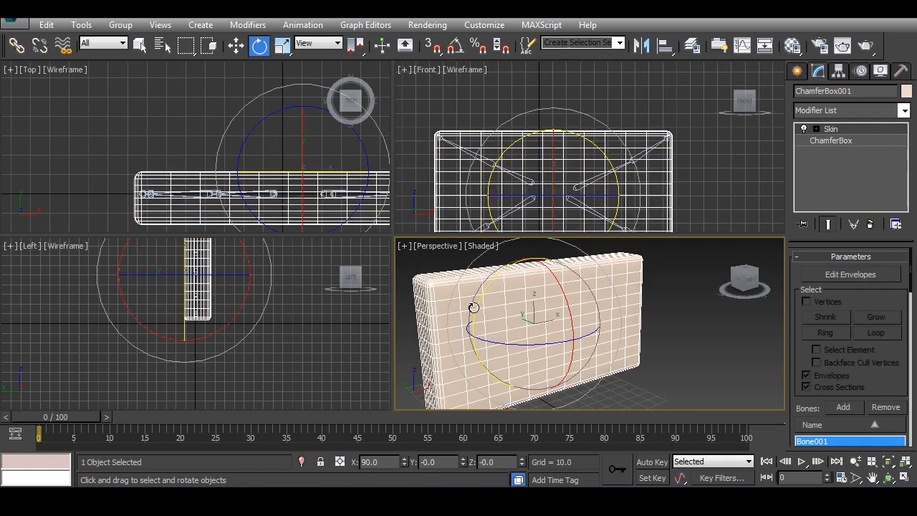
pyautogui.click(514, 176)
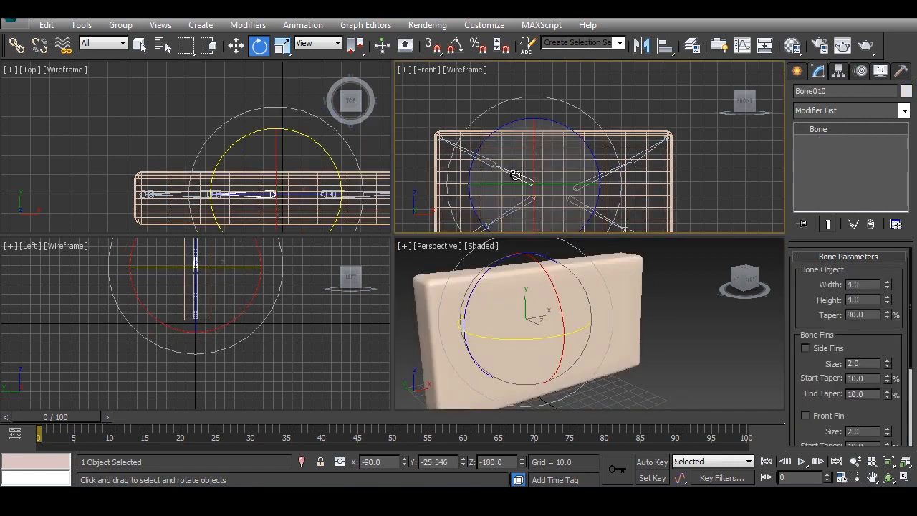
pyautogui.click(515, 174)
pyautogui.click(511, 172)
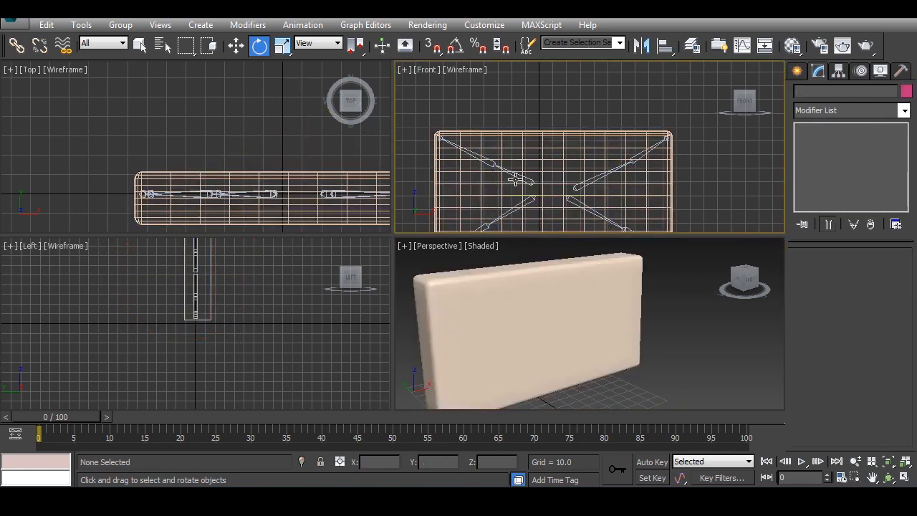
pyautogui.click(513, 179)
pyautogui.moveTo(485, 299); pyautogui.dragTo(522, 296)
pyautogui.rightClick(522, 294)
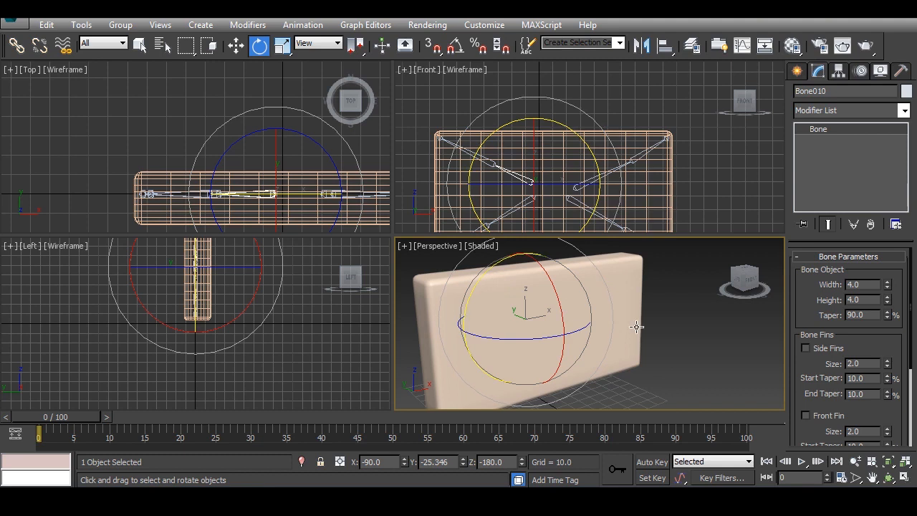
# - Select the chamfer box and examine the parameters and bone list of its Skin modifier
pyautogui.moveTo(602, 186); pyautogui.dragTo(608, 147, button='middle')
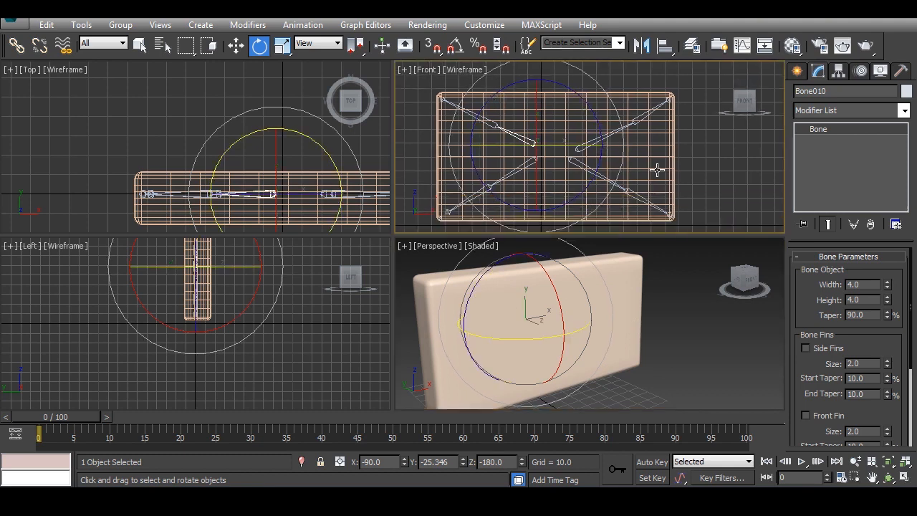
pyautogui.click(657, 204)
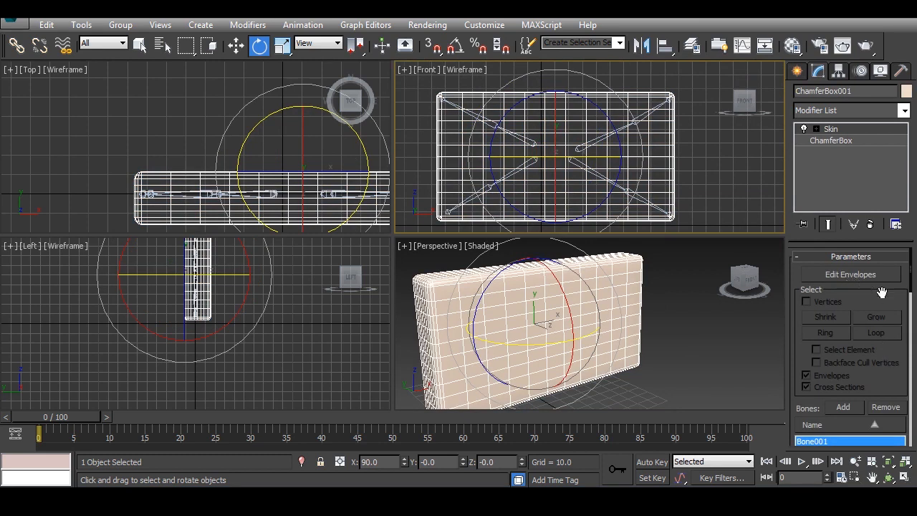
pyautogui.scroll(-10, 869, 352)
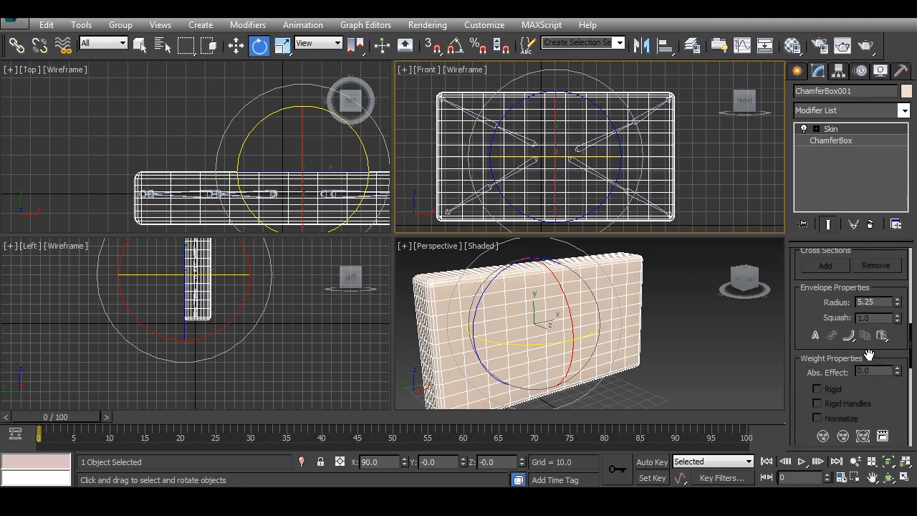
pyautogui.scroll(-10, 868, 355)
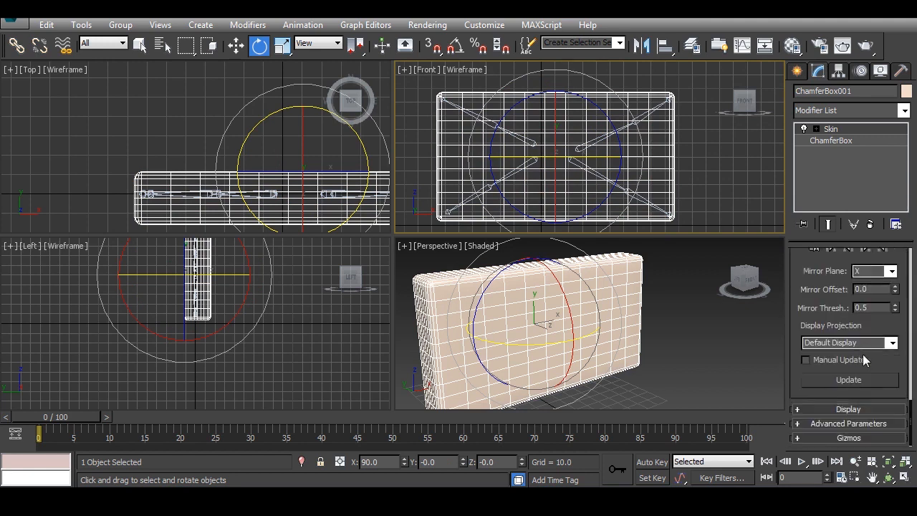
pyautogui.scroll(20, 861, 353)
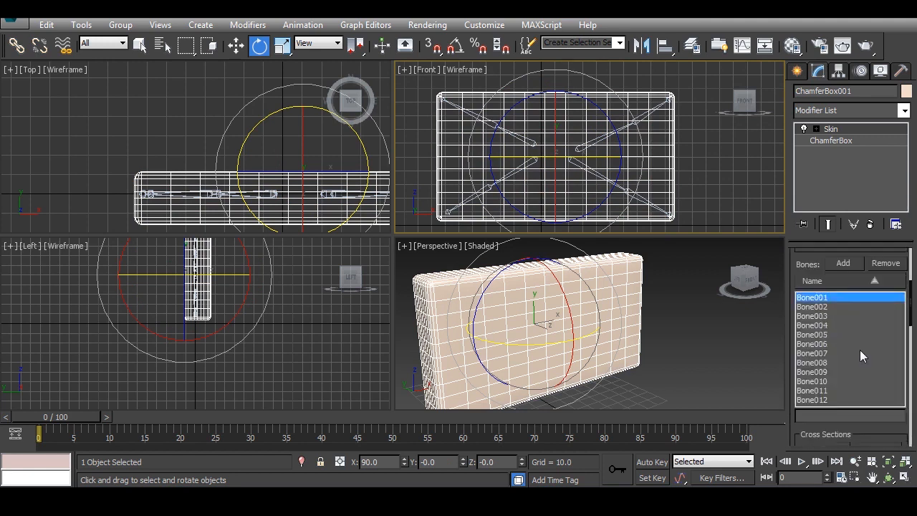
pyautogui.scroll(3, 859, 349)
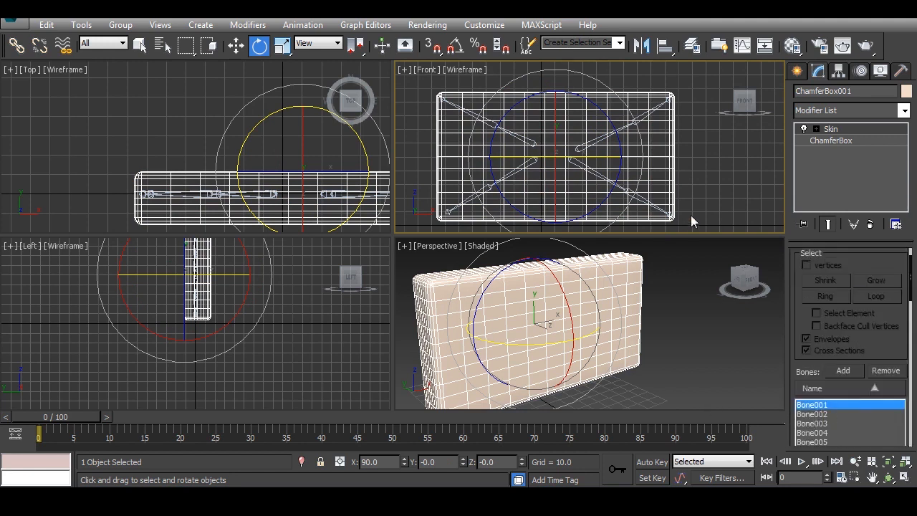
# - Select Bone001 by name from the scene's object list
pyautogui.click(737, 169)
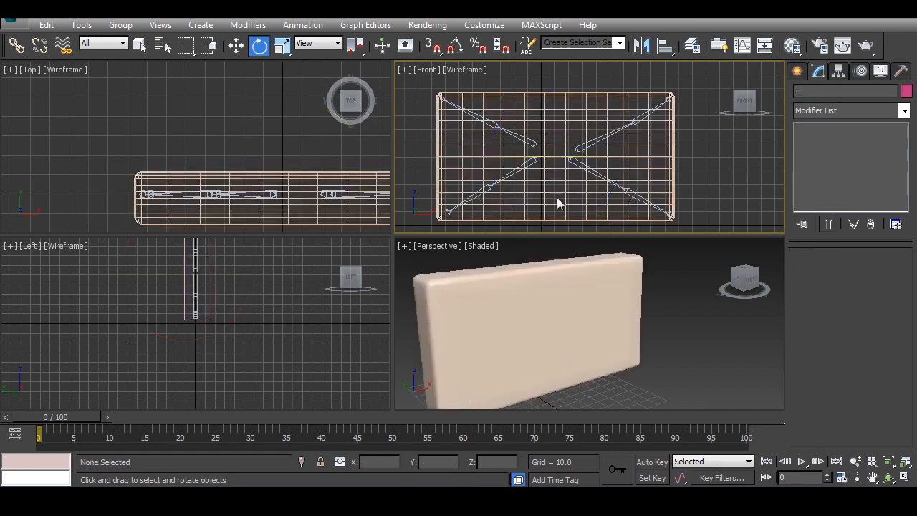
pyautogui.click(630, 219)
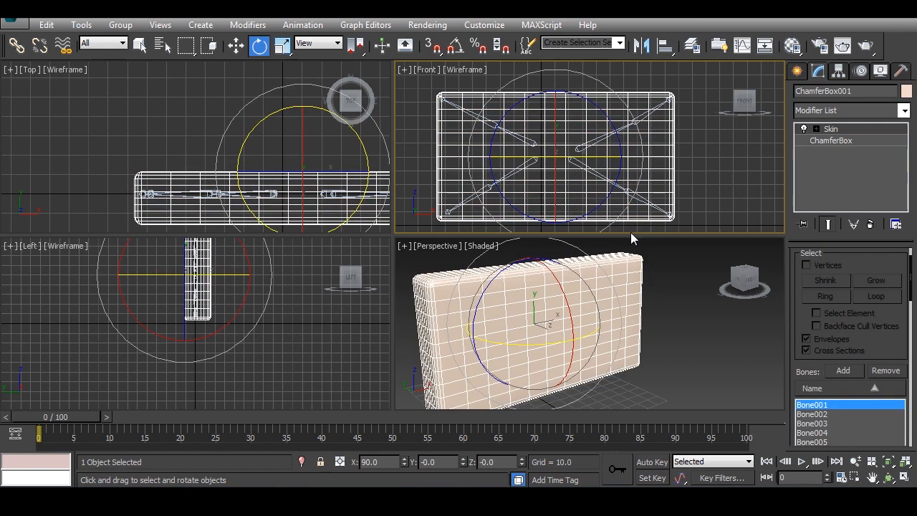
pyautogui.scroll(2, 885, 286)
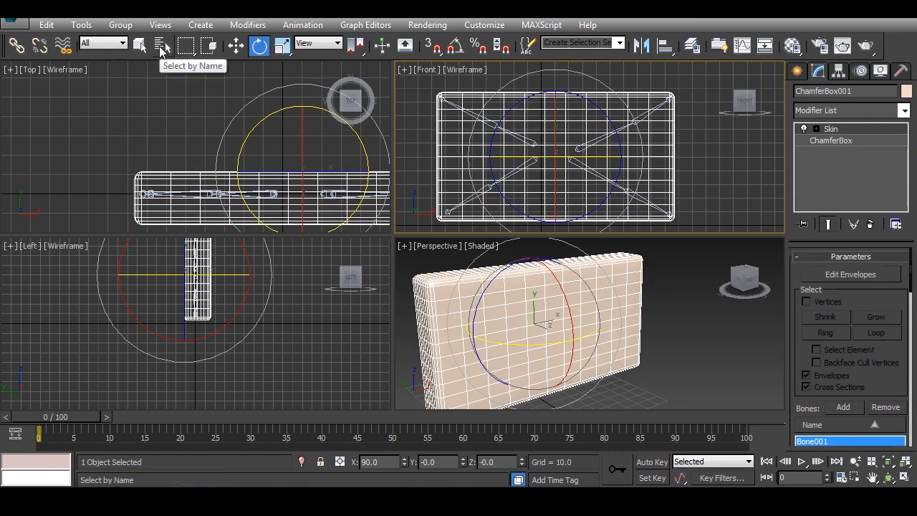
pyautogui.click(162, 45)
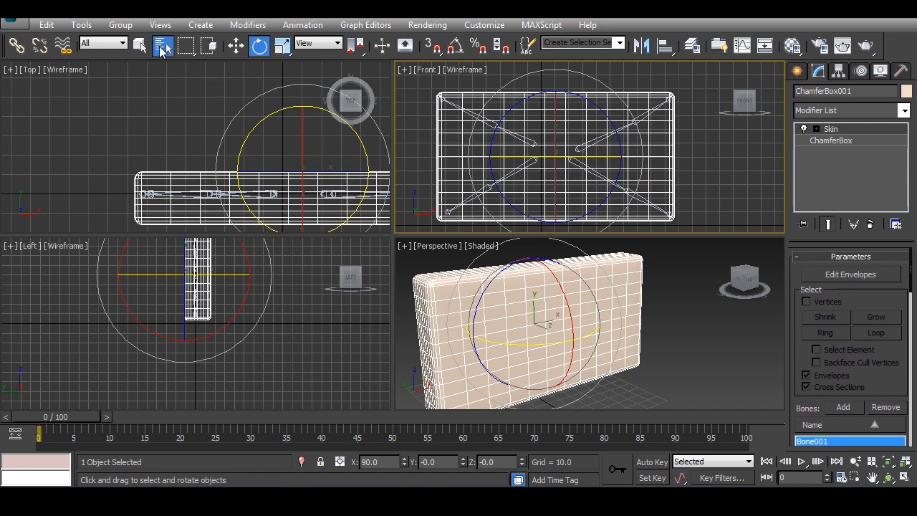
pyautogui.doubleClick(161, 122)
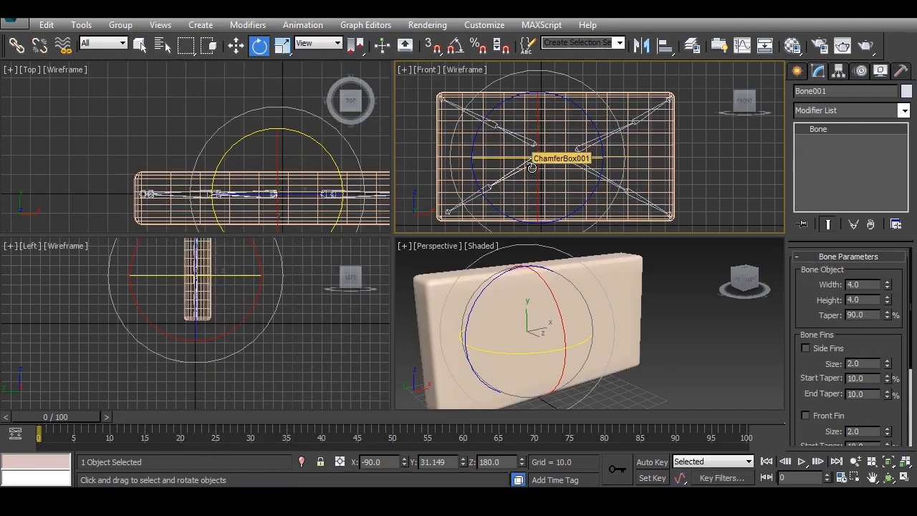
# - Reselect the chamfer box and turn on Edit Envelopes in its Skin modifier to work on Bone001's envelope
pyautogui.click(673, 152)
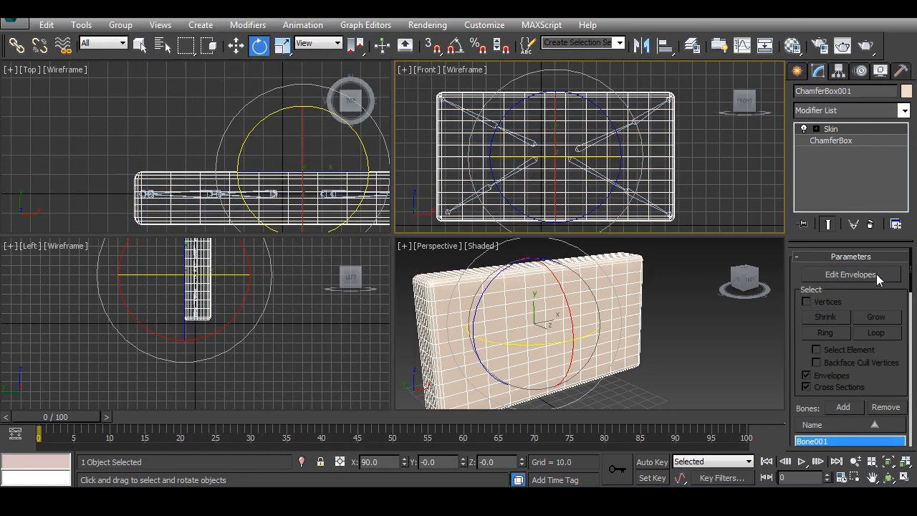
pyautogui.click(875, 276)
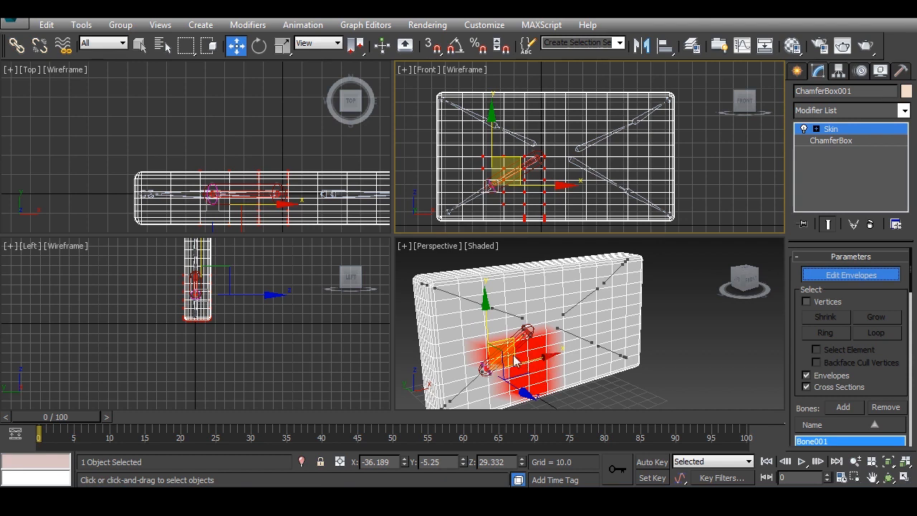
pyautogui.scroll(6, 534, 203)
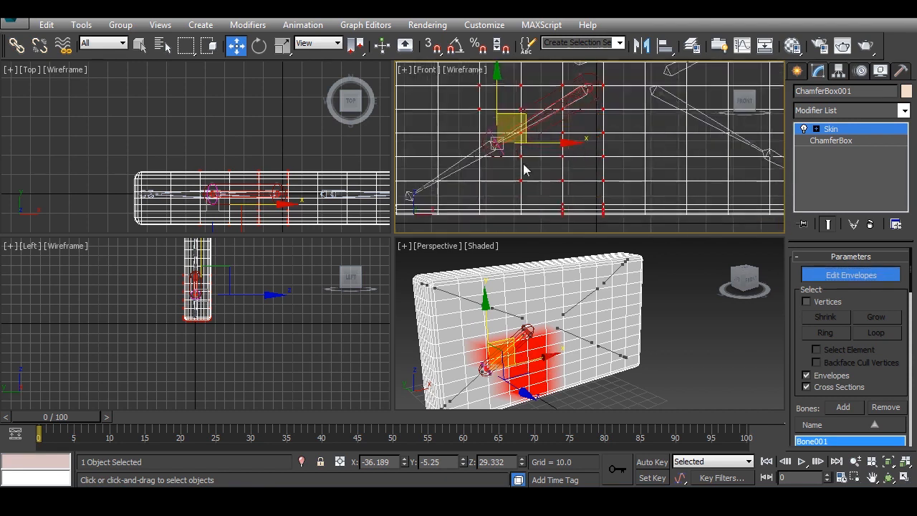
pyautogui.moveTo(526, 168); pyautogui.dragTo(556, 198, button='middle')
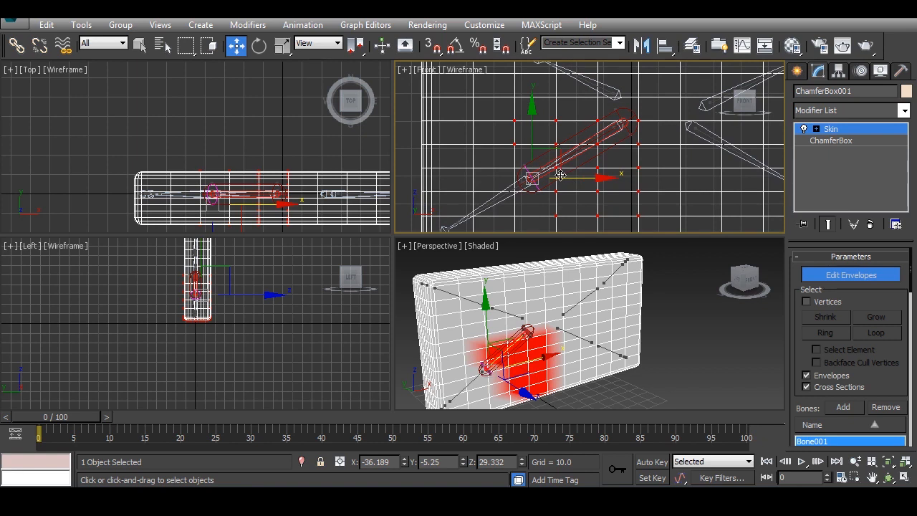
pyautogui.click(546, 163)
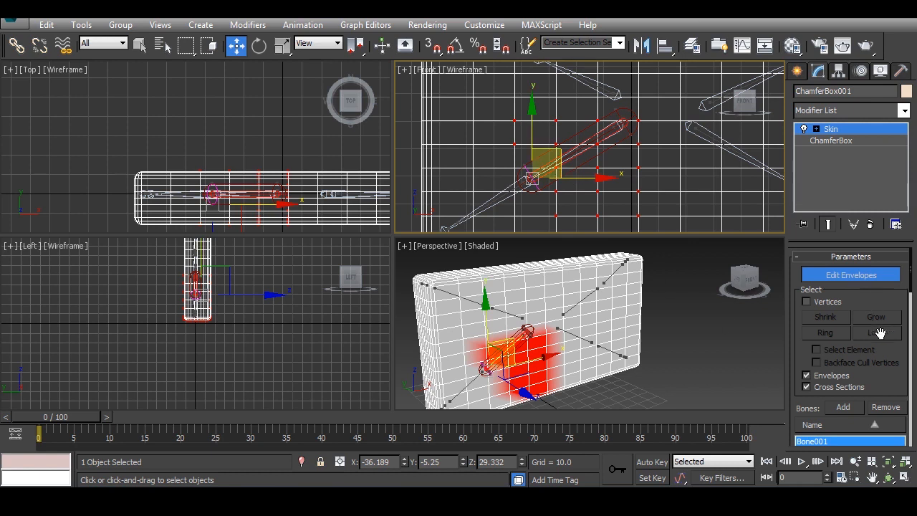
# - Try enlarging the radius of Bone001's envelope to 42.892 and cancel the change
pyautogui.moveTo(901, 374); pyautogui.dragTo(891, 186)
pyautogui.scroll(-5, 866, 403)
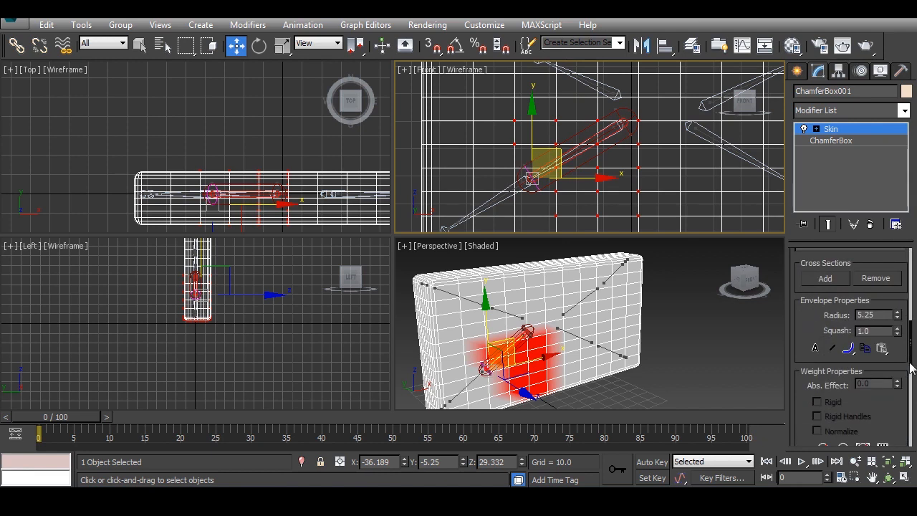
pyautogui.moveTo(899, 318); pyautogui.dragTo(914, 302)
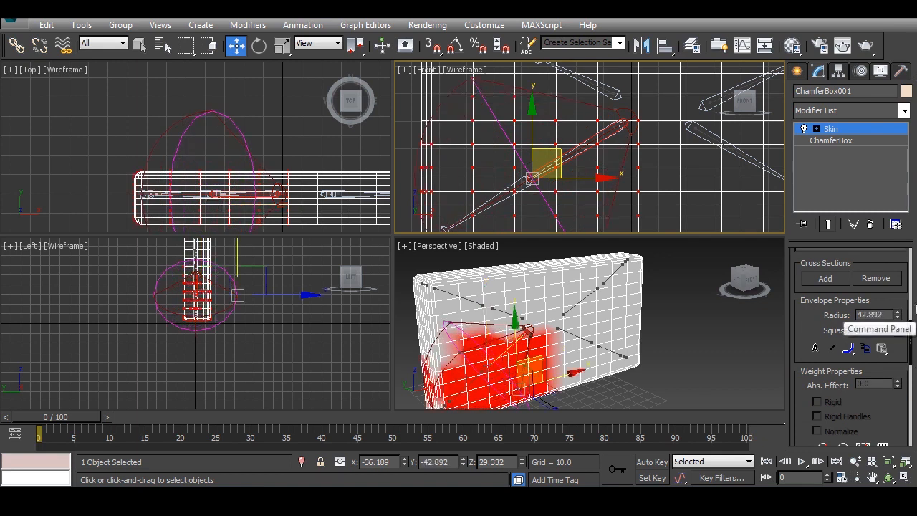
pyautogui.rightClick(915, 307)
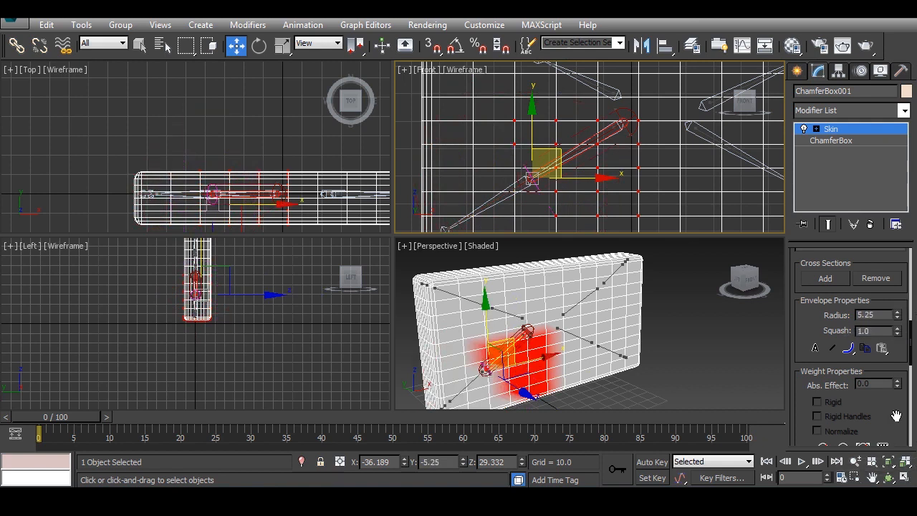
# - Review the Skin modifier's weight properties and mirror parameters
pyautogui.moveTo(892, 415); pyautogui.dragTo(902, 333)
pyautogui.scroll(-5, 902, 333)
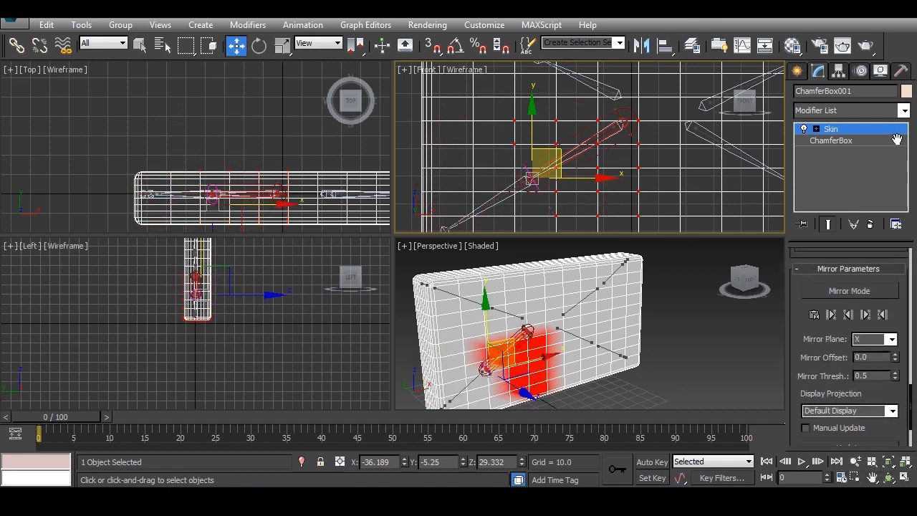
pyautogui.scroll(10, 821, 385)
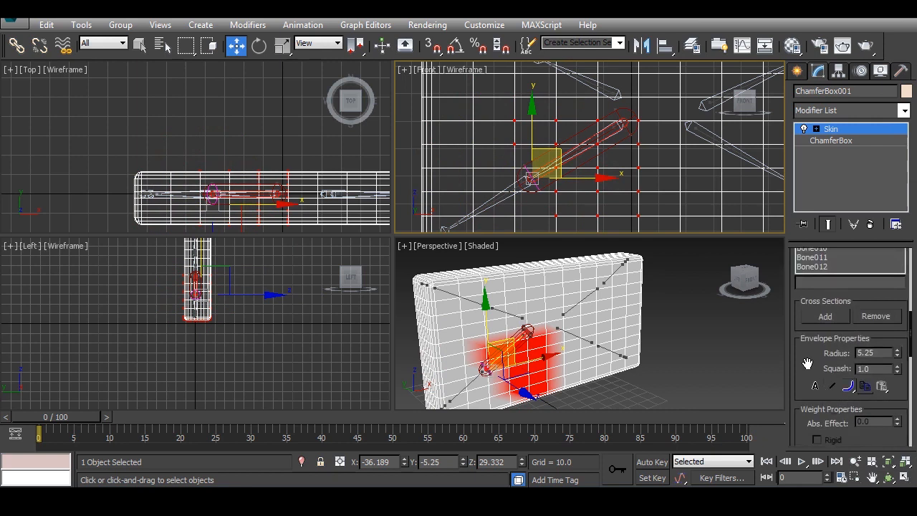
# - Try raising the squash of Bone001's envelope to 7.8 and cancel the change
pyautogui.moveTo(806, 358); pyautogui.dragTo(802, 467)
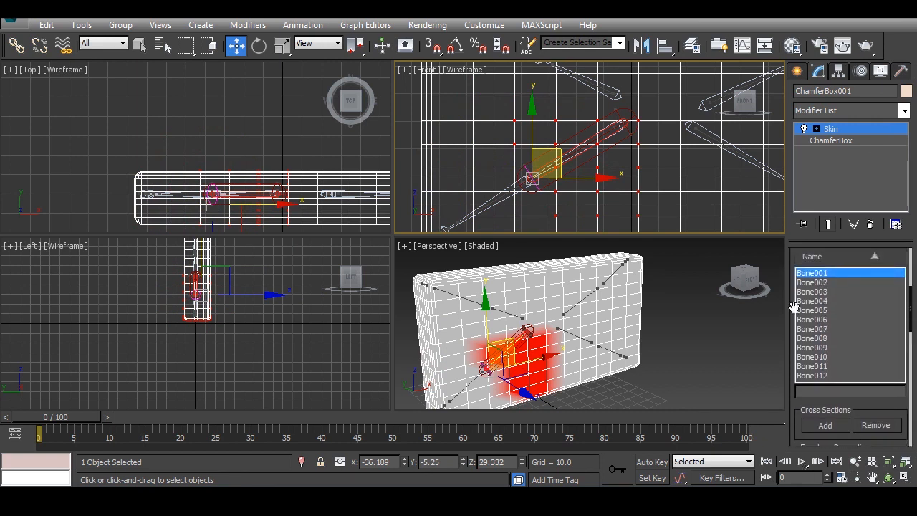
pyautogui.moveTo(790, 306); pyautogui.dragTo(790, 480)
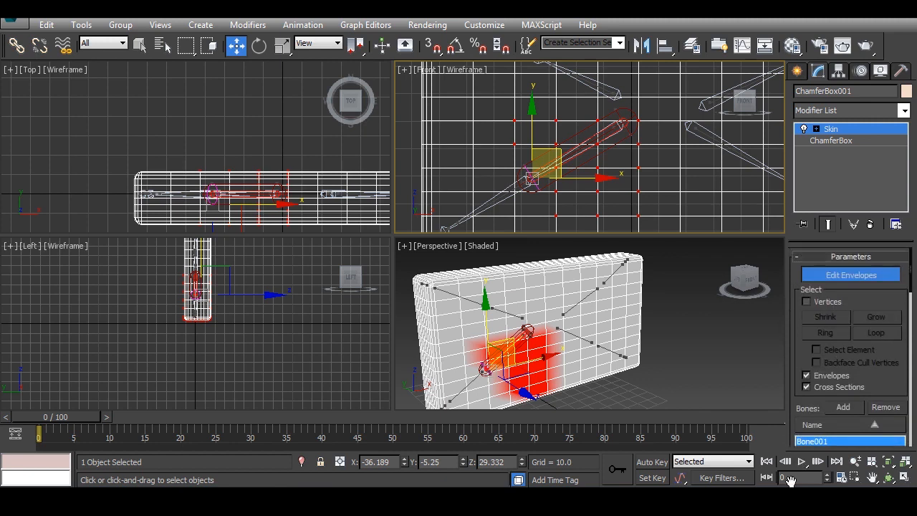
pyautogui.moveTo(888, 442); pyautogui.dragTo(849, 112)
pyautogui.scroll(8, 551, 319)
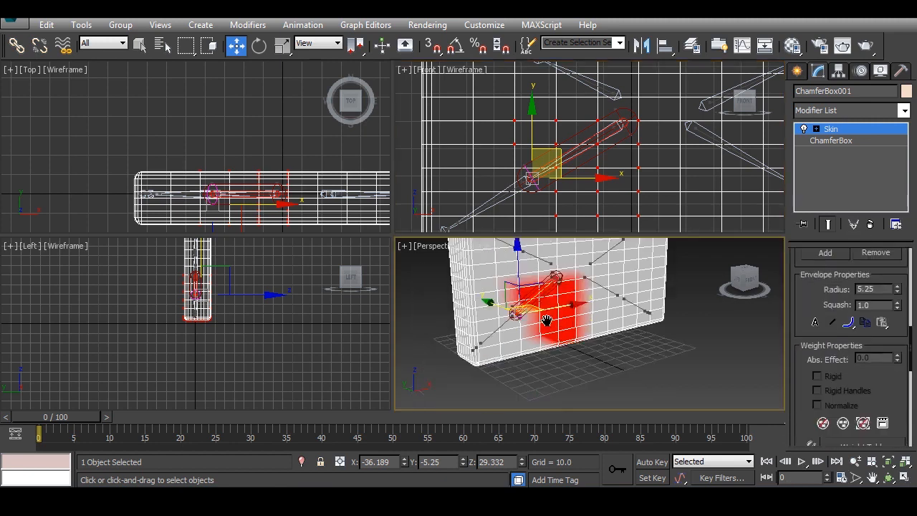
pyautogui.moveTo(553, 190); pyautogui.dragTo(617, 216, button='middle')
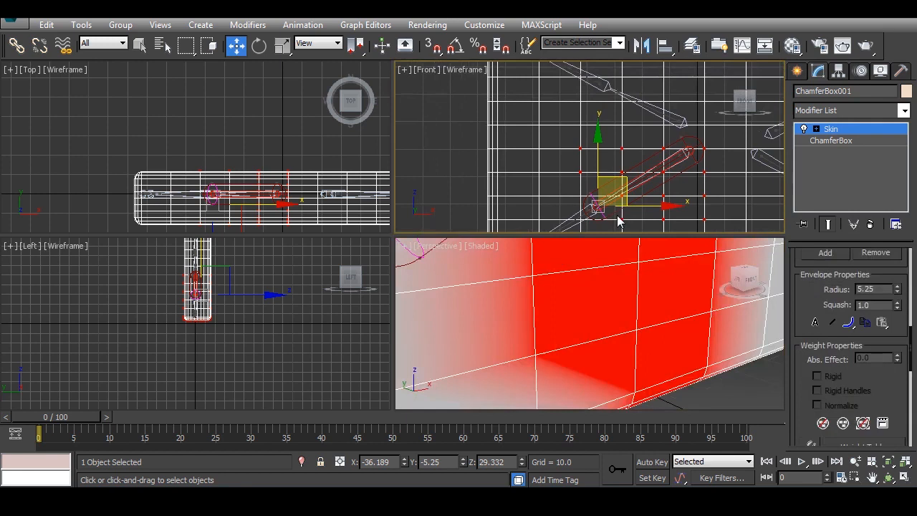
pyautogui.scroll(5, 606, 204)
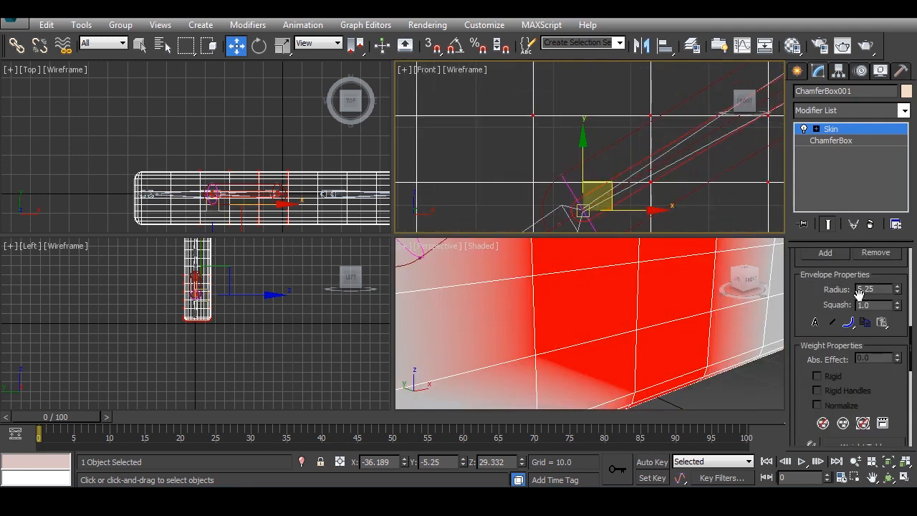
pyautogui.moveTo(899, 306); pyautogui.dragTo(889, 252)
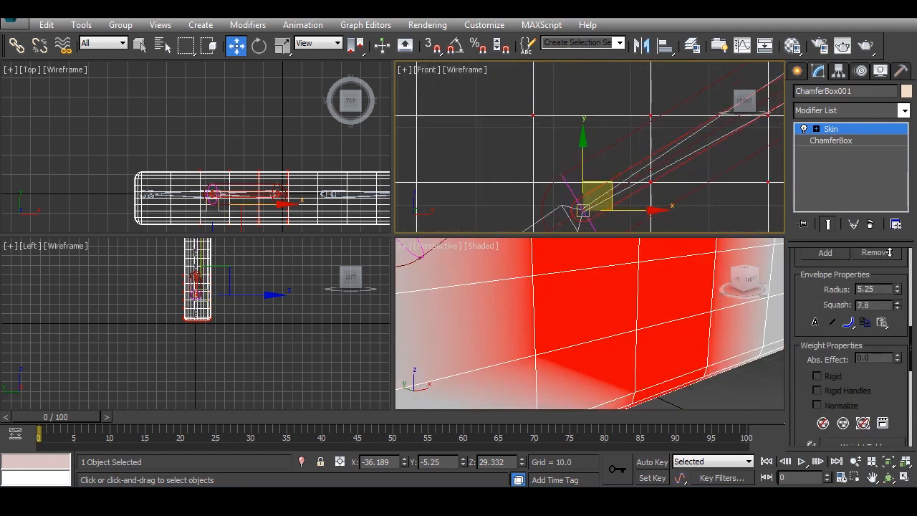
# - Set the falloff of Bone001's envelope to the S-shaped curve in its envelope properties
pyautogui.click(850, 323)
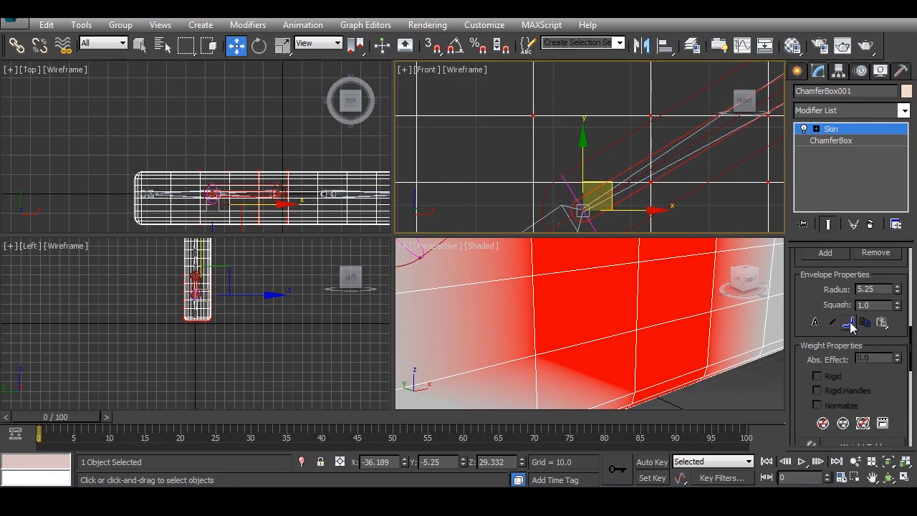
pyautogui.click(850, 326)
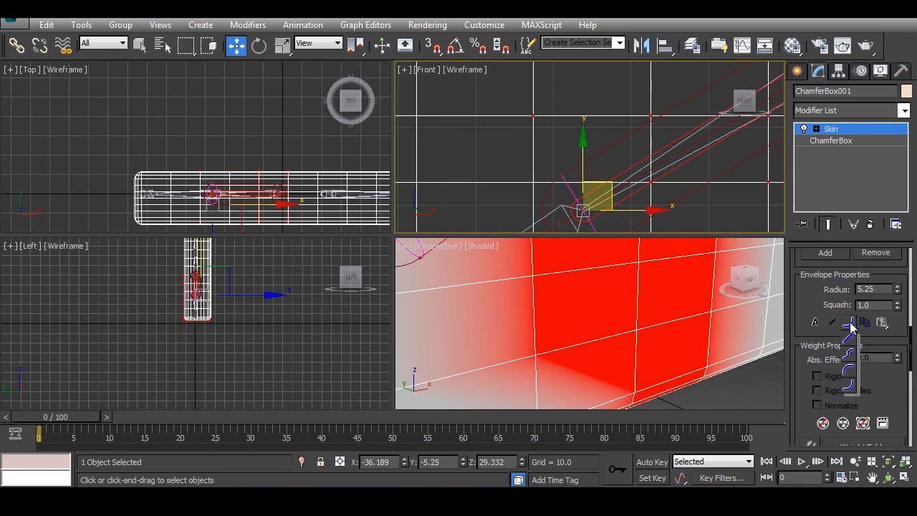
pyautogui.moveTo(850, 326); pyautogui.dragTo(847, 353)
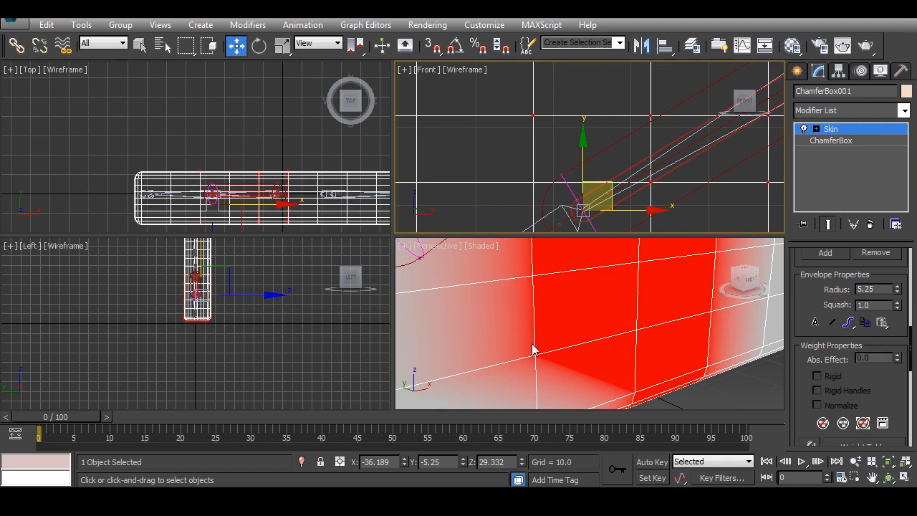
pyautogui.scroll(-5, 533, 350)
pyautogui.moveTo(533, 349); pyautogui.dragTo(578, 364, button='middle')
pyautogui.scroll(5, 586, 360)
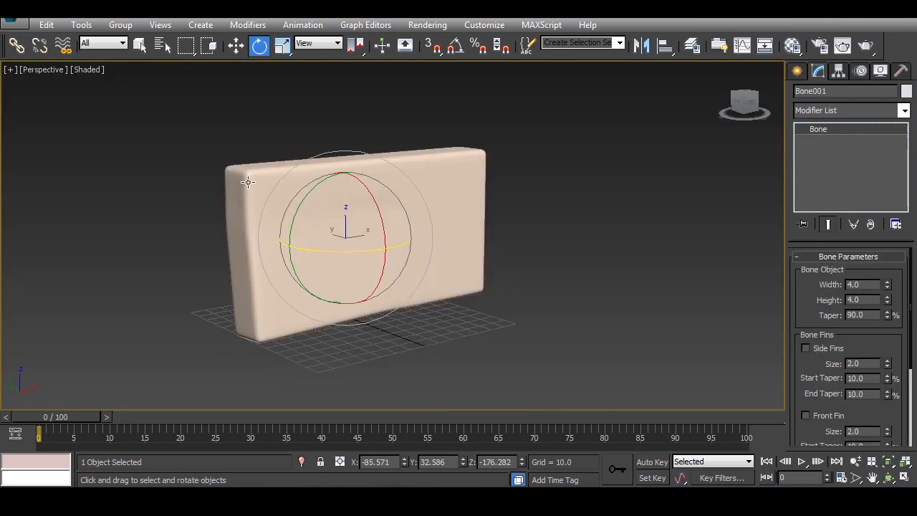
# - Select the chamfer box and switch the perspective view to wireframe, keeping the selection filter at All
pyautogui.click(247, 182)
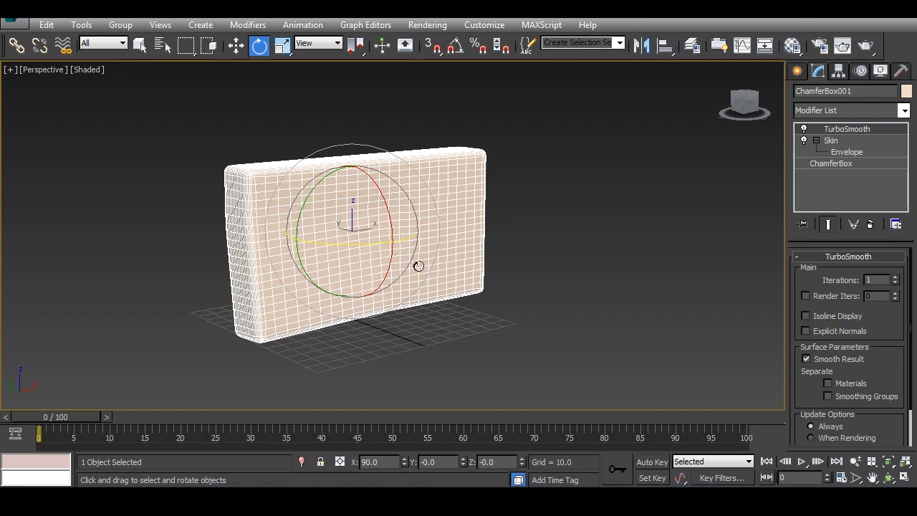
pyautogui.press('F3')
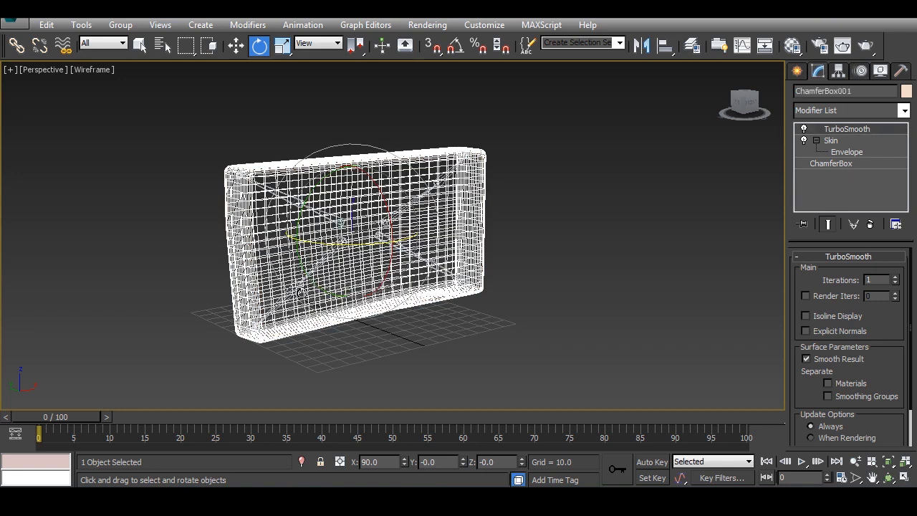
pyautogui.click(303, 292)
pyautogui.click(323, 261)
pyautogui.keyDown('alt'); pyautogui.moveTo(382, 303); pyautogui.dragTo(362, 313, button='middle'); pyautogui.keyUp('alt')
pyautogui.click(102, 45)
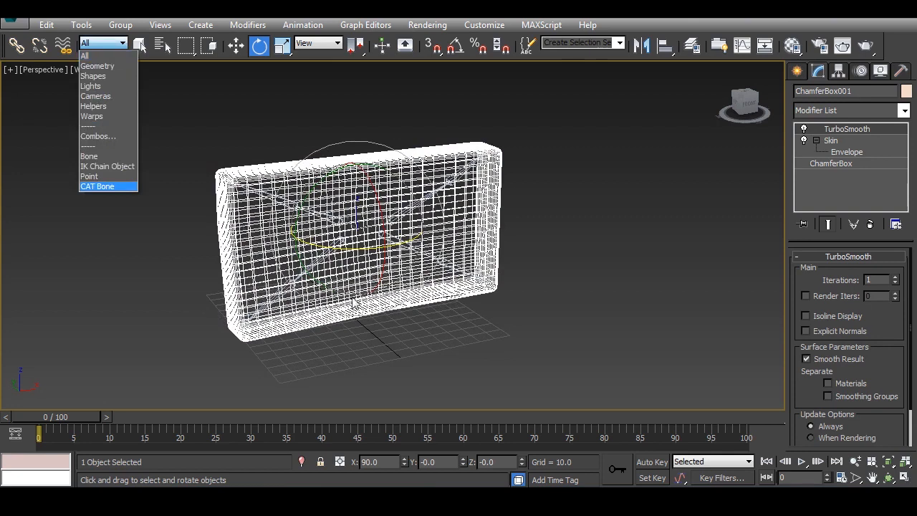
pyautogui.click(98, 56)
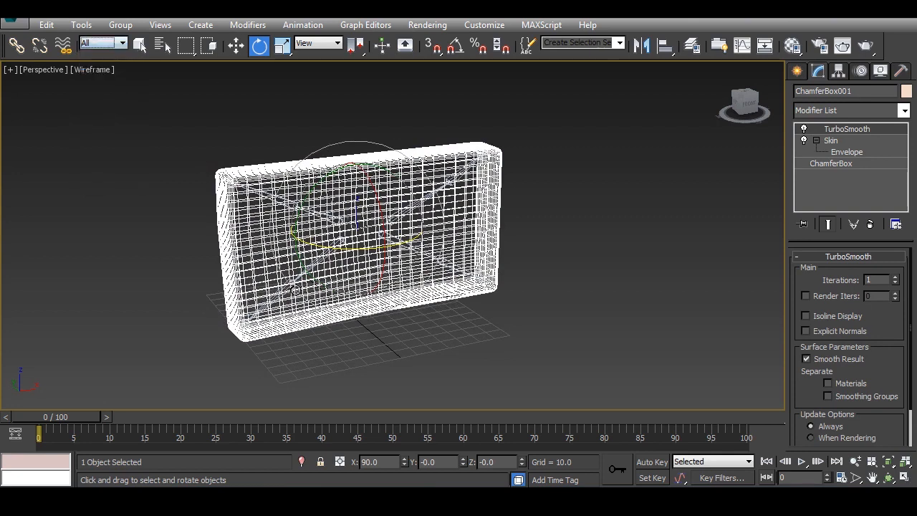
# - Select Bone001, the inner bone of the lower-left chain inside the wireframe box
pyautogui.scroll(1, 329, 318)
pyautogui.scroll(4, 331, 330)
pyautogui.keyDown('alt'); pyautogui.moveTo(335, 346); pyautogui.dragTo(373, 336, button='middle'); pyautogui.keyUp('alt')
pyautogui.click(373, 336)
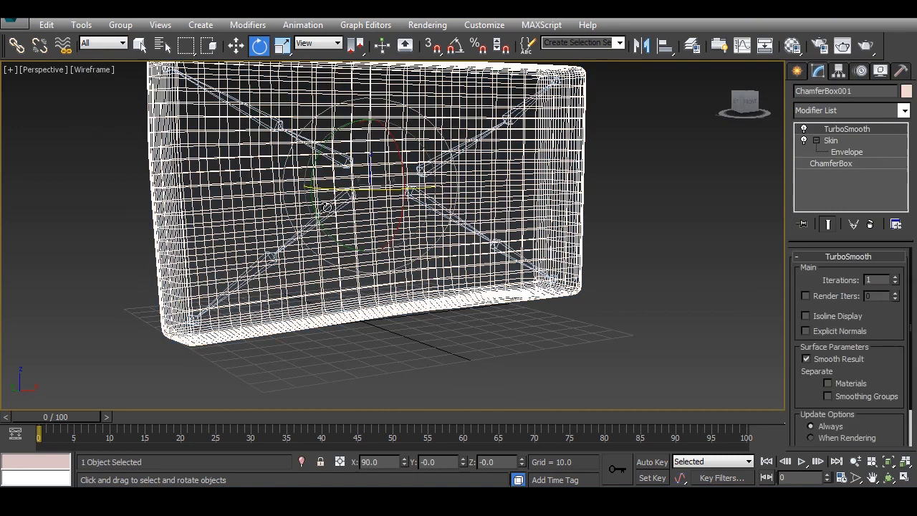
pyautogui.click(328, 204)
pyautogui.click(326, 207)
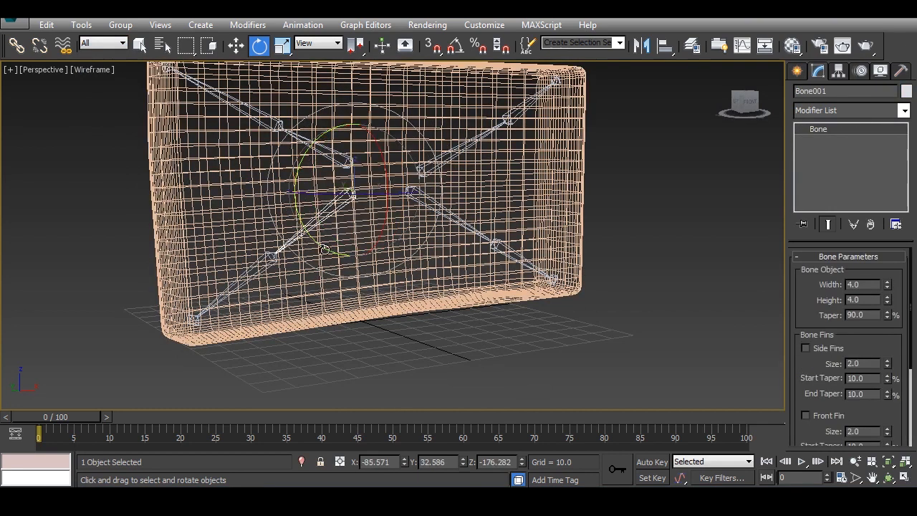
# - Test the box deformation by rotating Bone001 about different axes, undoing the rotations
pyautogui.moveTo(320, 242)
pyautogui.mouseDown()
pyautogui.moveTo(344, 224)
pyautogui.moveTo(337, 207)
pyautogui.moveTo(321, 220)
pyautogui.moveTo(349, 220)
pyautogui.mouseUp()
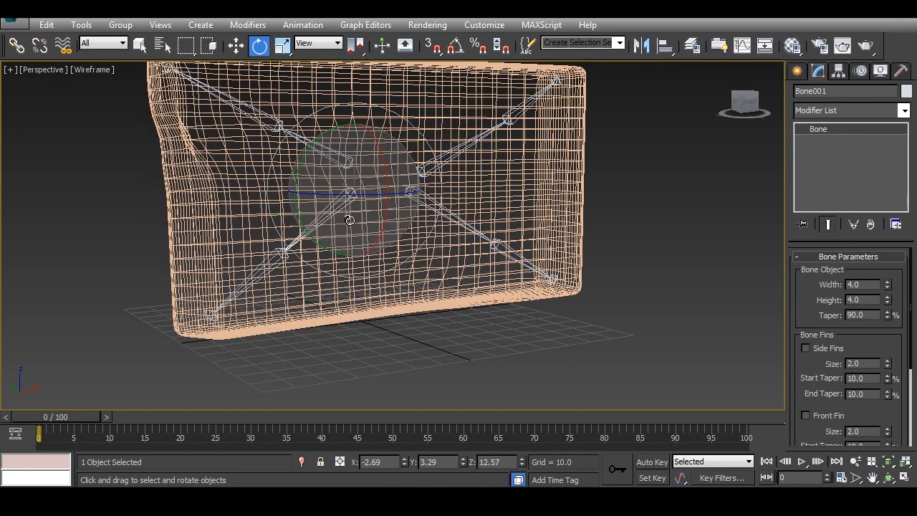
pyautogui.keyDown('alt'); pyautogui.moveTo(279, 261); pyautogui.dragTo(297, 263, button='middle'); pyautogui.keyUp('alt')
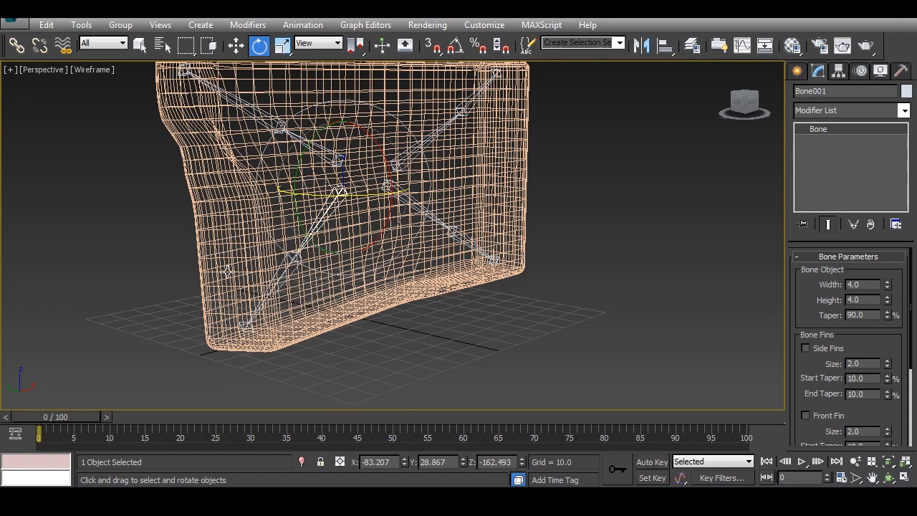
pyautogui.hotkey('ctrl', 'z')
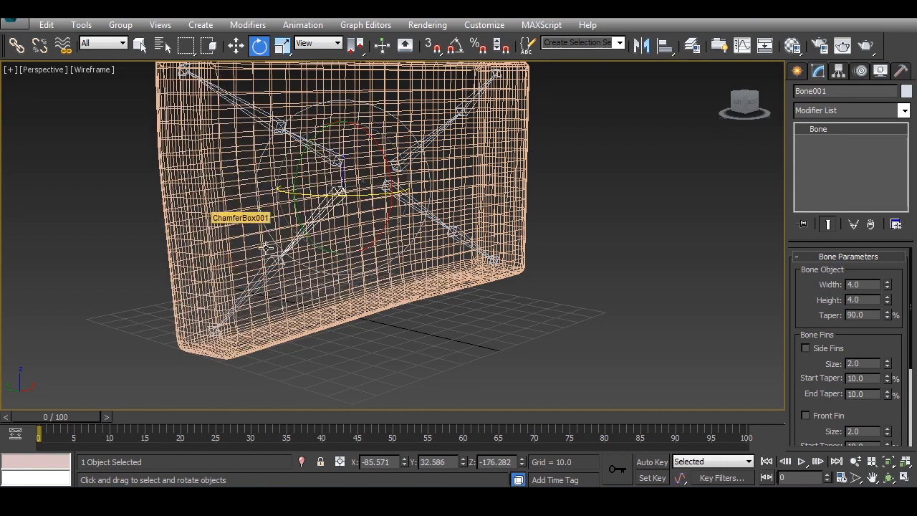
pyautogui.moveTo(329, 228); pyautogui.dragTo(350, 218)
pyautogui.moveTo(391, 167); pyautogui.dragTo(379, 142)
pyautogui.hotkey('ctrl', 'z')
pyautogui.hotkey('ctrl', 'z')
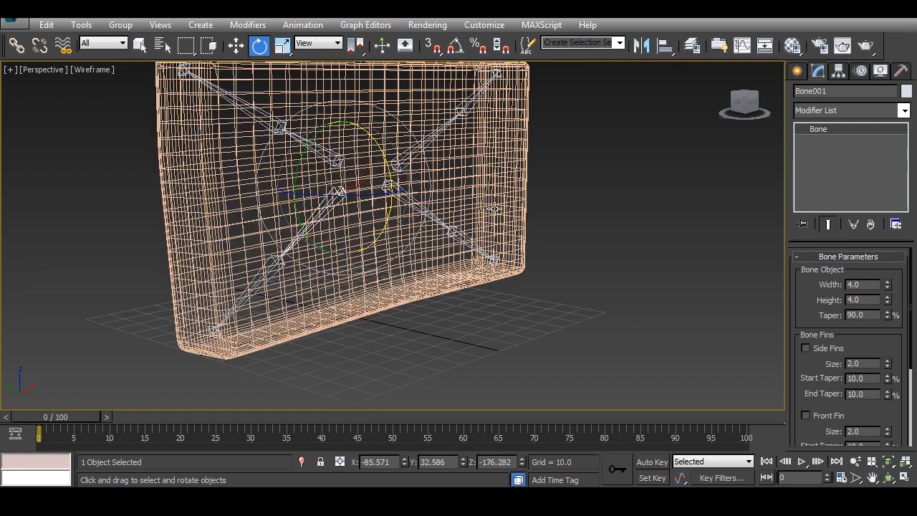
# - Rotate Bone007, the inner bone of the upper-right chain, to bend that corner of the box and return to shaded display
pyautogui.moveTo(494, 208); pyautogui.dragTo(384, 265, button='middle')
pyautogui.keyDown('alt'); pyautogui.moveTo(384, 266); pyautogui.dragTo(362, 258, button='middle'); pyautogui.keyUp('alt')
pyautogui.click(371, 194)
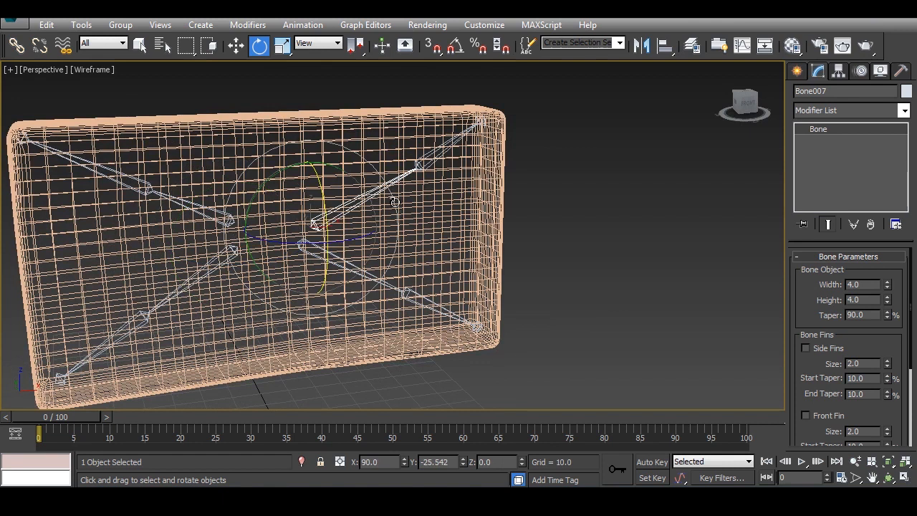
pyautogui.moveTo(346, 209); pyautogui.dragTo(347, 233)
pyautogui.press('F3')
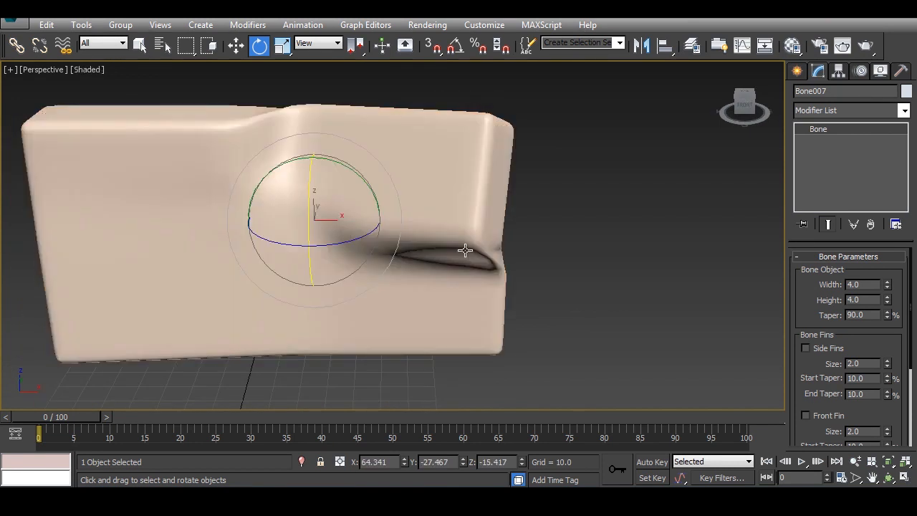
# - Examine the fold at the bent corner of the chamfer box, comparing it with TurboSmooth turned off and on again
pyautogui.moveTo(466, 251)
pyautogui.keyDown('alt'); pyautogui.mouseDown(button='middle')
pyautogui.moveTo(417, 241)
pyautogui.moveTo(405, 225)
pyautogui.moveTo(449, 257)
pyautogui.moveTo(389, 266)
pyautogui.moveTo(330, 256)
pyautogui.moveTo(424, 255)
pyautogui.moveTo(410, 260)
pyautogui.moveTo(379, 205)
pyautogui.mouseUp(button='middle'); pyautogui.keyUp('alt')
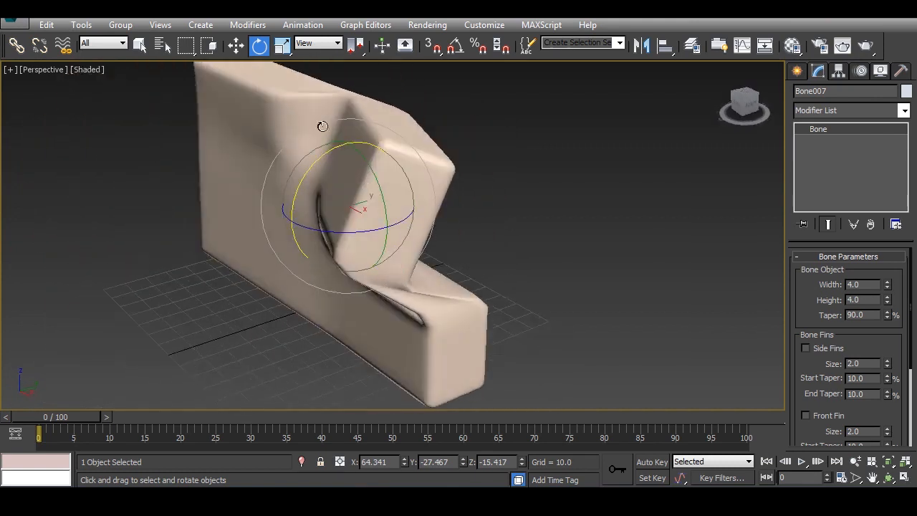
pyautogui.keyDown('alt'); pyautogui.moveTo(422, 285); pyautogui.dragTo(352, 273, button='middle'); pyautogui.keyUp('alt')
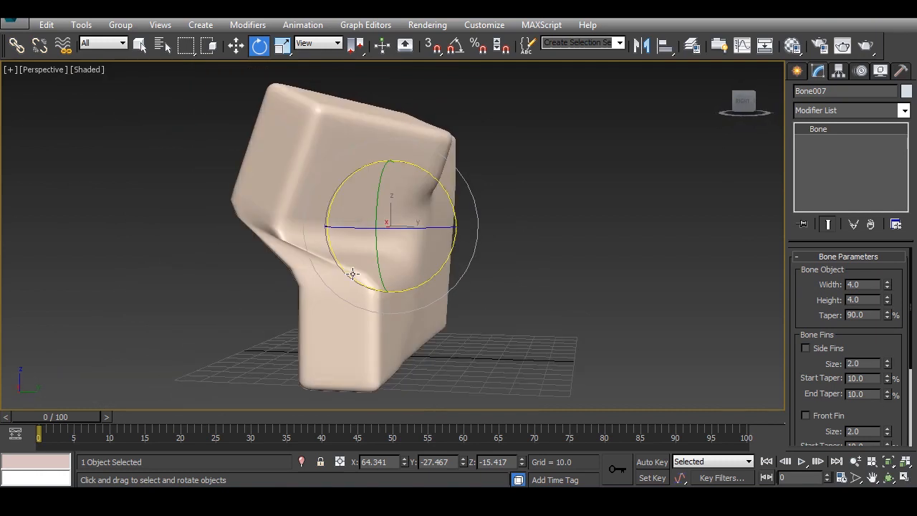
pyautogui.keyDown('alt'); pyautogui.moveTo(287, 292); pyautogui.dragTo(281, 236, button='middle'); pyautogui.keyUp('alt')
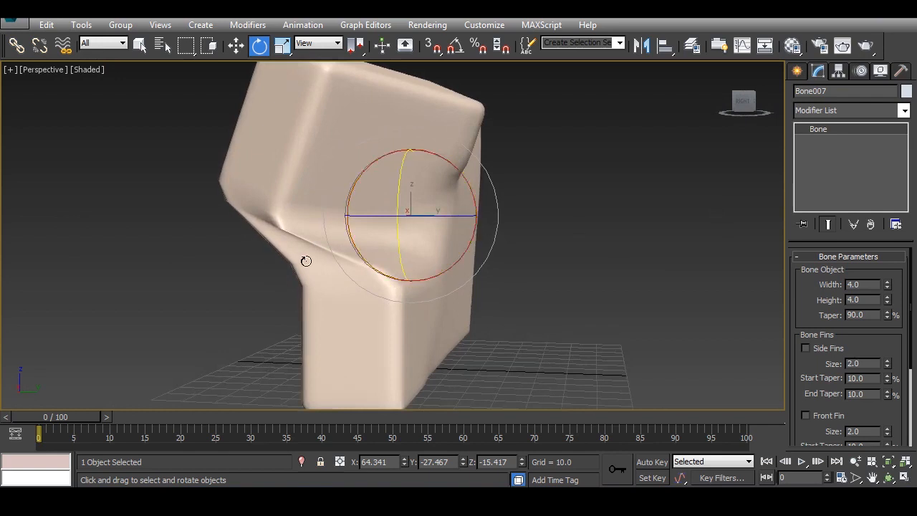
pyautogui.keyDown('alt'); pyautogui.moveTo(350, 214); pyautogui.dragTo(540, 230, button='middle'); pyautogui.keyUp('alt')
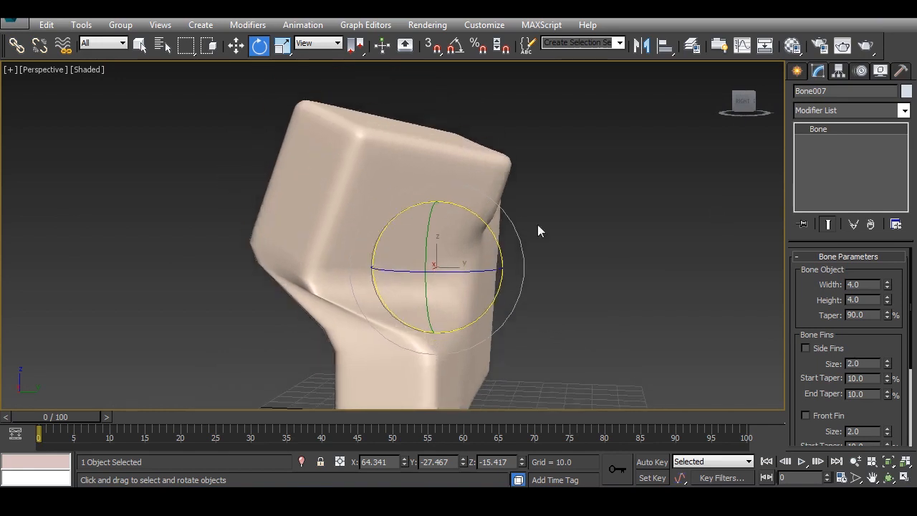
pyautogui.click(301, 106)
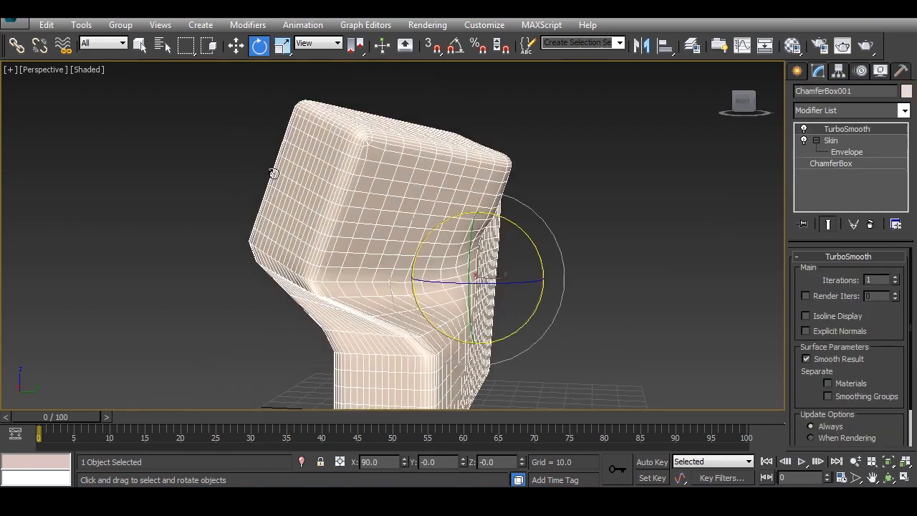
pyautogui.click(804, 129)
pyautogui.moveTo(486, 263)
pyautogui.keyDown('alt'); pyautogui.mouseDown(button='middle')
pyautogui.moveTo(484, 240)
pyautogui.moveTo(485, 254)
pyautogui.mouseUp(button='middle'); pyautogui.keyUp('alt')
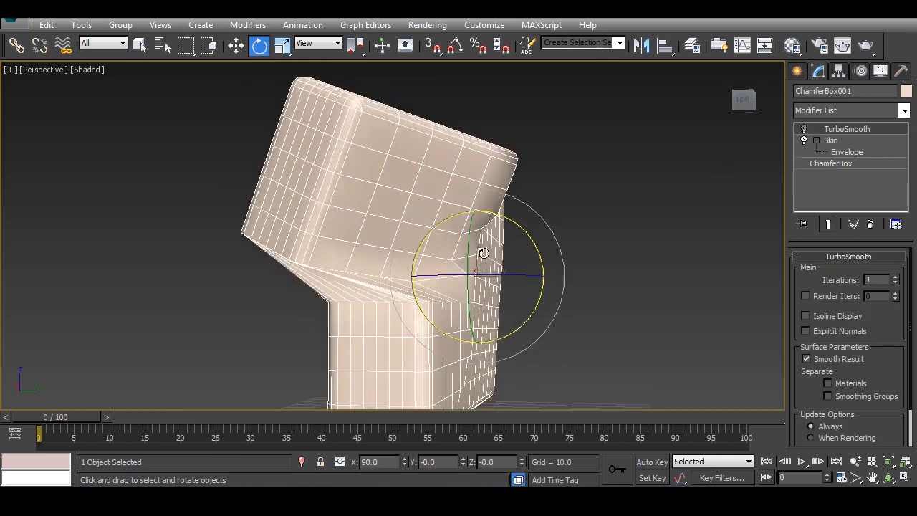
pyautogui.click(803, 129)
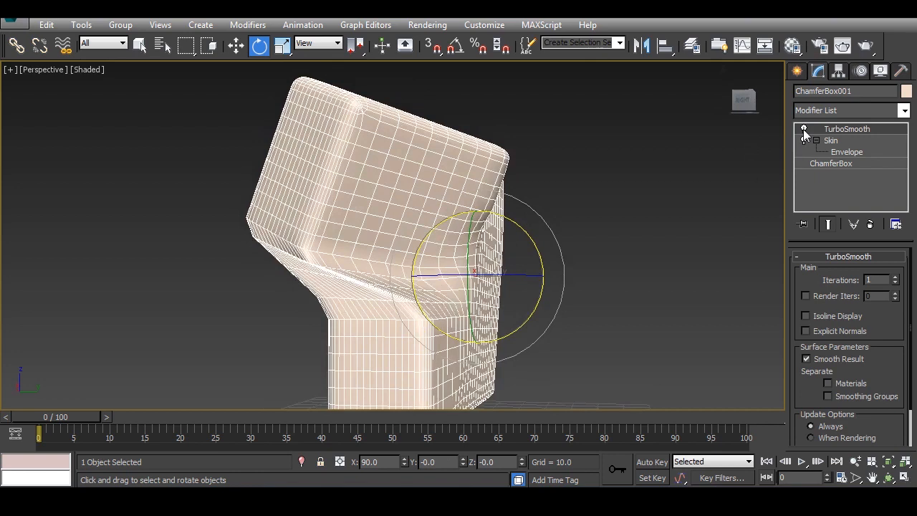
# - Open the Skin modifier of the chamfer box and look through its envelope, mirror and advanced parameters
pyautogui.click(816, 140)
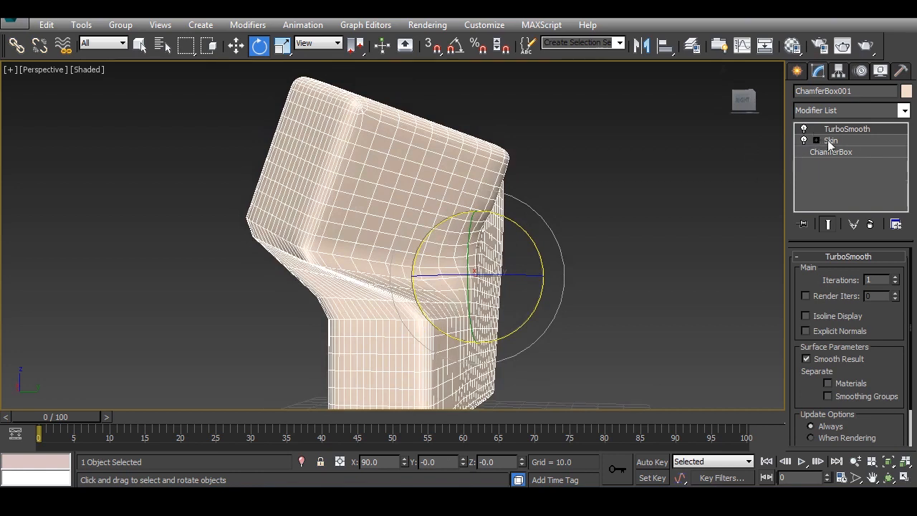
pyautogui.click(816, 140)
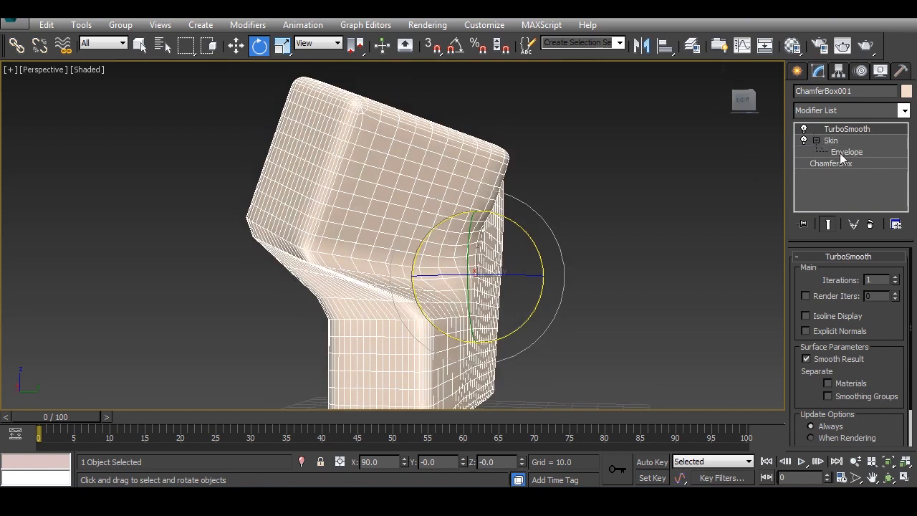
pyautogui.click(817, 140)
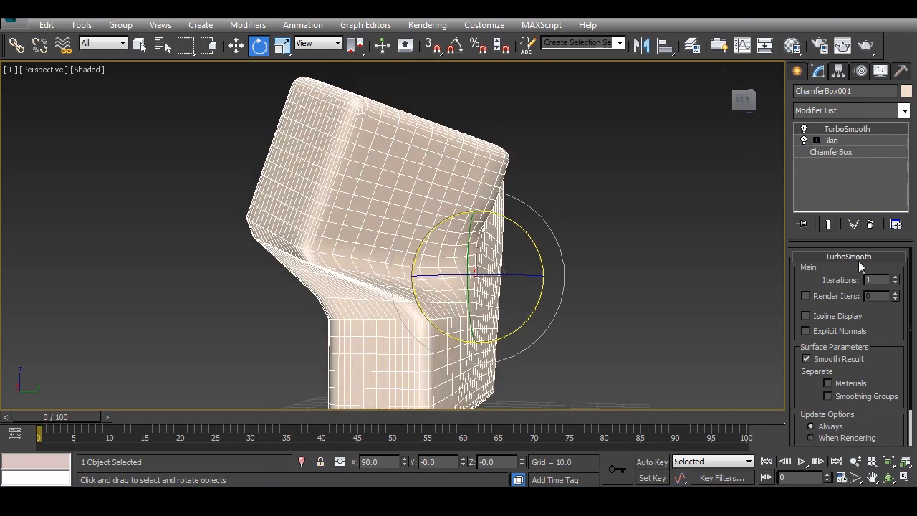
pyautogui.click(843, 143)
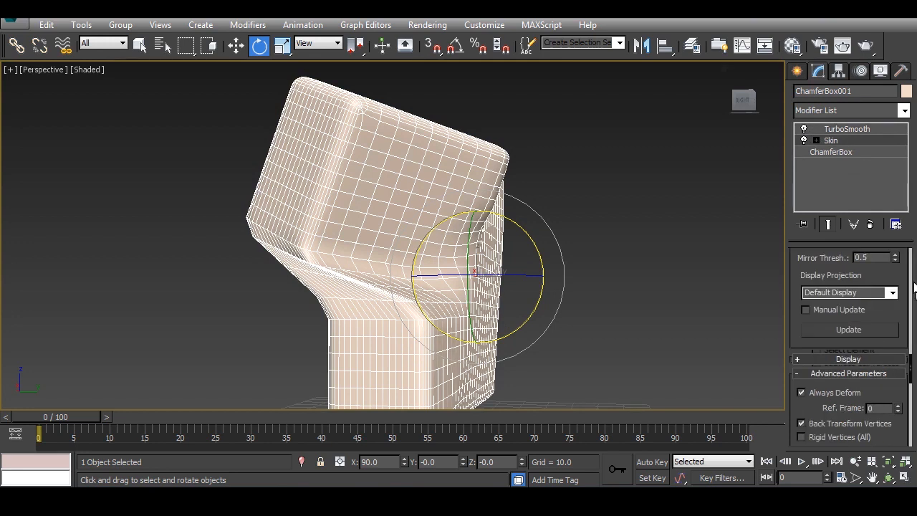
pyautogui.moveTo(906, 268); pyautogui.dragTo(900, 379)
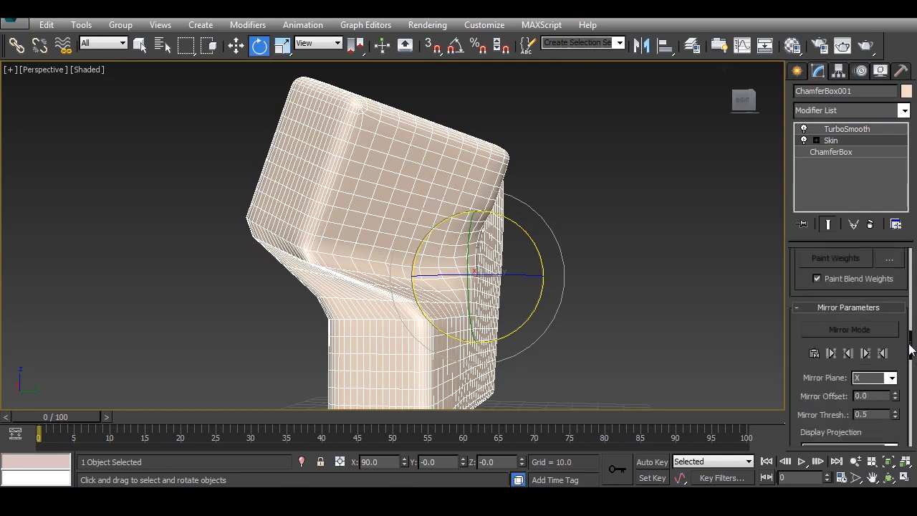
pyautogui.moveTo(914, 348); pyautogui.dragTo(915, 240)
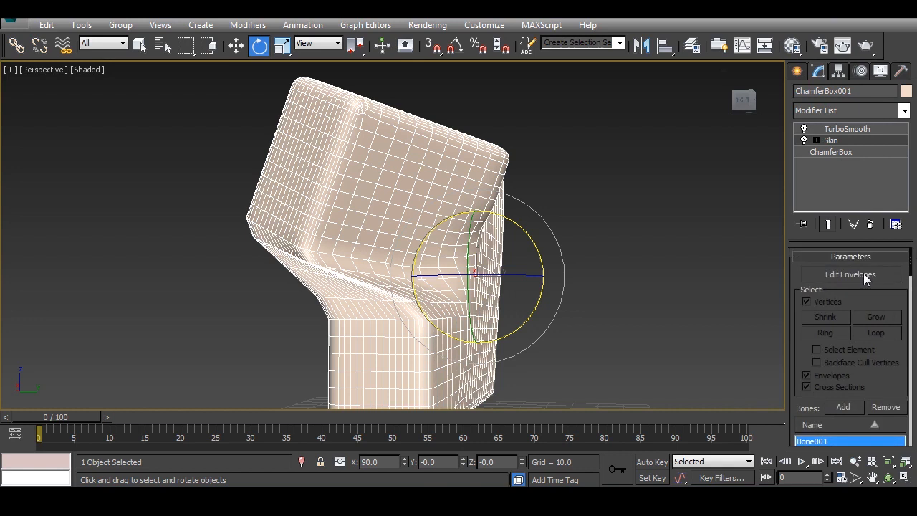
# - Select the inner bone of the upper-right chain in wireframe to identify it, and return to shaded display
pyautogui.keyDown('alt'); pyautogui.moveTo(495, 326); pyautogui.dragTo(538, 237, button='middle'); pyautogui.keyUp('alt')
pyautogui.press('F3')
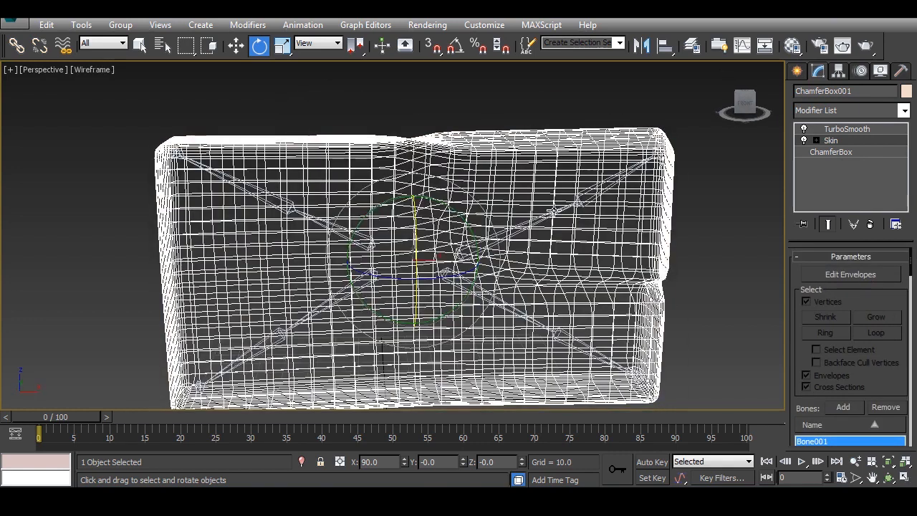
pyautogui.click(595, 188)
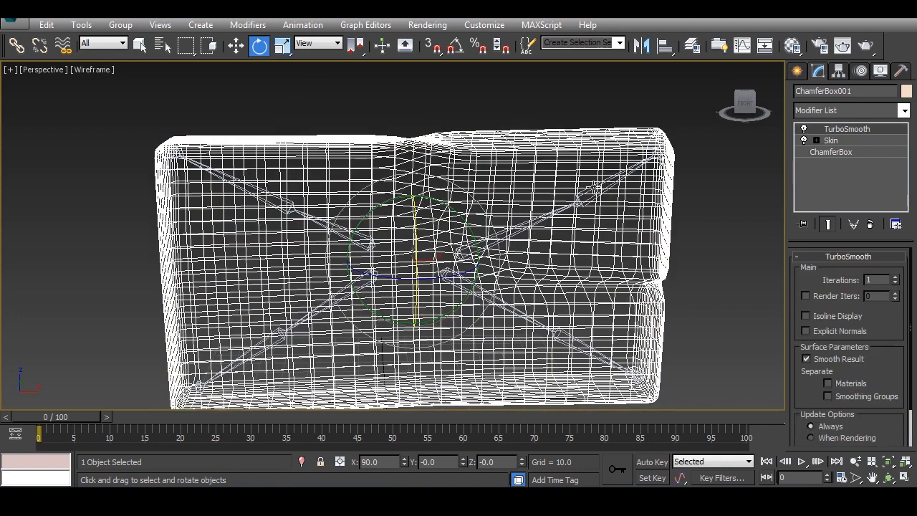
pyautogui.click(500, 231)
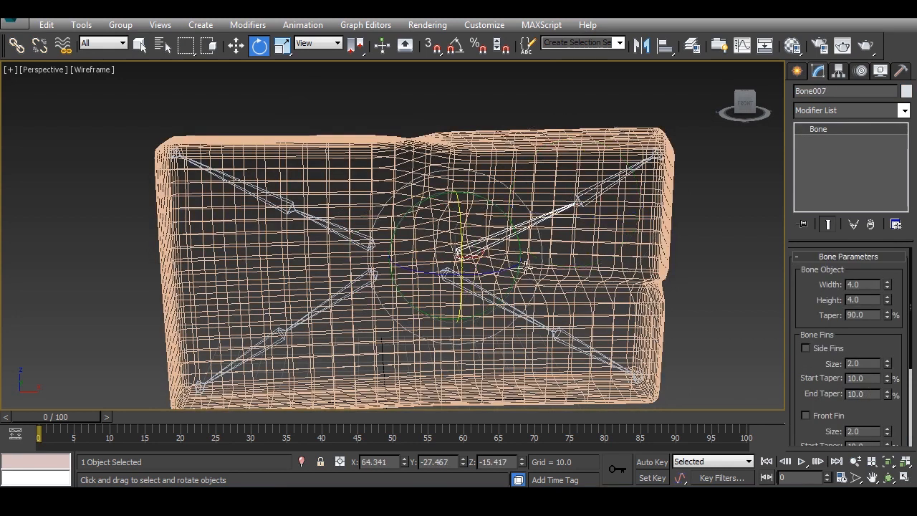
pyautogui.press('F3')
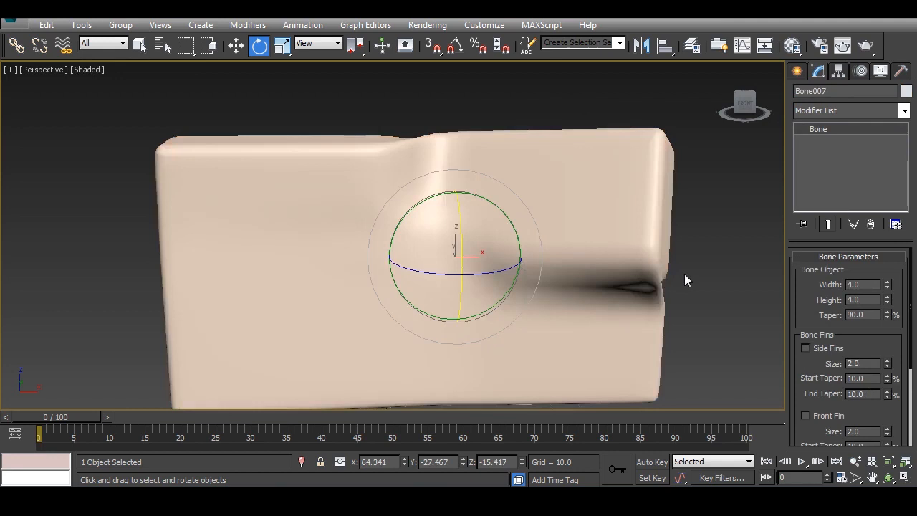
# - Select Bone007 in the chamfer box's Skin bone list and turn on Edit Envelopes
pyautogui.click(654, 196)
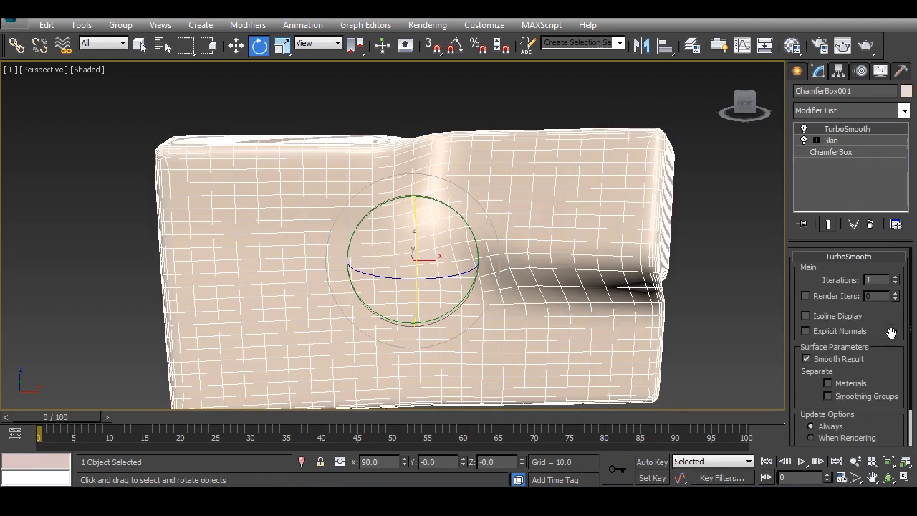
pyautogui.scroll(-2, 895, 308)
pyautogui.click(831, 141)
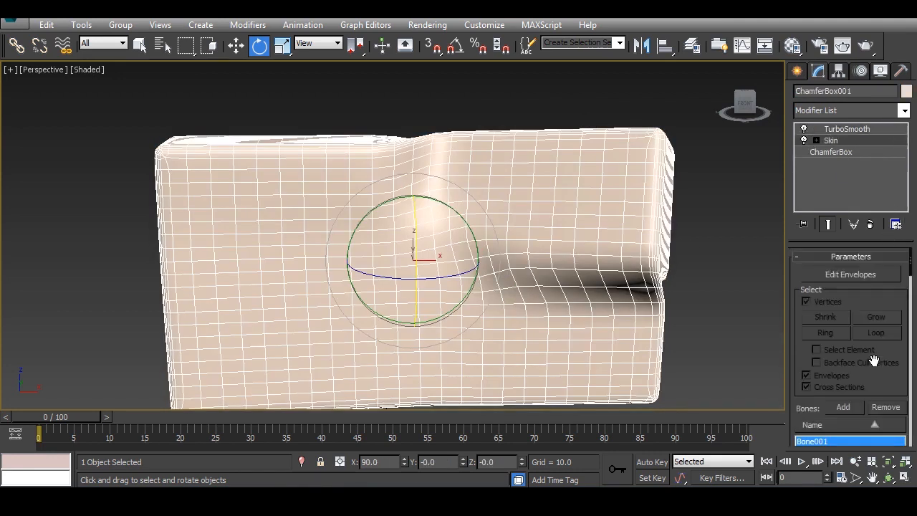
pyautogui.scroll(-2, 895, 310)
pyautogui.scroll(-2, 895, 310)
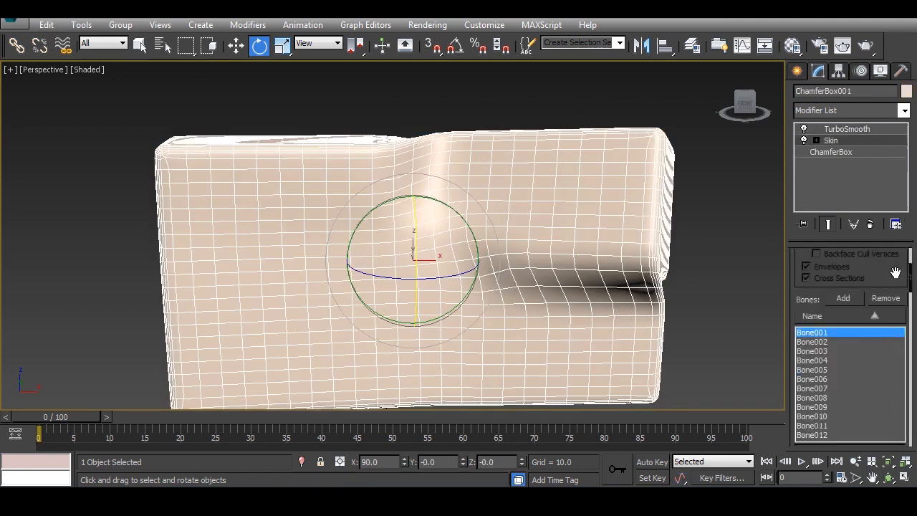
pyautogui.click(825, 388)
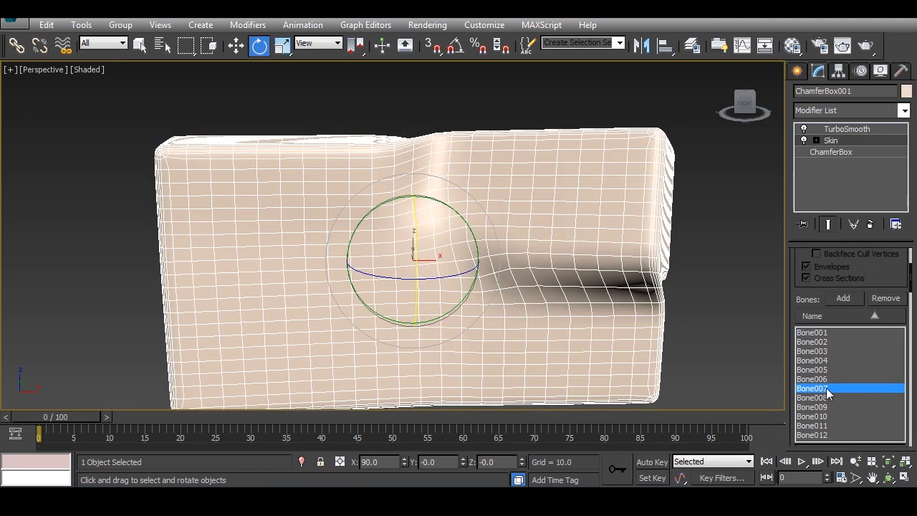
pyautogui.moveTo(895, 279); pyautogui.dragTo(892, 386)
pyautogui.click(882, 283)
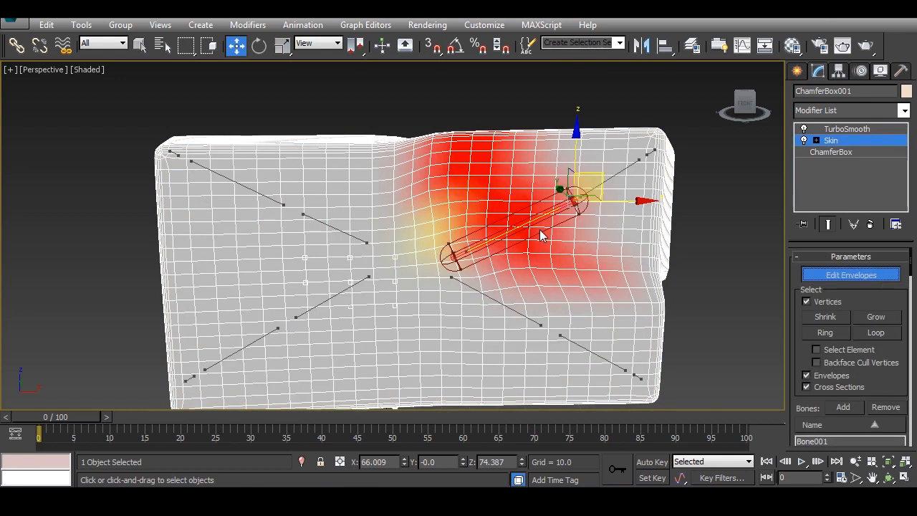
# - Select the envelope of Bone008, the next bone outward in the upper-right chain, and bring up the Skin weight properties
pyautogui.keyDown('alt'); pyautogui.moveTo(583, 282); pyautogui.dragTo(542, 274, button='middle'); pyautogui.keyUp('alt')
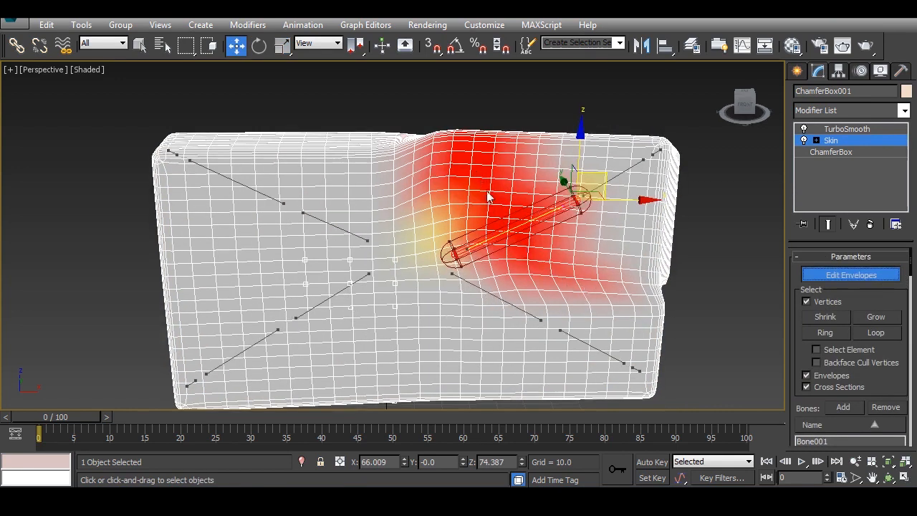
pyautogui.moveTo(545, 206); pyautogui.dragTo(621, 174)
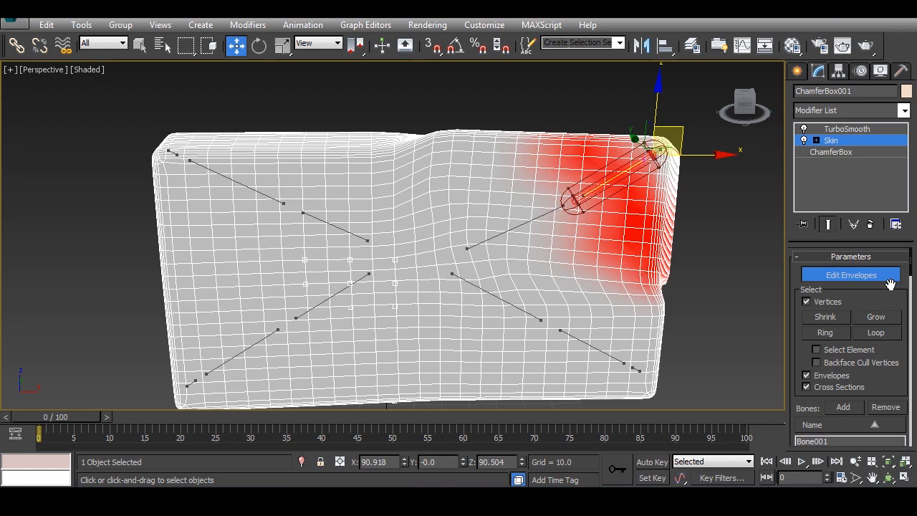
pyautogui.scroll(-4, 892, 288)
pyautogui.scroll(-10, 888, 351)
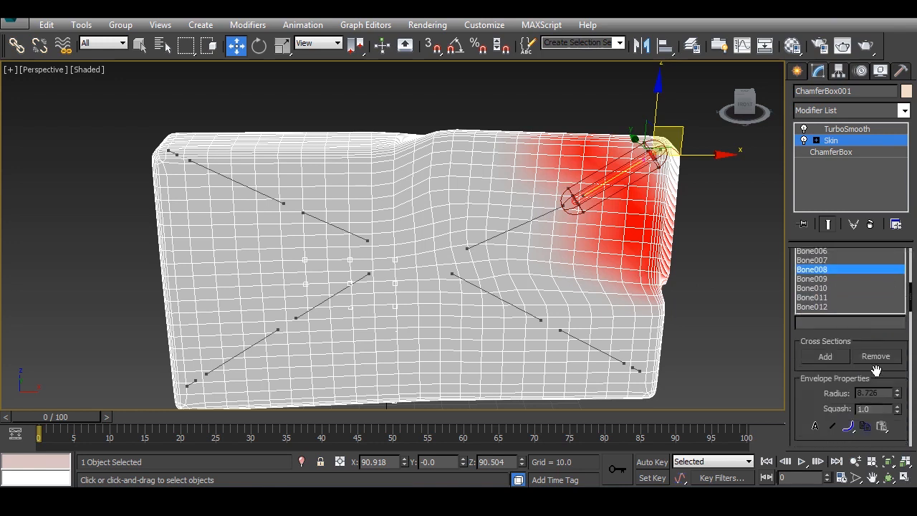
pyautogui.scroll(-2, 881, 377)
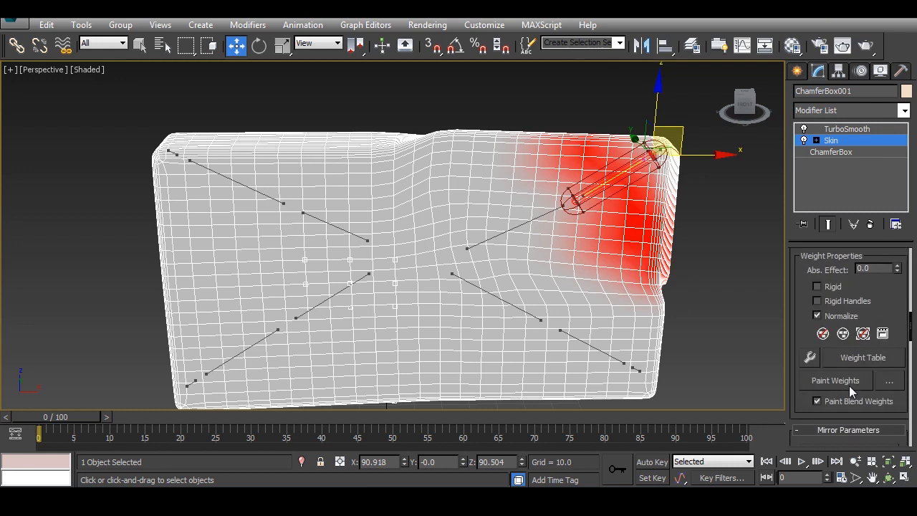
# - Try the Paint Weights brush over the Bone008 area while inspecting the bent corner from several angles
pyautogui.click(848, 386)
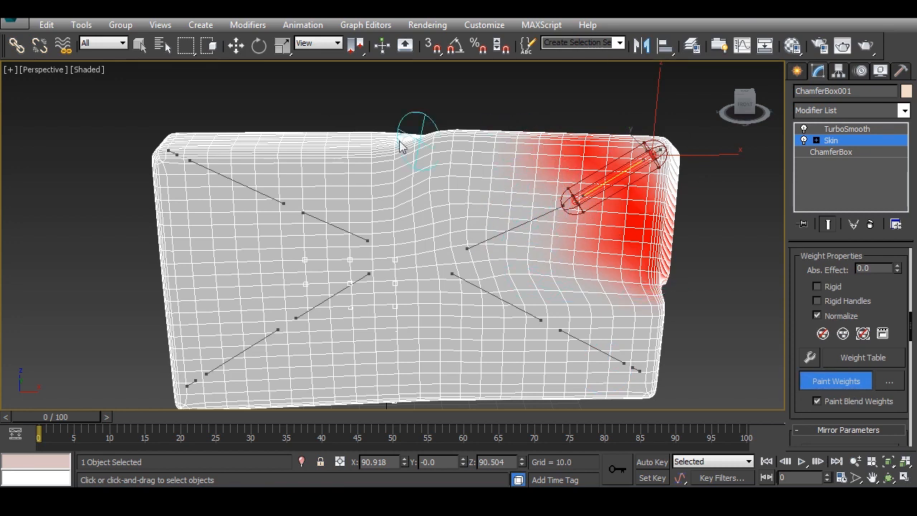
pyautogui.click(236, 47)
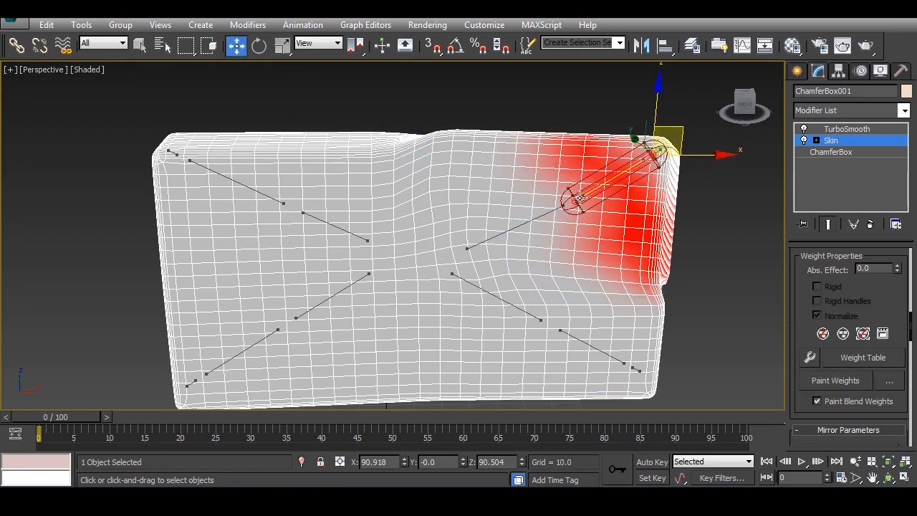
pyautogui.click(835, 380)
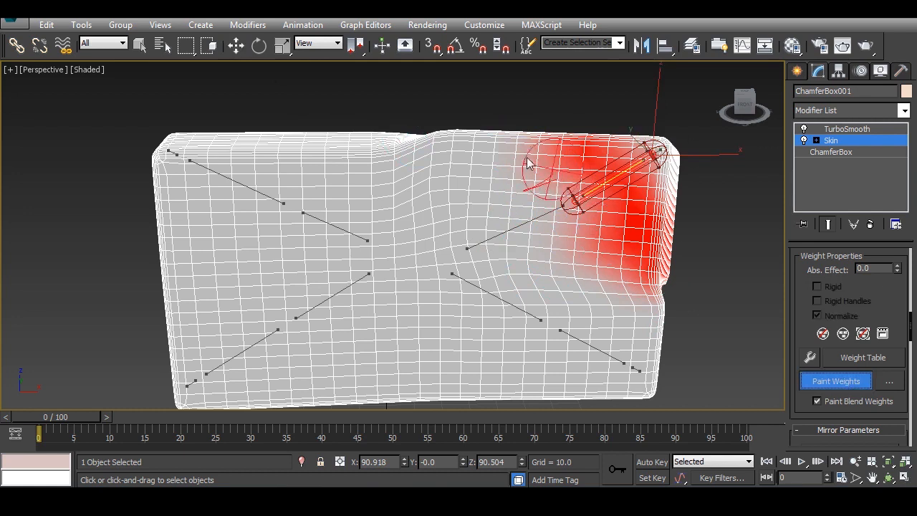
pyautogui.moveTo(701, 289)
pyautogui.keyDown('alt'); pyautogui.mouseDown(button='middle')
pyautogui.moveTo(549, 266)
pyautogui.moveTo(398, 222)
pyautogui.mouseUp(button='middle'); pyautogui.keyUp('alt')
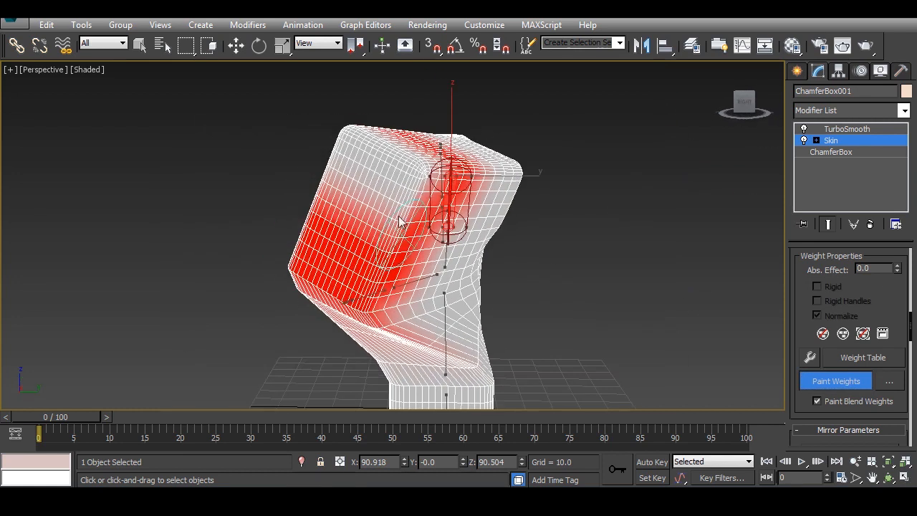
pyautogui.moveTo(548, 308)
pyautogui.keyDown('alt'); pyautogui.mouseDown(button='middle')
pyautogui.moveTo(320, 272)
pyautogui.moveTo(439, 296)
pyautogui.moveTo(514, 291)
pyautogui.mouseUp(button='middle'); pyautogui.keyUp('alt')
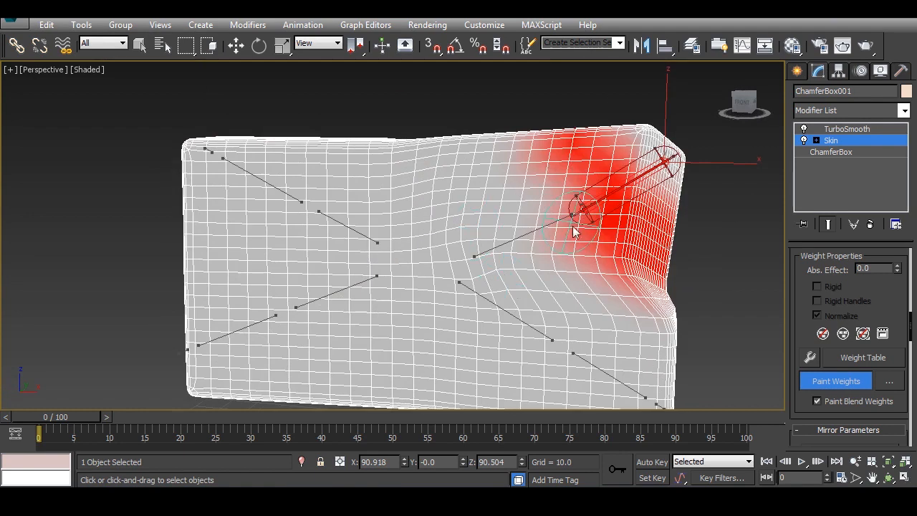
pyautogui.scroll(4, 616, 200)
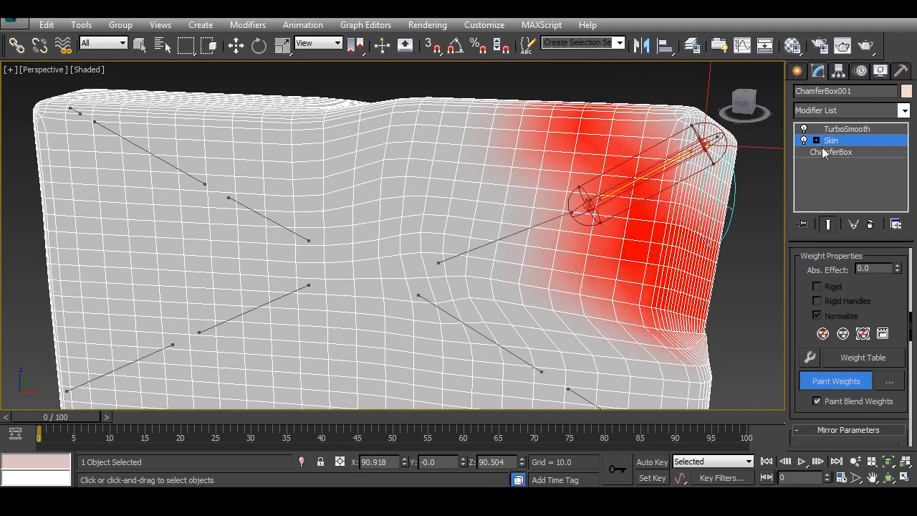
pyautogui.press('w')
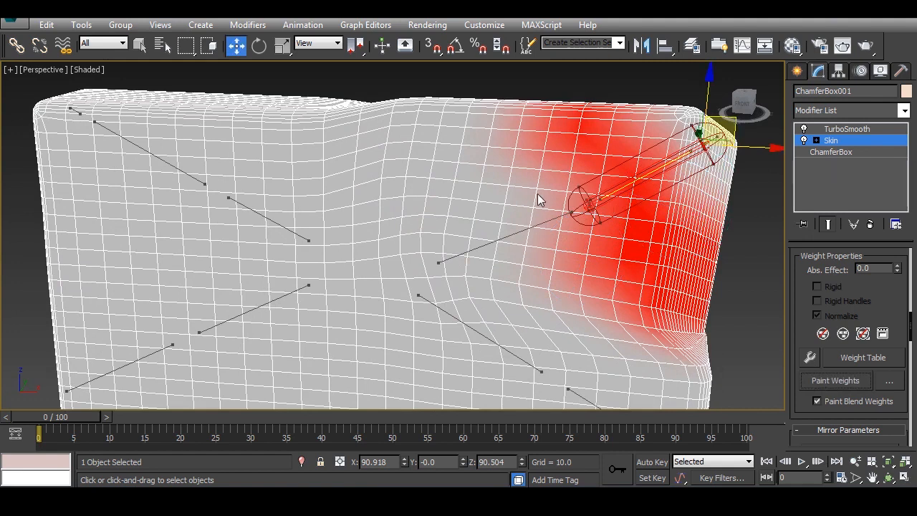
# - Leave envelope editing and select the inner upper-right bone in wireframe to check its name, returning to shaded display
pyautogui.click(847, 128)
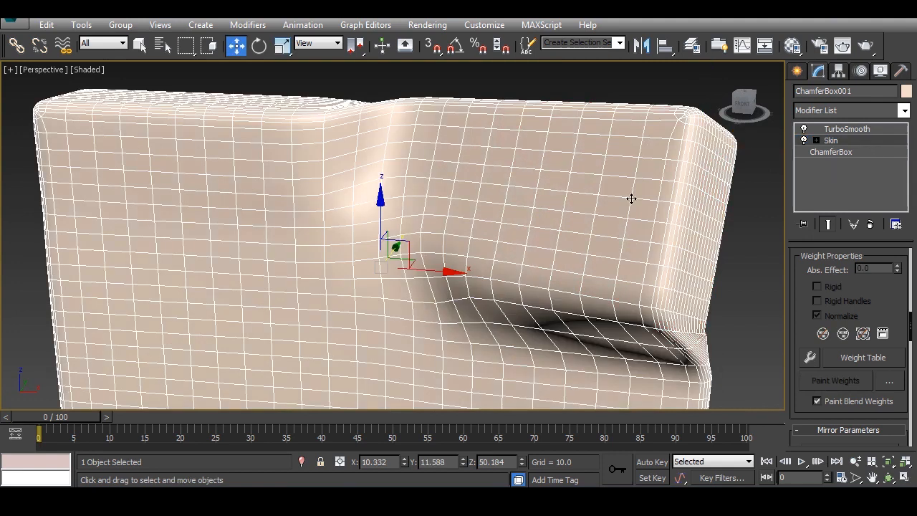
pyautogui.press('F3')
pyautogui.click(523, 228)
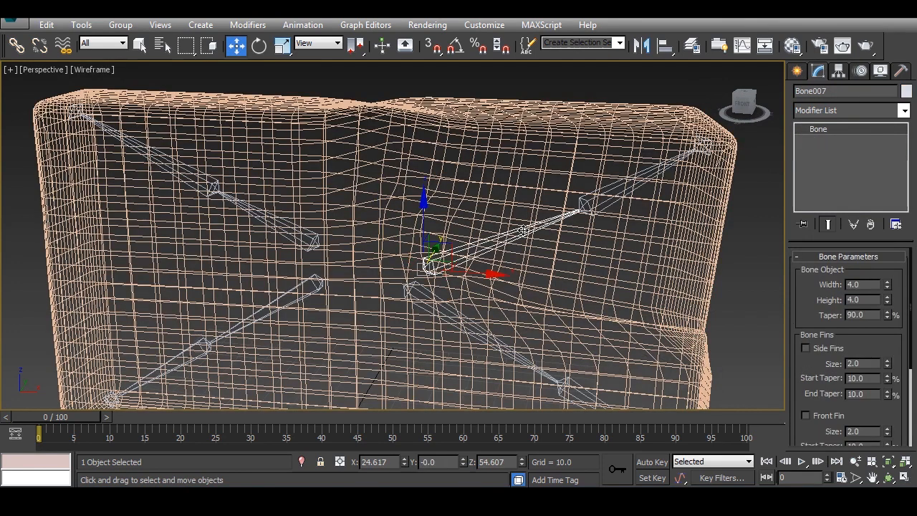
pyautogui.press('F3')
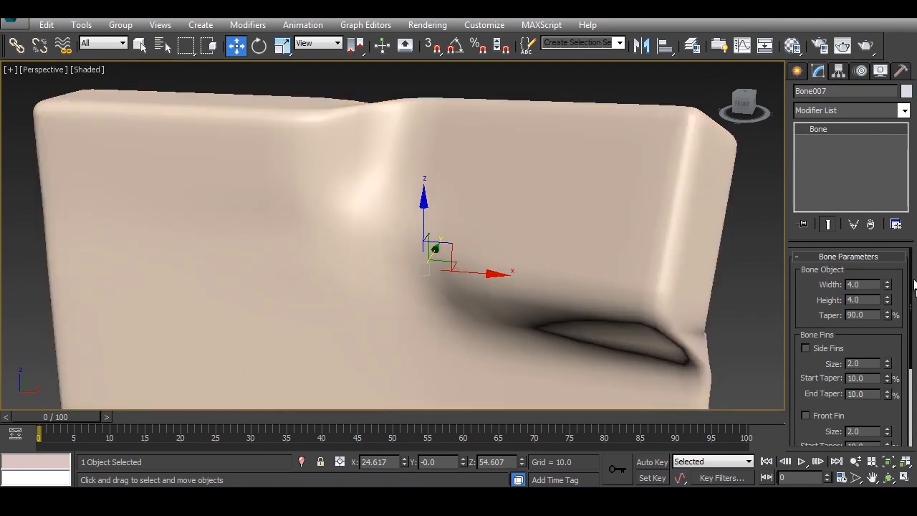
# - Select Bone007 in the box's Skin modifier, reverse the bone list's sort order and open its envelope for editing
pyautogui.click(600, 212)
pyautogui.scroll(-2, 892, 326)
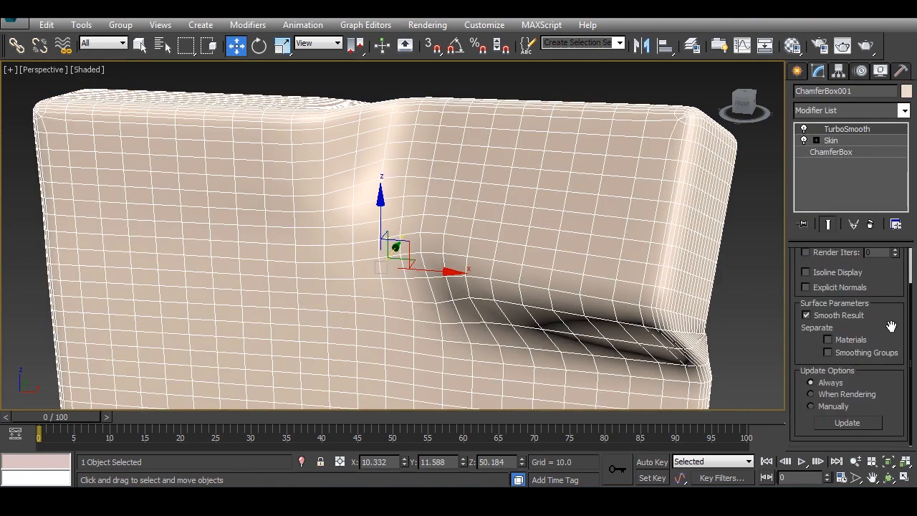
pyautogui.scroll(2, 905, 298)
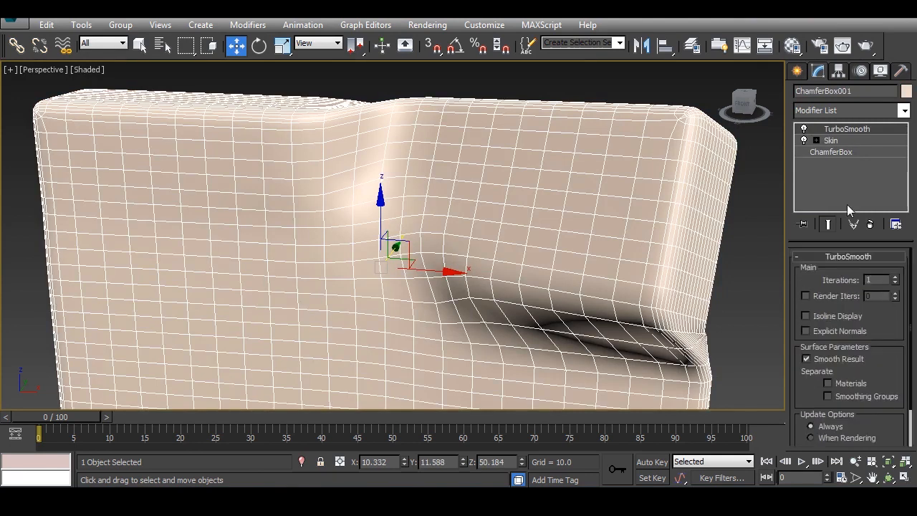
pyautogui.click(848, 141)
pyautogui.scroll(10, 890, 296)
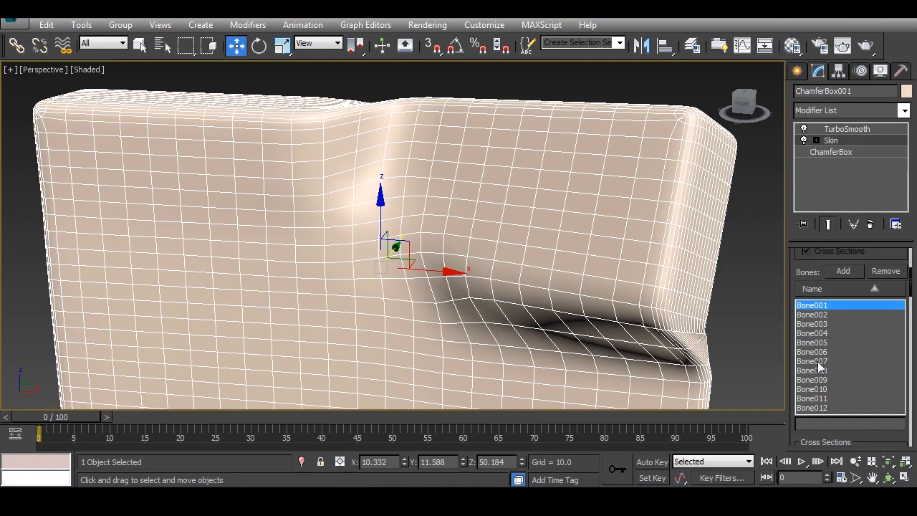
pyautogui.click(816, 361)
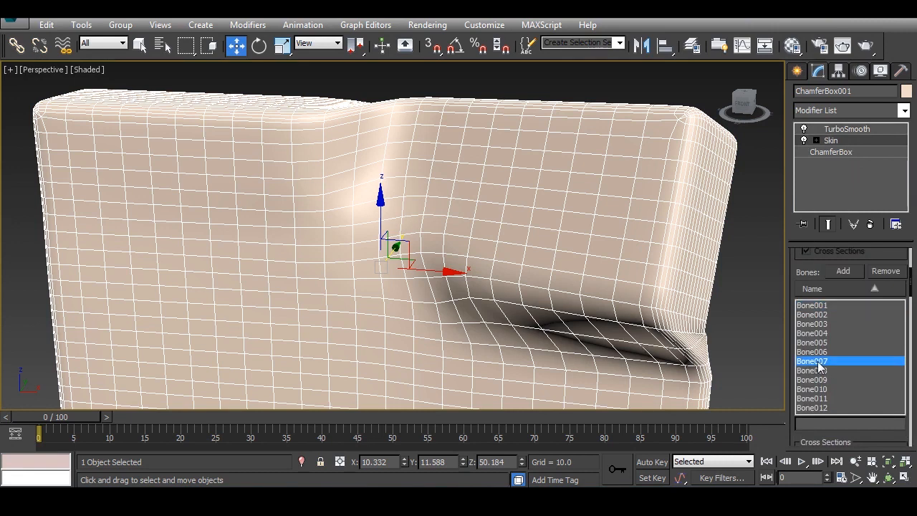
pyautogui.click(857, 288)
pyautogui.click(816, 141)
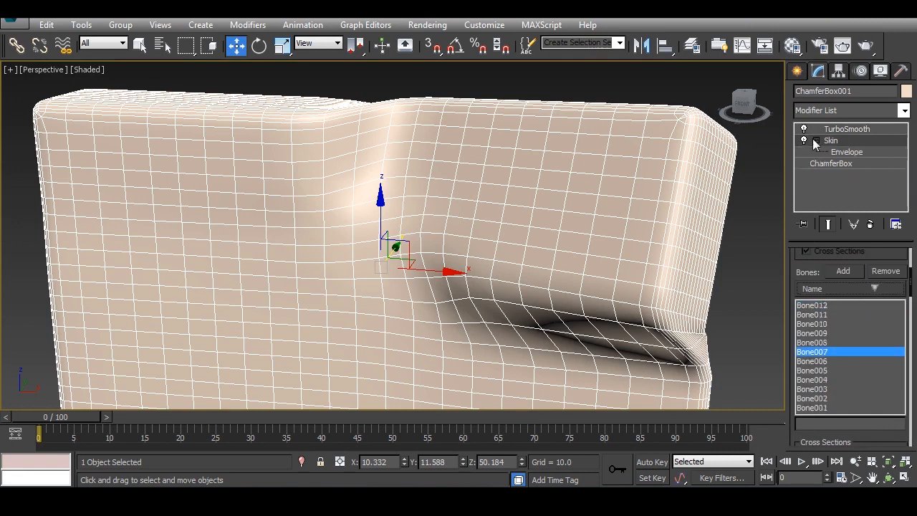
pyautogui.click(837, 151)
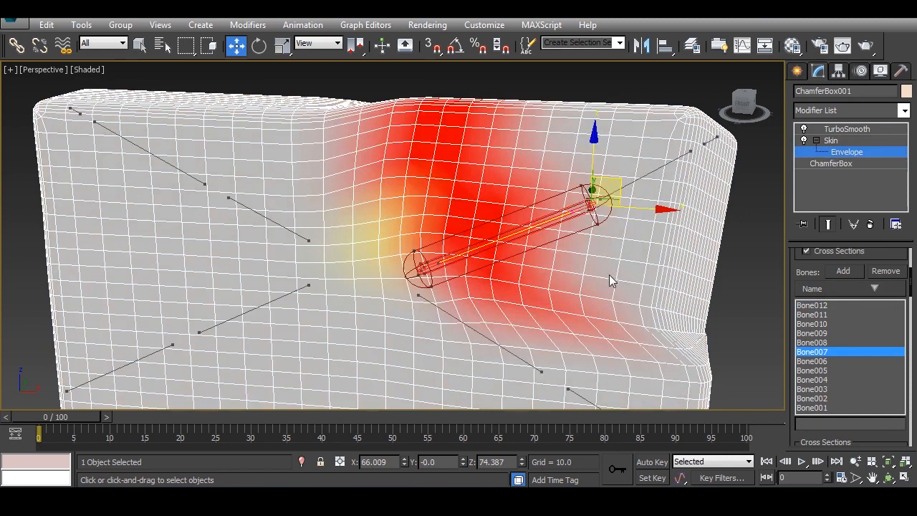
# - Use Paint Weights to brush away Bone007's stray influence on the mesh around the bone's inner end
pyautogui.moveTo(559, 300); pyautogui.dragTo(593, 265, button='middle')
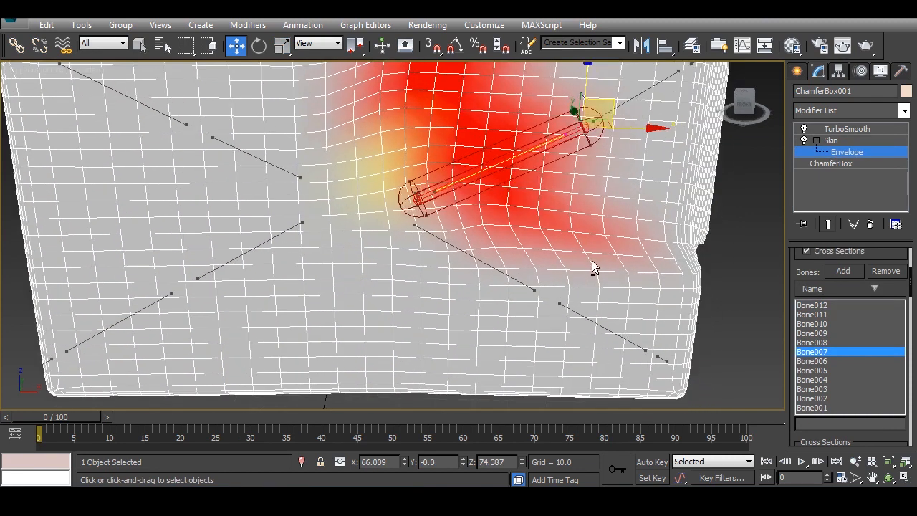
pyautogui.moveTo(452, 219); pyautogui.dragTo(471, 249, button='middle')
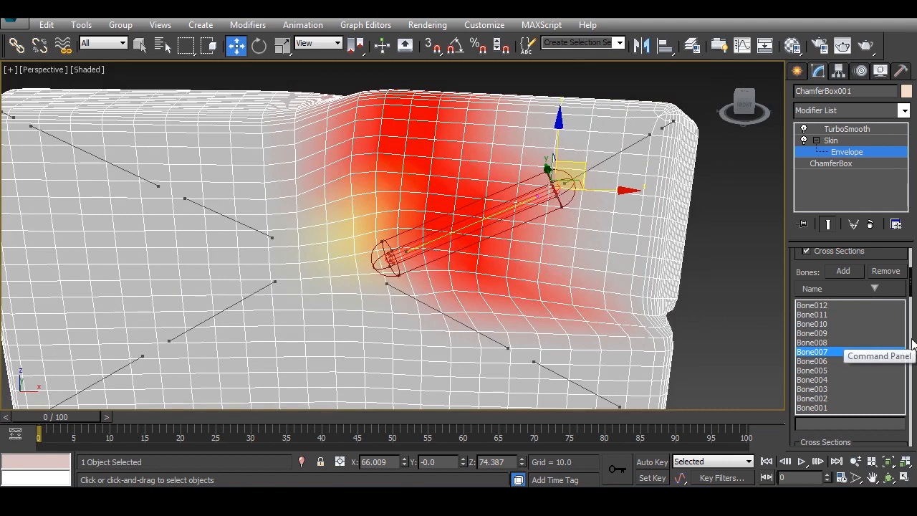
pyautogui.moveTo(911, 289); pyautogui.dragTo(896, 341)
pyautogui.click(822, 384)
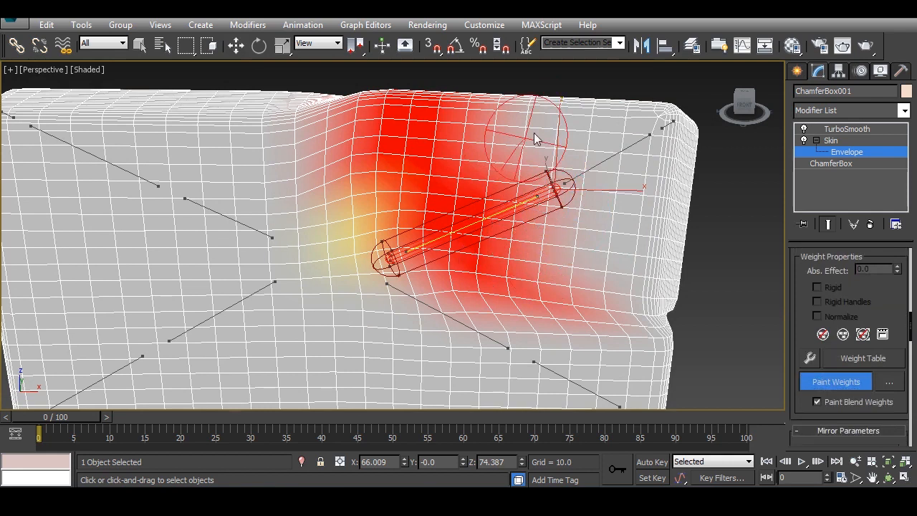
pyautogui.moveTo(576, 257)
pyautogui.mouseDown()
pyautogui.moveTo(551, 290)
pyautogui.moveTo(388, 313)
pyautogui.moveTo(356, 263)
pyautogui.moveTo(316, 247)
pyautogui.moveTo(348, 206)
pyautogui.moveTo(363, 133)
pyautogui.moveTo(359, 283)
pyautogui.mouseUp()
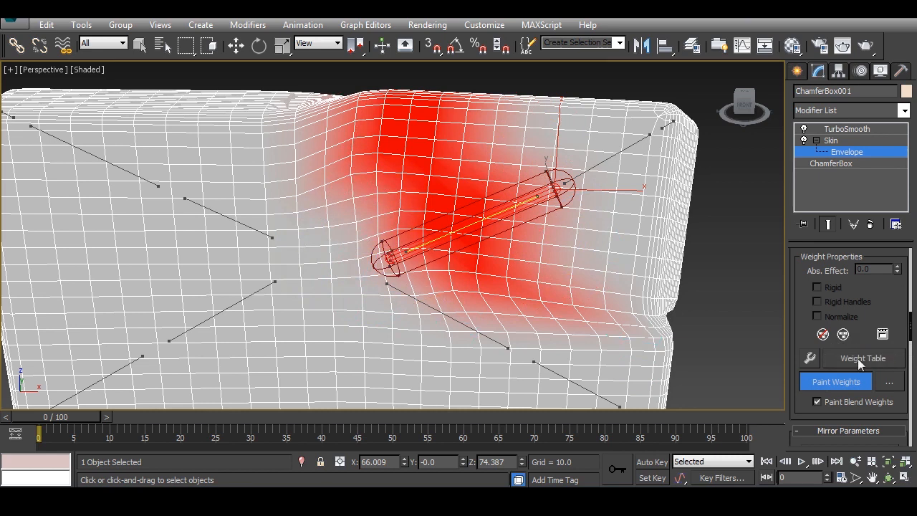
# - Select the envelope of the next bone outward in the upper-right chain and try the Paint Weights brush around its inner edge
pyautogui.press('w')
pyautogui.moveTo(593, 166); pyautogui.dragTo(598, 164)
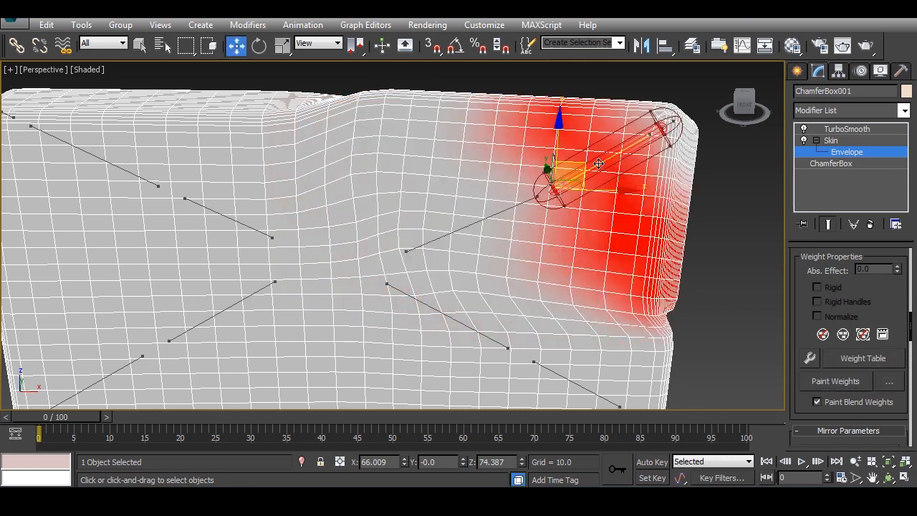
pyautogui.click(843, 383)
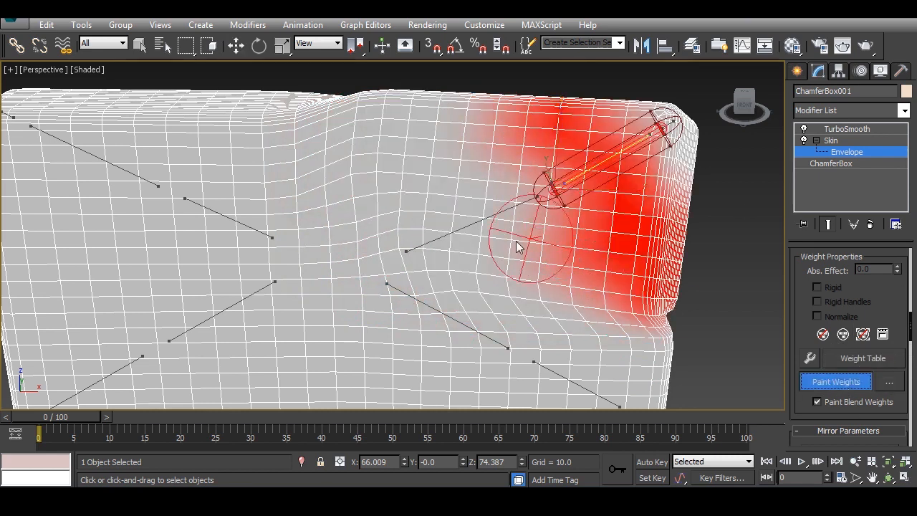
pyautogui.moveTo(476, 136); pyautogui.dragTo(509, 153)
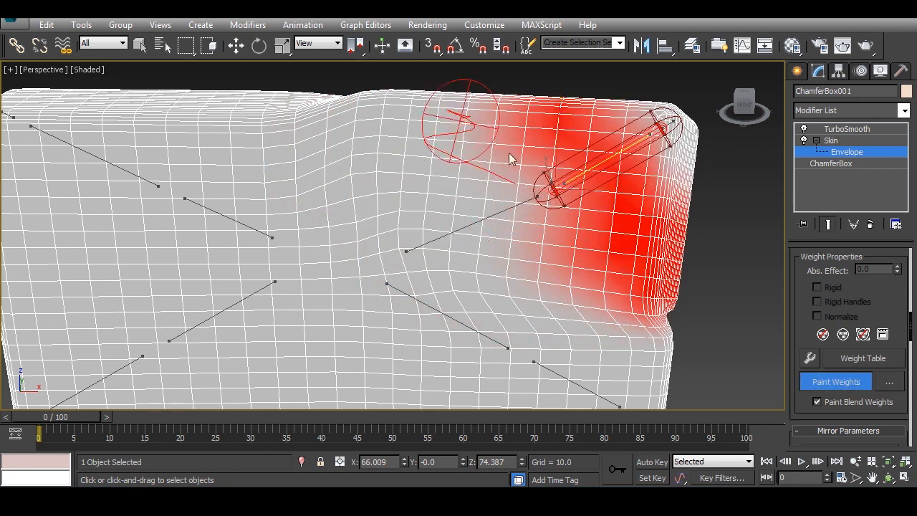
pyautogui.moveTo(668, 139)
pyautogui.mouseDown()
pyautogui.moveTo(666, 129)
pyautogui.moveTo(673, 142)
pyautogui.mouseUp()
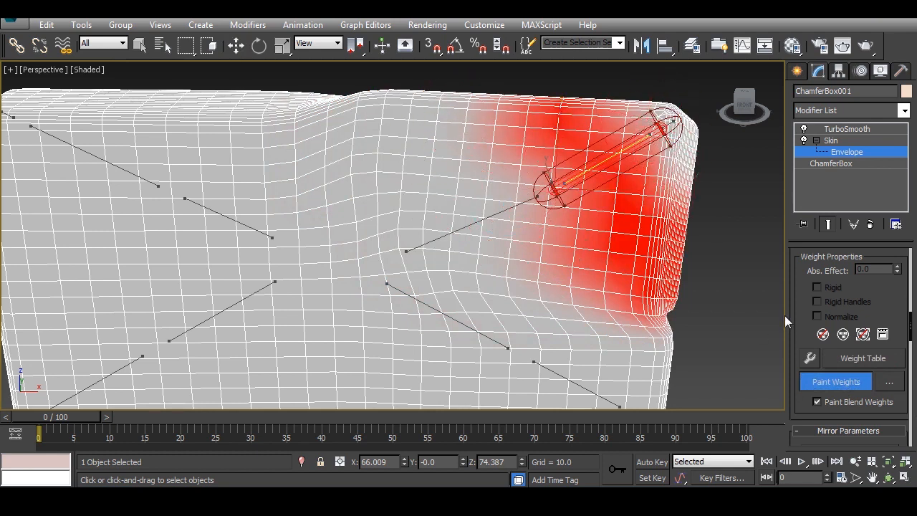
pyautogui.moveTo(215, 358); pyautogui.dragTo(326, 277, button='middle')
pyautogui.click(863, 382)
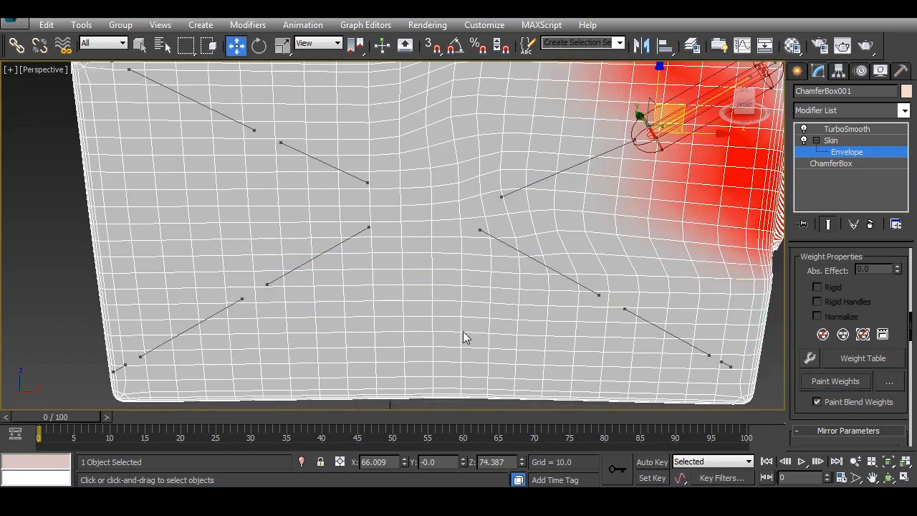
# - Check the weights of the inner lower-left bone and select the envelope of the inner lower-right bone
pyautogui.click(333, 248)
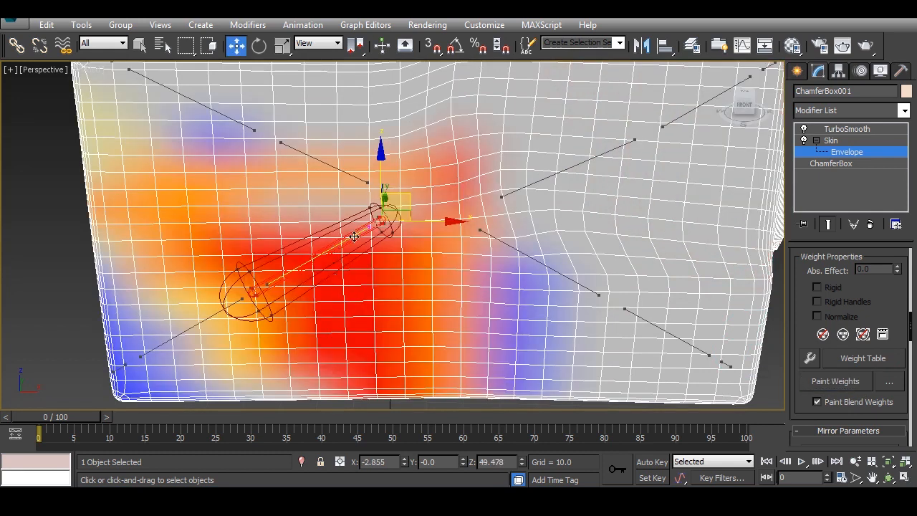
pyautogui.scroll(-3, 242, 236)
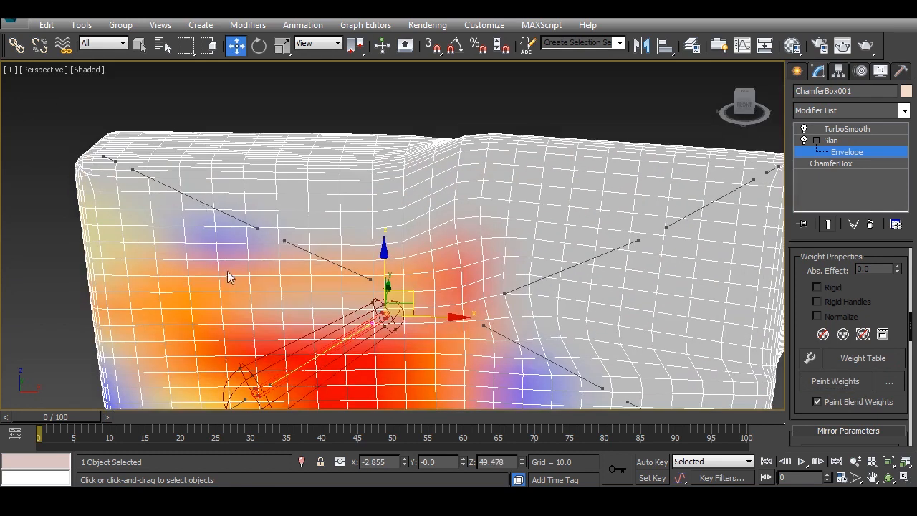
pyautogui.moveTo(432, 303); pyautogui.dragTo(368, 274, button='middle')
pyautogui.click(362, 256)
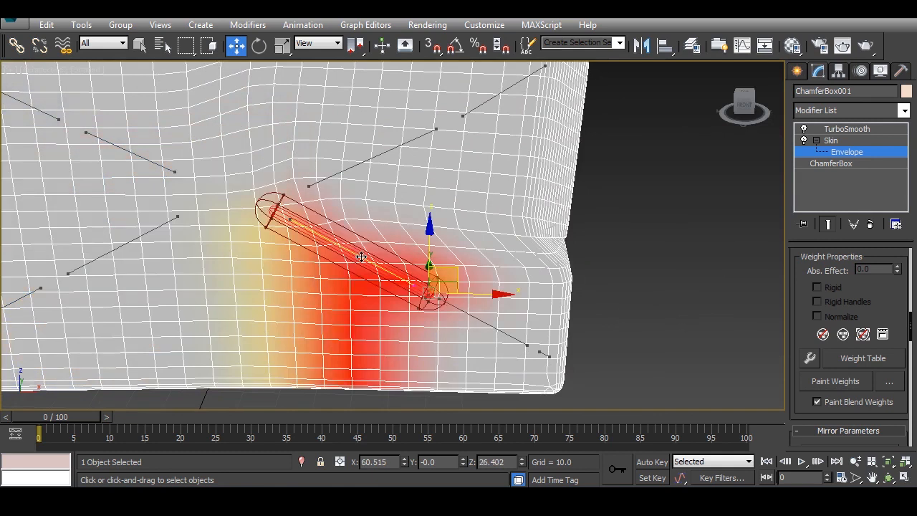
# - Activate Paint Weights and set the brush's maximum strength to 1.0 in the painter options
pyautogui.click(836, 385)
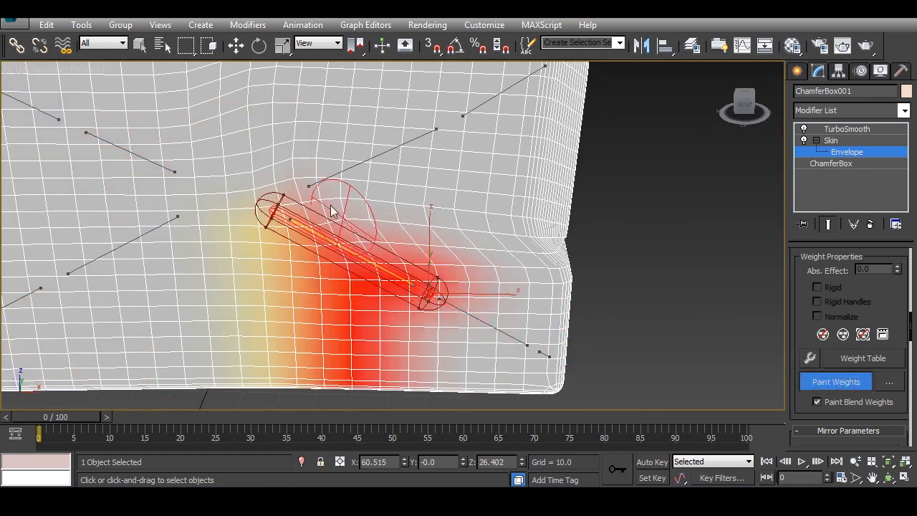
pyautogui.click(890, 383)
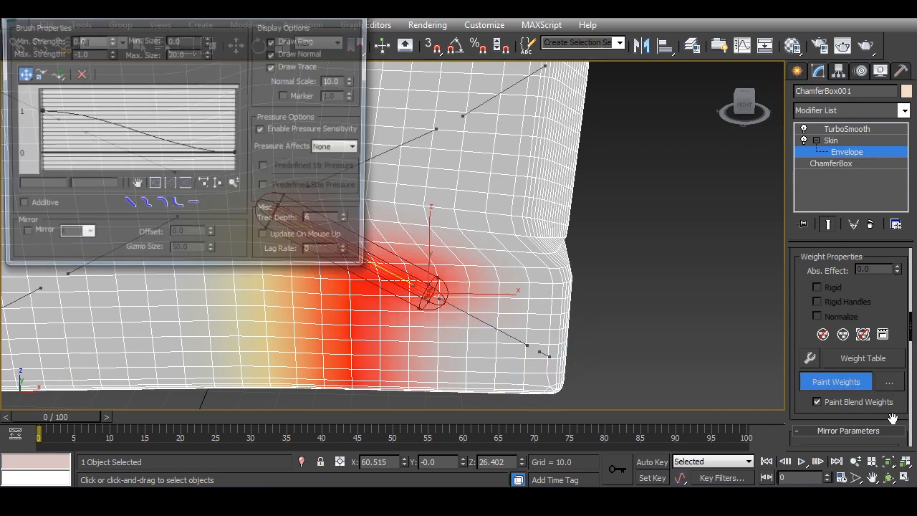
pyautogui.click(353, 11)
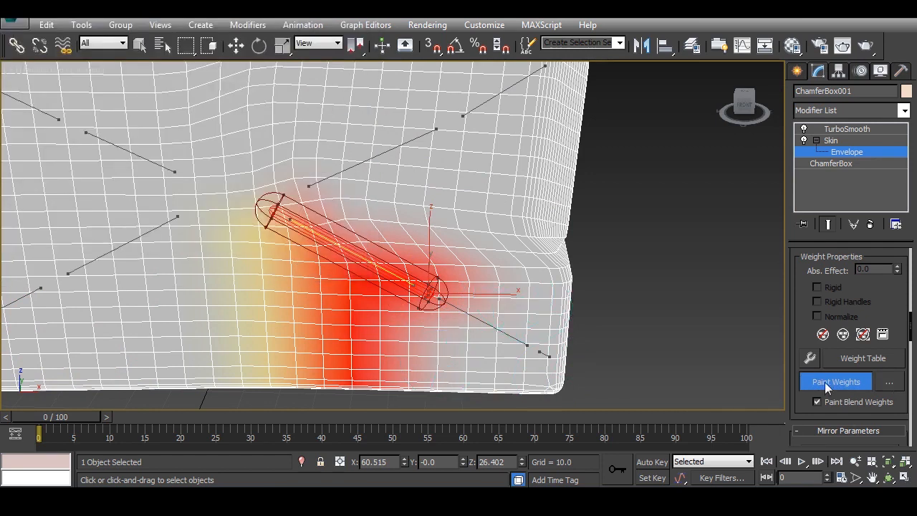
pyautogui.click(890, 383)
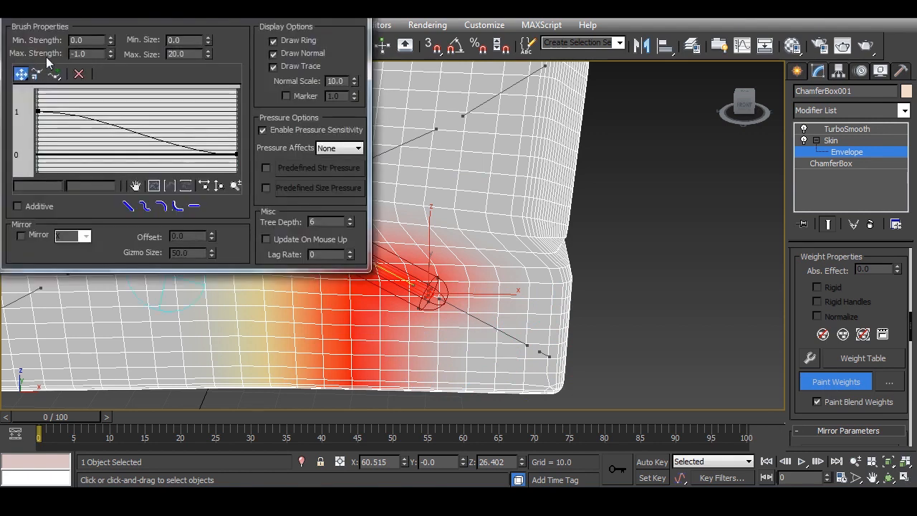
pyautogui.doubleClick(91, 56)
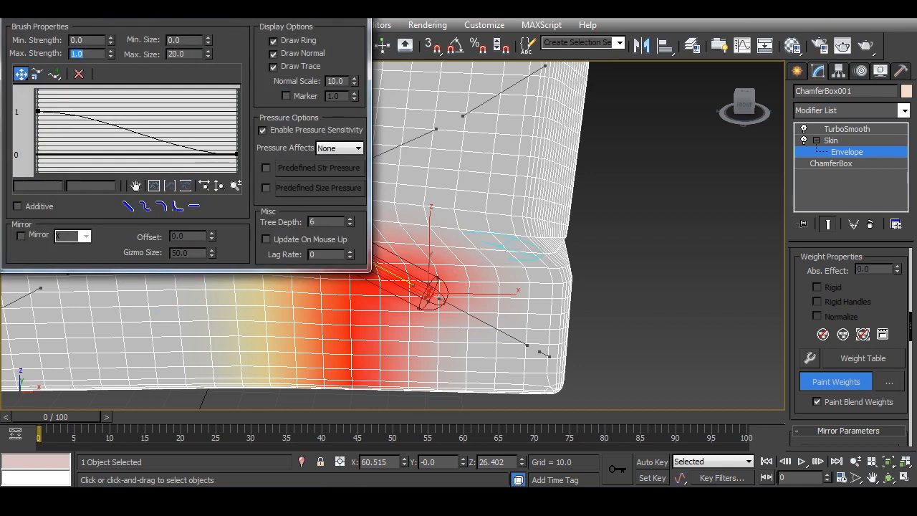
pyautogui.click(354, 12)
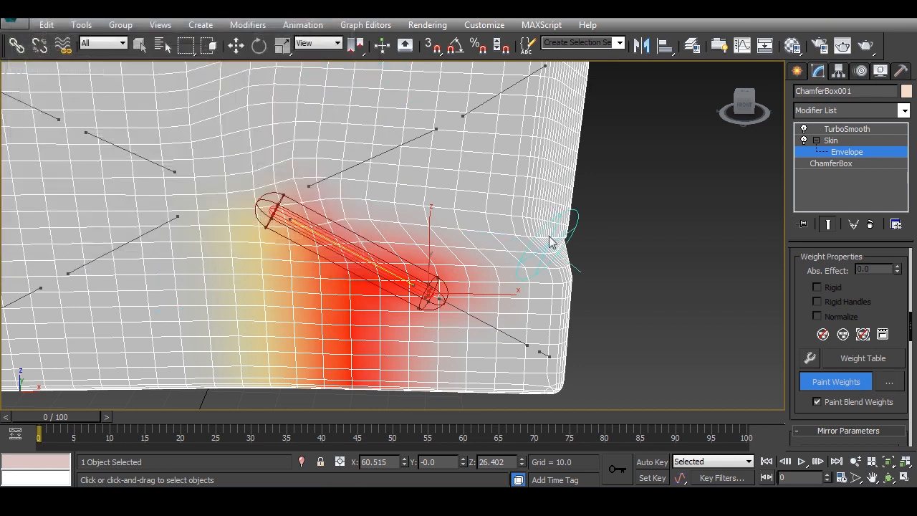
# - Paint added weight for the inner lower-right bone across the box's lower-right corner, then leave weight painting
pyautogui.moveTo(418, 311)
pyautogui.mouseDown()
pyautogui.moveTo(434, 364)
pyautogui.moveTo(505, 351)
pyautogui.moveTo(491, 286)
pyautogui.moveTo(501, 368)
pyautogui.moveTo(420, 368)
pyautogui.moveTo(454, 408)
pyautogui.mouseUp()
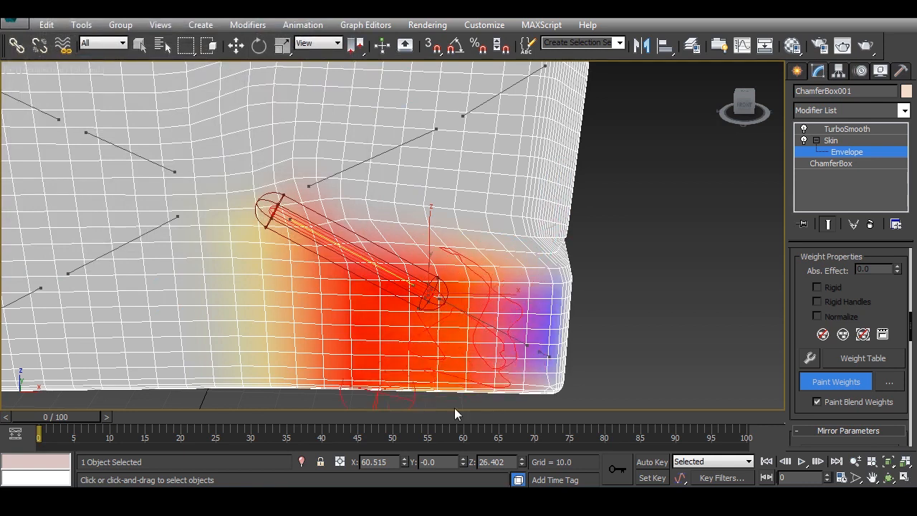
pyautogui.scroll(3, 428, 177)
pyautogui.moveTo(428, 178)
pyautogui.mouseDown(button='middle')
pyautogui.moveTo(449, 325)
pyautogui.moveTo(486, 312)
pyautogui.moveTo(406, 287)
pyautogui.mouseUp(button='middle')
pyautogui.scroll(-3, 488, 303)
pyautogui.press('w')
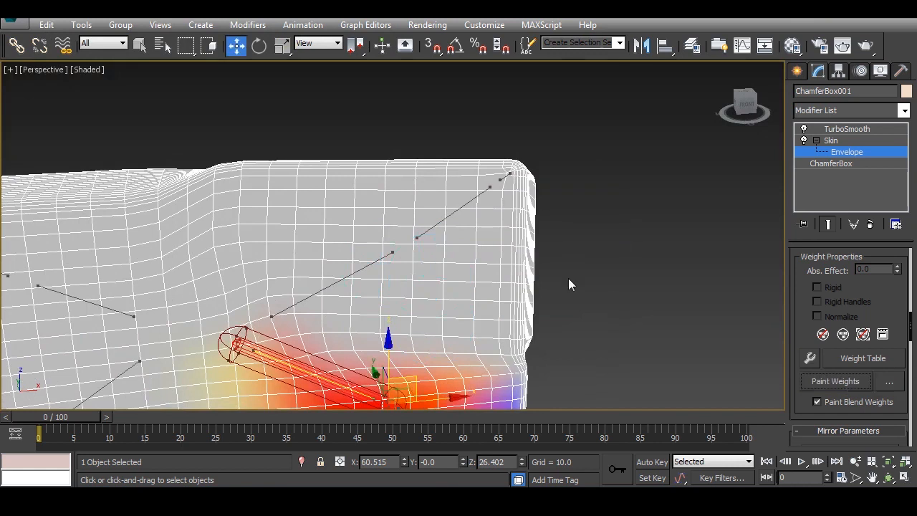
# - Select the inner upper-right bone's envelope and paint added weight over the front of the bend and the lower-right ledge
pyautogui.click(366, 265)
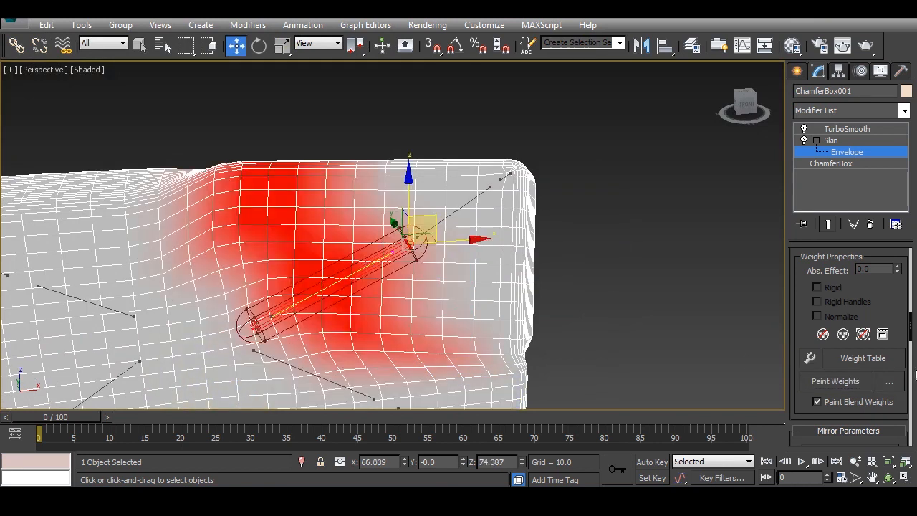
pyautogui.click(847, 381)
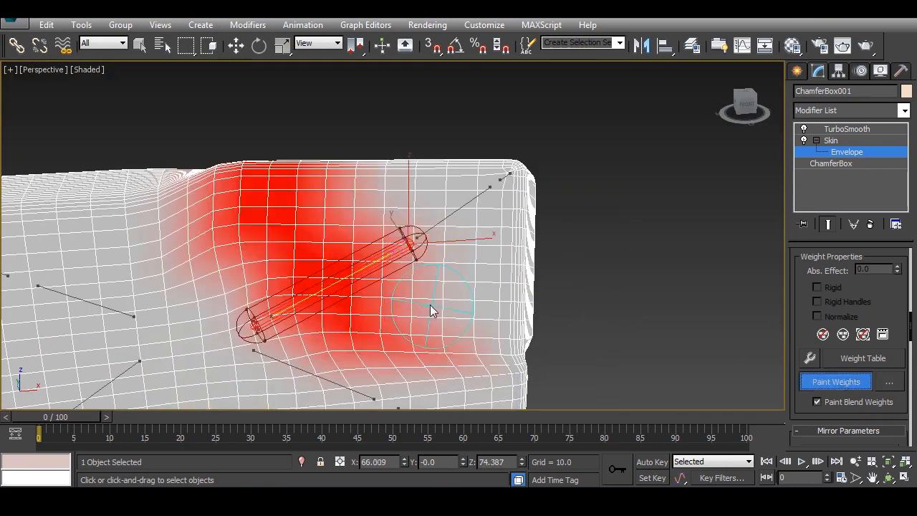
pyautogui.moveTo(431, 310)
pyautogui.keyDown('alt'); pyautogui.mouseDown(button='middle')
pyautogui.moveTo(358, 272)
pyautogui.moveTo(352, 189)
pyautogui.moveTo(360, 198)
pyautogui.moveTo(315, 196)
pyautogui.mouseUp(button='middle'); pyautogui.keyUp('alt')
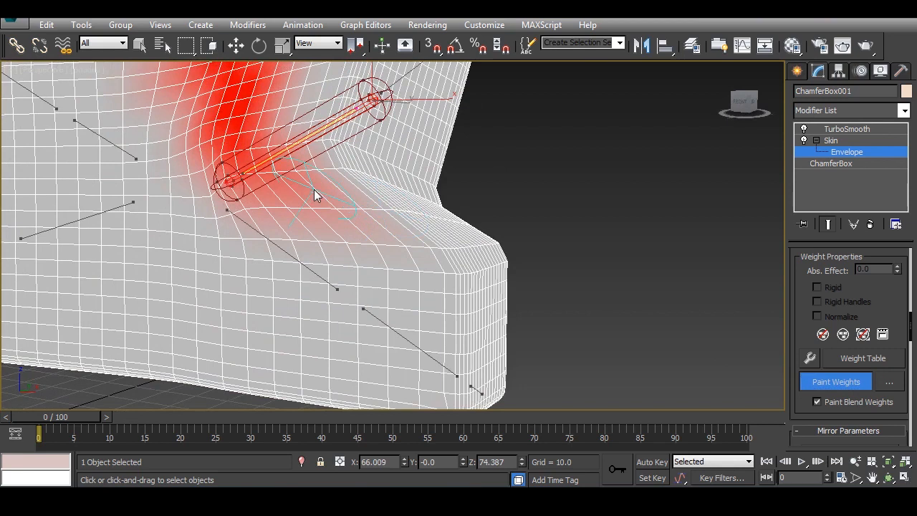
pyautogui.moveTo(315, 195)
pyautogui.mouseDown()
pyautogui.moveTo(401, 205)
pyautogui.moveTo(344, 164)
pyautogui.moveTo(483, 254)
pyautogui.mouseUp()
pyautogui.keyDown('alt'); pyautogui.moveTo(482, 253); pyautogui.dragTo(466, 253, button='middle'); pyautogui.keyUp('alt')
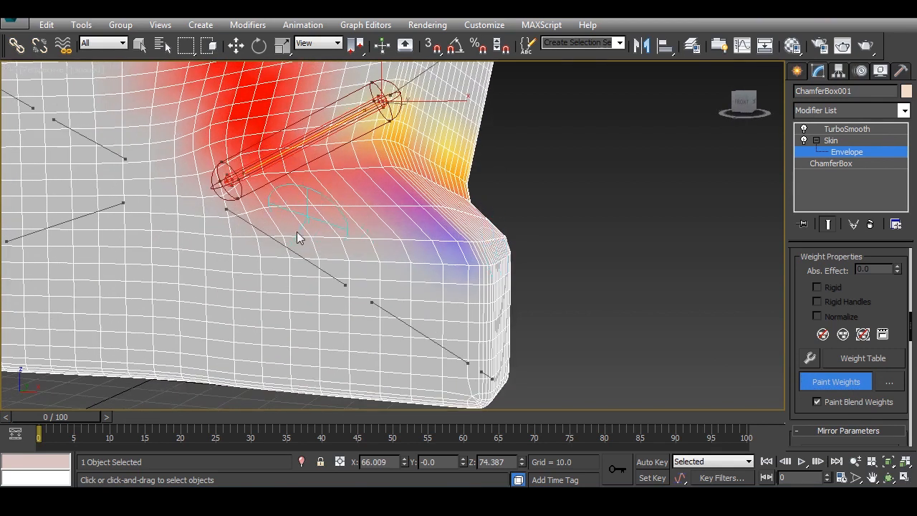
pyautogui.moveTo(298, 233)
pyautogui.mouseDown()
pyautogui.moveTo(278, 281)
pyautogui.moveTo(208, 200)
pyautogui.mouseUp()
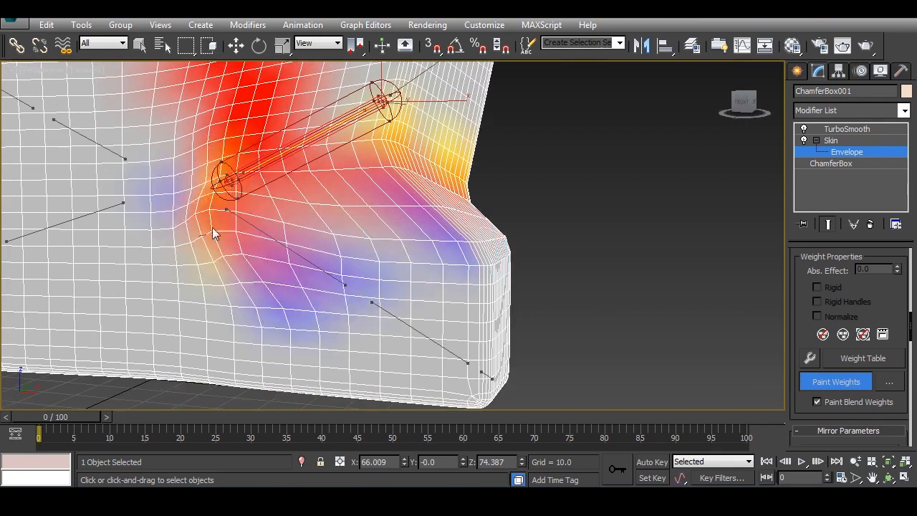
pyautogui.moveTo(213, 233)
pyautogui.mouseDown()
pyautogui.moveTo(225, 199)
pyautogui.moveTo(173, 164)
pyautogui.moveTo(186, 171)
pyautogui.moveTo(201, 242)
pyautogui.moveTo(311, 266)
pyautogui.moveTo(266, 272)
pyautogui.moveTo(415, 266)
pyautogui.moveTo(406, 282)
pyautogui.moveTo(467, 266)
pyautogui.moveTo(452, 272)
pyautogui.mouseUp()
# - Continue painting the inner upper-right bone's weight around the box's right end and far side of the bend
pyautogui.keyDown('alt'); pyautogui.moveTo(452, 272); pyautogui.dragTo(358, 329, button='middle'); pyautogui.keyUp('alt')
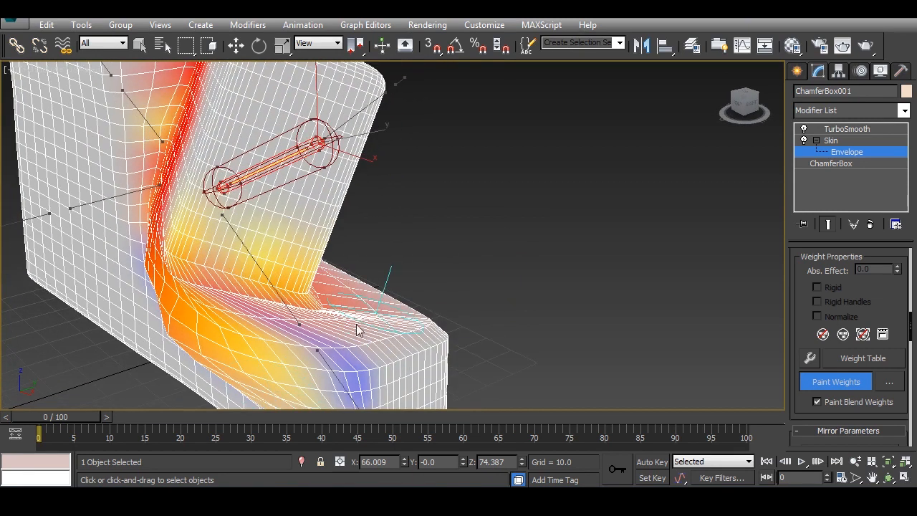
pyautogui.moveTo(358, 330)
pyautogui.mouseDown()
pyautogui.moveTo(266, 327)
pyautogui.moveTo(327, 323)
pyautogui.mouseUp()
pyautogui.moveTo(327, 323)
pyautogui.keyDown('alt'); pyautogui.mouseDown(button='middle')
pyautogui.moveTo(336, 331)
pyautogui.moveTo(348, 320)
pyautogui.moveTo(242, 299)
pyautogui.mouseUp(button='middle'); pyautogui.keyUp('alt')
pyautogui.moveTo(242, 299)
pyautogui.mouseDown()
pyautogui.moveTo(263, 317)
pyautogui.moveTo(228, 251)
pyautogui.moveTo(174, 248)
pyautogui.moveTo(180, 289)
pyautogui.moveTo(150, 207)
pyautogui.moveTo(188, 279)
pyautogui.moveTo(103, 174)
pyautogui.moveTo(184, 293)
pyautogui.moveTo(213, 240)
pyautogui.moveTo(189, 203)
pyautogui.moveTo(234, 186)
pyautogui.moveTo(329, 335)
pyautogui.moveTo(283, 299)
pyautogui.moveTo(364, 245)
pyautogui.moveTo(215, 350)
pyautogui.moveTo(342, 332)
pyautogui.moveTo(239, 349)
pyautogui.moveTo(198, 317)
pyautogui.moveTo(242, 333)
pyautogui.moveTo(107, 280)
pyautogui.mouseUp()
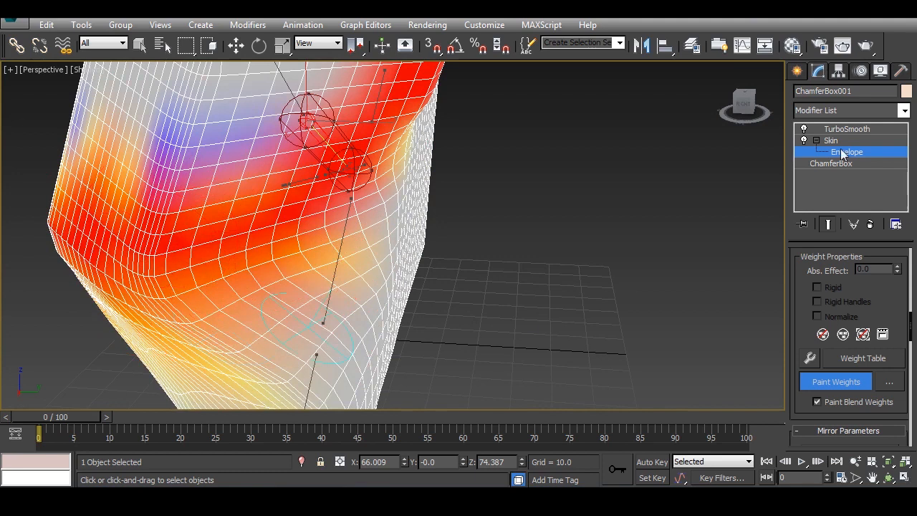
# - Leave weight painting and envelope editing and inspect the deformed box from the side and front
pyautogui.click(859, 384)
pyautogui.click(853, 152)
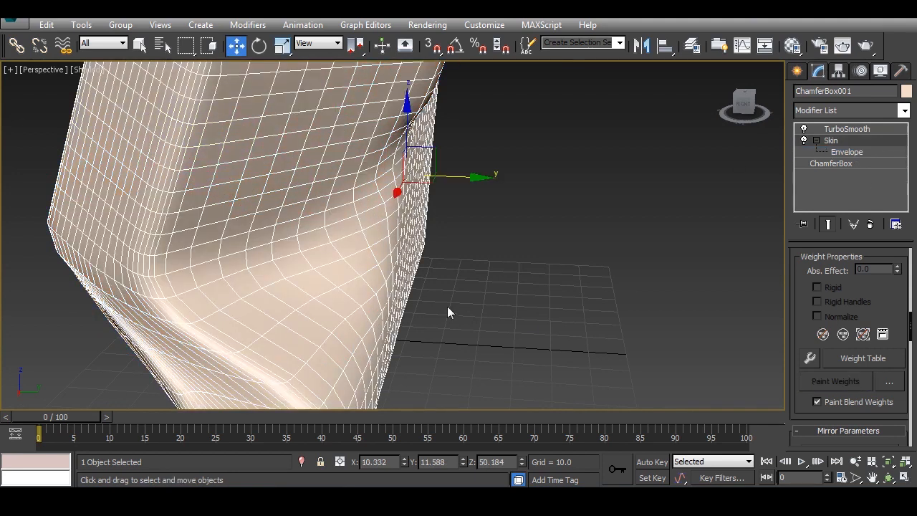
pyautogui.scroll(-5, 447, 312)
pyautogui.keyDown('alt'); pyautogui.moveTo(467, 348); pyautogui.dragTo(482, 336, button='middle'); pyautogui.keyUp('alt')
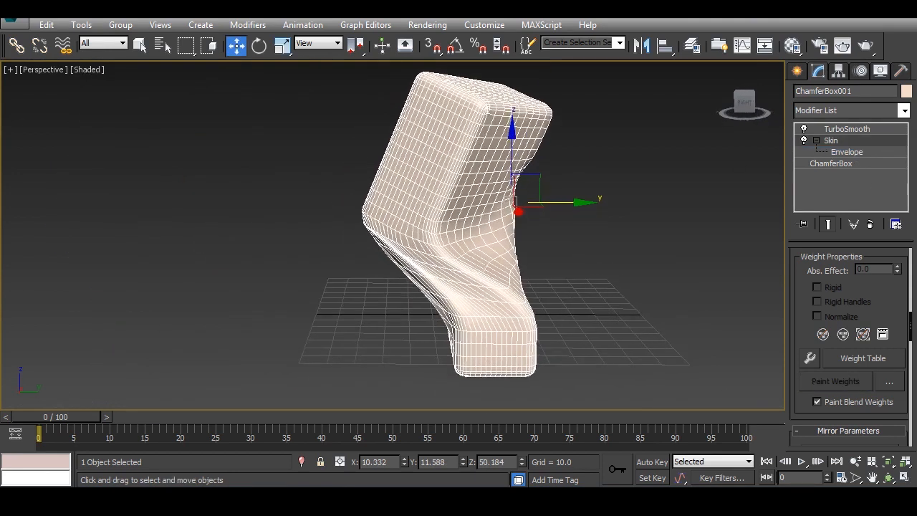
pyautogui.scroll(2, 457, 276)
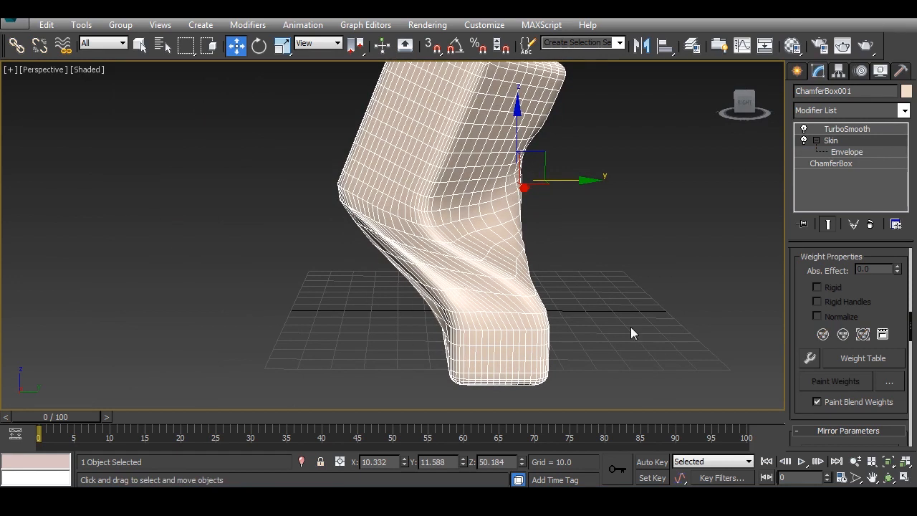
pyautogui.keyDown('alt'); pyautogui.moveTo(463, 341); pyautogui.dragTo(510, 348, button='middle'); pyautogui.keyUp('alt')
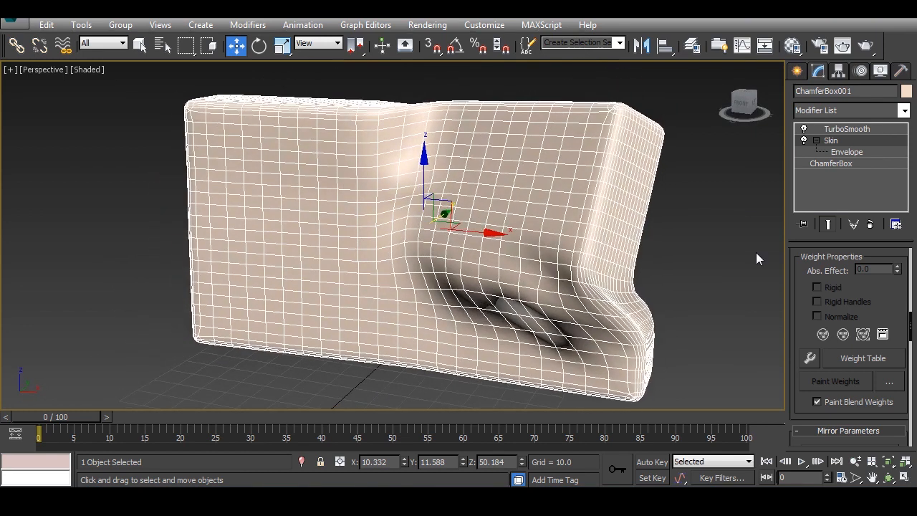
# - Reopen envelope editing and select the skin vertices around the box's right end near the bend
pyautogui.click(845, 152)
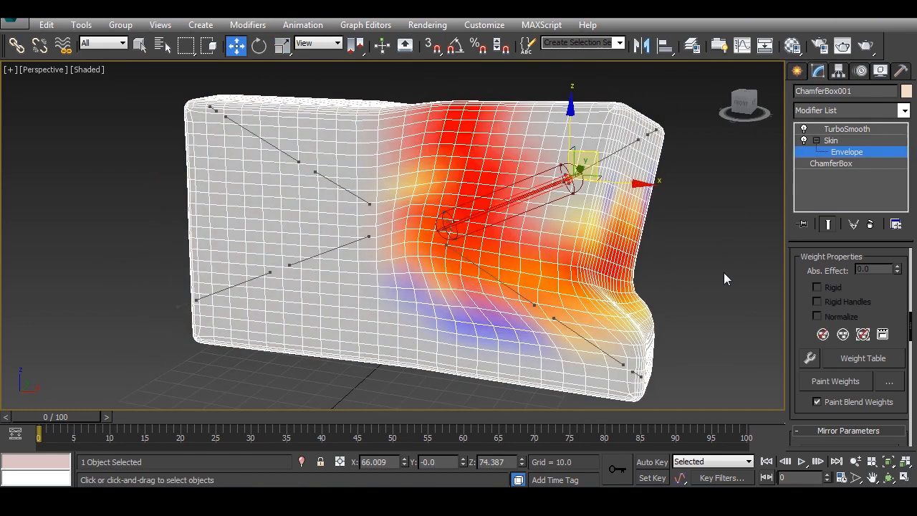
pyautogui.keyDown('alt'); pyautogui.moveTo(538, 321); pyautogui.dragTo(579, 306, button='middle'); pyautogui.keyUp('alt')
pyautogui.moveTo(579, 306); pyautogui.dragTo(470, 333, button='middle')
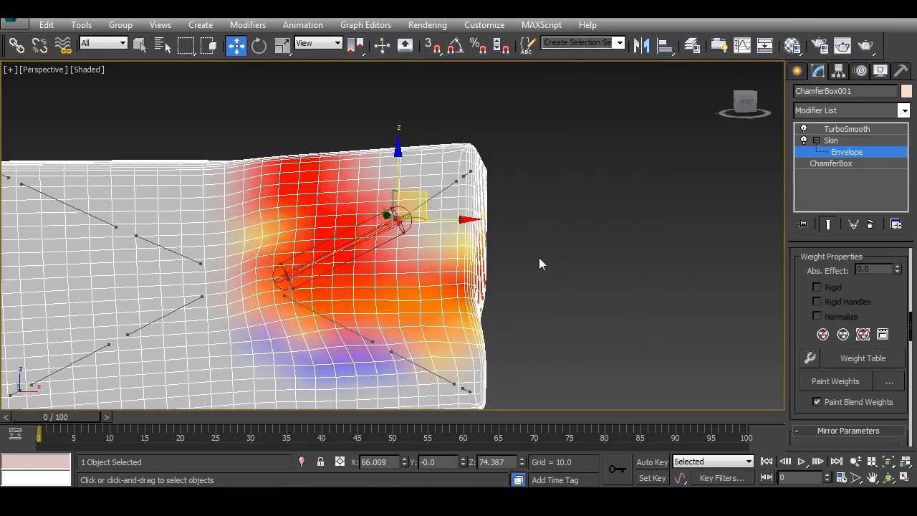
pyautogui.moveTo(426, 335); pyautogui.dragTo(347, 360)
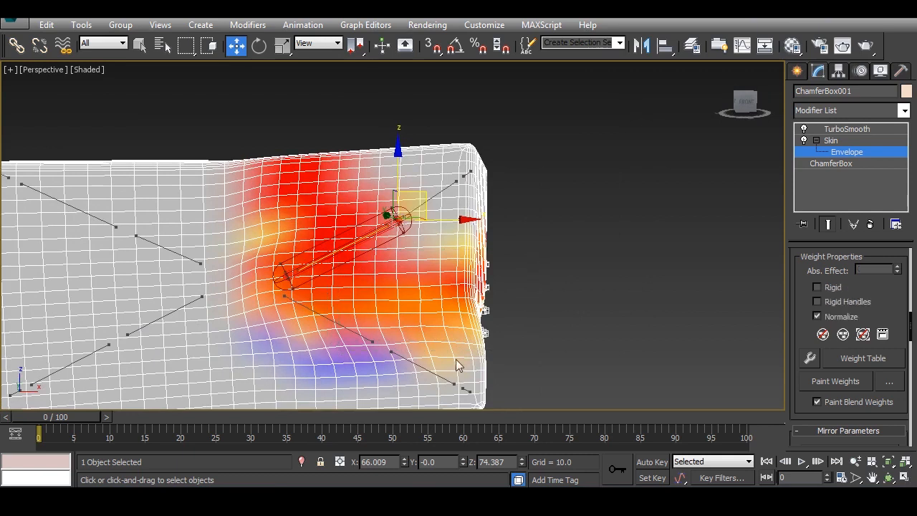
pyautogui.keyDown('alt'); pyautogui.moveTo(456, 364); pyautogui.dragTo(459, 331, button='middle'); pyautogui.keyUp('alt')
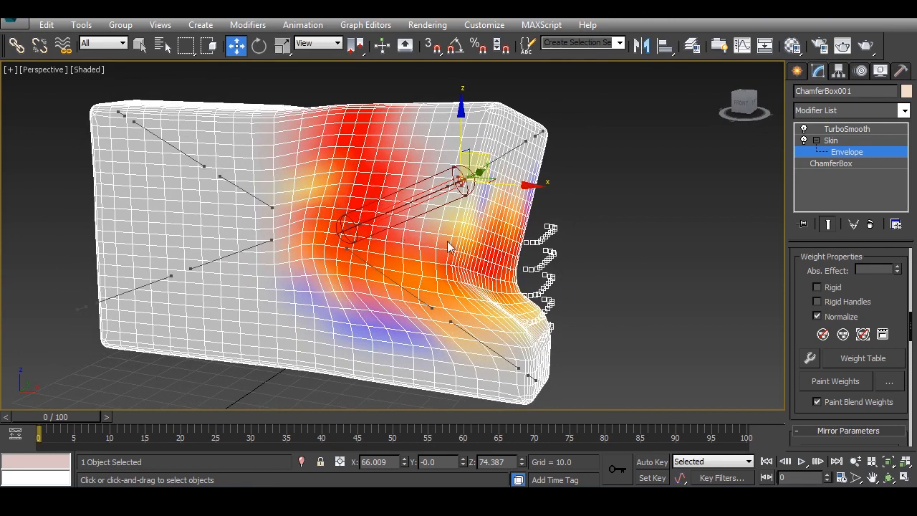
# - Set the absolute effect of the selected right-end vertices to 0.46 for the inner upper-right bone
pyautogui.keyDown('alt'); pyautogui.moveTo(519, 249); pyautogui.dragTo(506, 303, button='middle'); pyautogui.keyUp('alt')
pyautogui.keyDown('alt'); pyautogui.moveTo(392, 323); pyautogui.dragTo(411, 311, button='middle'); pyautogui.keyUp('alt')
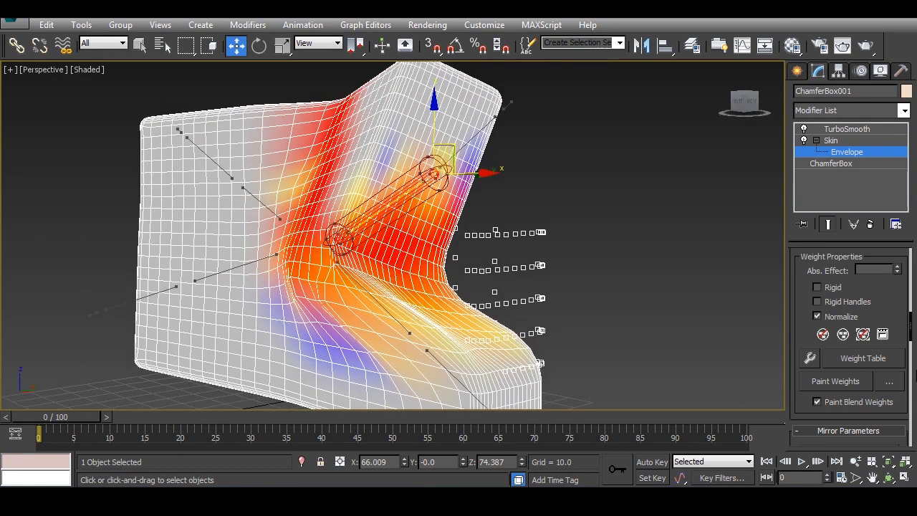
pyautogui.moveTo(894, 314); pyautogui.dragTo(911, 249)
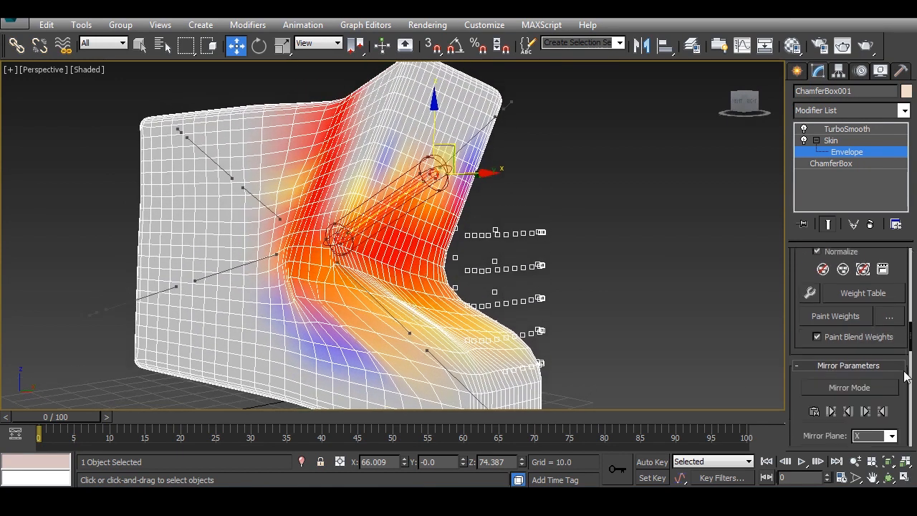
pyautogui.scroll(-1, 904, 376)
pyautogui.scroll(6, 902, 374)
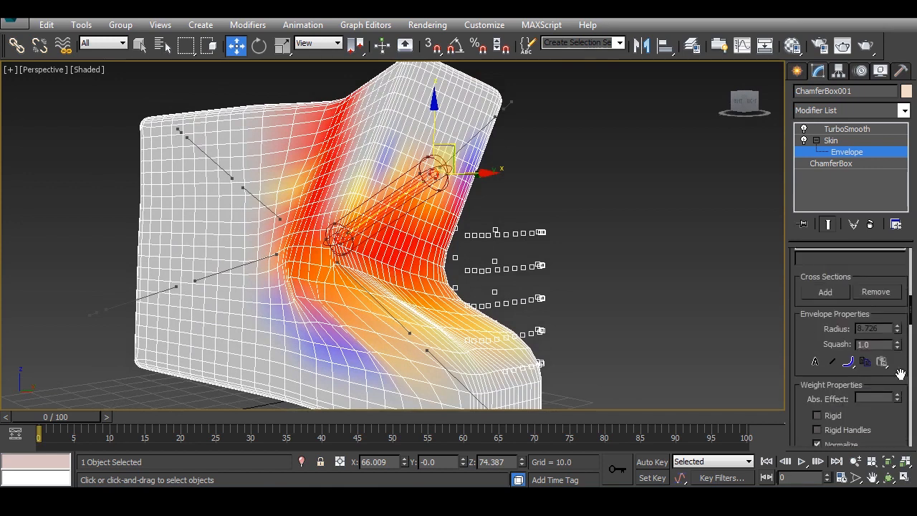
pyautogui.scroll(2, 900, 374)
pyautogui.scroll(-2, 900, 374)
pyautogui.scroll(-2, 900, 374)
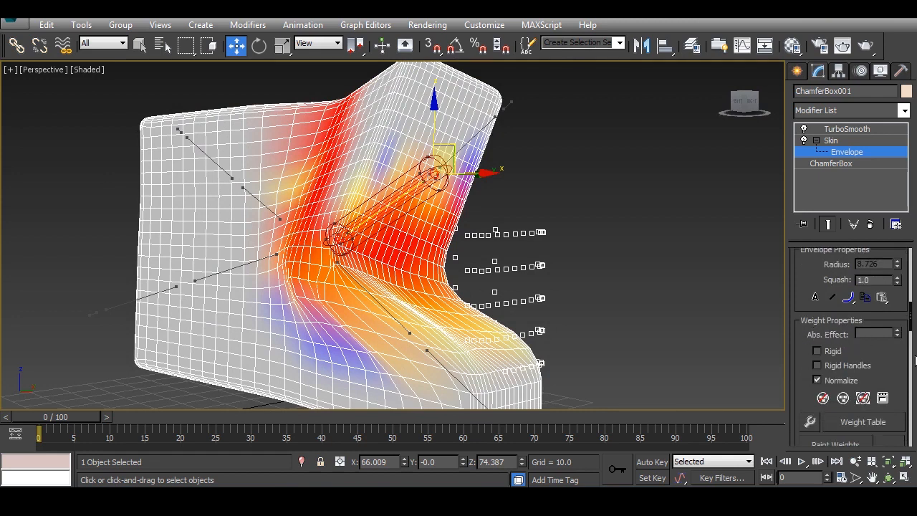
pyautogui.click(897, 331)
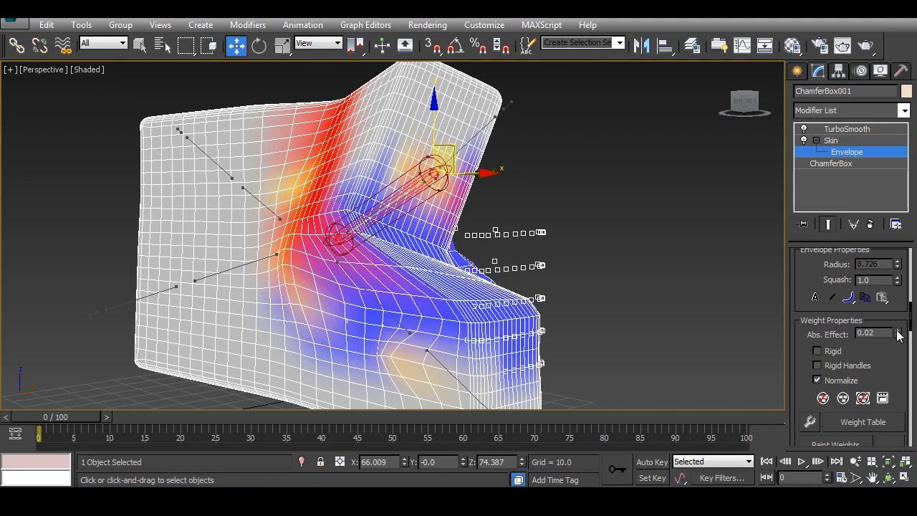
pyautogui.moveTo(897, 333)
pyautogui.mouseDown()
pyautogui.moveTo(887, 307)
pyautogui.moveTo(893, 334)
pyautogui.moveTo(893, 317)
pyautogui.mouseUp()
# - Select the vertices around the box's upper edge above the bend and set their absolute effect to 0.58
pyautogui.keyDown('alt'); pyautogui.moveTo(505, 280); pyautogui.dragTo(435, 275, button='middle'); pyautogui.keyUp('alt')
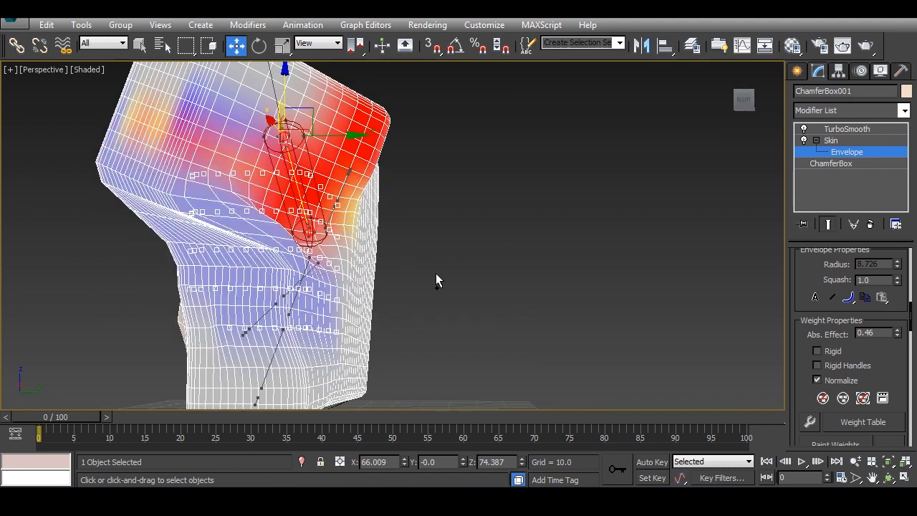
pyautogui.keyDown('alt'); pyautogui.moveTo(642, 287); pyautogui.dragTo(442, 329, button='middle'); pyautogui.keyUp('alt')
pyautogui.moveTo(345, 153); pyautogui.dragTo(444, 330)
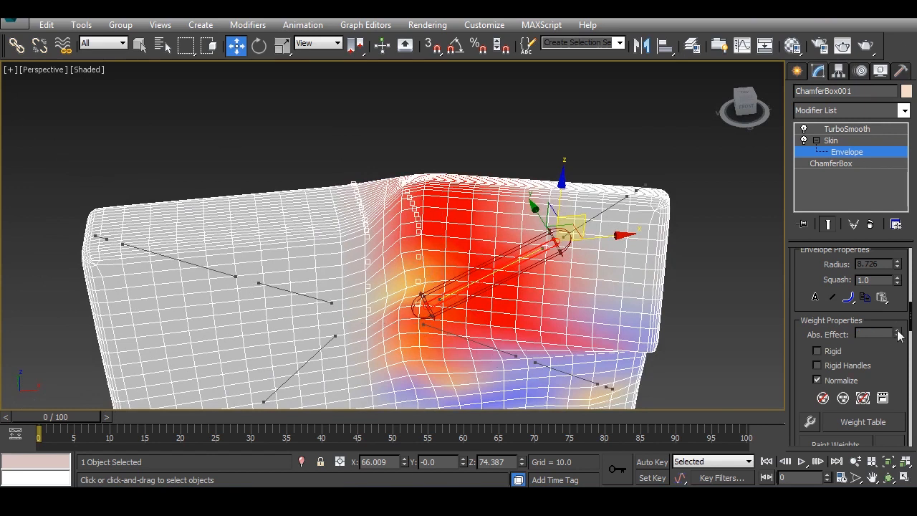
pyautogui.moveTo(897, 334)
pyautogui.mouseDown()
pyautogui.moveTo(896, 309)
pyautogui.moveTo(897, 327)
pyautogui.mouseUp()
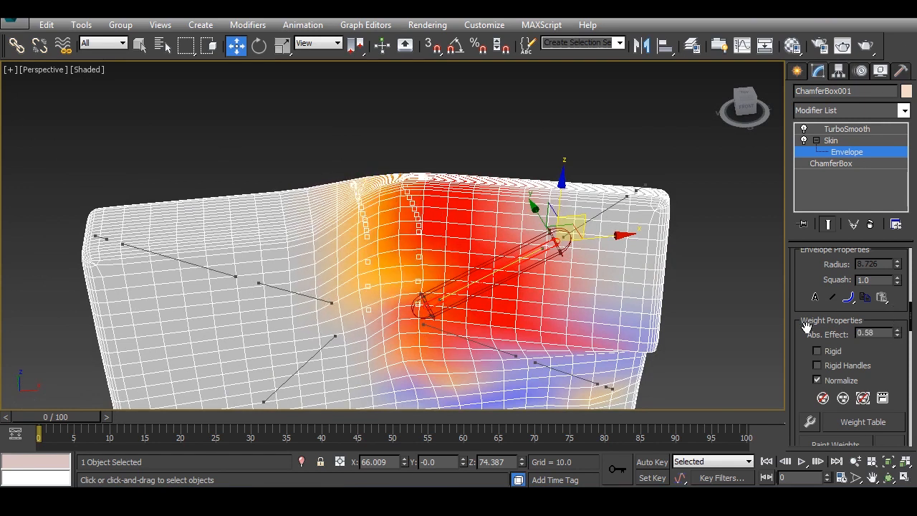
# - Select a wider band of upper-edge vertices reaching toward the box's middle and set their absolute effect to 0.6
pyautogui.keyDown('alt'); pyautogui.moveTo(451, 265); pyautogui.dragTo(454, 281, button='middle'); pyautogui.keyUp('alt')
pyautogui.moveTo(297, 143); pyautogui.dragTo(438, 326)
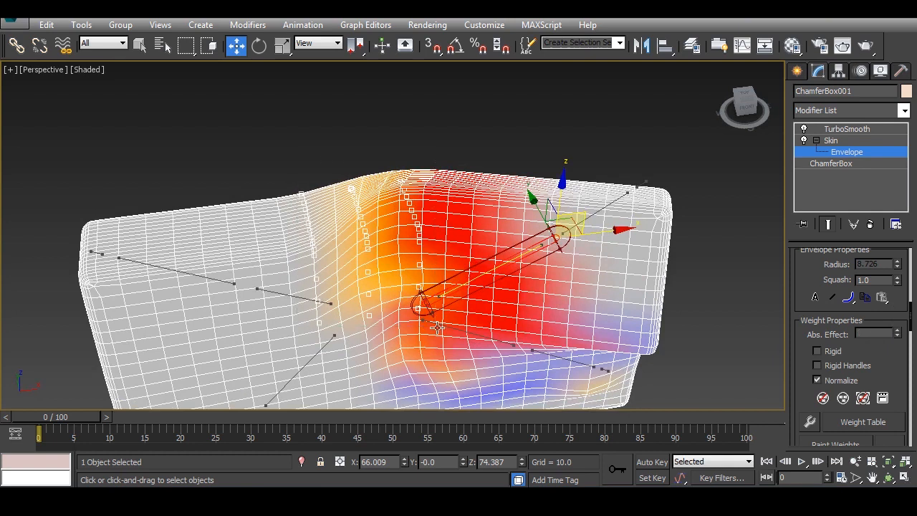
pyautogui.click(898, 334)
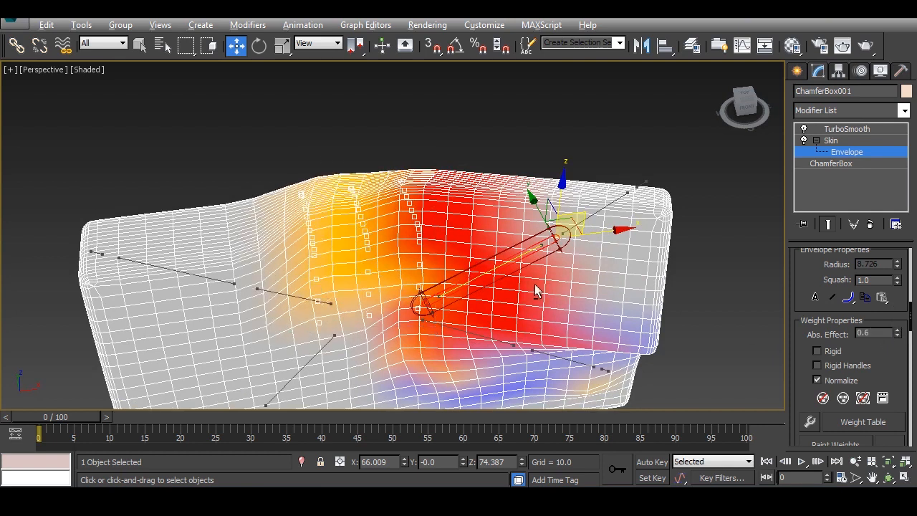
# - Select the envelope of the inner lower-right bone
pyautogui.keyDown('alt'); pyautogui.moveTo(536, 288); pyautogui.dragTo(468, 345, button='middle'); pyautogui.keyUp('alt')
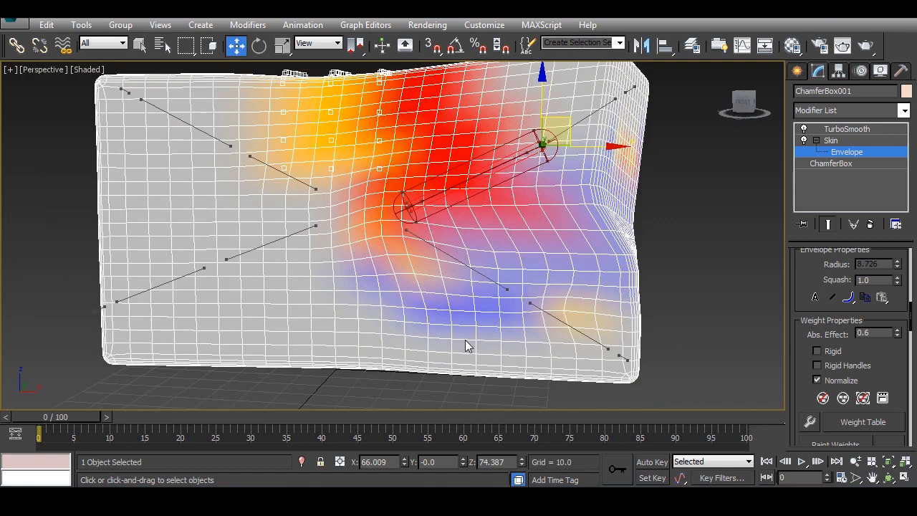
pyautogui.click(564, 323)
pyautogui.click(448, 255)
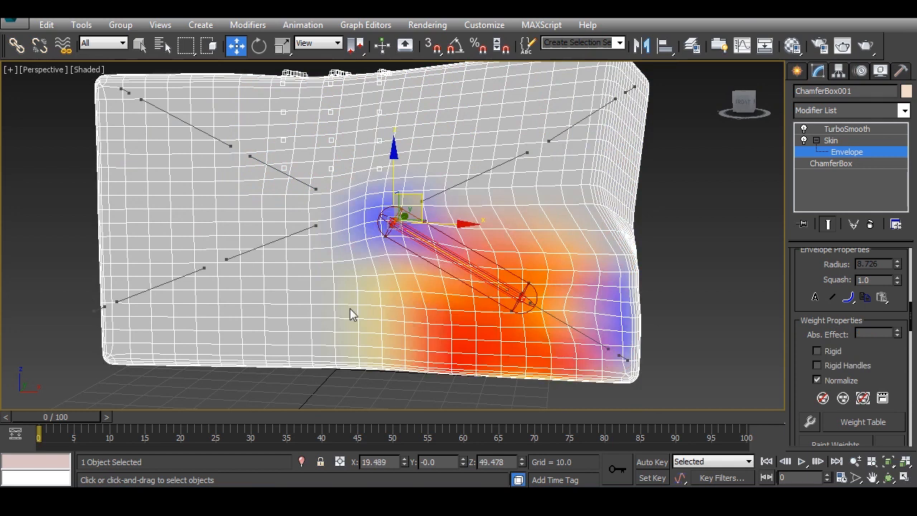
# - Try enlarging the outer envelope radius at the inner lower-right bone's outward end to 30.022
pyautogui.moveTo(351, 188); pyautogui.dragTo(358, 222, button='middle')
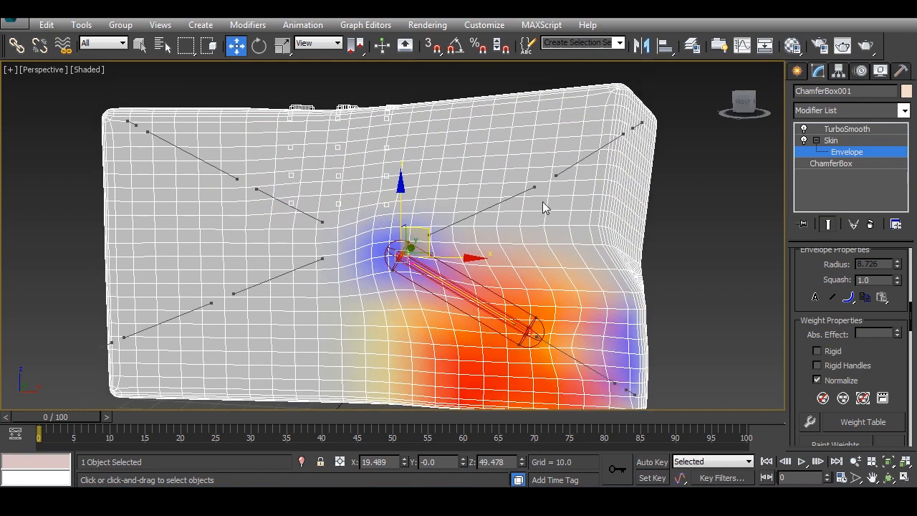
pyautogui.moveTo(504, 184); pyautogui.dragTo(468, 229, button='middle')
pyautogui.keyDown('alt'); pyautogui.moveTo(572, 281); pyautogui.dragTo(491, 291, button='middle'); pyautogui.keyUp('alt')
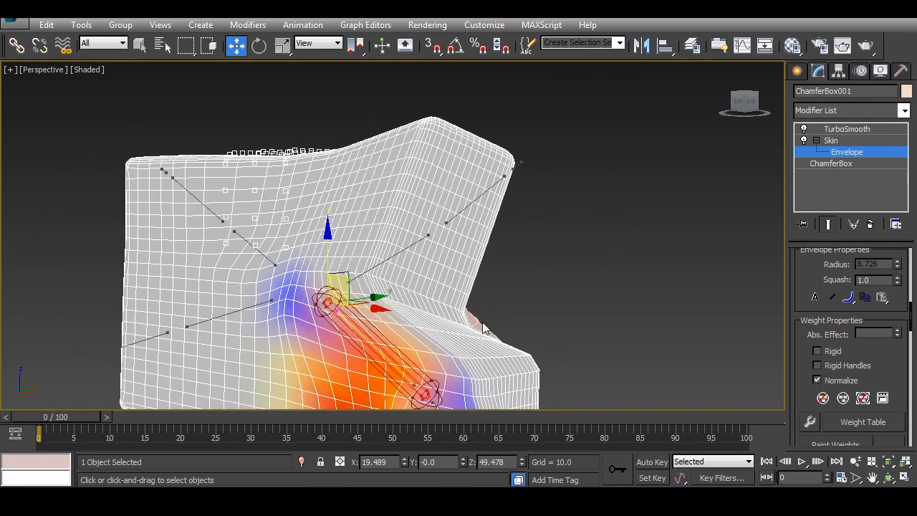
pyautogui.moveTo(464, 349); pyautogui.dragTo(462, 280, button='middle')
pyautogui.scroll(3, 463, 280)
pyautogui.keyDown('alt'); pyautogui.moveTo(469, 236); pyautogui.dragTo(475, 206, button='middle'); pyautogui.keyUp('alt')
pyautogui.moveTo(390, 265); pyautogui.dragTo(408, 283, button='middle')
pyautogui.keyDown('alt'); pyautogui.moveTo(408, 282); pyautogui.dragTo(406, 283, button='middle'); pyautogui.keyUp('alt')
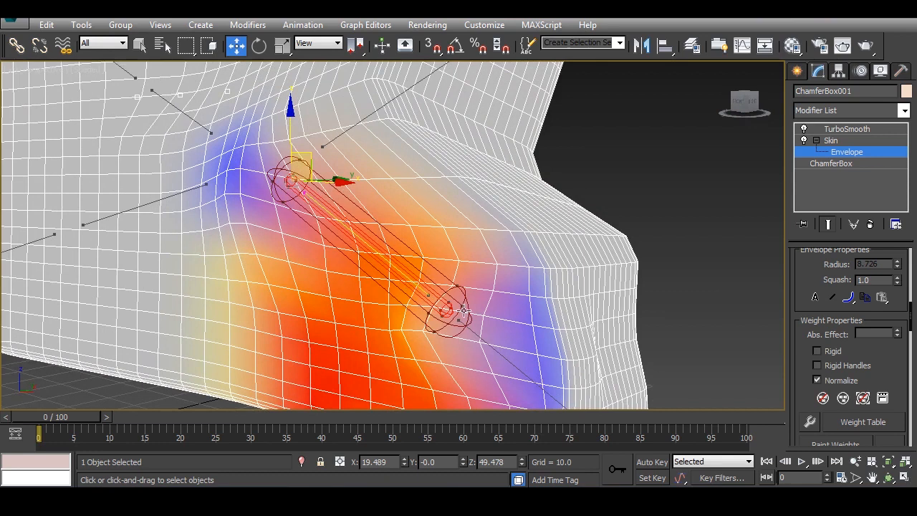
pyautogui.scroll(5, 451, 323)
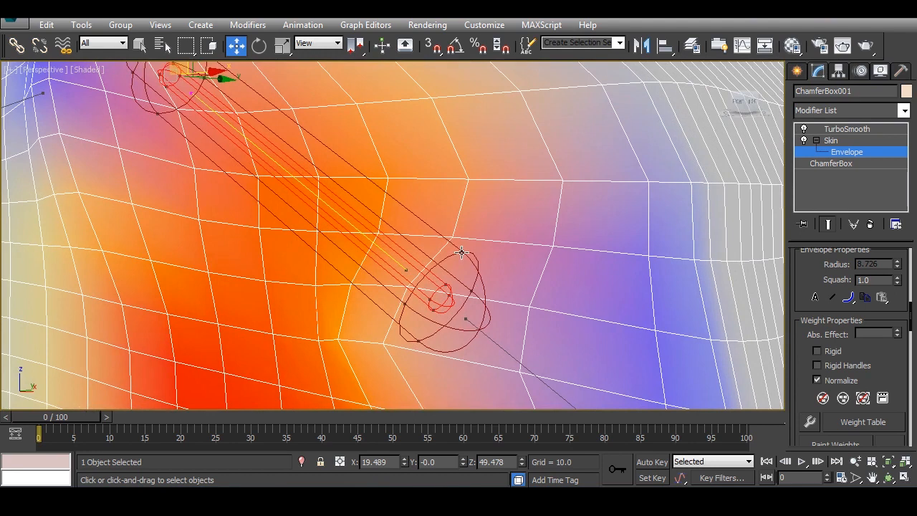
pyautogui.moveTo(461, 253); pyautogui.dragTo(616, 66)
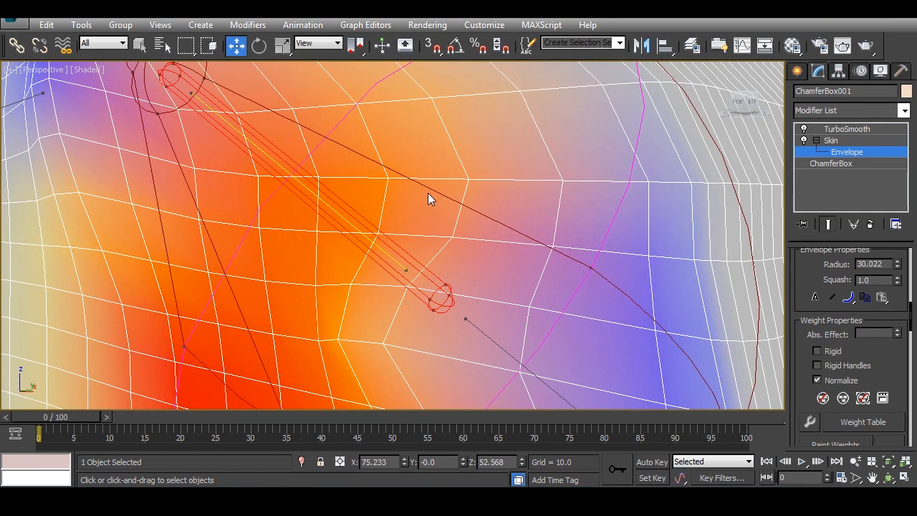
# - Undo the envelope enlargement and reduce the outer radius at the bone's outward end to 2.994
pyautogui.hotkey('ctrl', 'z')
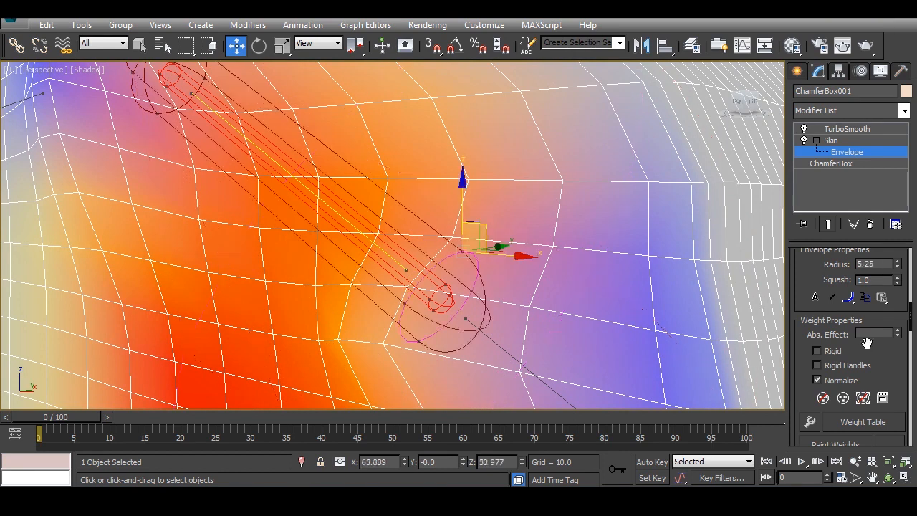
pyautogui.moveTo(484, 221); pyautogui.dragTo(470, 237)
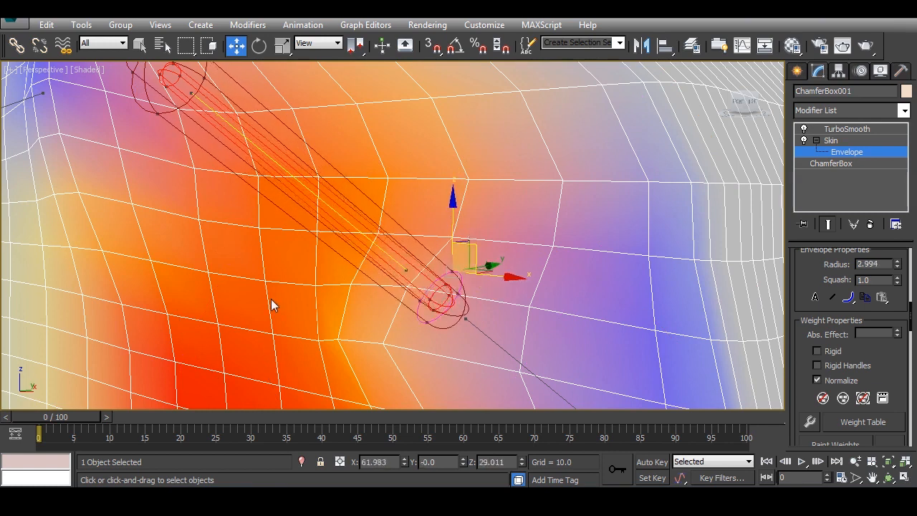
pyautogui.scroll(-5, 248, 225)
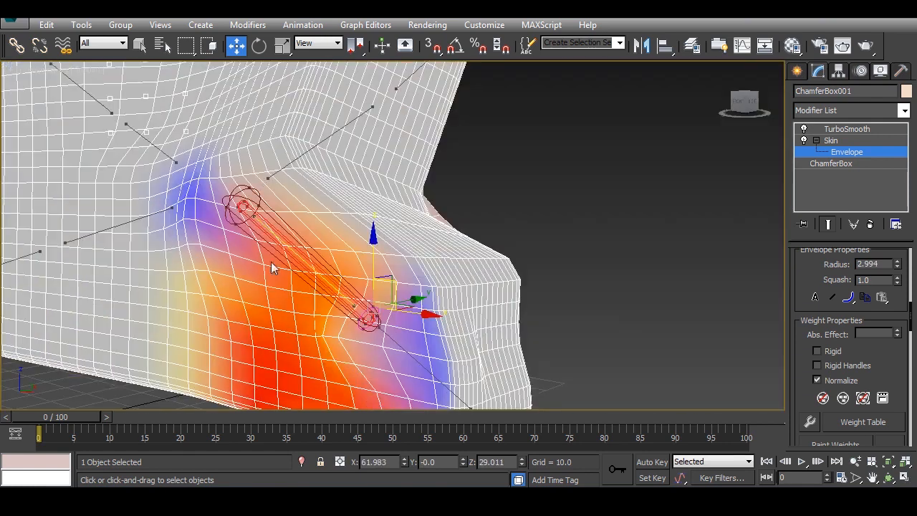
# - Adjust the outer envelope radius at the bone's inner end to 4.779 and leave envelope editing
pyautogui.click(261, 176)
pyautogui.moveTo(261, 175); pyautogui.dragTo(378, 75)
pyautogui.keyDown('alt'); pyautogui.moveTo(333, 249); pyautogui.dragTo(311, 306, button='middle'); pyautogui.keyUp('alt')
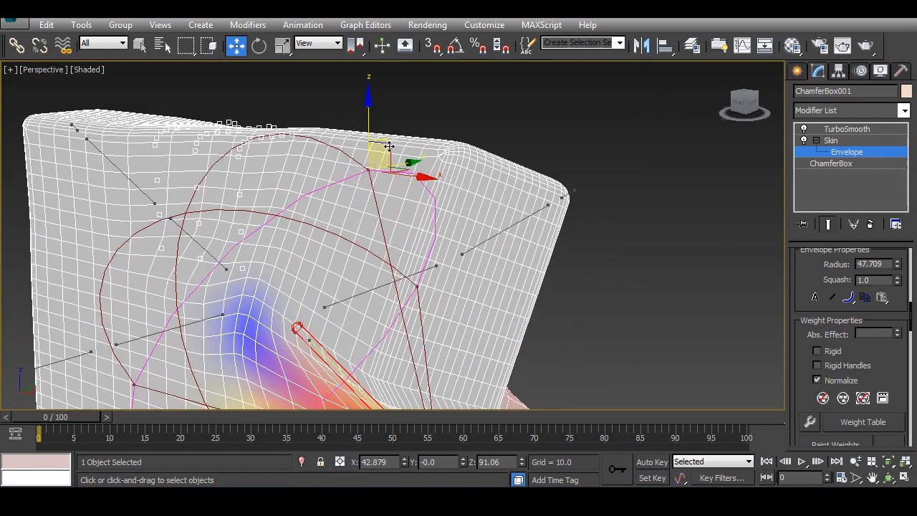
pyautogui.moveTo(398, 147); pyautogui.dragTo(316, 293)
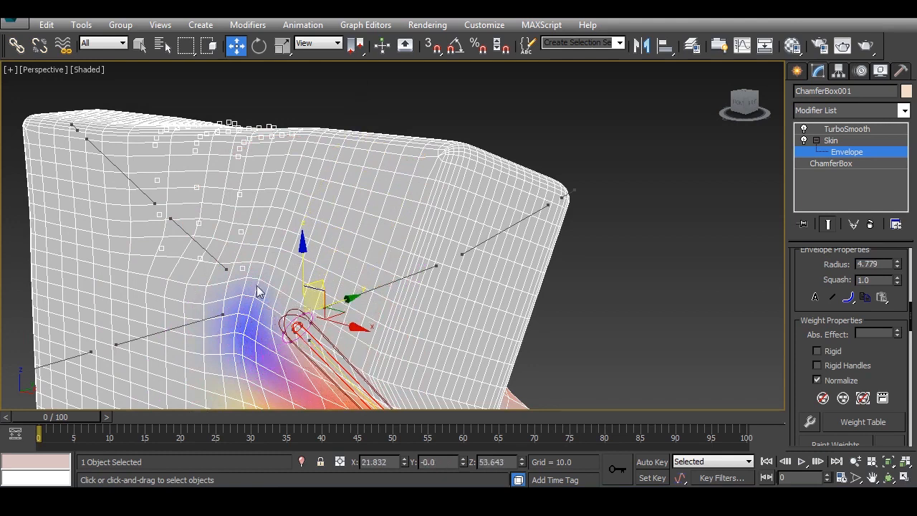
pyautogui.keyDown('alt'); pyautogui.moveTo(244, 304); pyautogui.dragTo(290, 295, button='middle'); pyautogui.keyUp('alt')
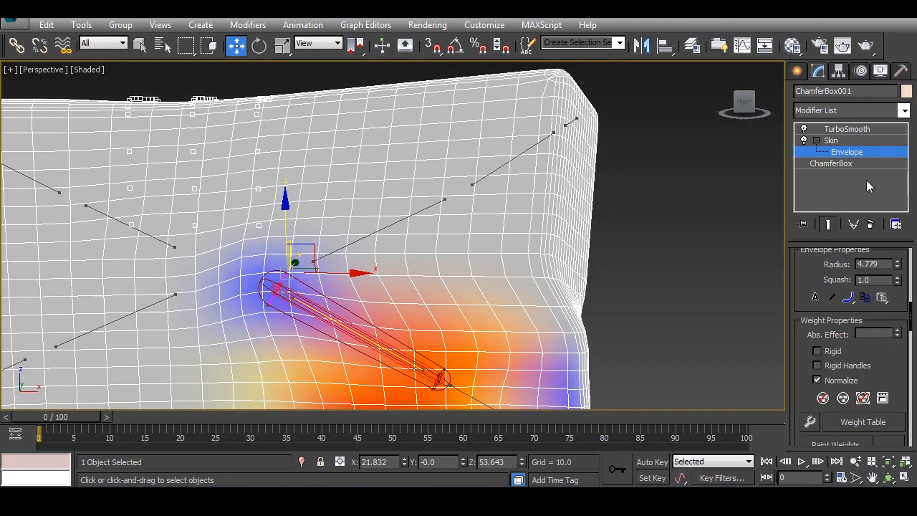
pyautogui.click(836, 155)
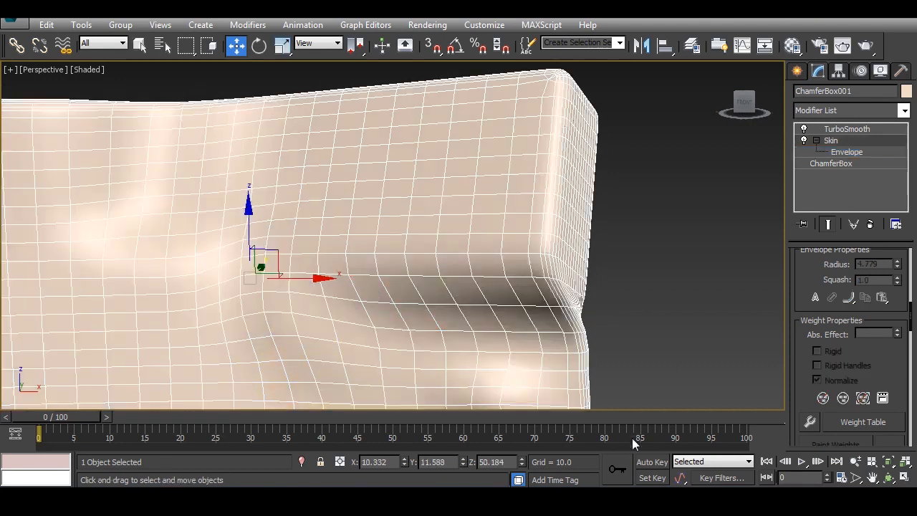